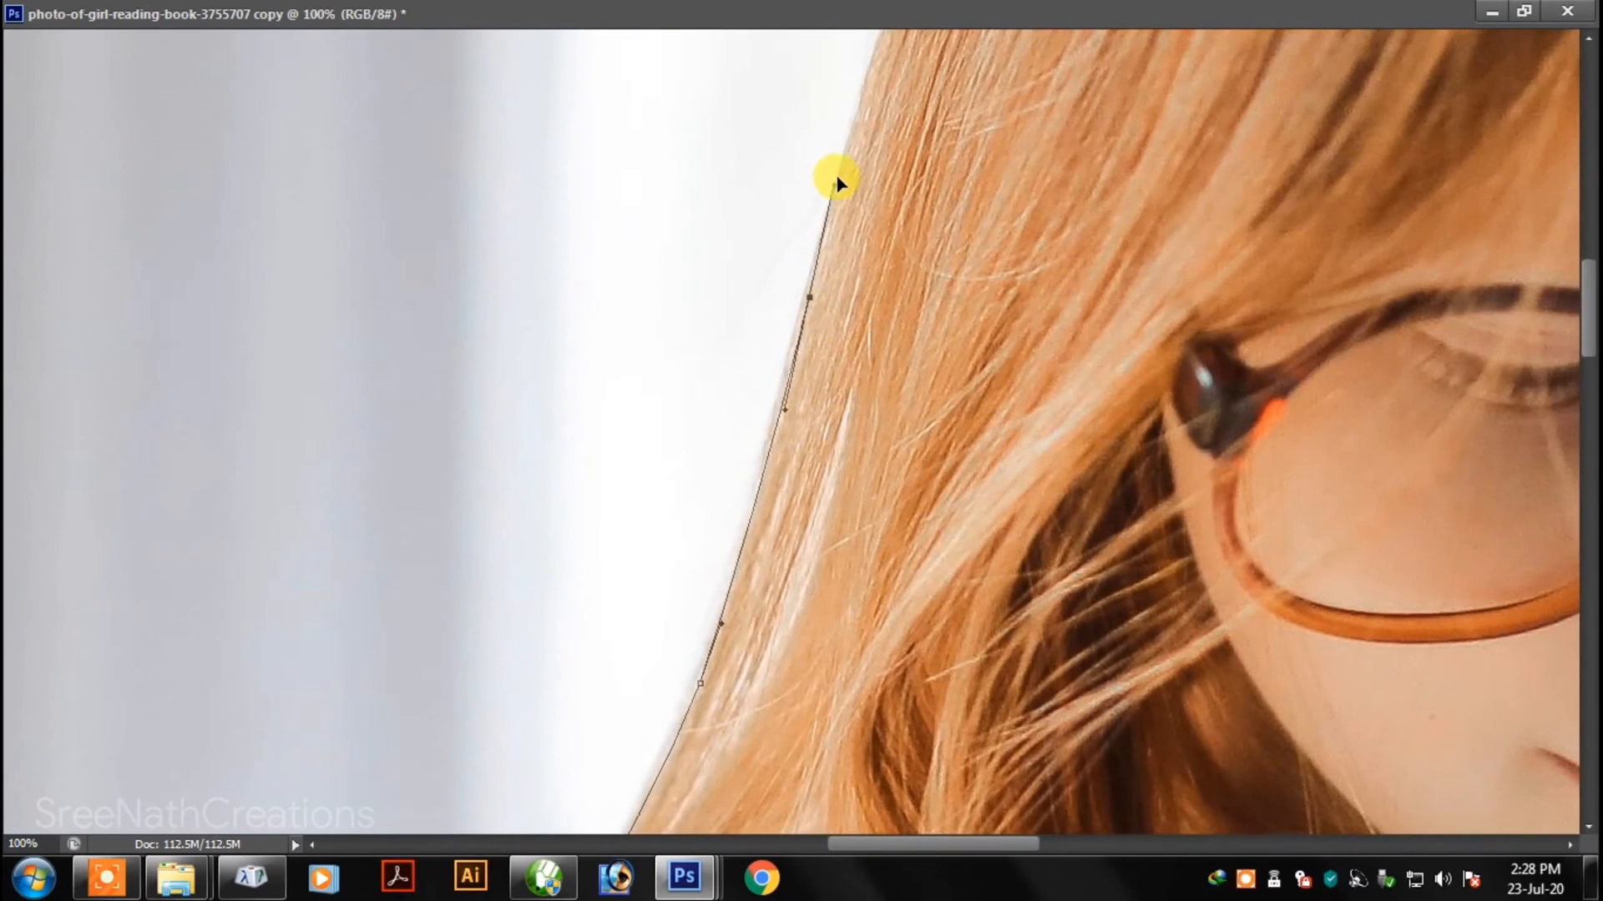
# - Trace the Pen path up the outer edge of the girl's hair, from beside the glasses toward the crown
pyautogui.moveTo(837, 177); pyautogui.dragTo(838, 175)
pyautogui.moveTo(920, 44); pyautogui.dragTo(720, 603)
pyautogui.moveTo(758, 347); pyautogui.dragTo(787, 269)
pyautogui.moveTo(809, 203); pyautogui.dragTo(724, 536)
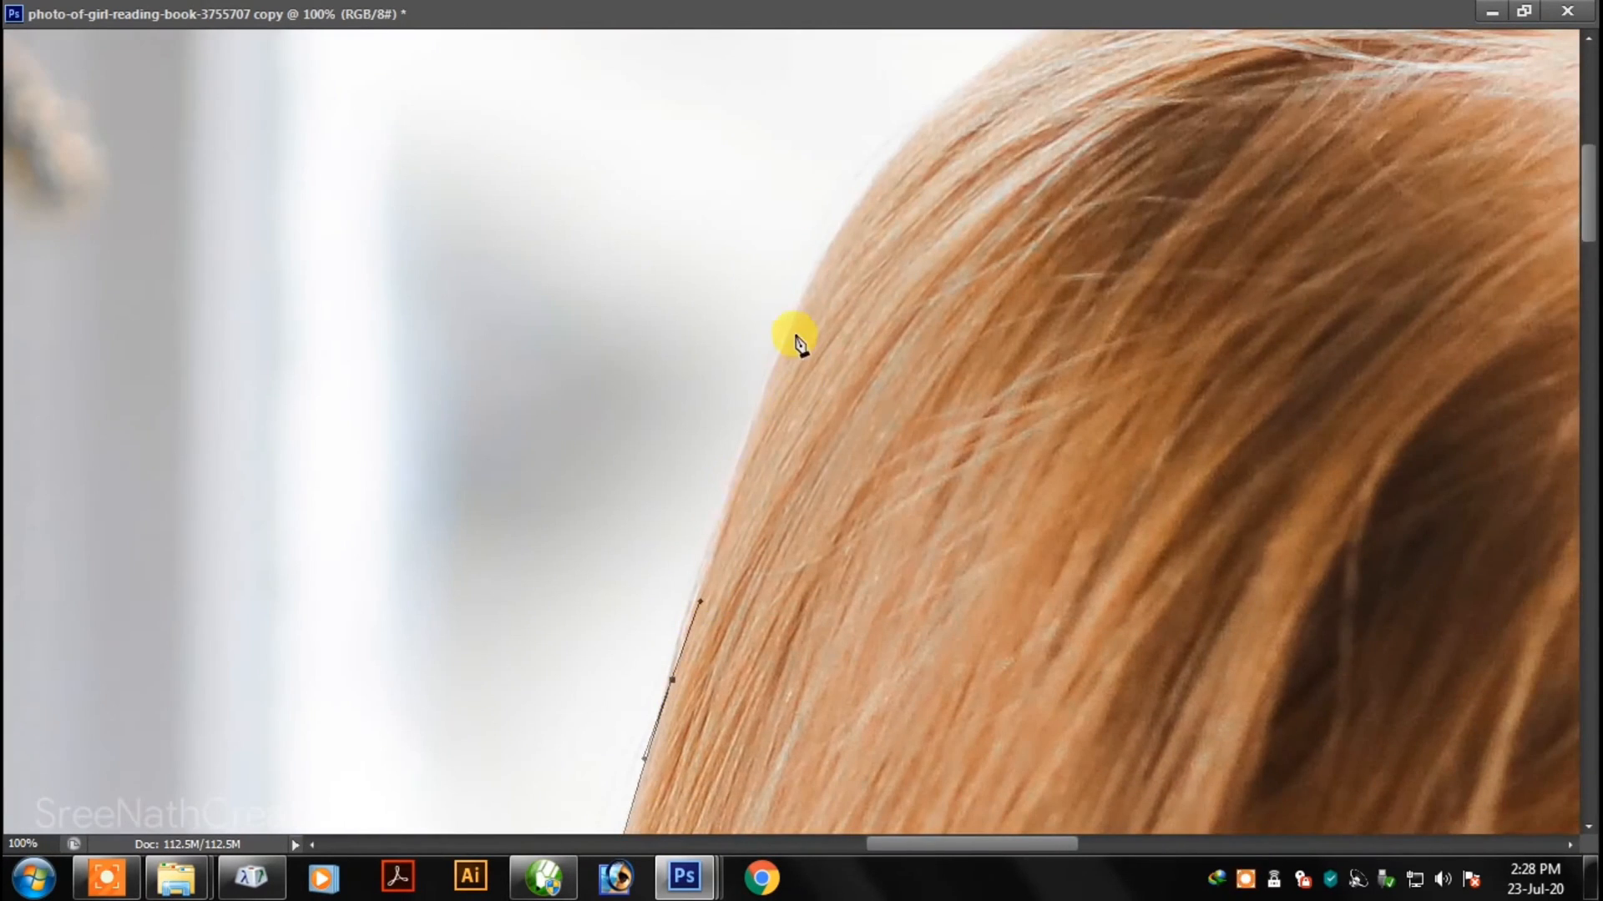
pyautogui.moveTo(790, 316); pyautogui.dragTo(808, 275)
pyautogui.moveTo(876, 196); pyautogui.dragTo(675, 587)
pyautogui.moveTo(790, 454); pyautogui.dragTo(914, 362)
pyautogui.moveTo(1290, 360); pyautogui.dragTo(983, 549)
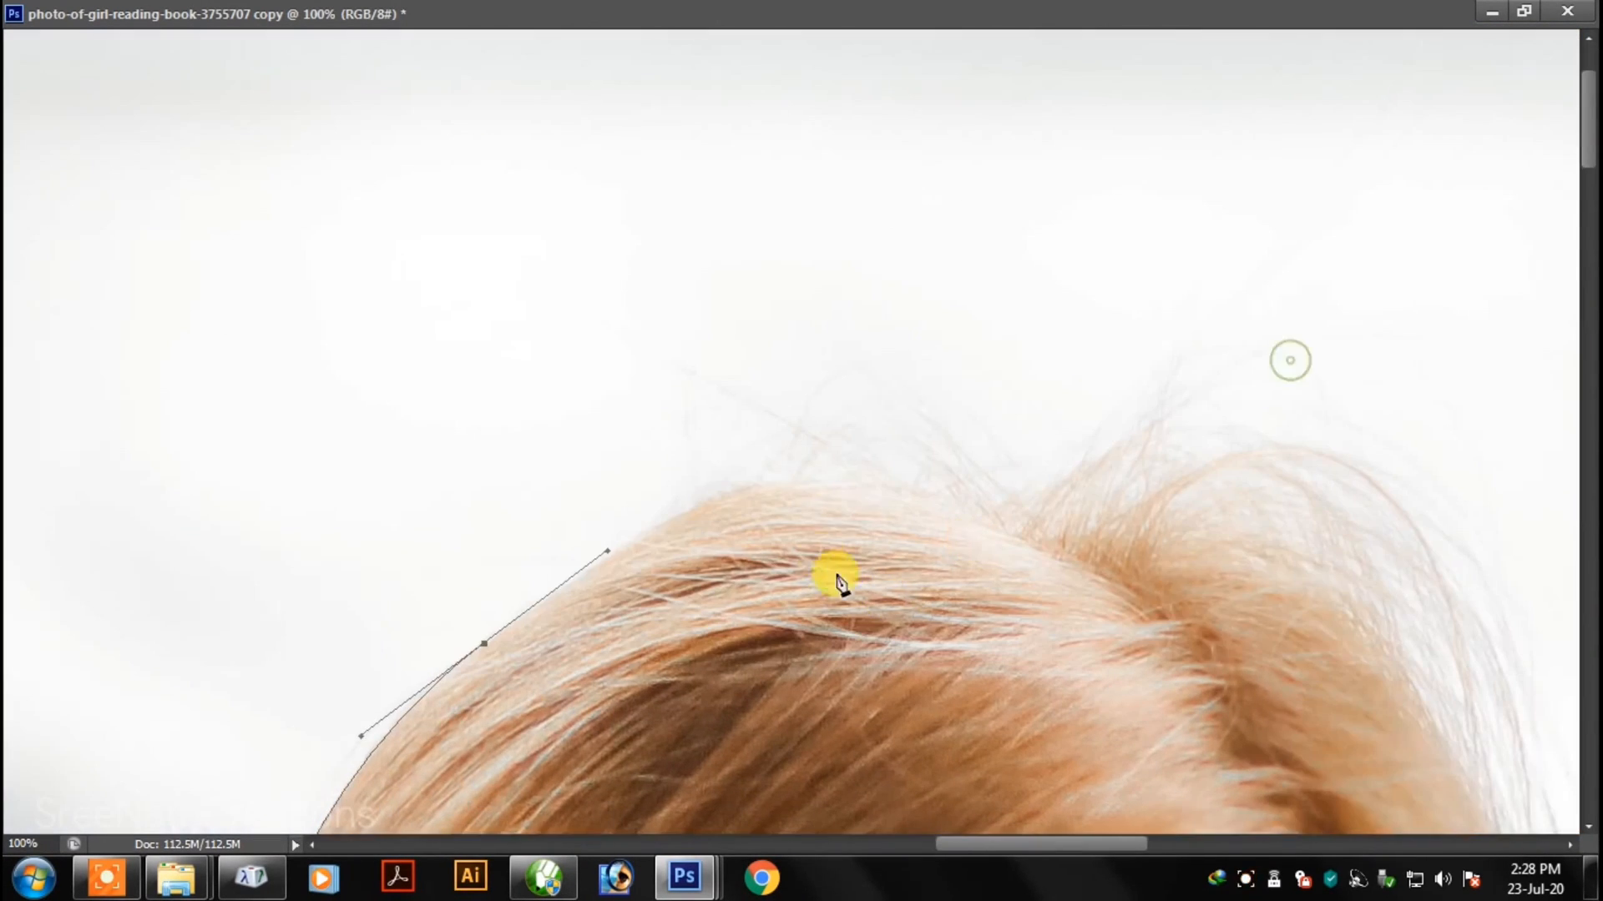
# - Continue the Pen path over the crown of the head and down the far side of the hair
pyautogui.moveTo(844, 501); pyautogui.dragTo(1048, 529)
pyautogui.moveTo(1334, 616); pyautogui.dragTo(897, 522)
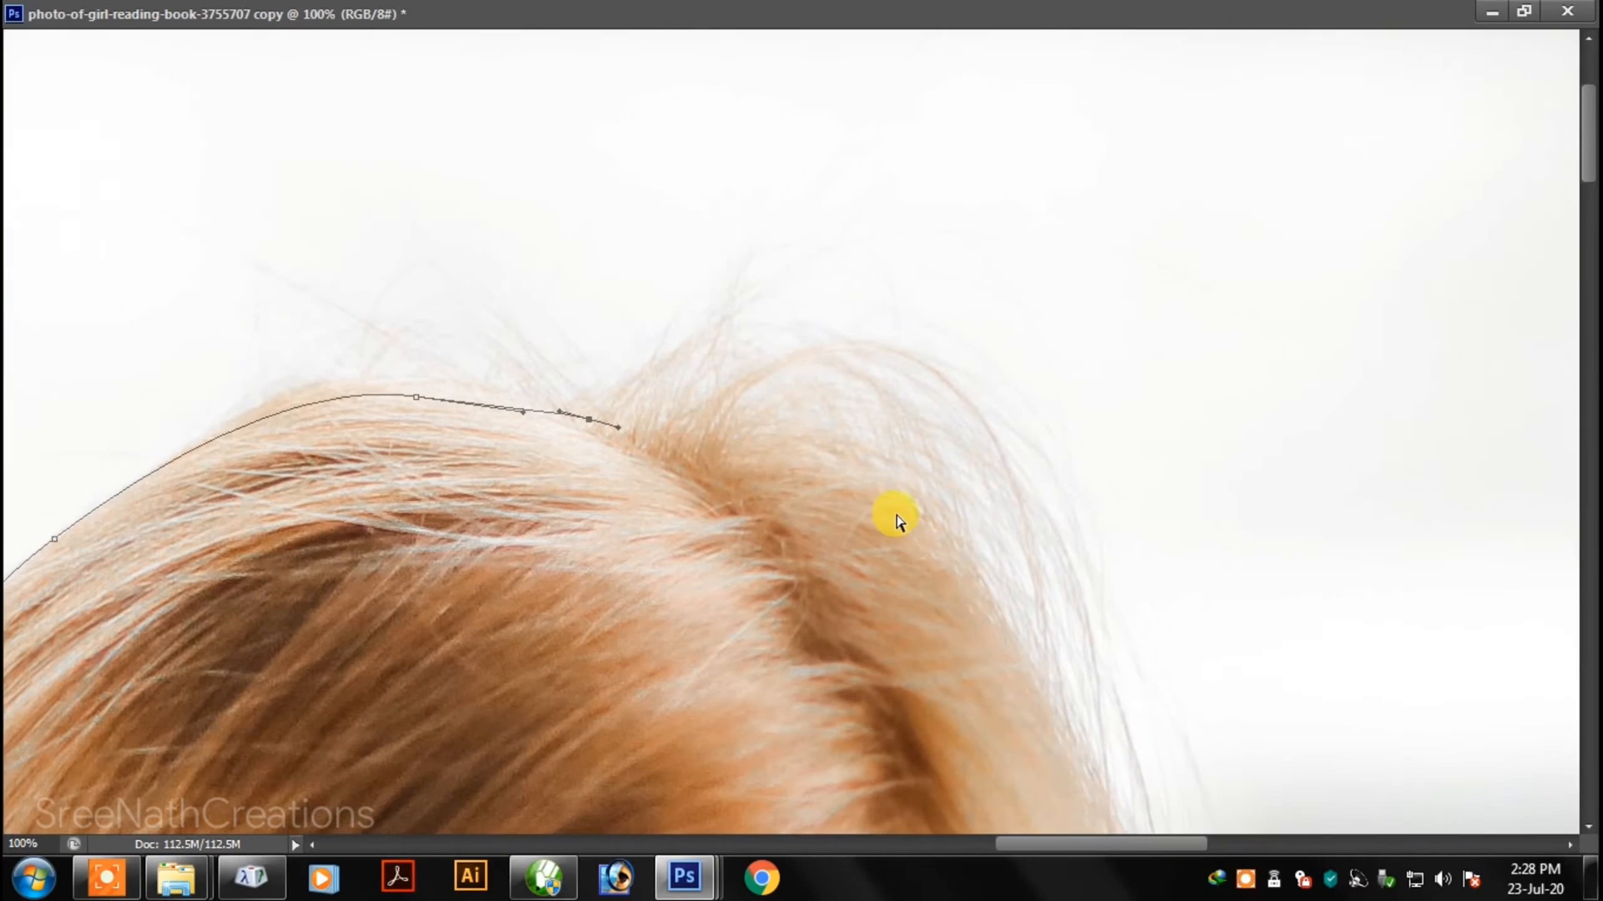
pyautogui.moveTo(993, 610); pyautogui.dragTo(1038, 637)
pyautogui.moveTo(1061, 735); pyautogui.dragTo(969, 551)
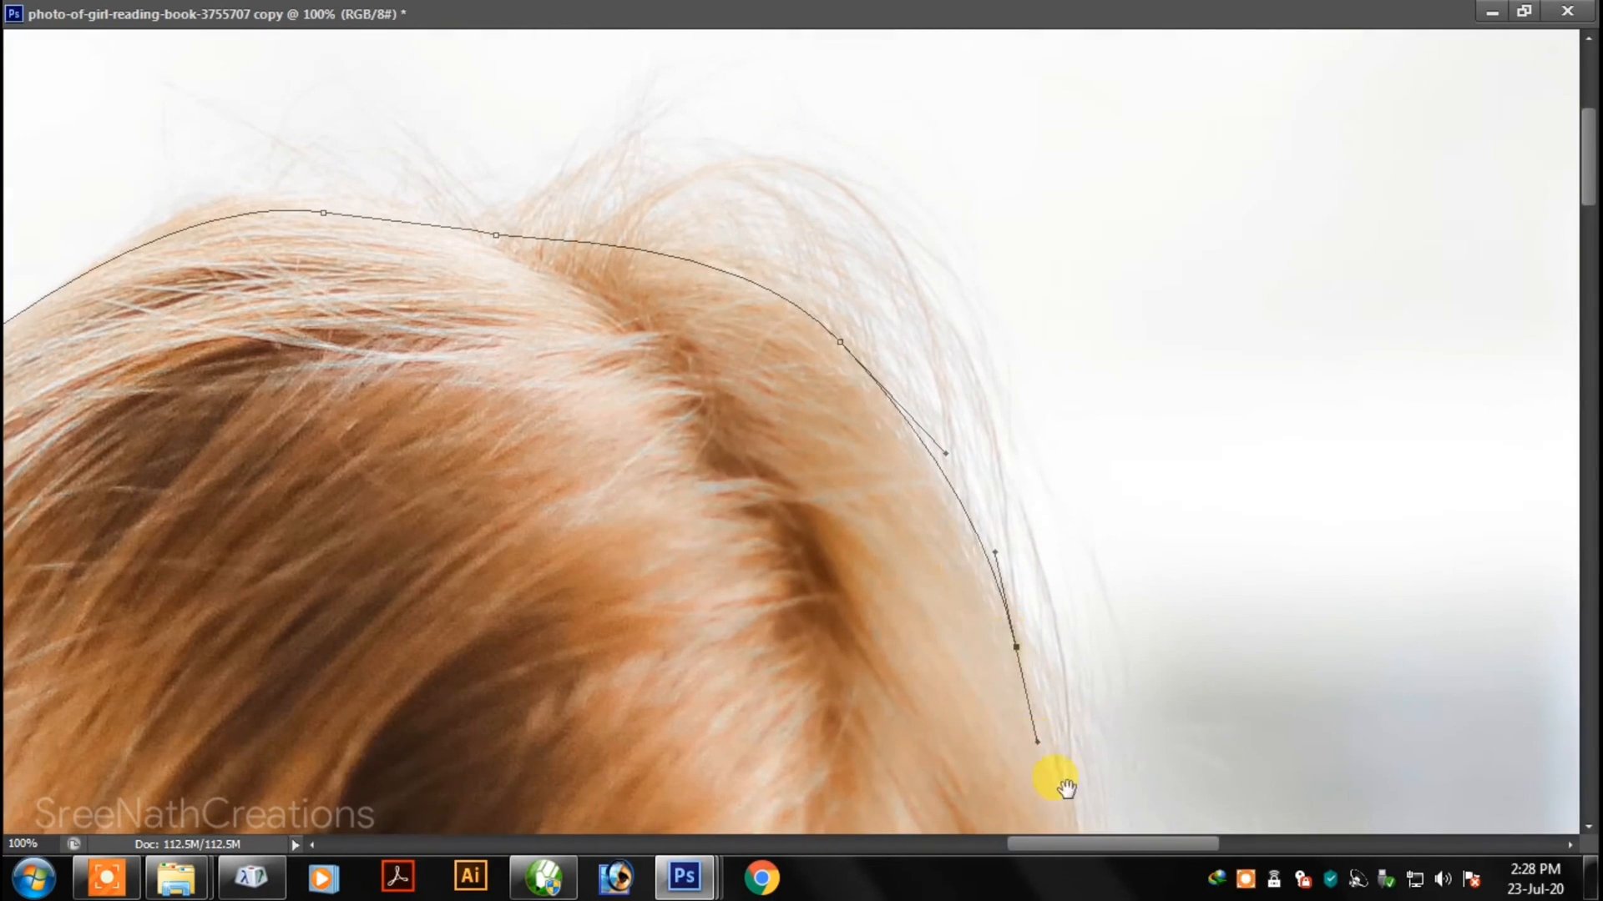
pyautogui.moveTo(1066, 787); pyautogui.dragTo(1051, 664)
# - Undo the last anchor point and retrace the path down the straight hair edge past the glasses' temple
pyautogui.hotkey('ctrl', 'z')
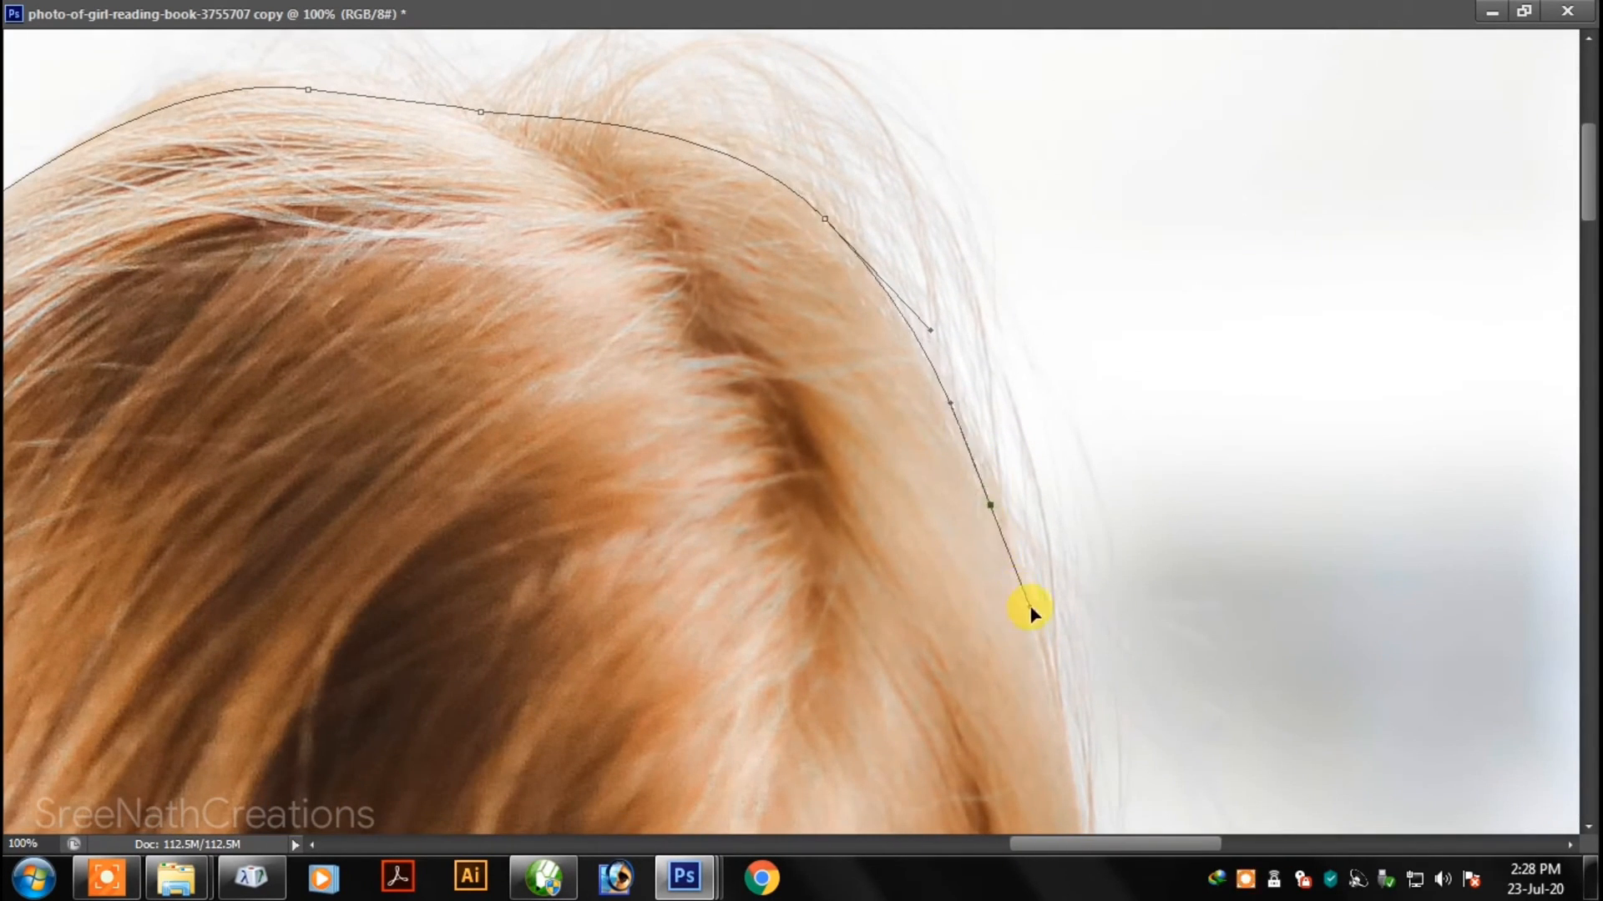
pyautogui.moveTo(1058, 813); pyautogui.dragTo(1023, 551)
pyautogui.moveTo(1055, 643); pyautogui.dragTo(1053, 596)
pyautogui.moveTo(1051, 719); pyautogui.dragTo(1053, 774)
pyautogui.moveTo(1059, 797); pyautogui.dragTo(1005, 527)
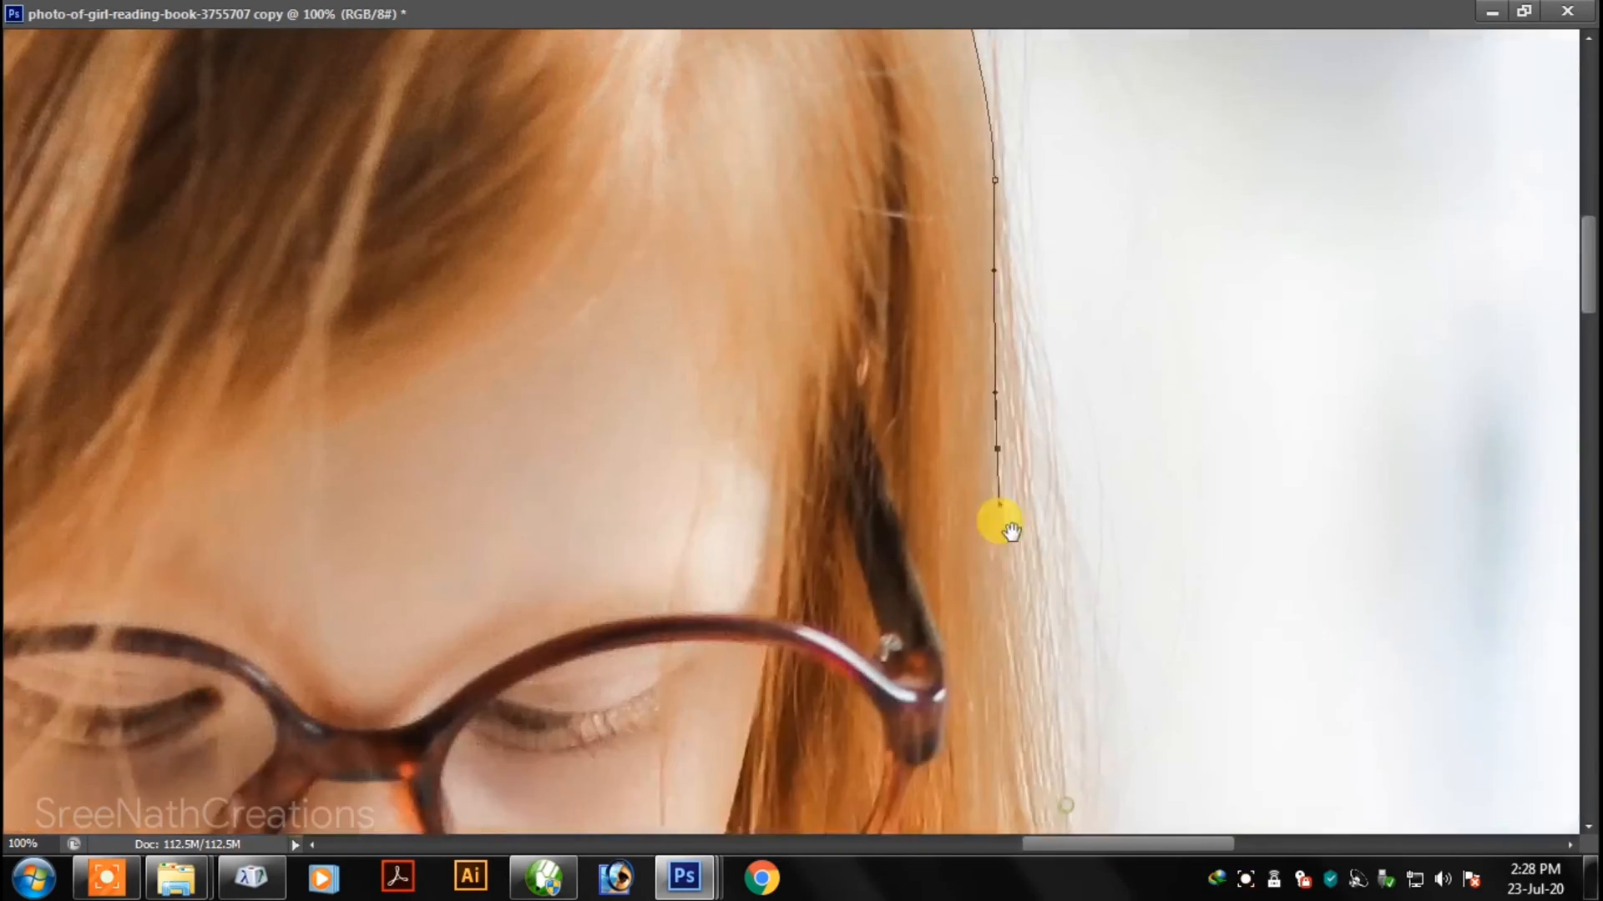
pyautogui.moveTo(1030, 635); pyautogui.dragTo(1010, 487)
pyautogui.hotkey('ctrl', '+')
# - Extend the path down the blue dress edge beneath the thigh and around the toe of the adjoining shoe
pyautogui.moveTo(1066, 408); pyautogui.dragTo(918, 420)
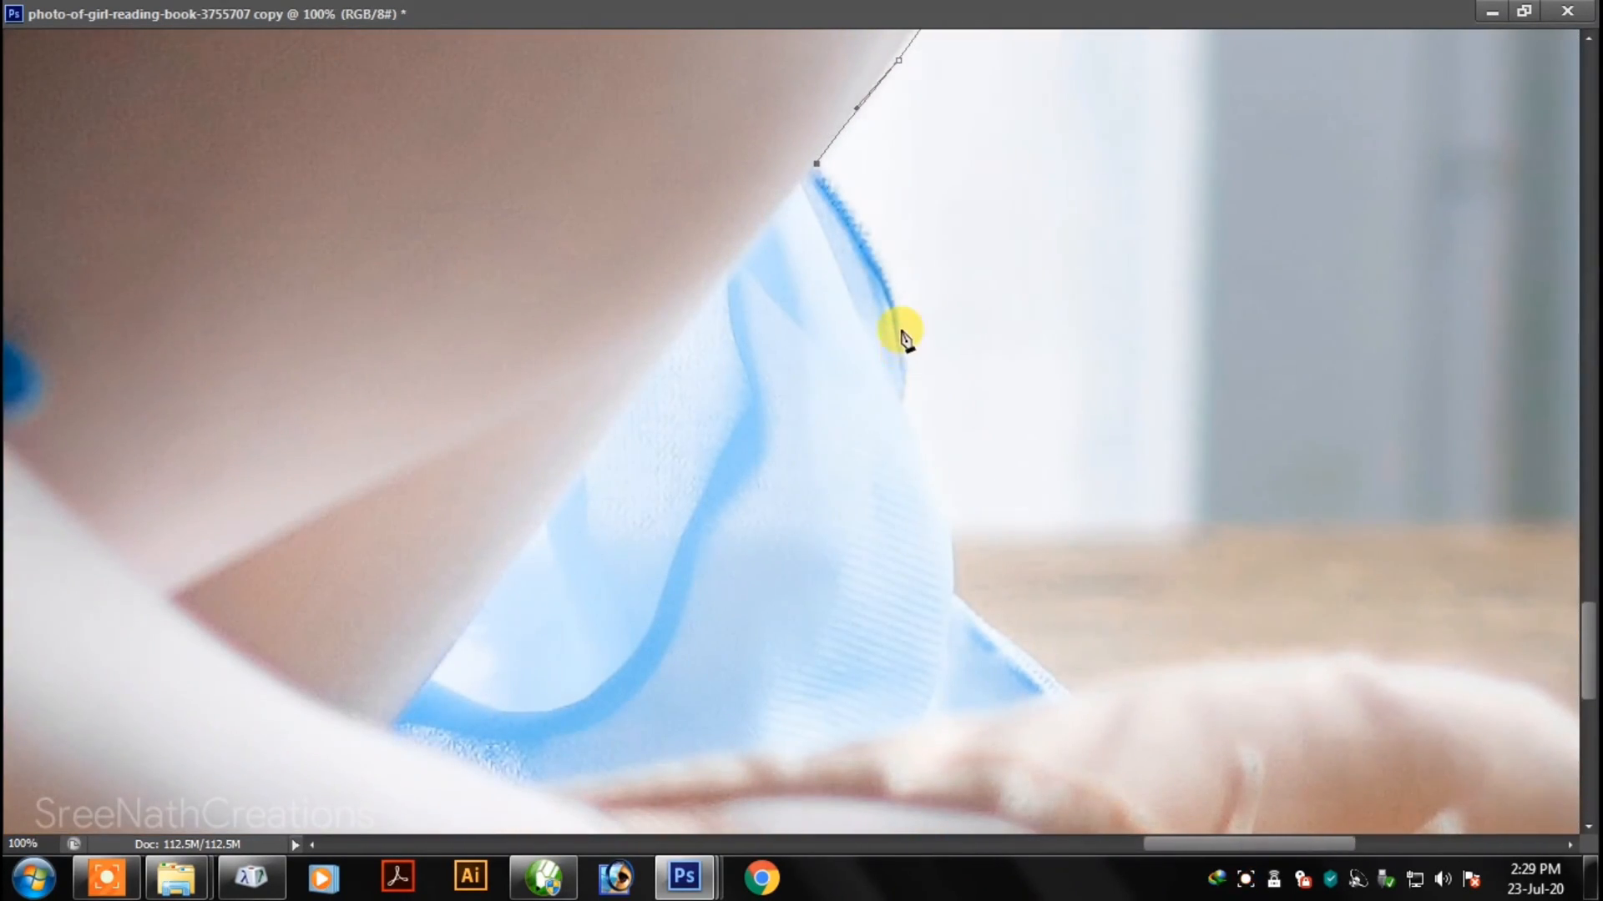
pyautogui.moveTo(948, 519); pyautogui.dragTo(955, 596)
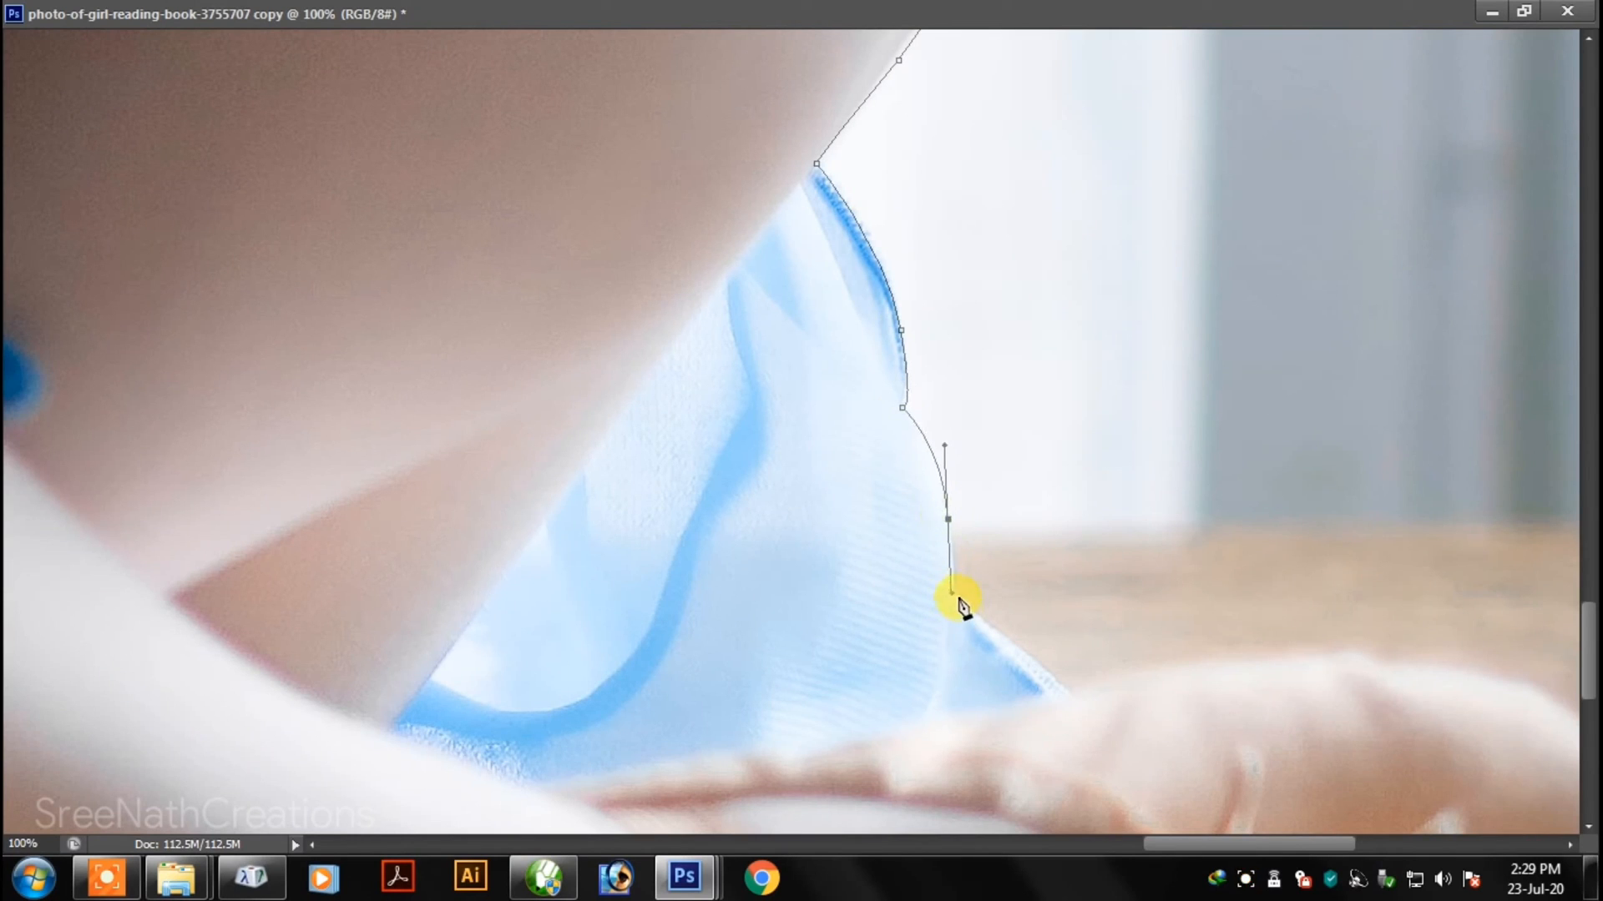
pyautogui.click(1074, 697)
pyautogui.moveTo(1335, 743); pyautogui.dragTo(783, 428)
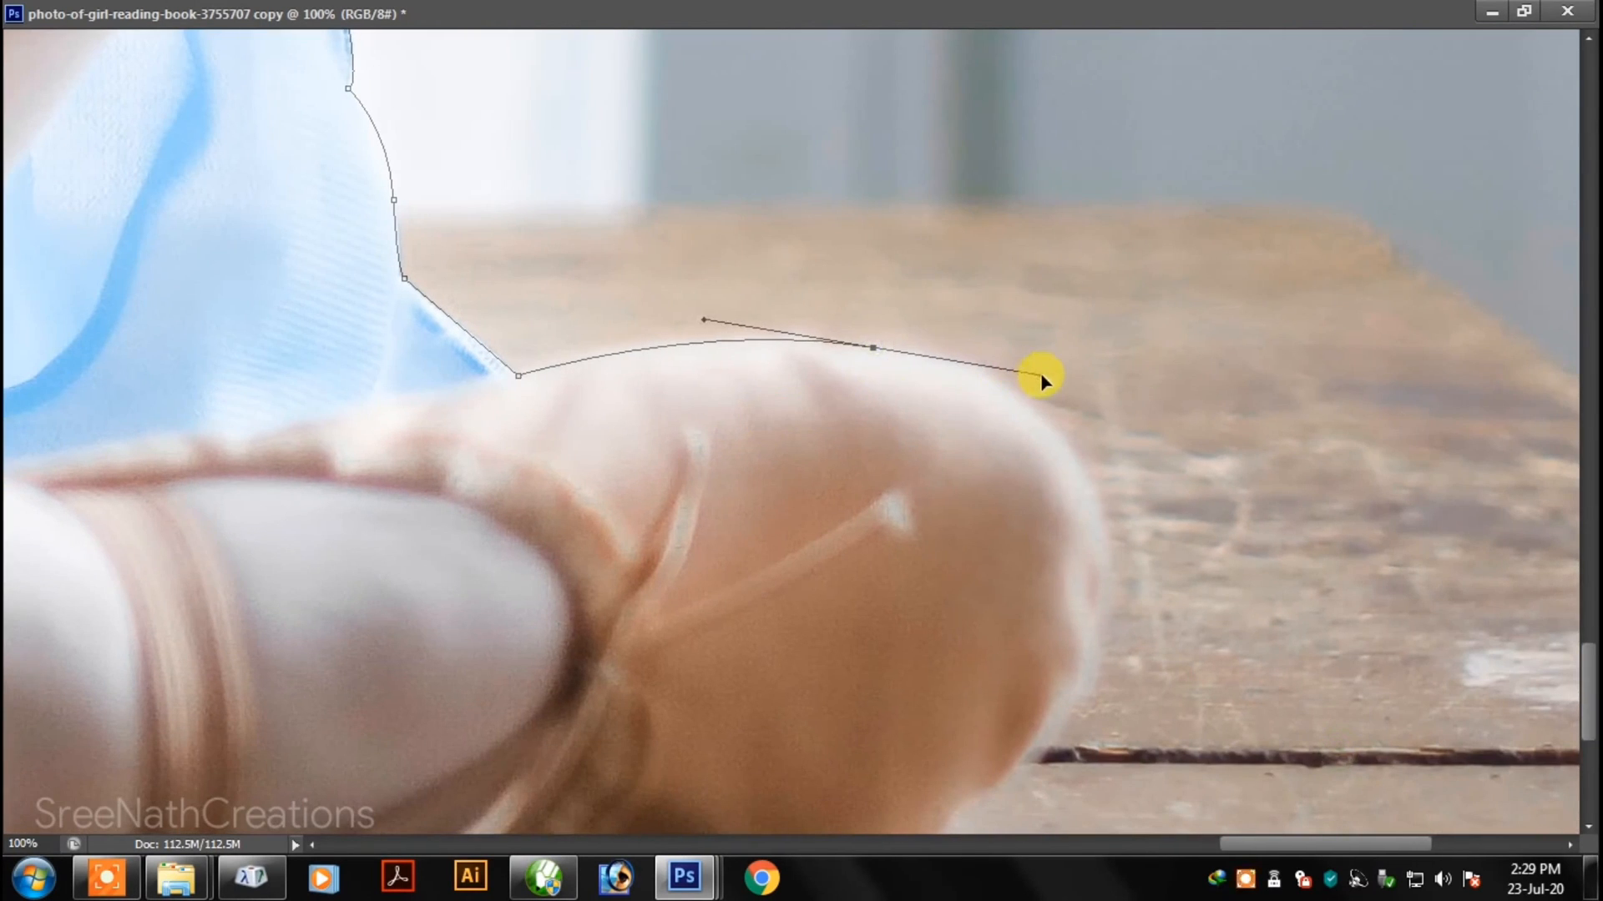
pyautogui.moveTo(1058, 494); pyautogui.dragTo(1047, 342)
pyautogui.moveTo(1083, 475)
pyautogui.mouseDown()
pyautogui.moveTo(1054, 592)
pyautogui.moveTo(1055, 486)
pyautogui.mouseUp()
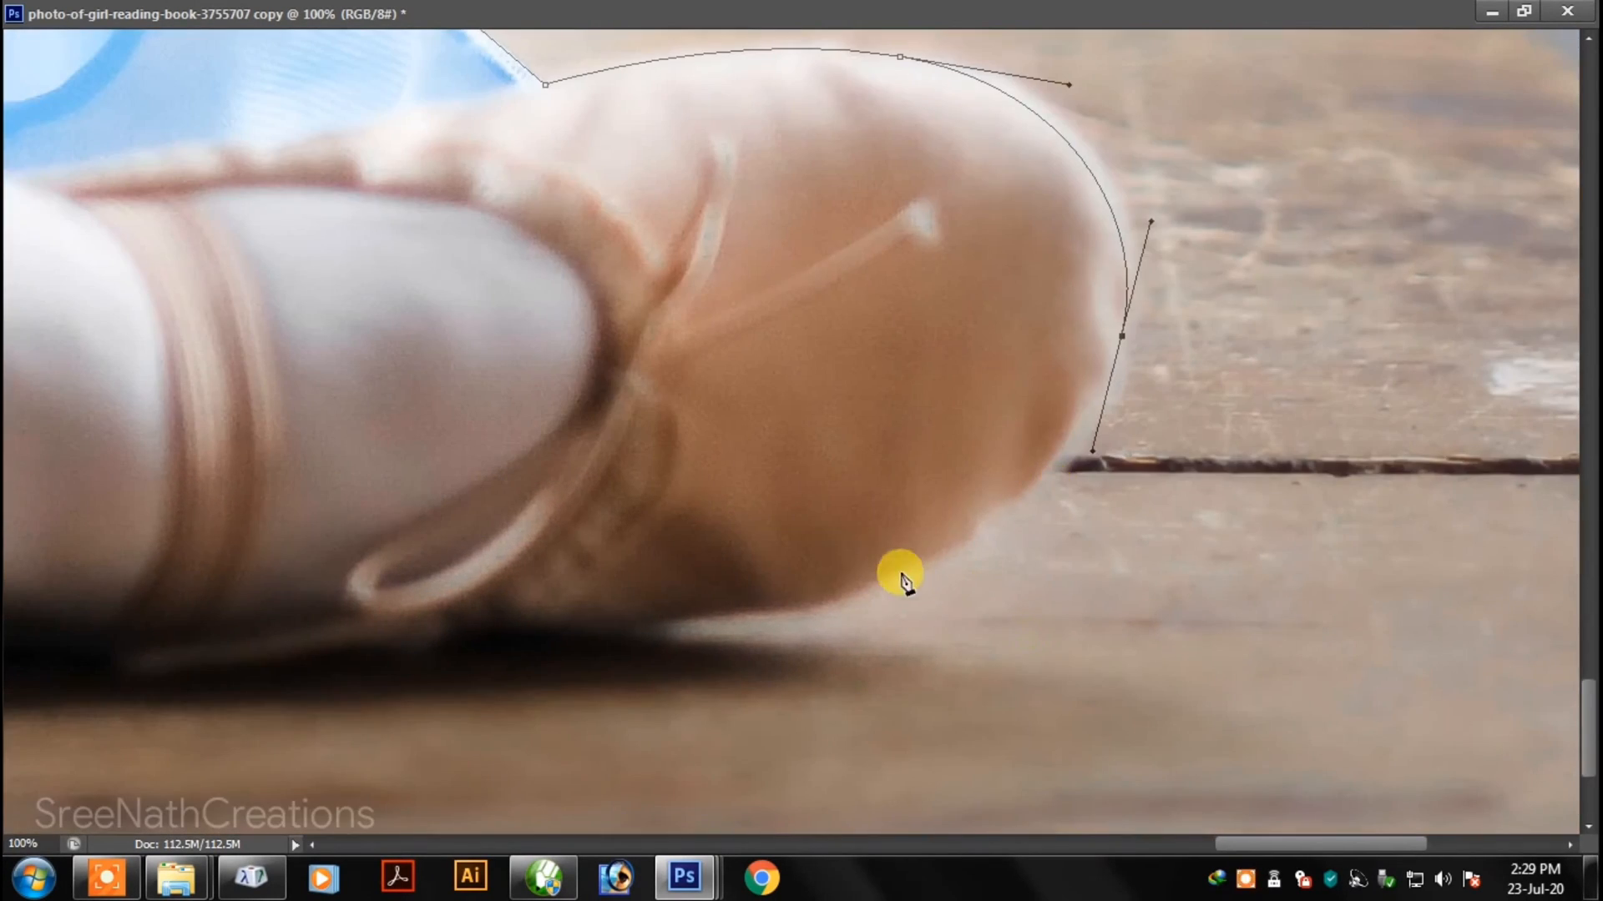
# - Continue the path along the underside of the shoe and legs toward the sole of the other shoe
pyautogui.moveTo(872, 583); pyautogui.dragTo(786, 616)
pyautogui.moveTo(551, 637); pyautogui.dragTo(941, 642)
pyautogui.moveTo(619, 680); pyautogui.dragTo(529, 679)
pyautogui.moveTo(804, 676); pyautogui.dragTo(919, 654)
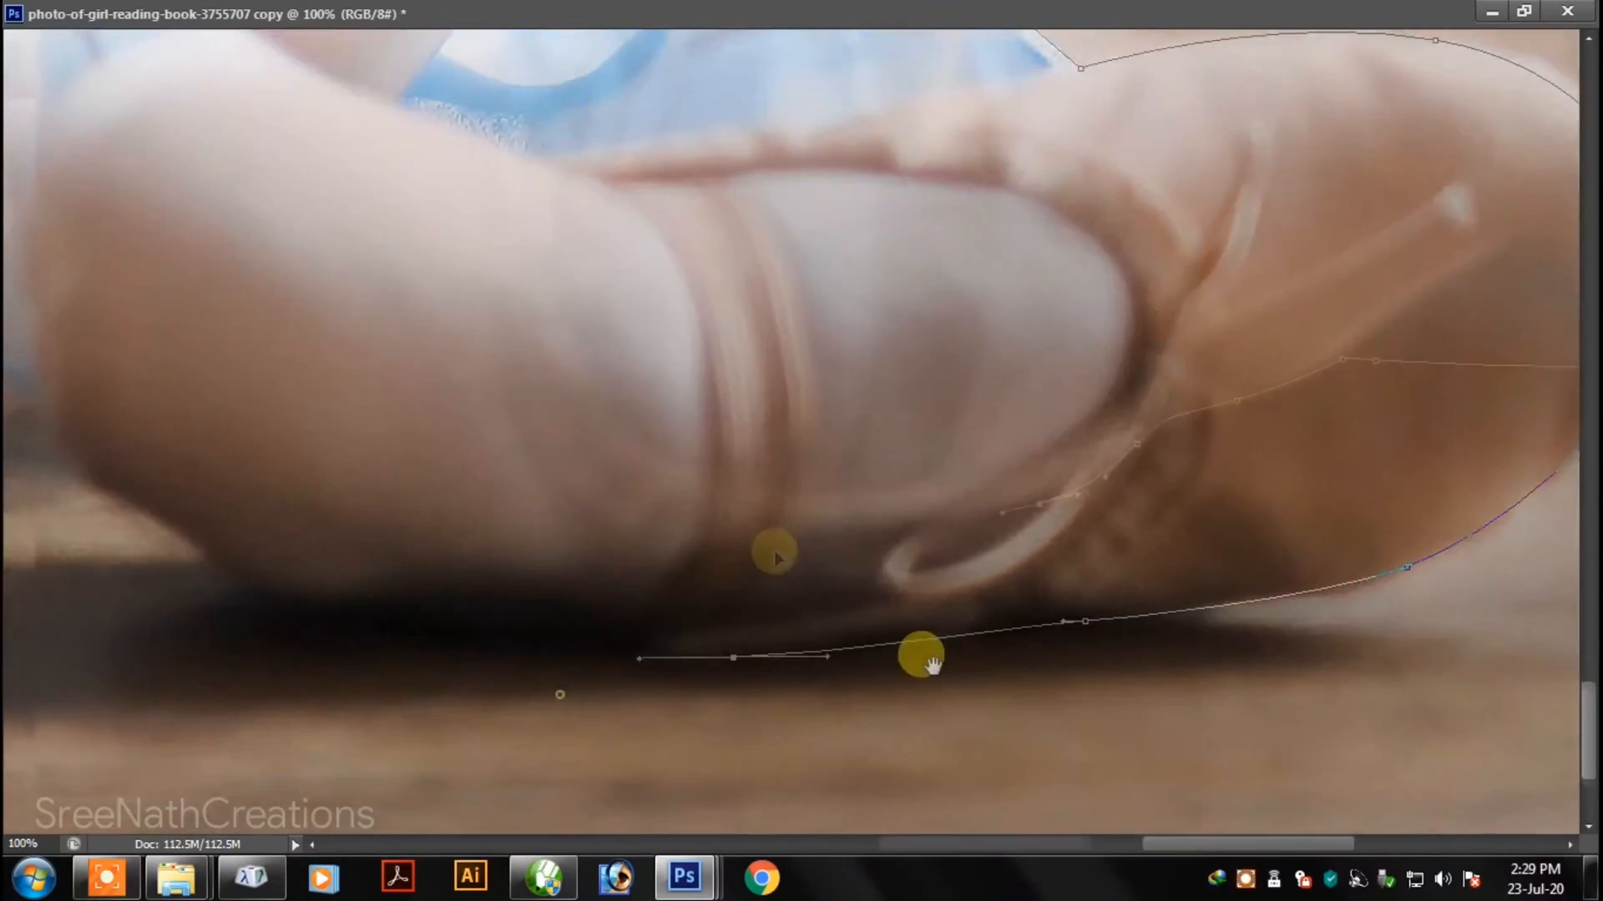
pyautogui.moveTo(811, 547); pyautogui.dragTo(752, 554)
pyautogui.moveTo(548, 574); pyautogui.dragTo(461, 586)
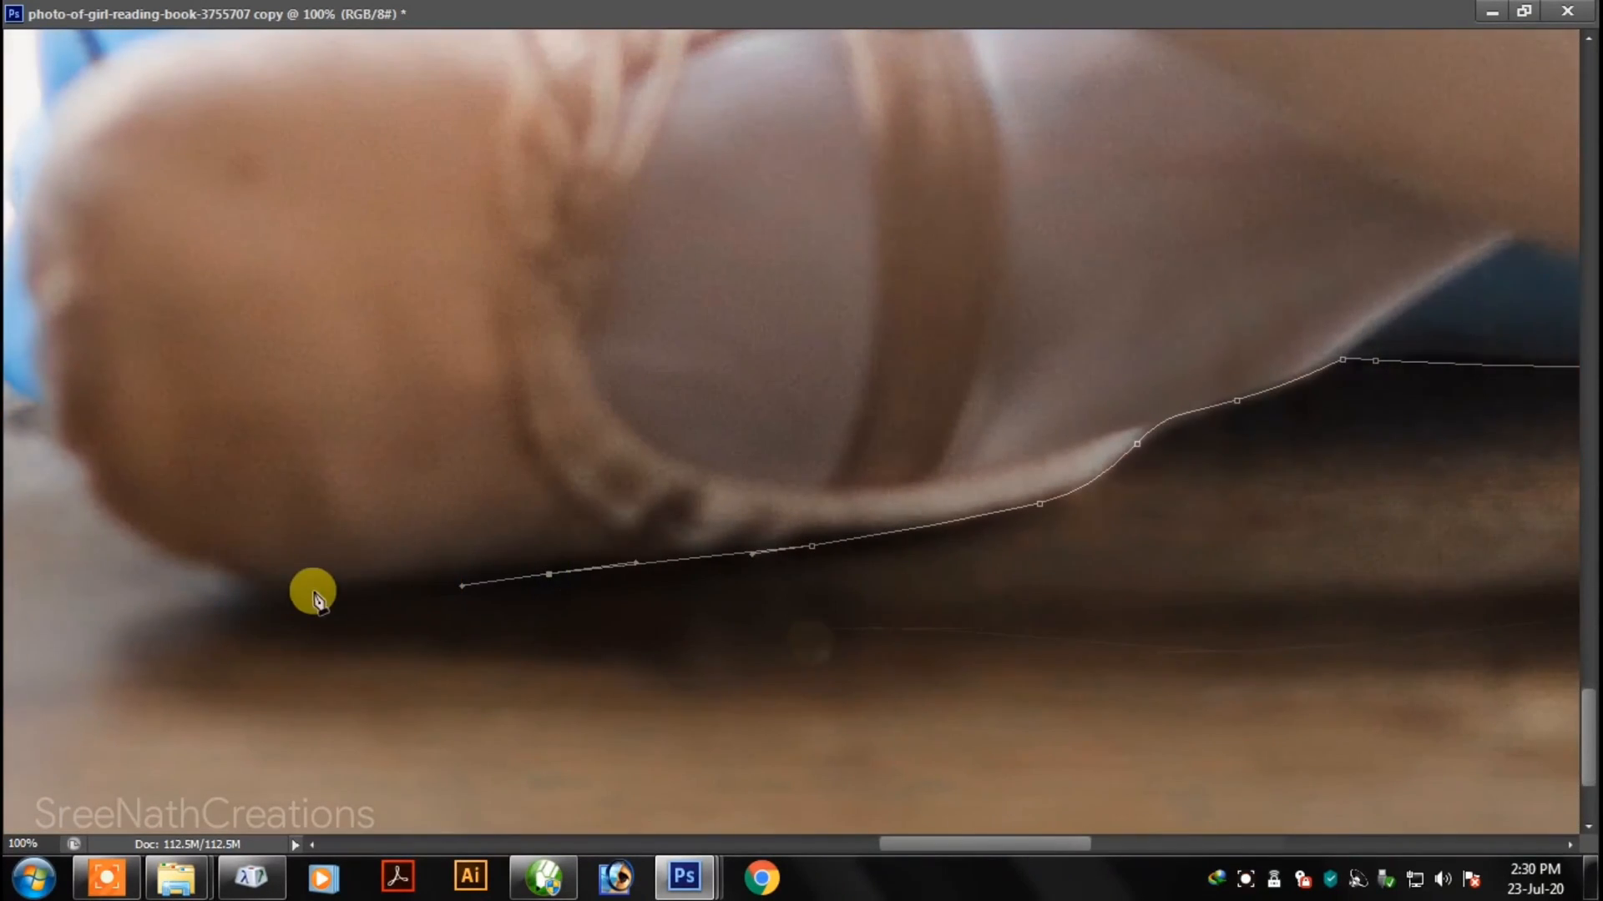
# - Trace the path along the other shoe's sole and around its toe up to the blue fabric
pyautogui.moveTo(285, 596); pyautogui.dragTo(547, 577)
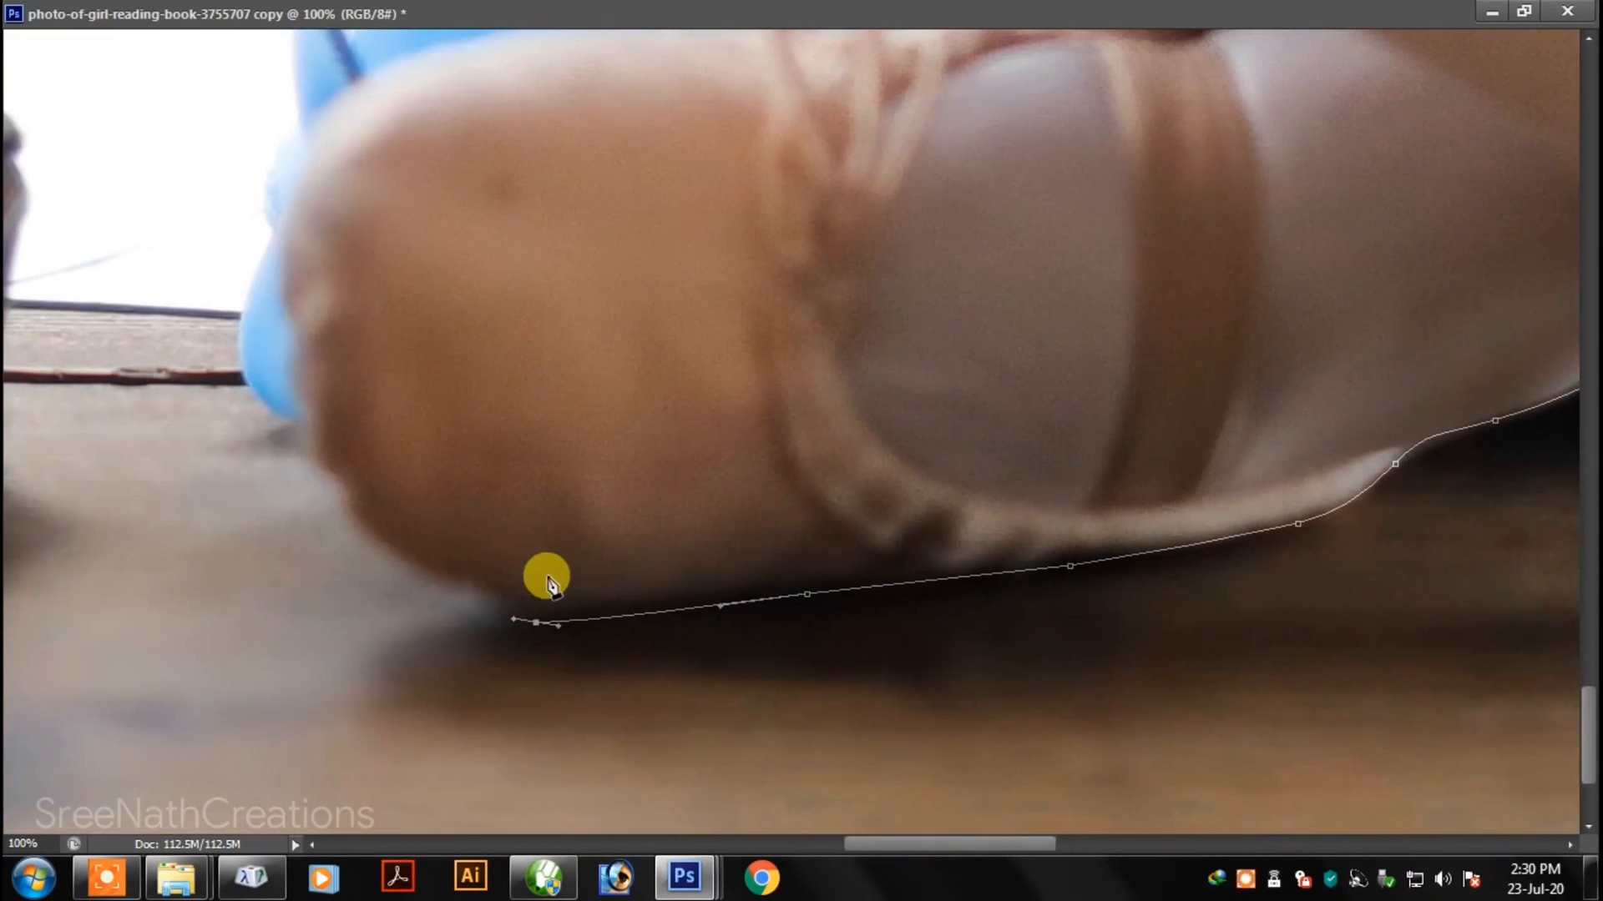
pyautogui.keyDown('alt'); pyautogui.click(544, 616); pyautogui.keyUp('alt')
pyautogui.click(472, 588)
pyautogui.click(365, 535)
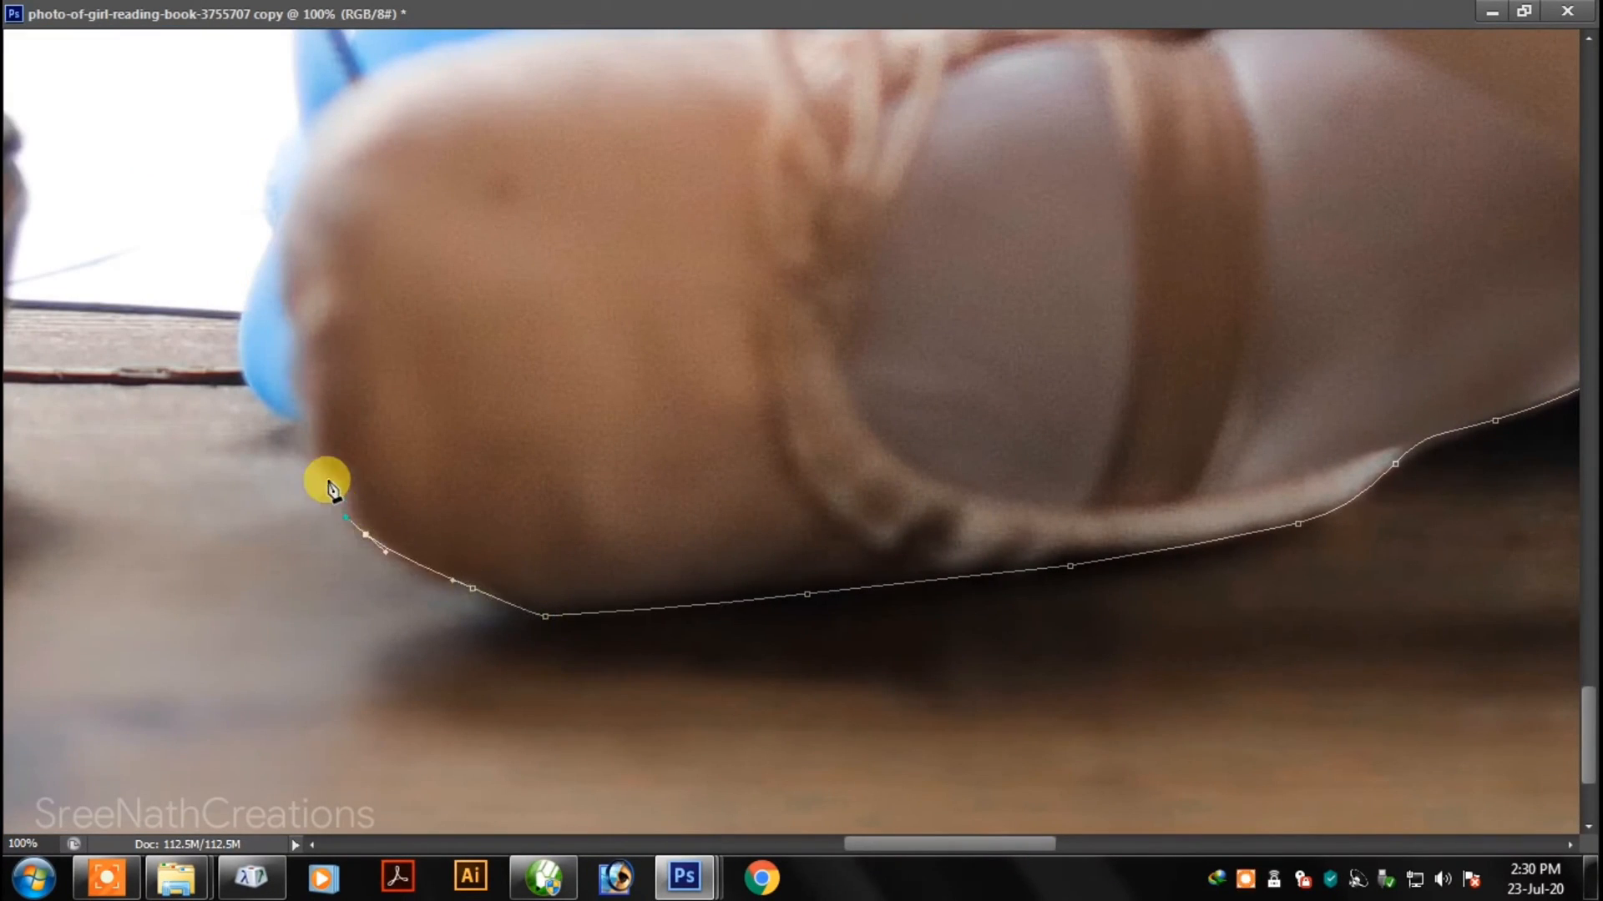
pyautogui.click(306, 429)
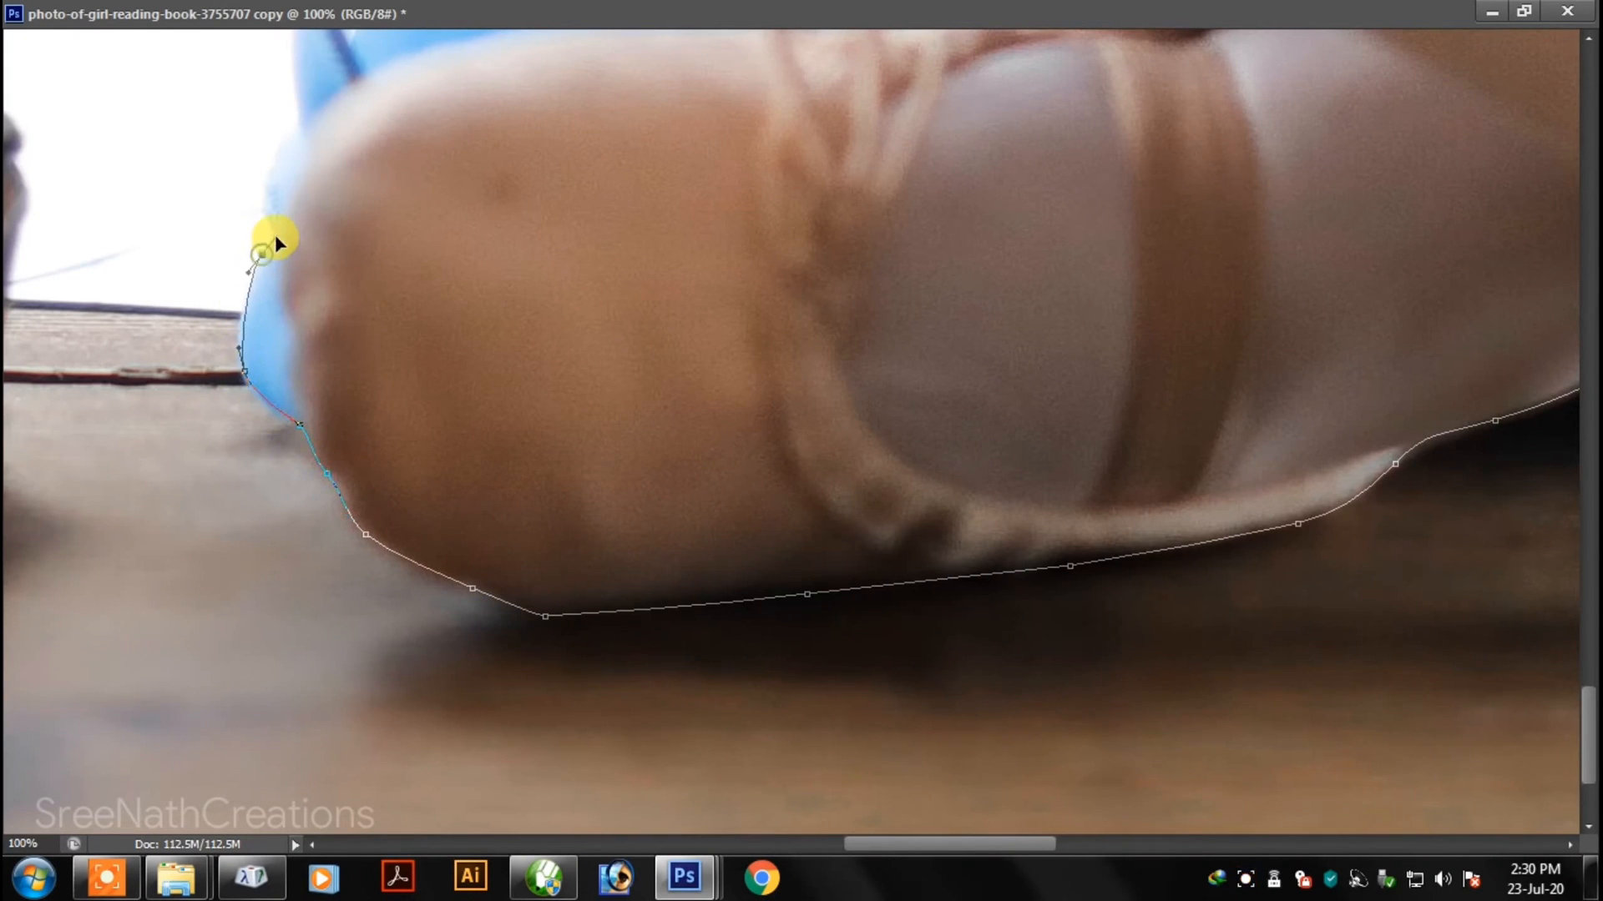
# - Trace the path up the blue dress edge and around the gap between knee and elbow to finish the outline
pyautogui.click(276, 240)
pyautogui.moveTo(276, 242); pyautogui.dragTo(311, 447)
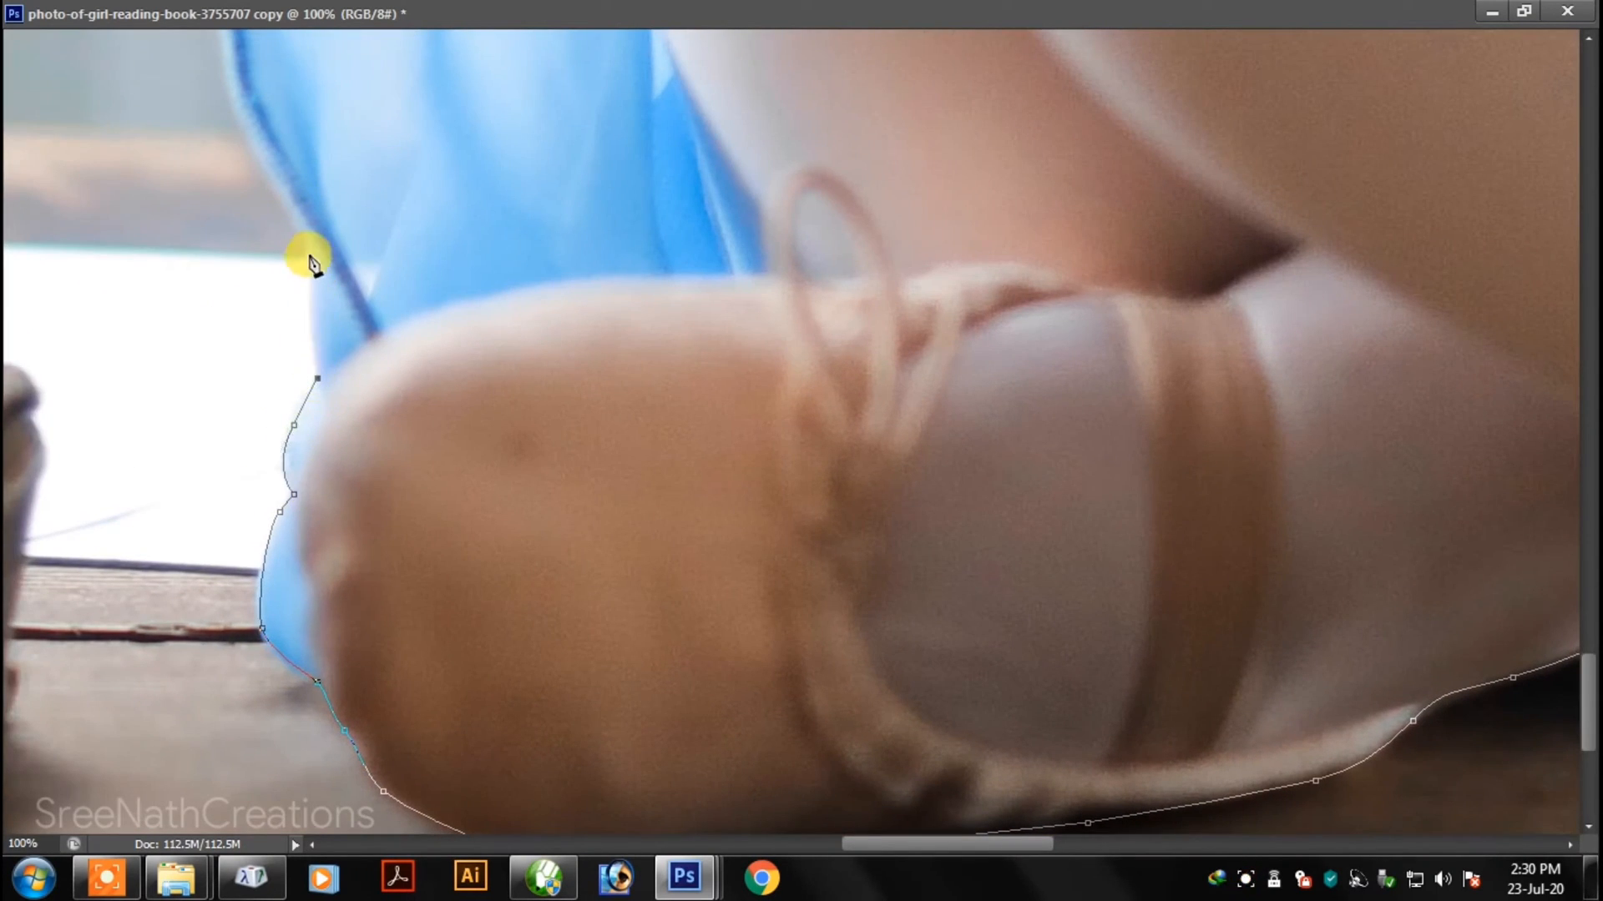
pyautogui.click(308, 242)
pyautogui.moveTo(290, 171); pyautogui.dragTo(438, 484)
pyautogui.moveTo(376, 183); pyautogui.dragTo(318, 421)
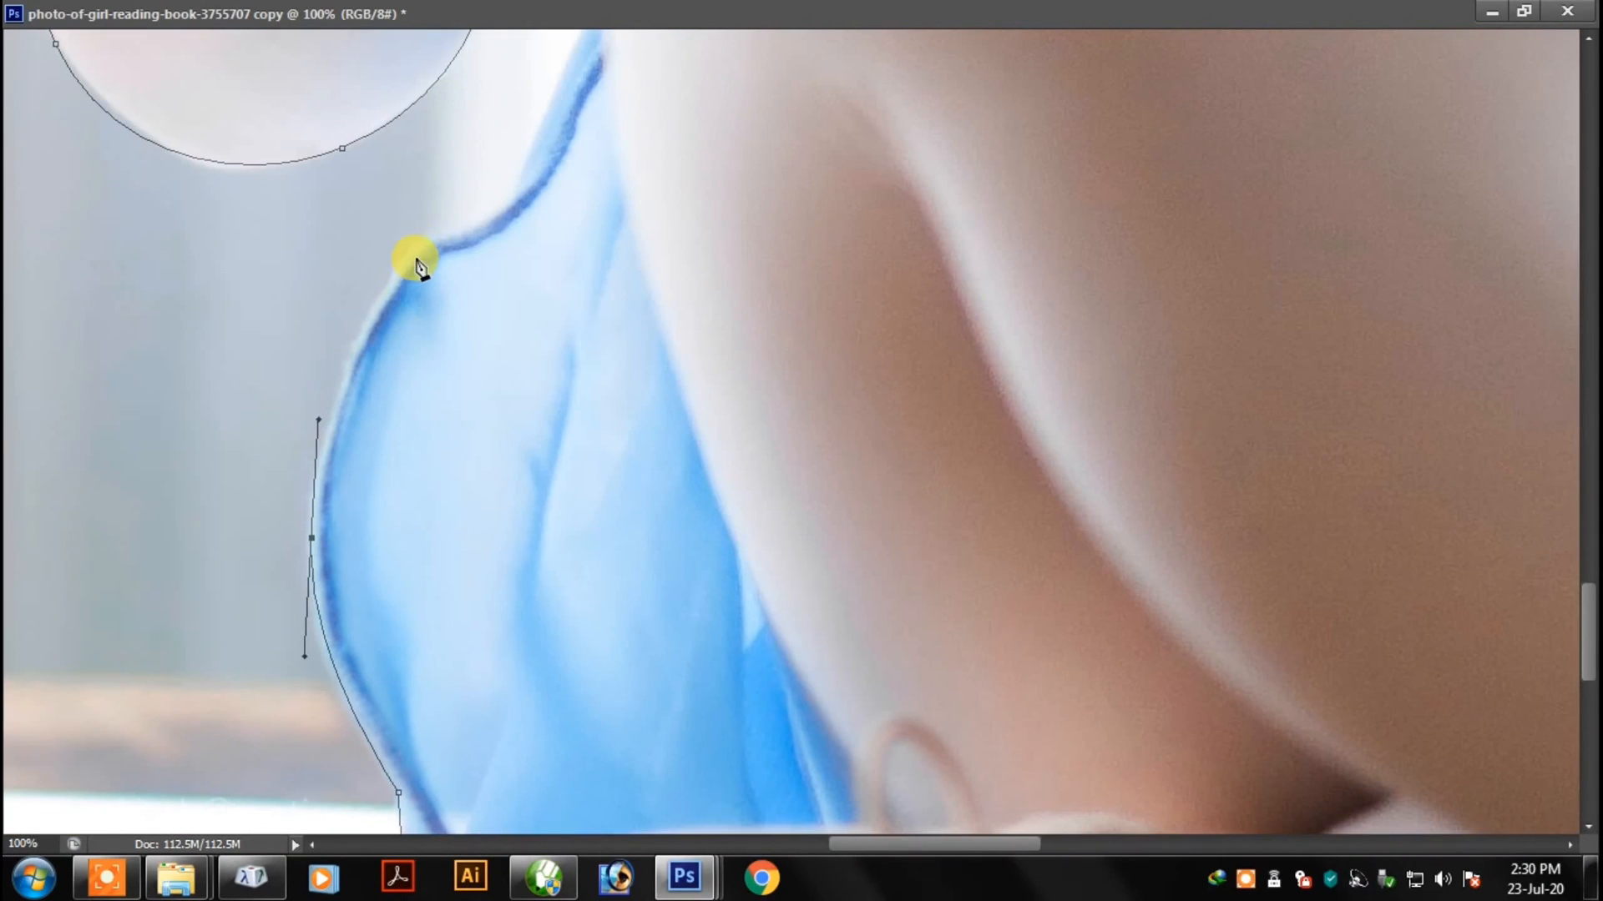
pyautogui.moveTo(548, 104); pyautogui.dragTo(549, 104)
pyautogui.moveTo(558, 83); pyautogui.dragTo(537, 273)
pyautogui.click(572, 195)
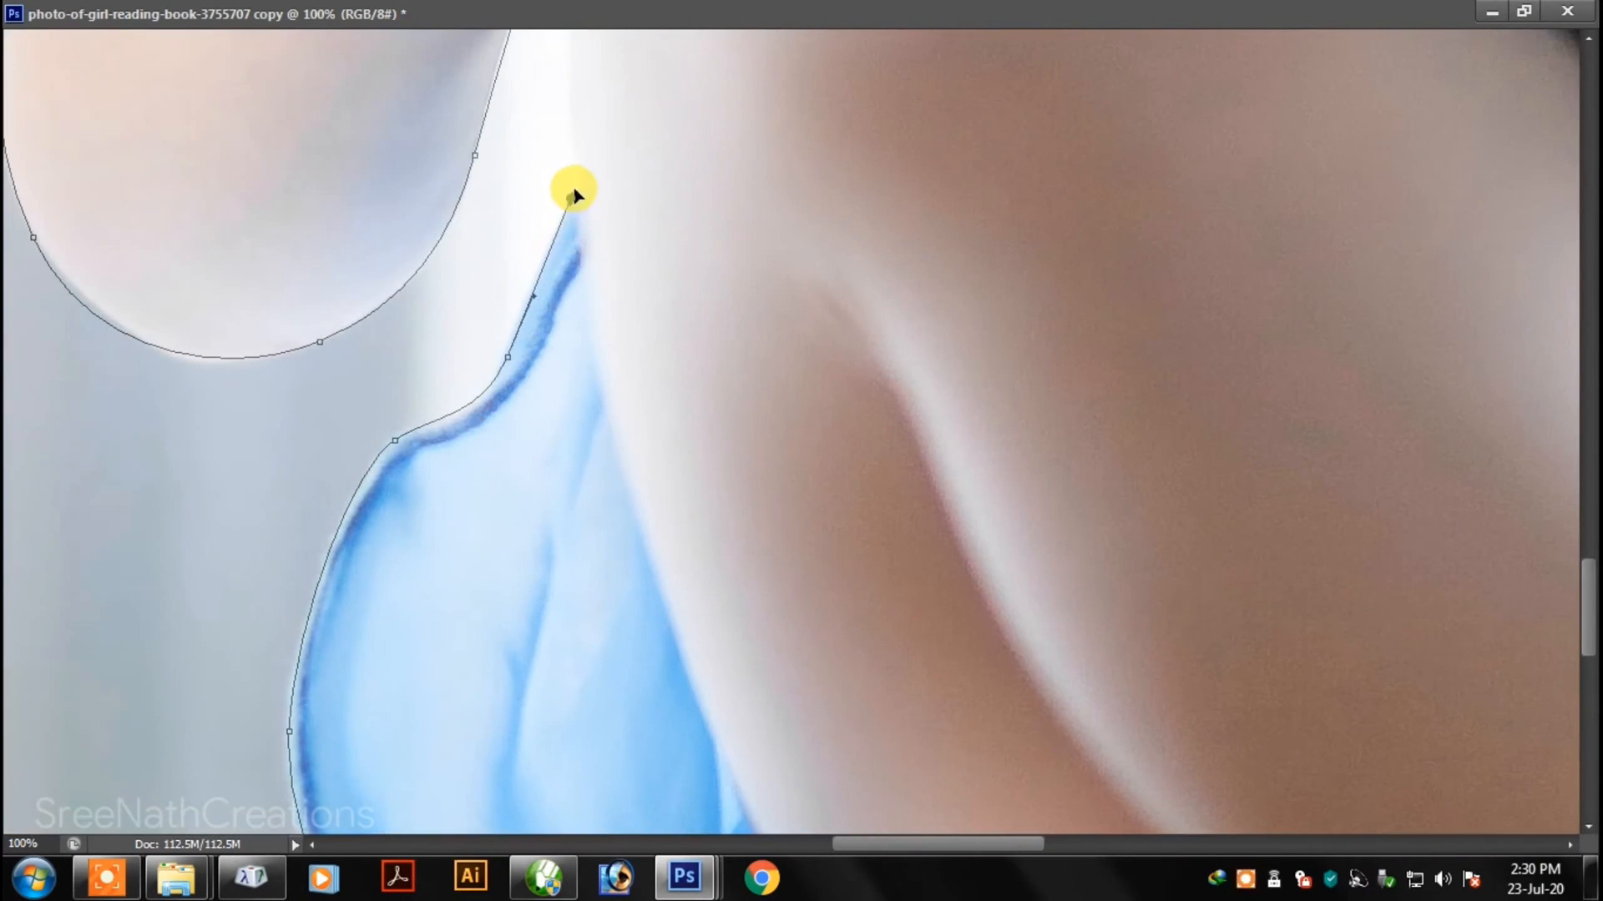
pyautogui.click(576, 180)
pyautogui.moveTo(567, 216); pyautogui.dragTo(574, 540)
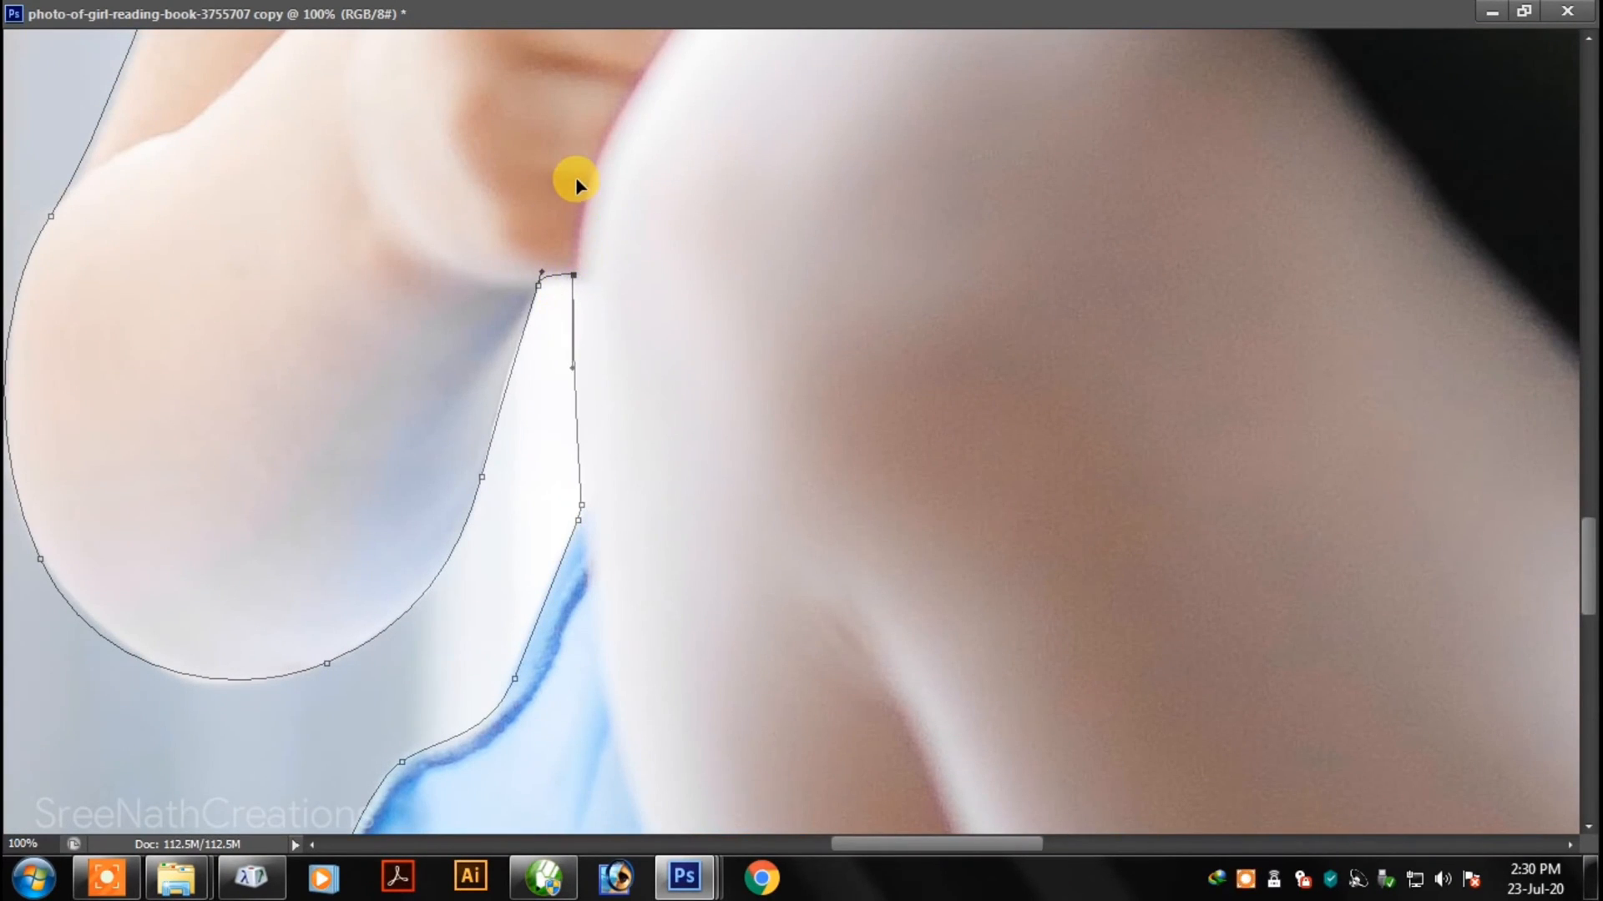
# - Convert the finished path into a selection and return the girl photo to a floating window beside the desert photo
pyautogui.hotkey('ctrl', 'Return')
pyautogui.hotkey('ctrl', '-')
pyautogui.hotkey('ctrl', '-')
pyautogui.hotkey('ctrl', '-')
pyautogui.hotkey('ctrl', '-')
pyautogui.hotkey('ctrl', '-')
pyautogui.hotkey('ctrl', '-')
pyautogui.hotkey('ctrl', '-')
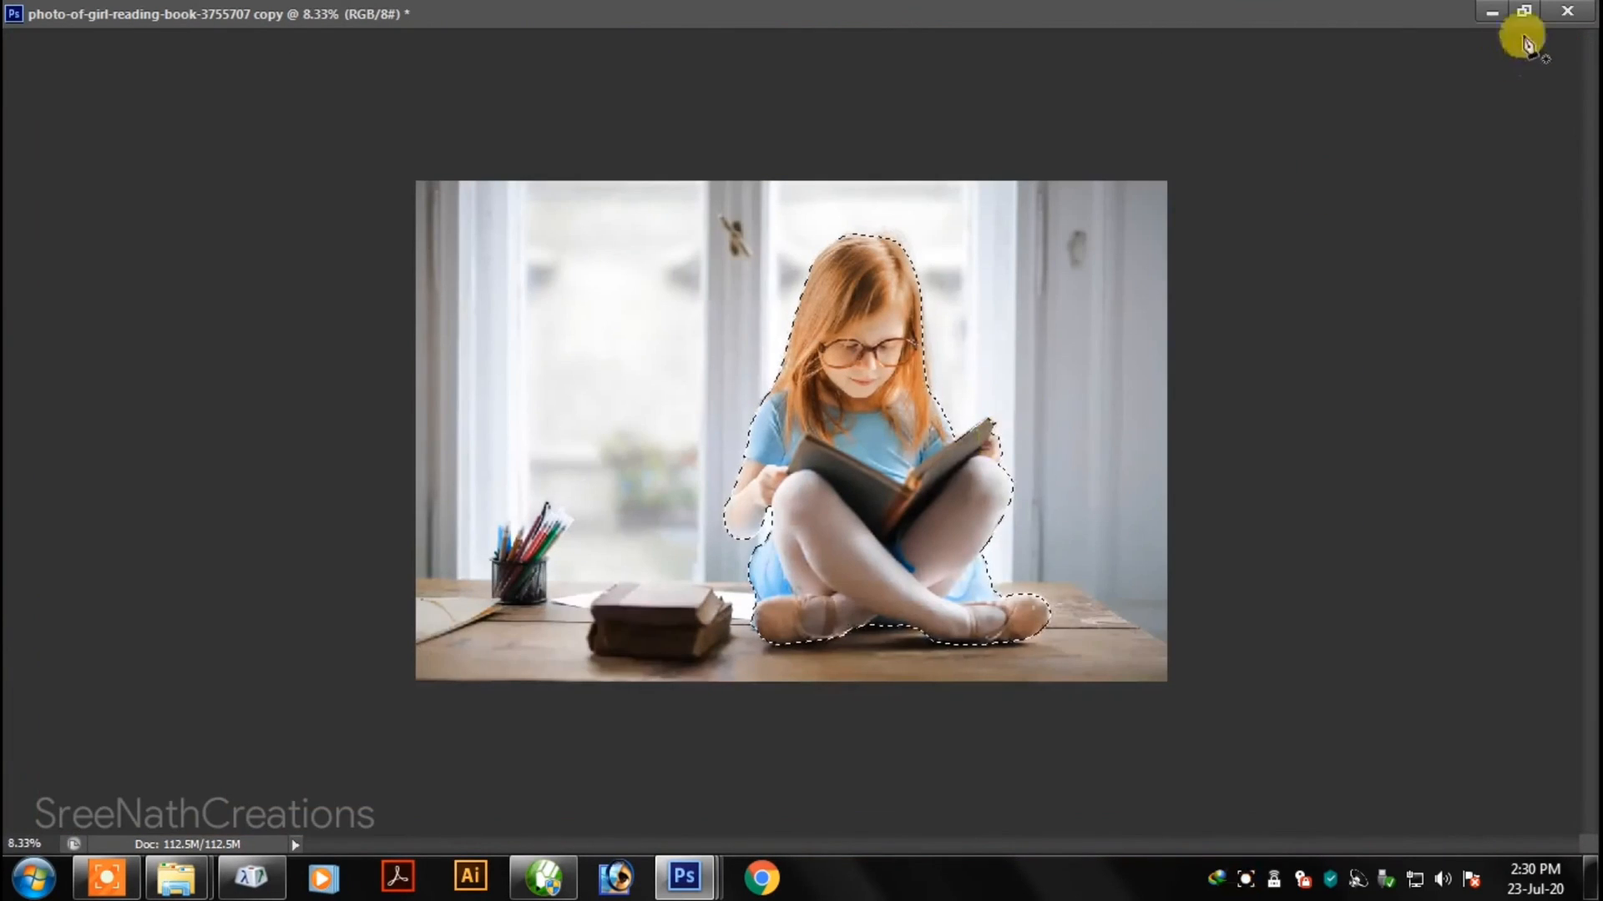
pyautogui.click(1523, 11)
pyautogui.press('f')
pyautogui.press('f')
pyautogui.press('f')
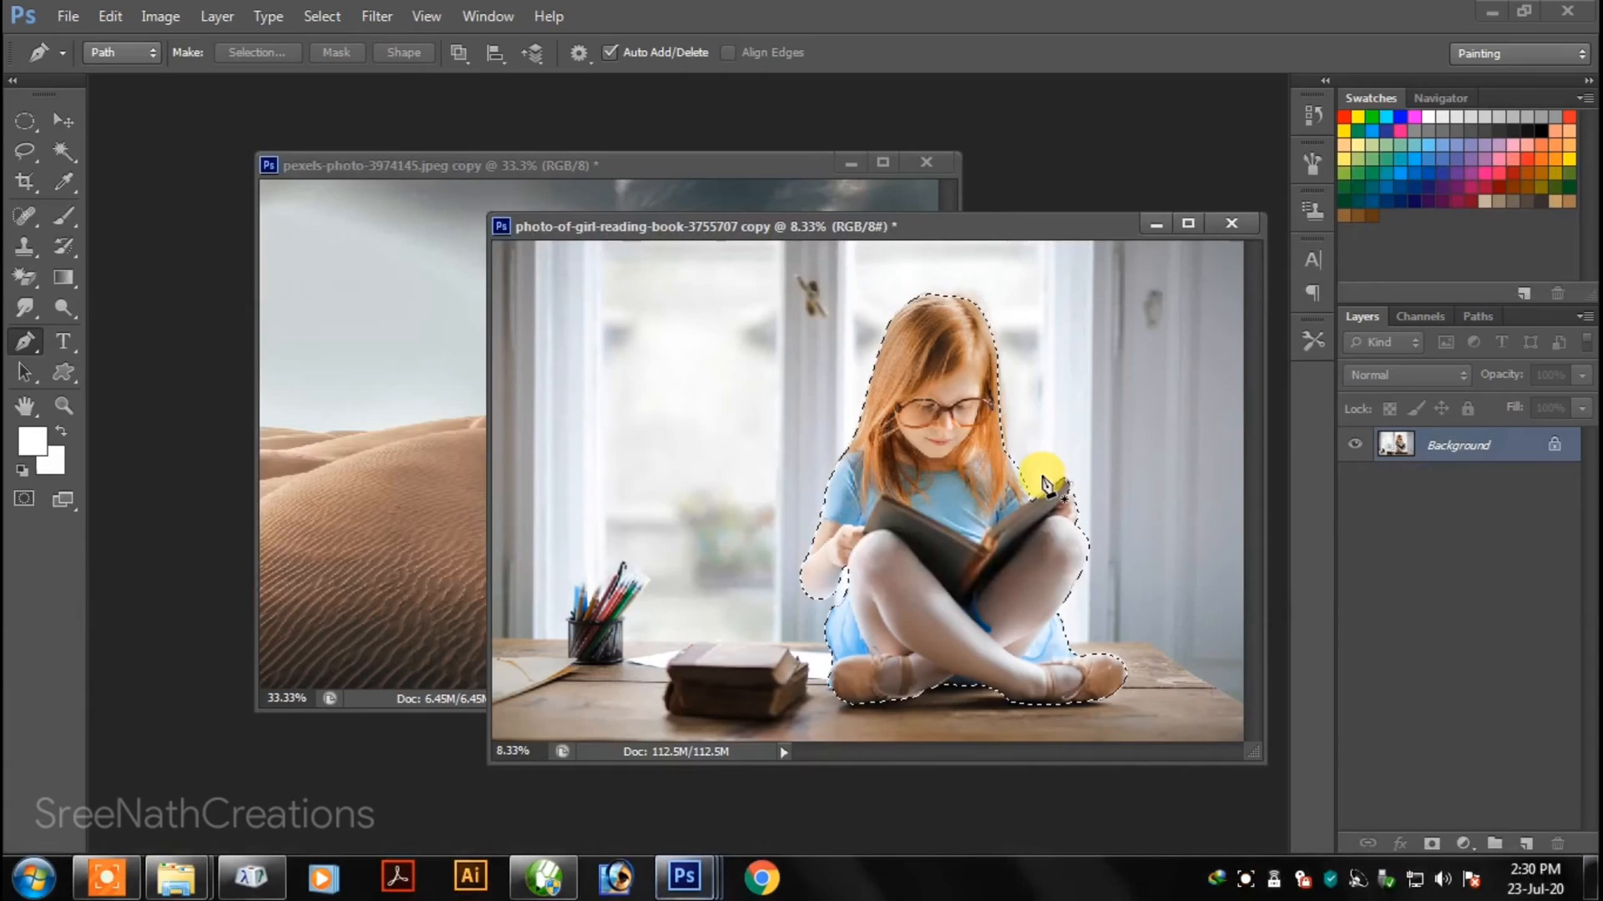
# - Copy the selected girl to a new layer and move that layer into the desert document
pyautogui.hotkey('ctrl', 'j')
pyautogui.press('v')
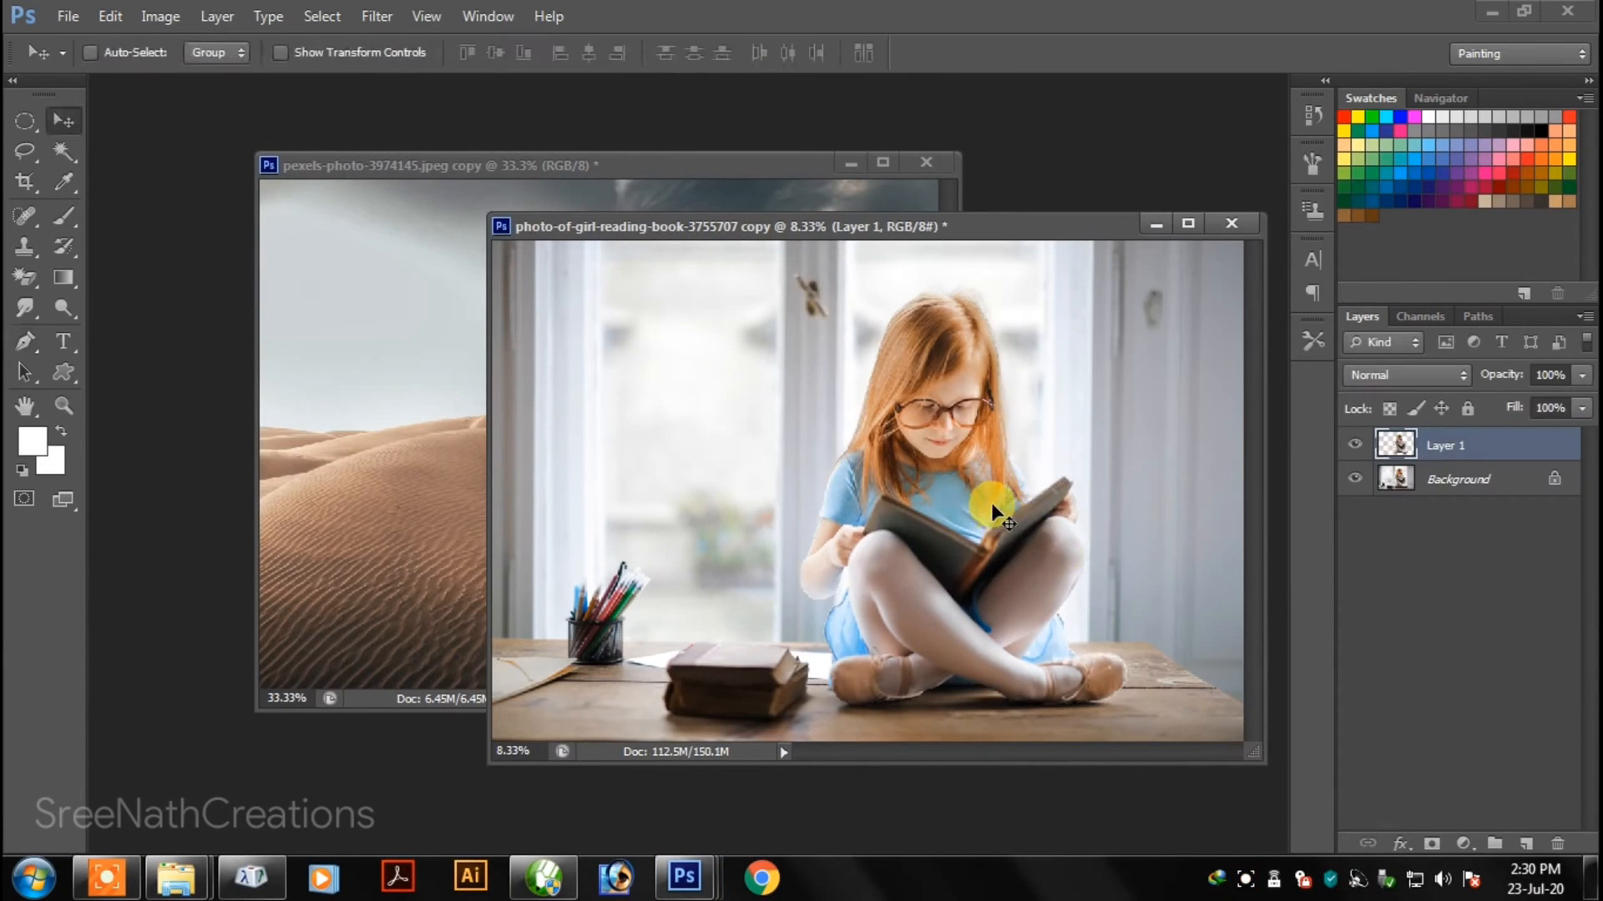
pyautogui.moveTo(990, 502); pyautogui.dragTo(513, 511)
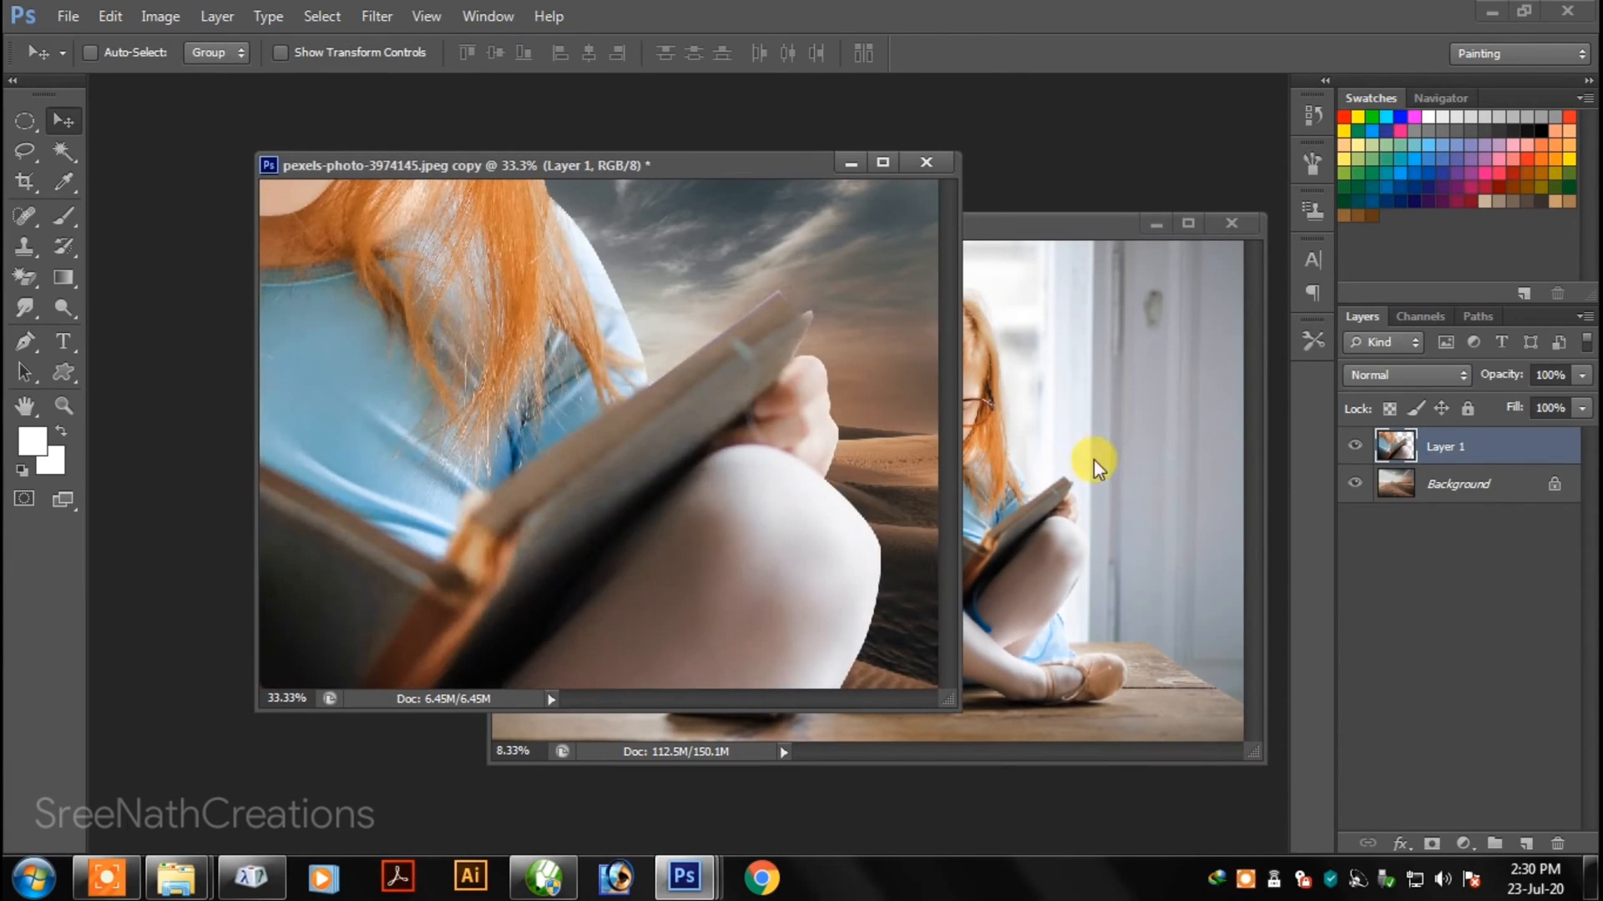
# - Minimize the girl photo, maximize the desert document and scale the girl down proportionally to fit the scene
pyautogui.click(1157, 223)
pyautogui.click(882, 162)
pyautogui.hotkey('ctrl', 't')
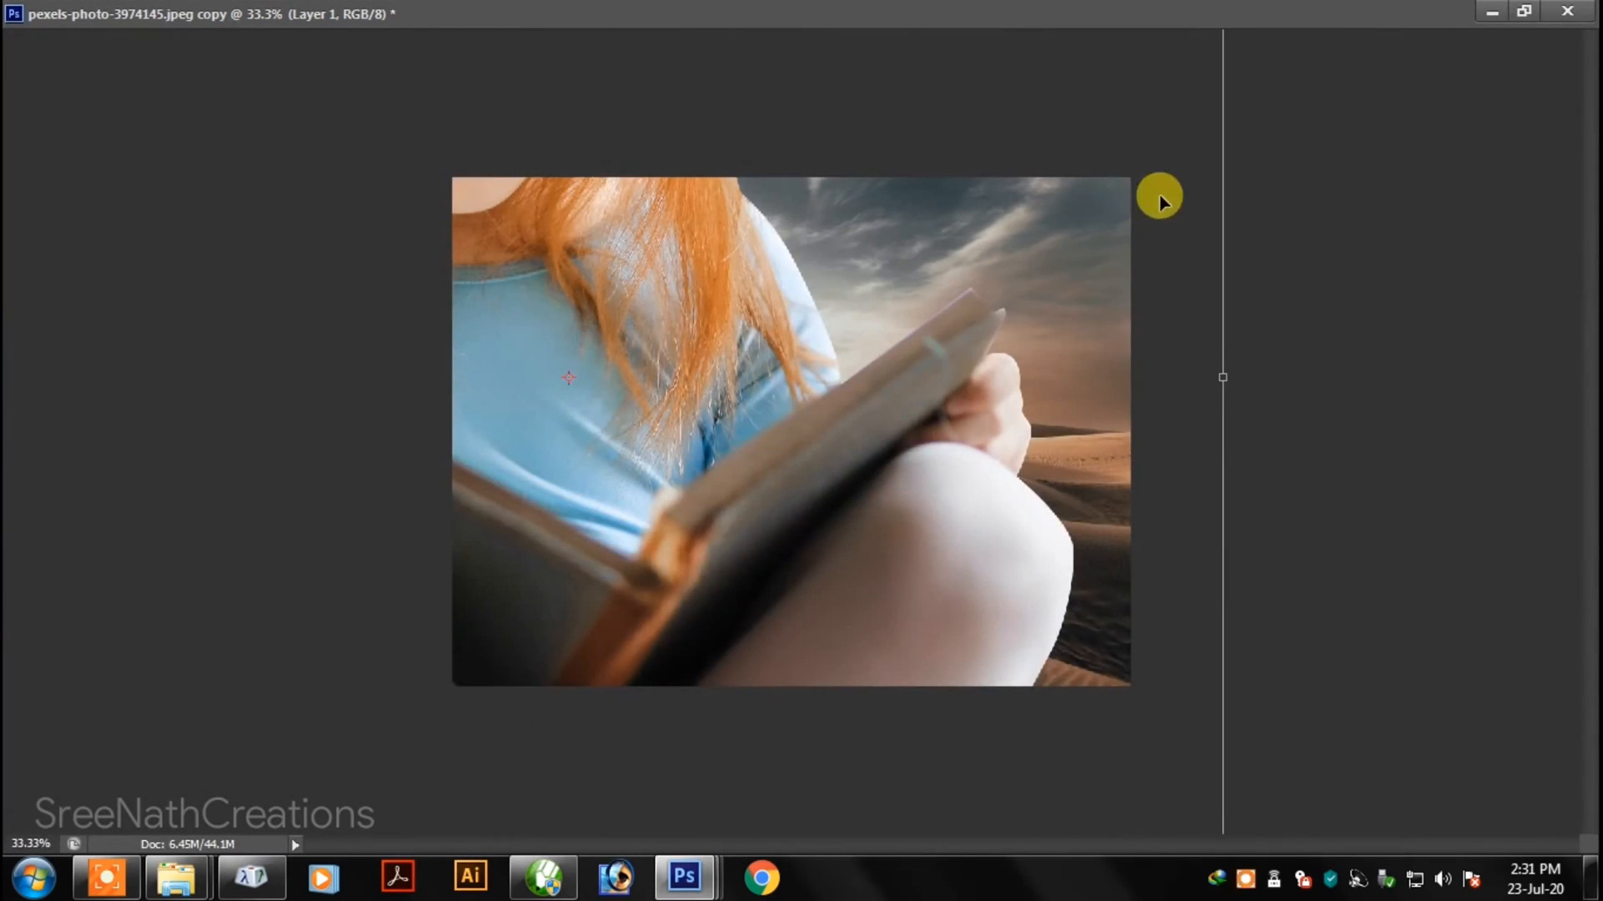
pyautogui.moveTo(1160, 200); pyautogui.dragTo(1209, 200)
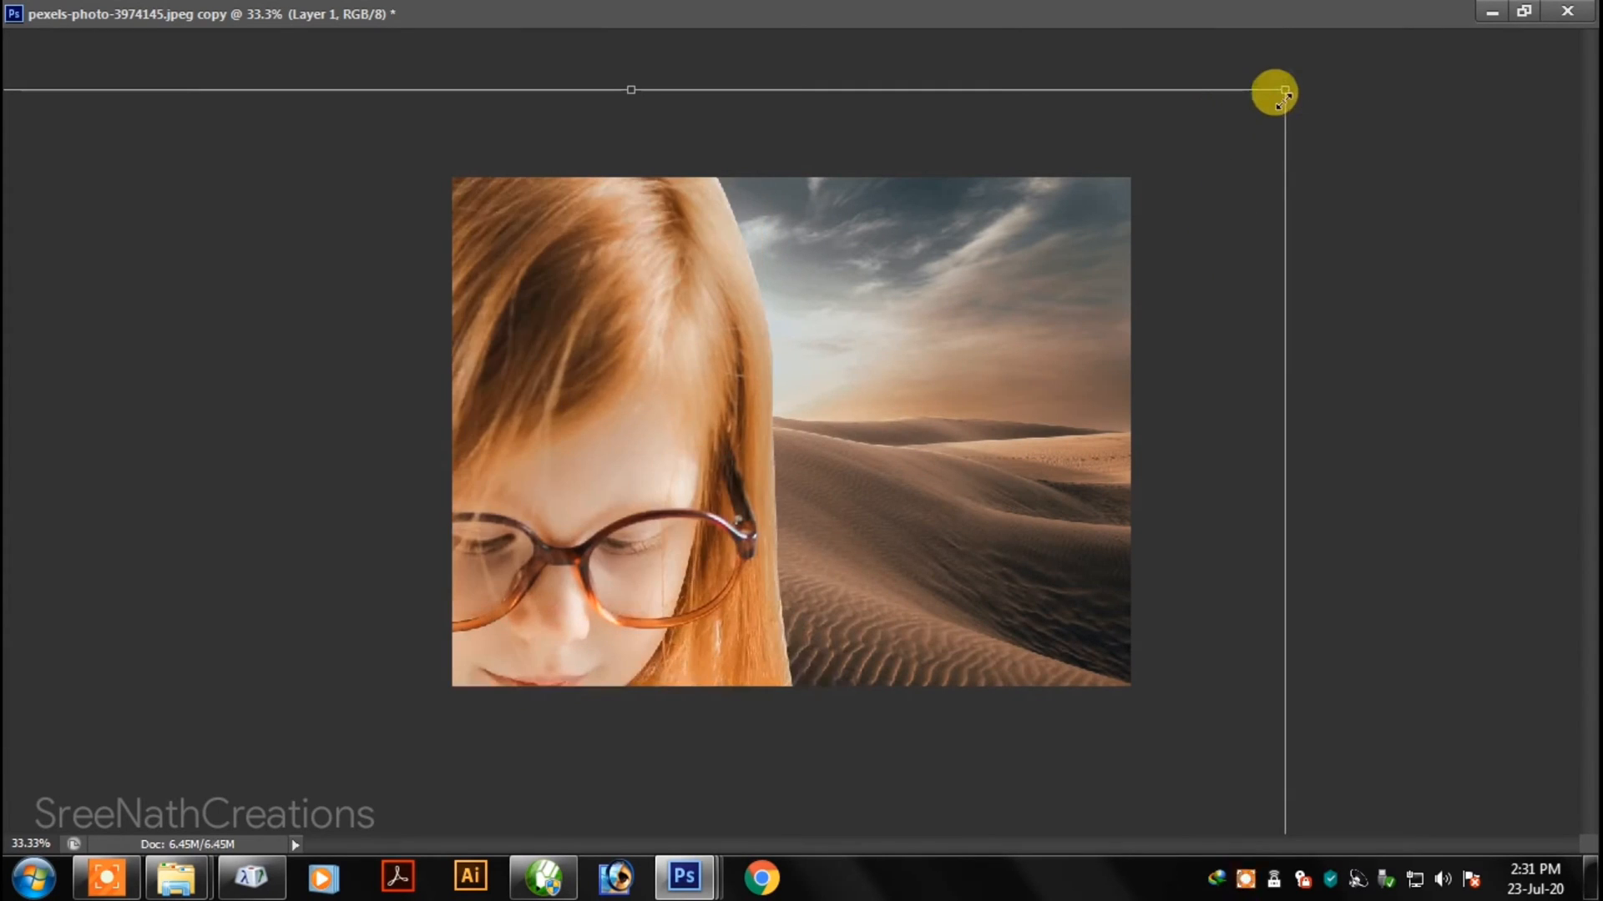
pyautogui.moveTo(1284, 92); pyautogui.dragTo(1015, 215)
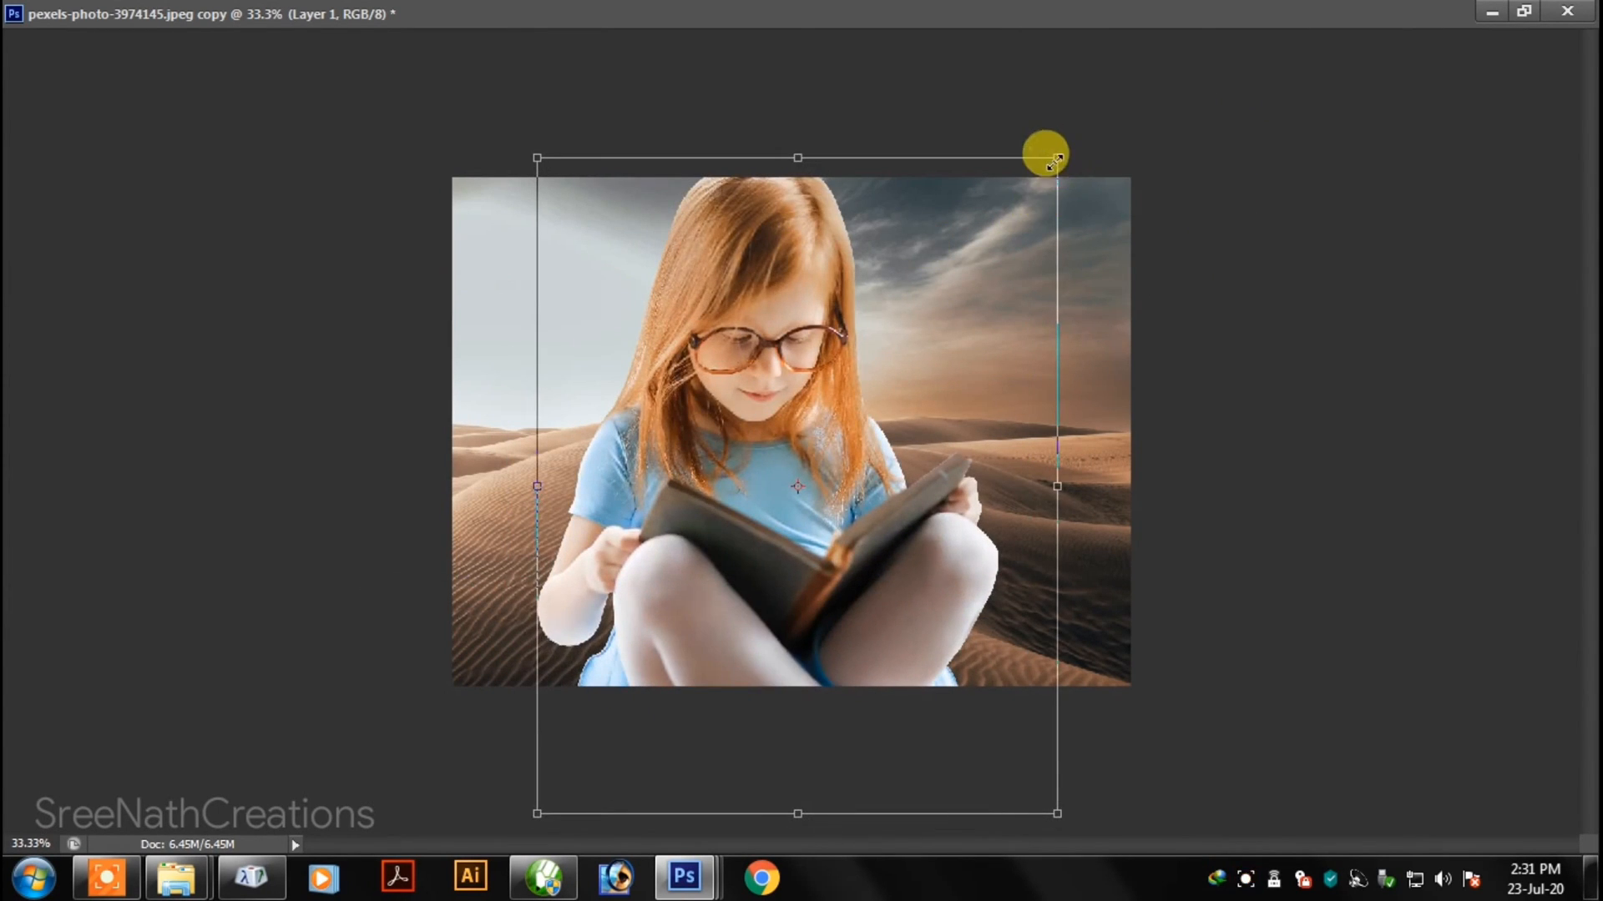
pyautogui.moveTo(1055, 158); pyautogui.dragTo(930, 197)
pyautogui.press('Return')
# - Move the girl up onto the dune crest and scale her down slightly more
pyautogui.moveTo(883, 401); pyautogui.dragTo(869, 349)
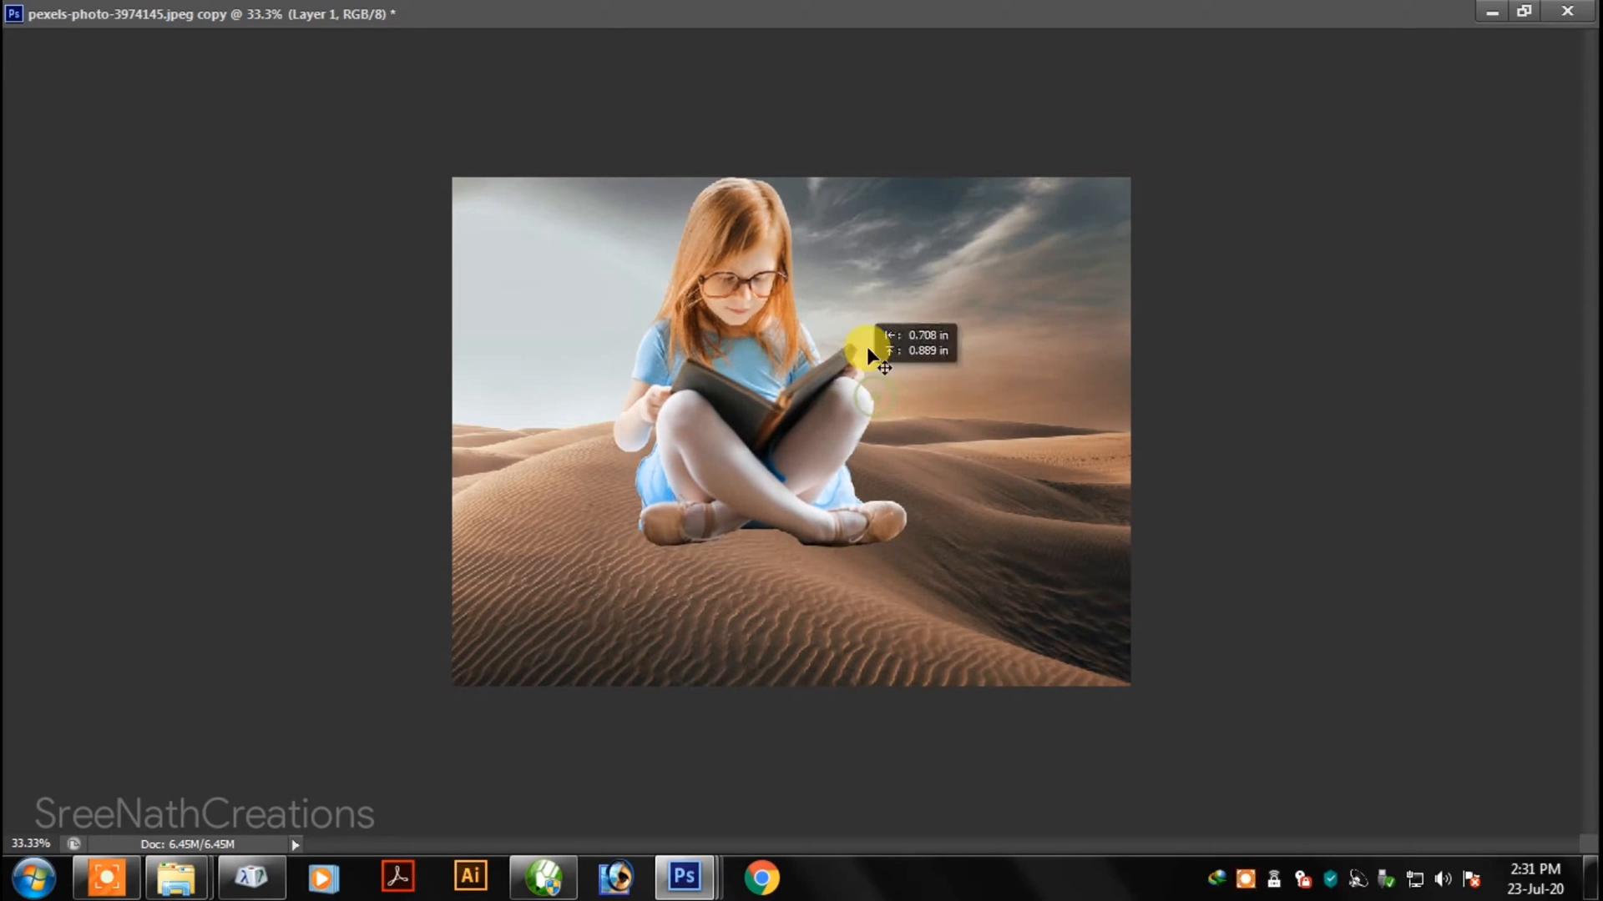
pyautogui.hotkey('ctrl', 't')
pyautogui.moveTo(906, 177); pyautogui.dragTo(879, 213)
pyautogui.press('Return')
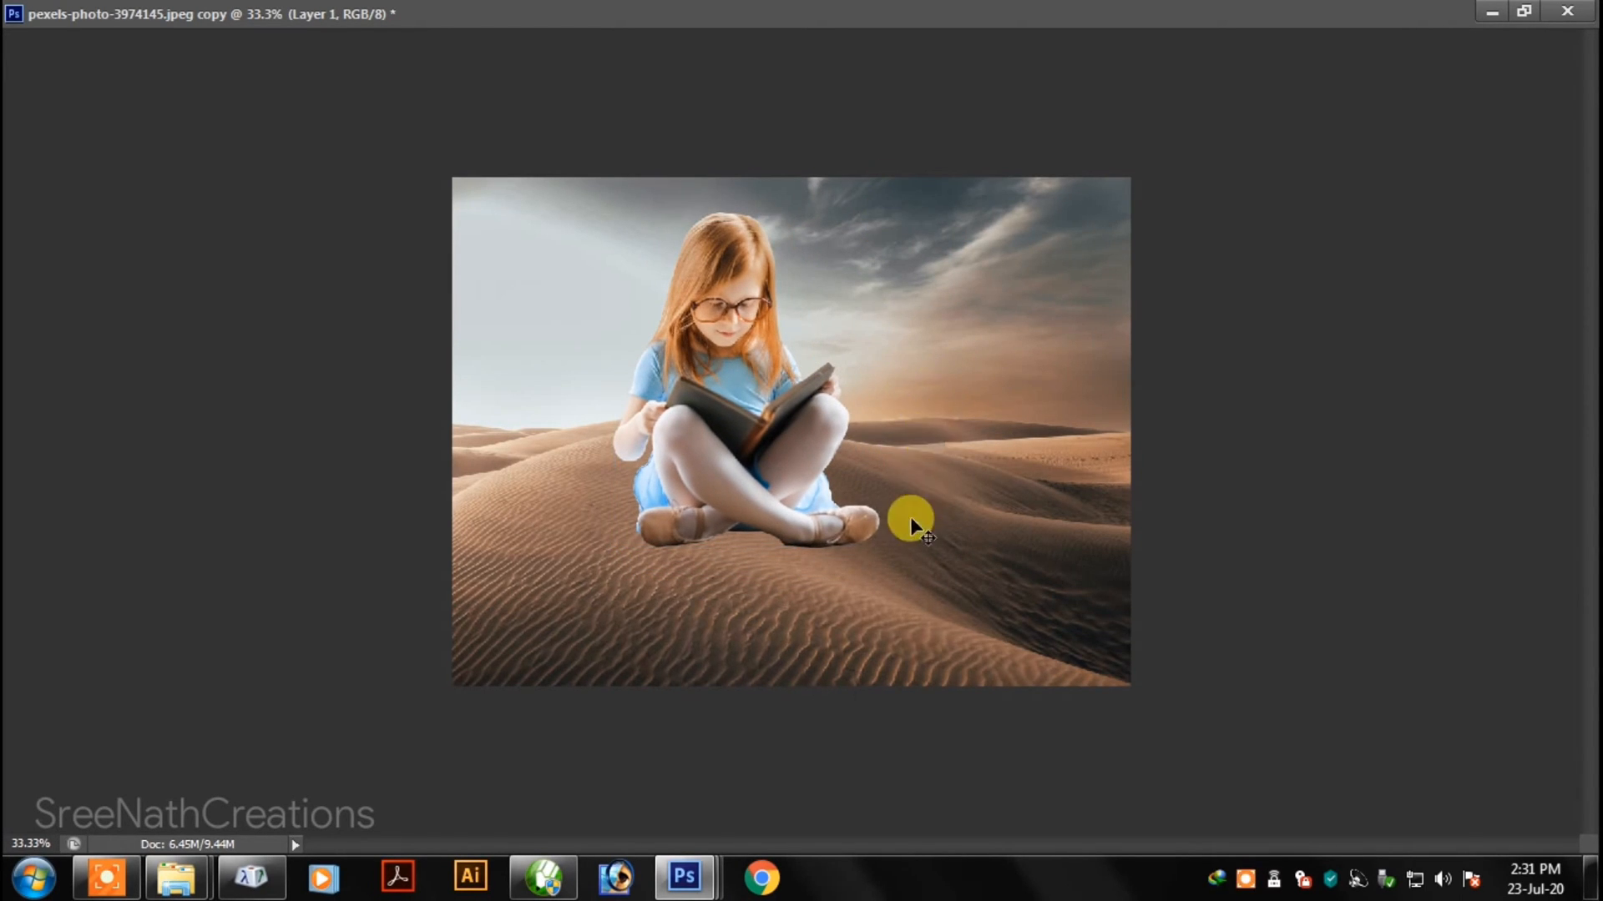
# - Select the Background layer and create a new empty layer directly above it, beneath the girl
pyautogui.scroll(2, 751, 601)
pyautogui.scroll(-1, 653, 614)
pyautogui.rightClick(698, 626)
pyautogui.click(751, 622)
pyautogui.scroll(1, 753, 632)
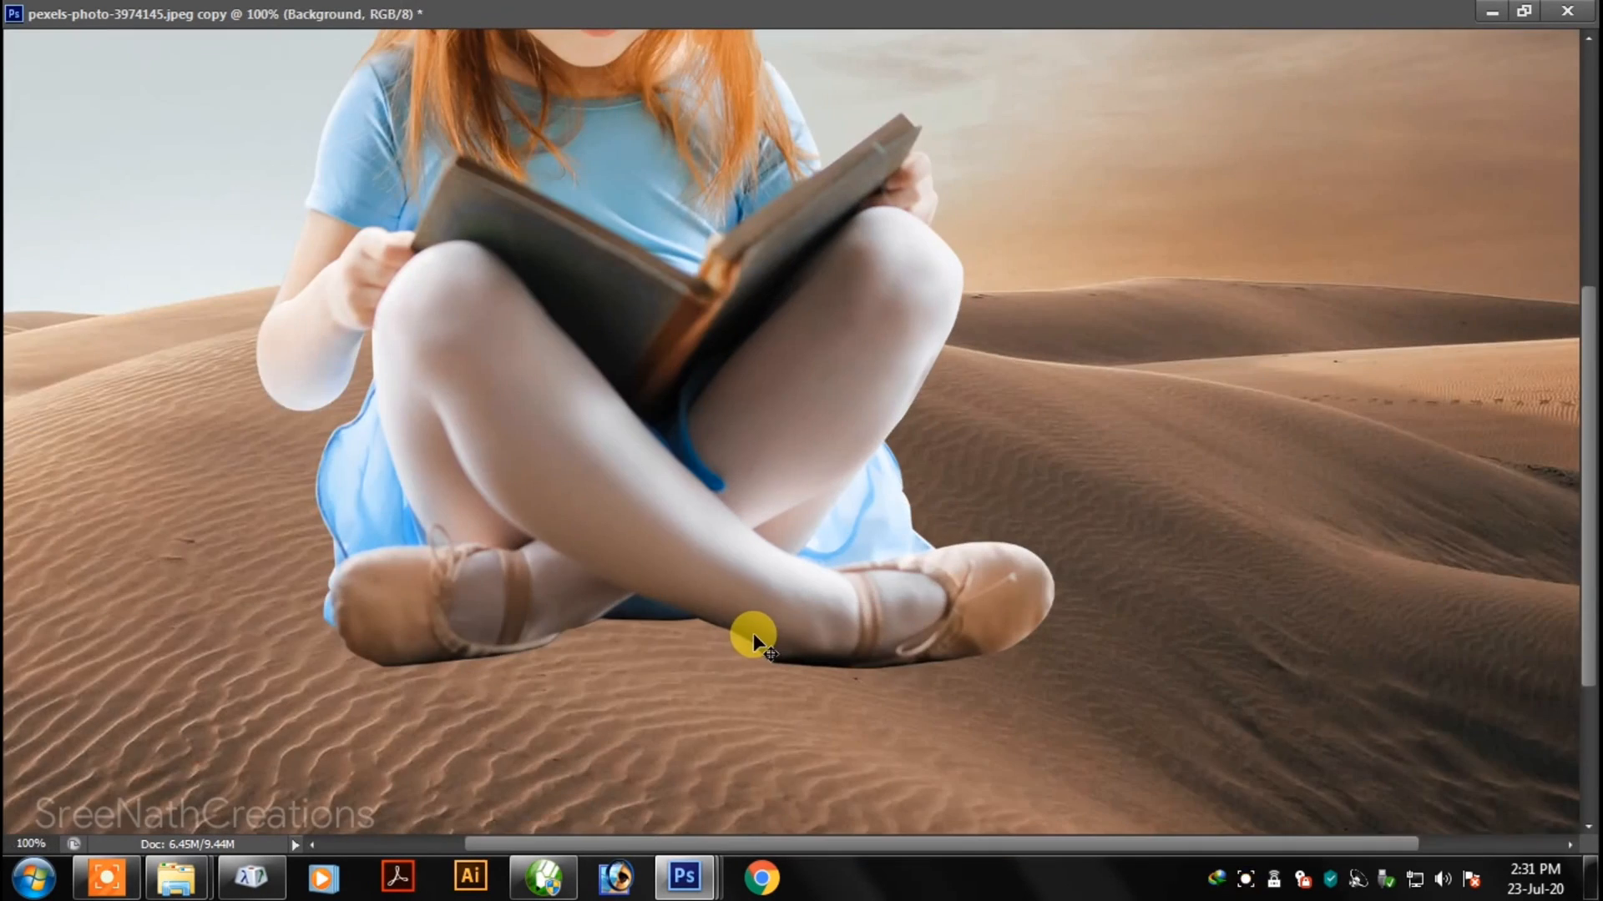
pyautogui.press('f')
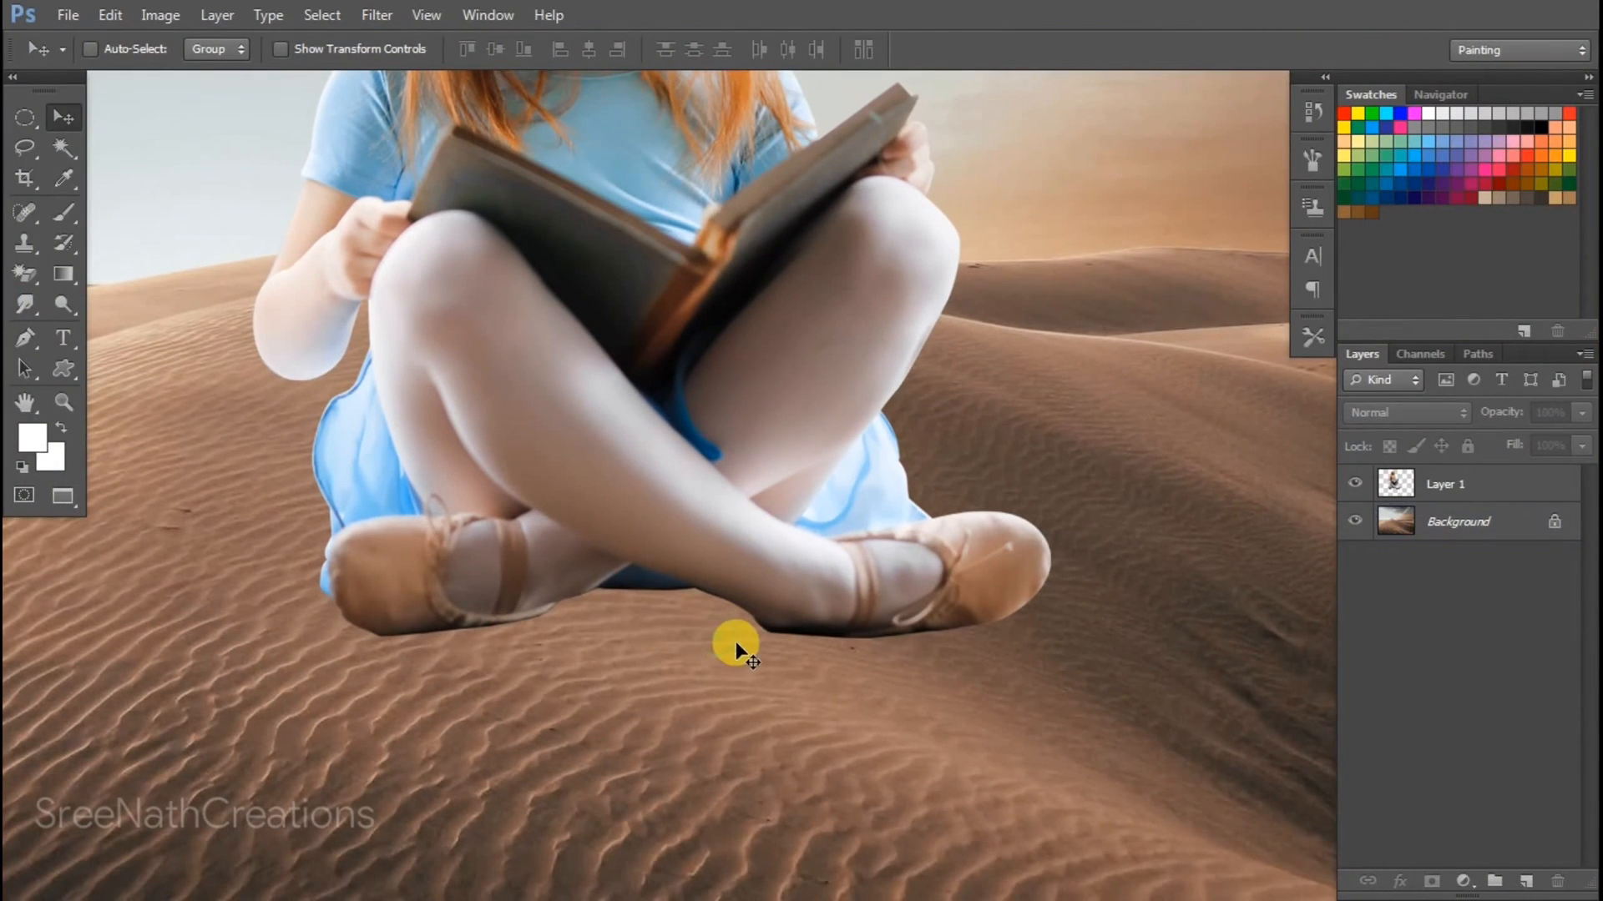
pyautogui.click(1469, 520)
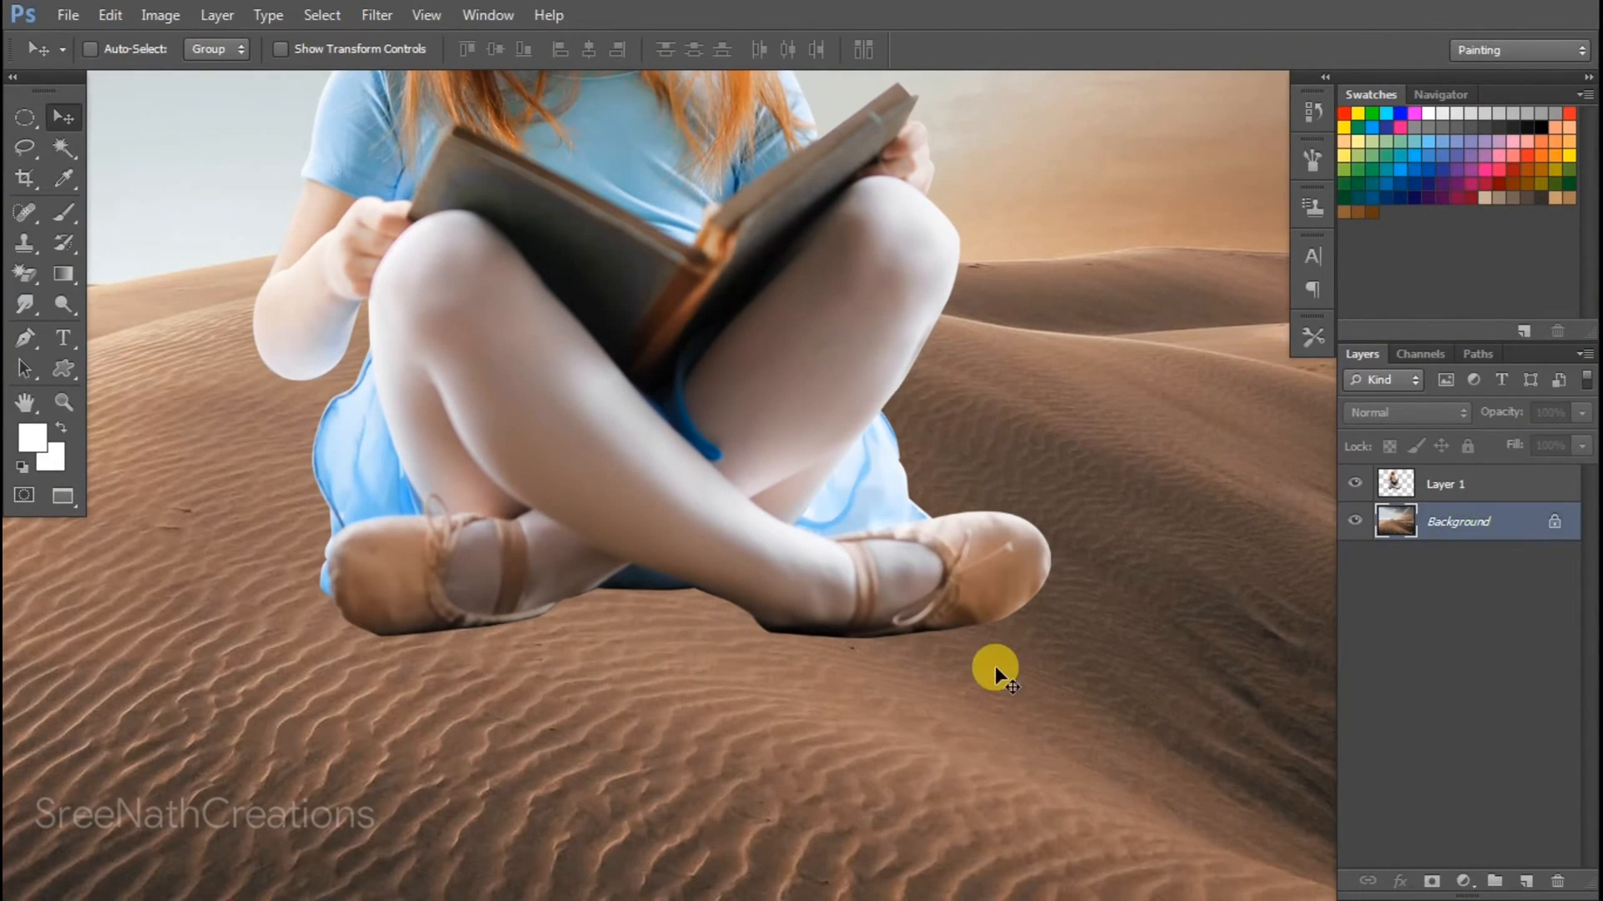
pyautogui.hotkey('ctrl', 'shift', 'n')
pyautogui.press('Return')
# - Paint a soft black spot with a 400 px brush on the new layer and flatten it to about 17.72% height
pyautogui.press('d')
pyautogui.press('b')
pyautogui.hotkey('ctrl', 't')
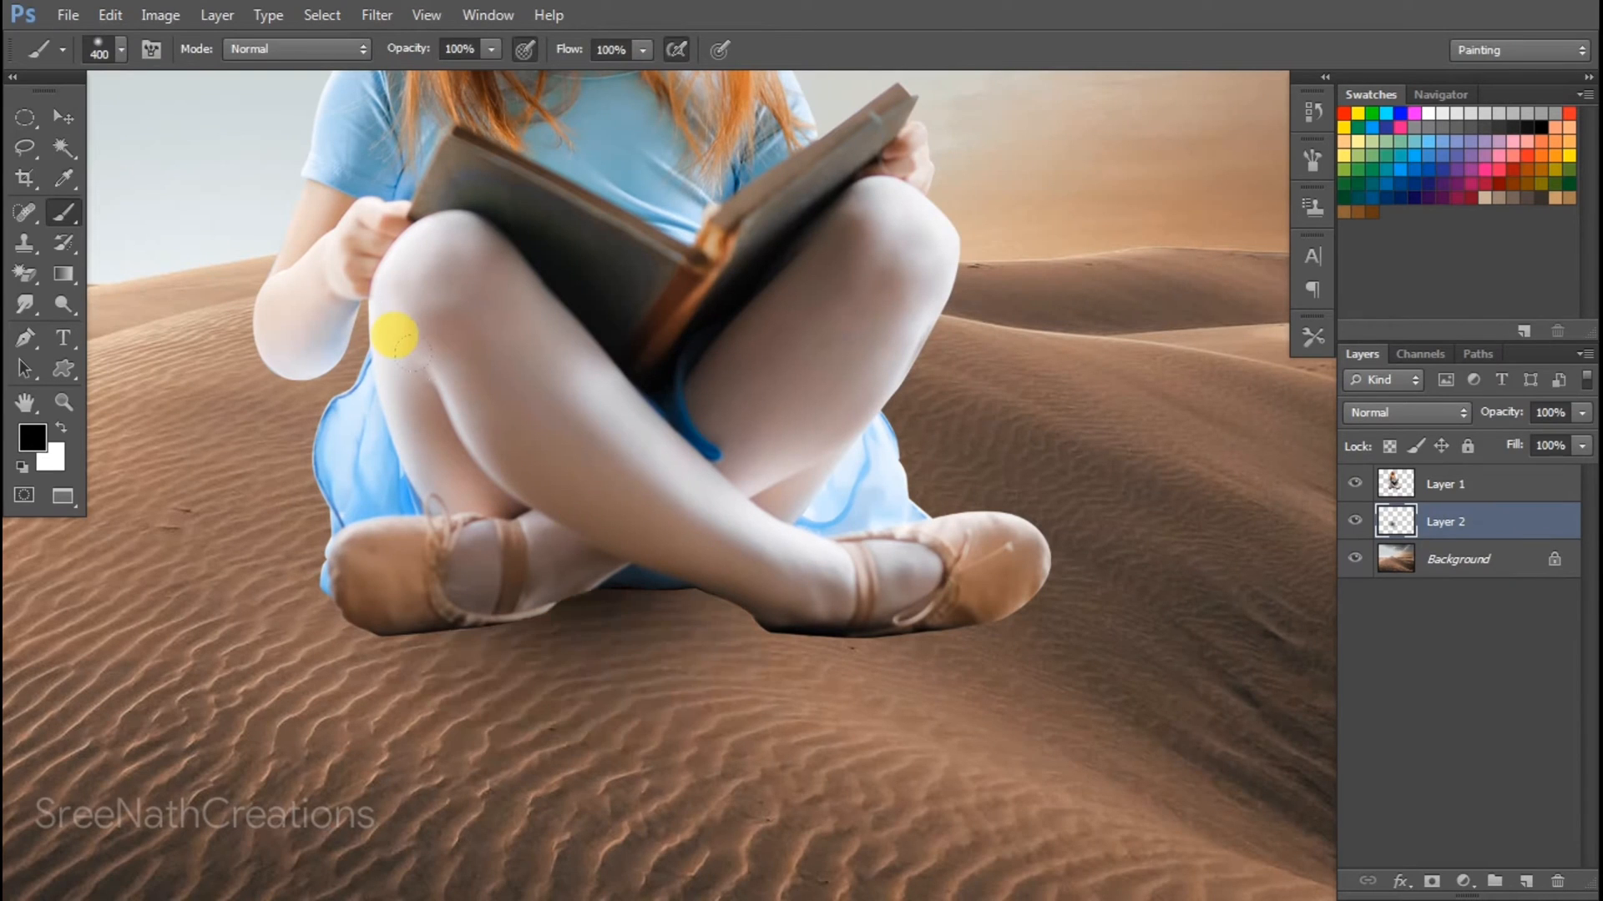
pyautogui.moveTo(669, 133); pyautogui.dragTo(679, 454)
pyautogui.press('Return')
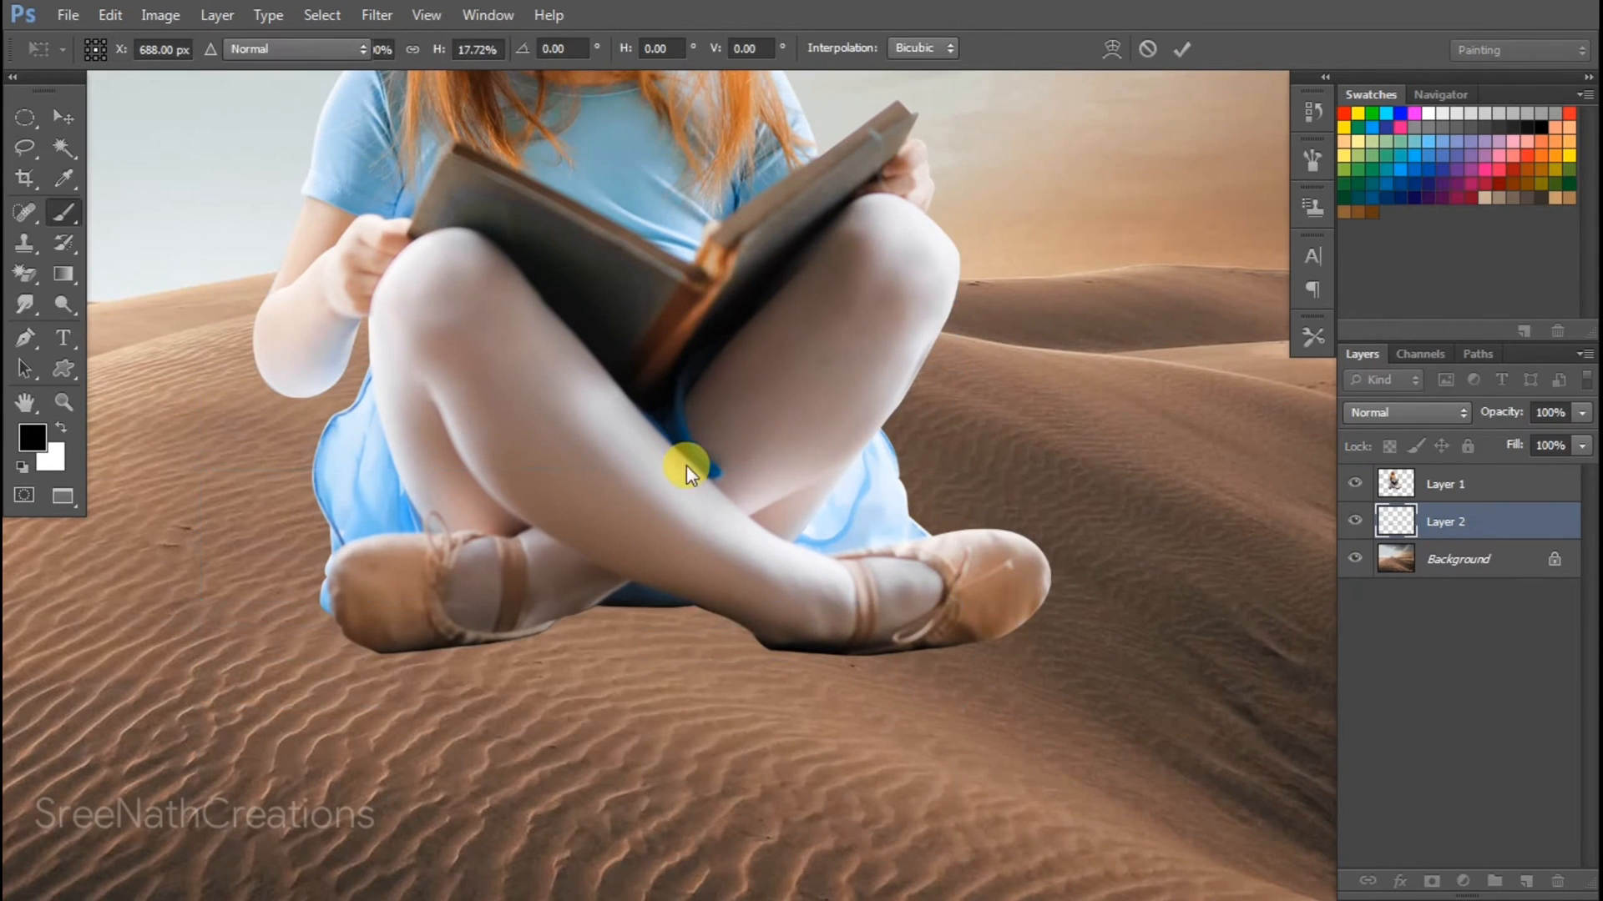
# - Position the flattened shadow spot beneath the girl's crossed legs and scale it to about 116% in width and height
pyautogui.press('v')
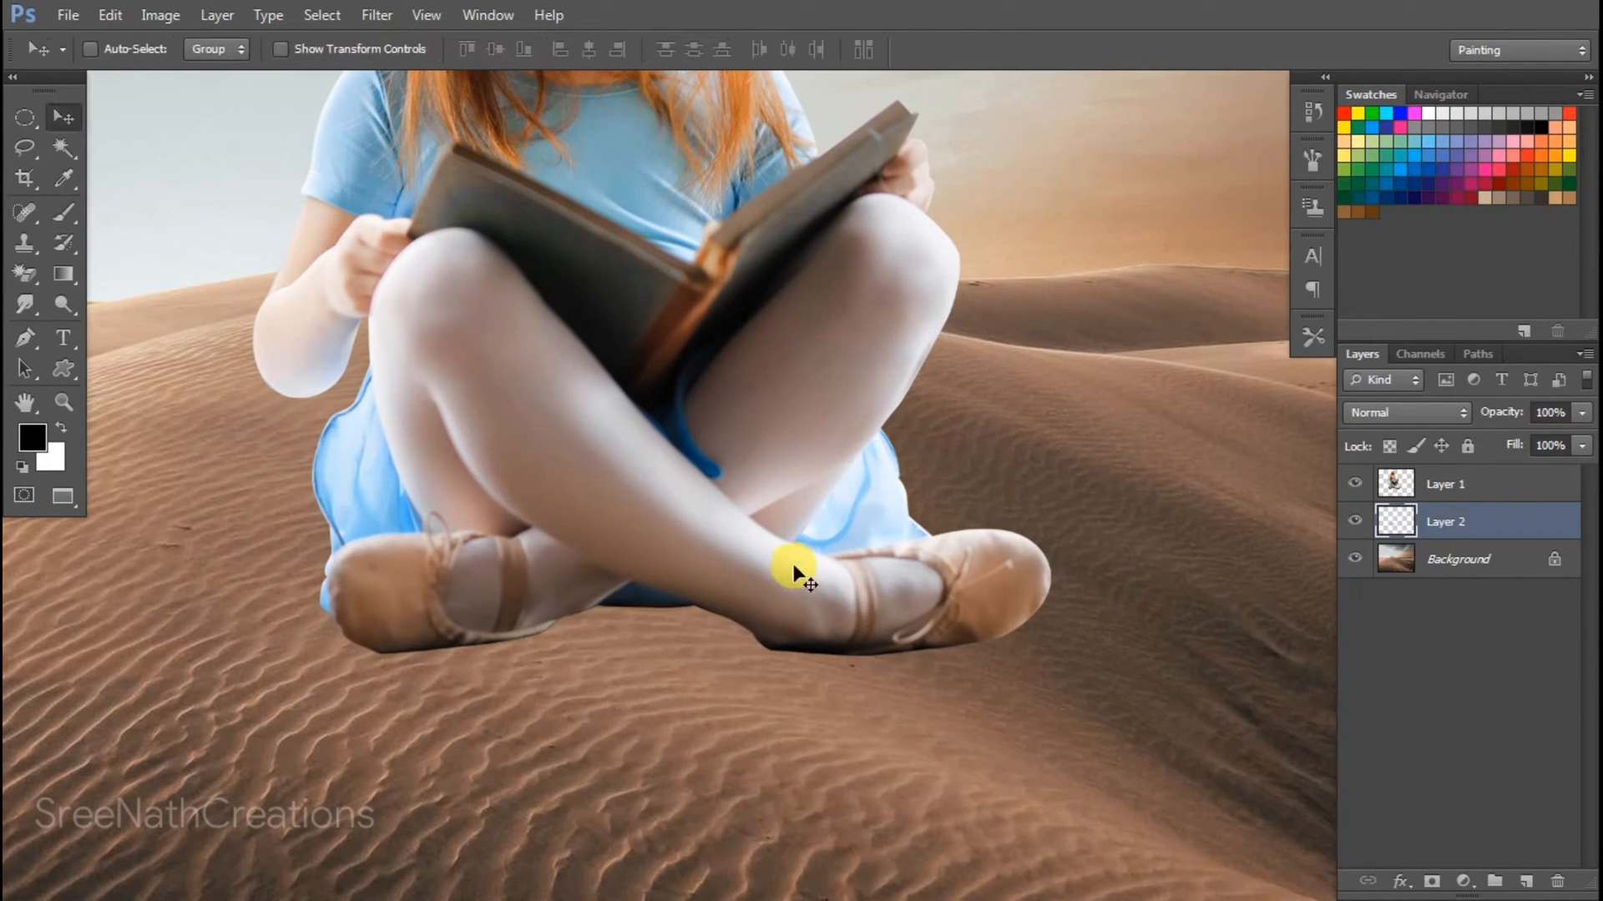
pyautogui.moveTo(790, 567)
pyautogui.mouseDown()
pyautogui.moveTo(837, 665)
pyautogui.moveTo(852, 613)
pyautogui.mouseUp()
pyautogui.hotkey('ctrl', 't')
pyautogui.moveTo(1006, 540); pyautogui.dragTo(1068, 539)
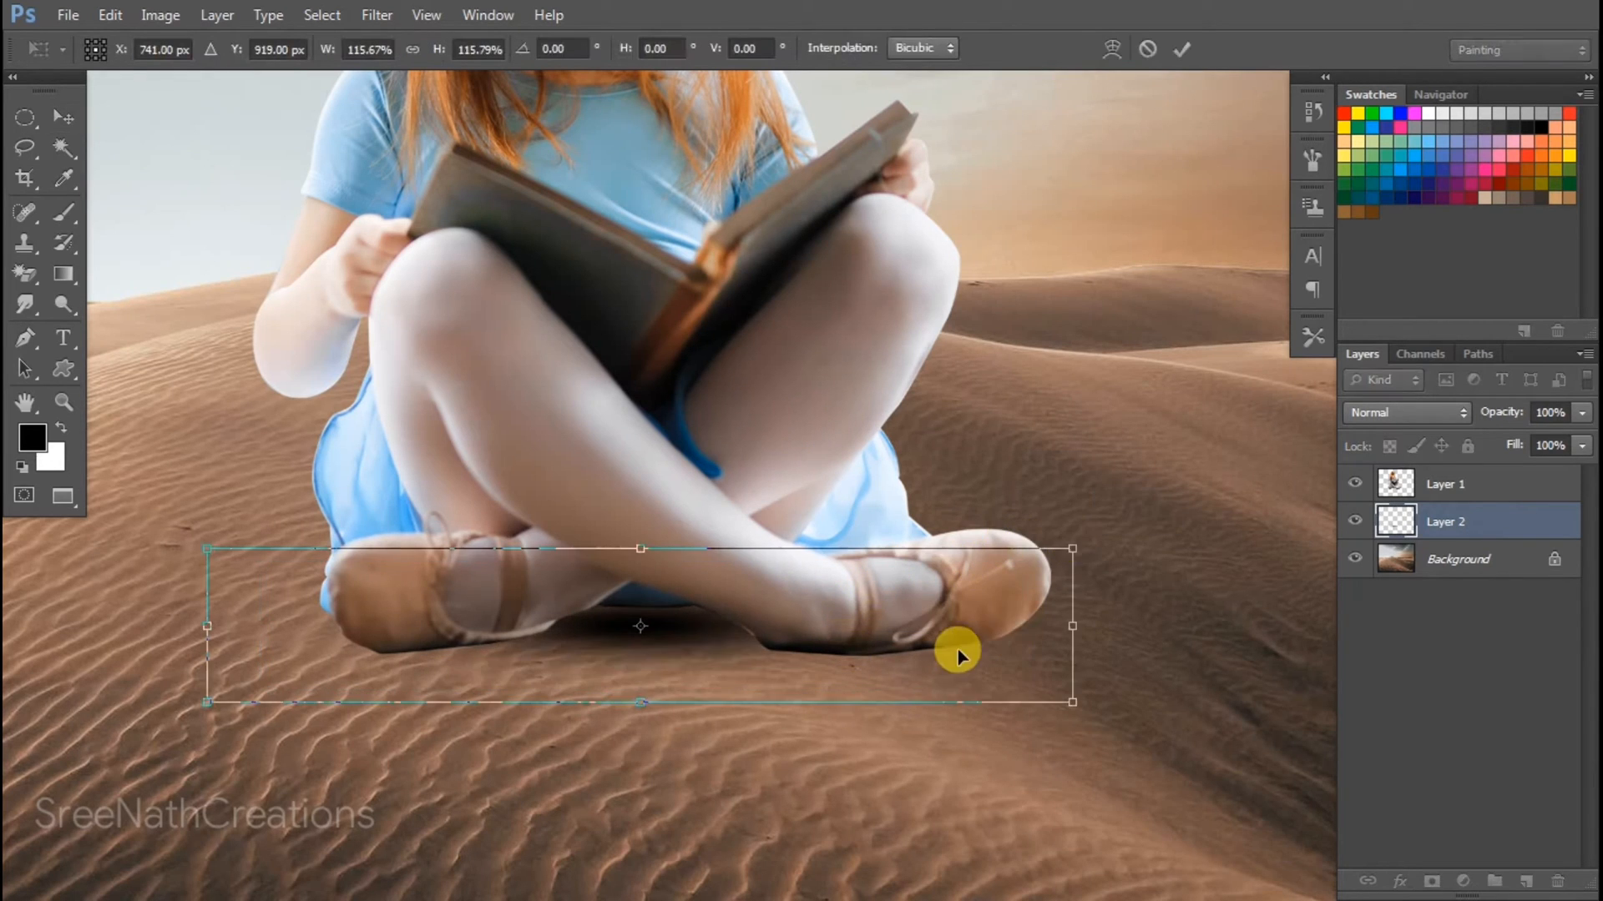
pyautogui.press('Return')
# - Duplicate the shadow spot under the shoe at the image's left, skew it -4.34° vertically and flatten it to about 58% height
pyautogui.moveTo(871, 667); pyautogui.dragTo(500, 659)
pyautogui.hotkey('ctrl', 't')
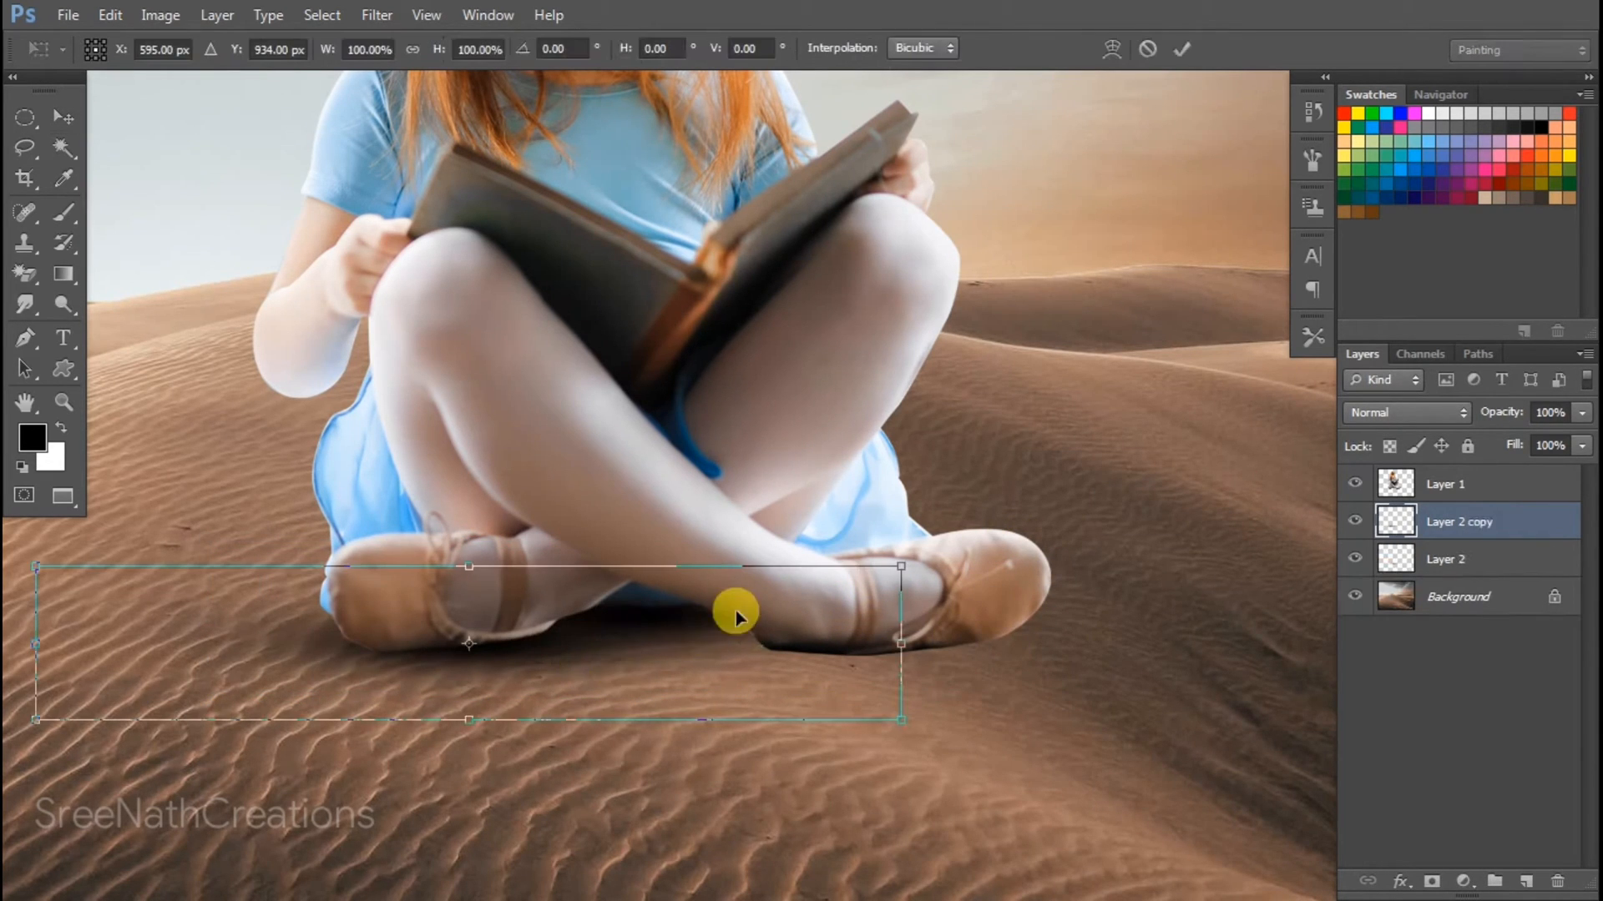
pyautogui.moveTo(901, 638); pyautogui.dragTo(891, 629)
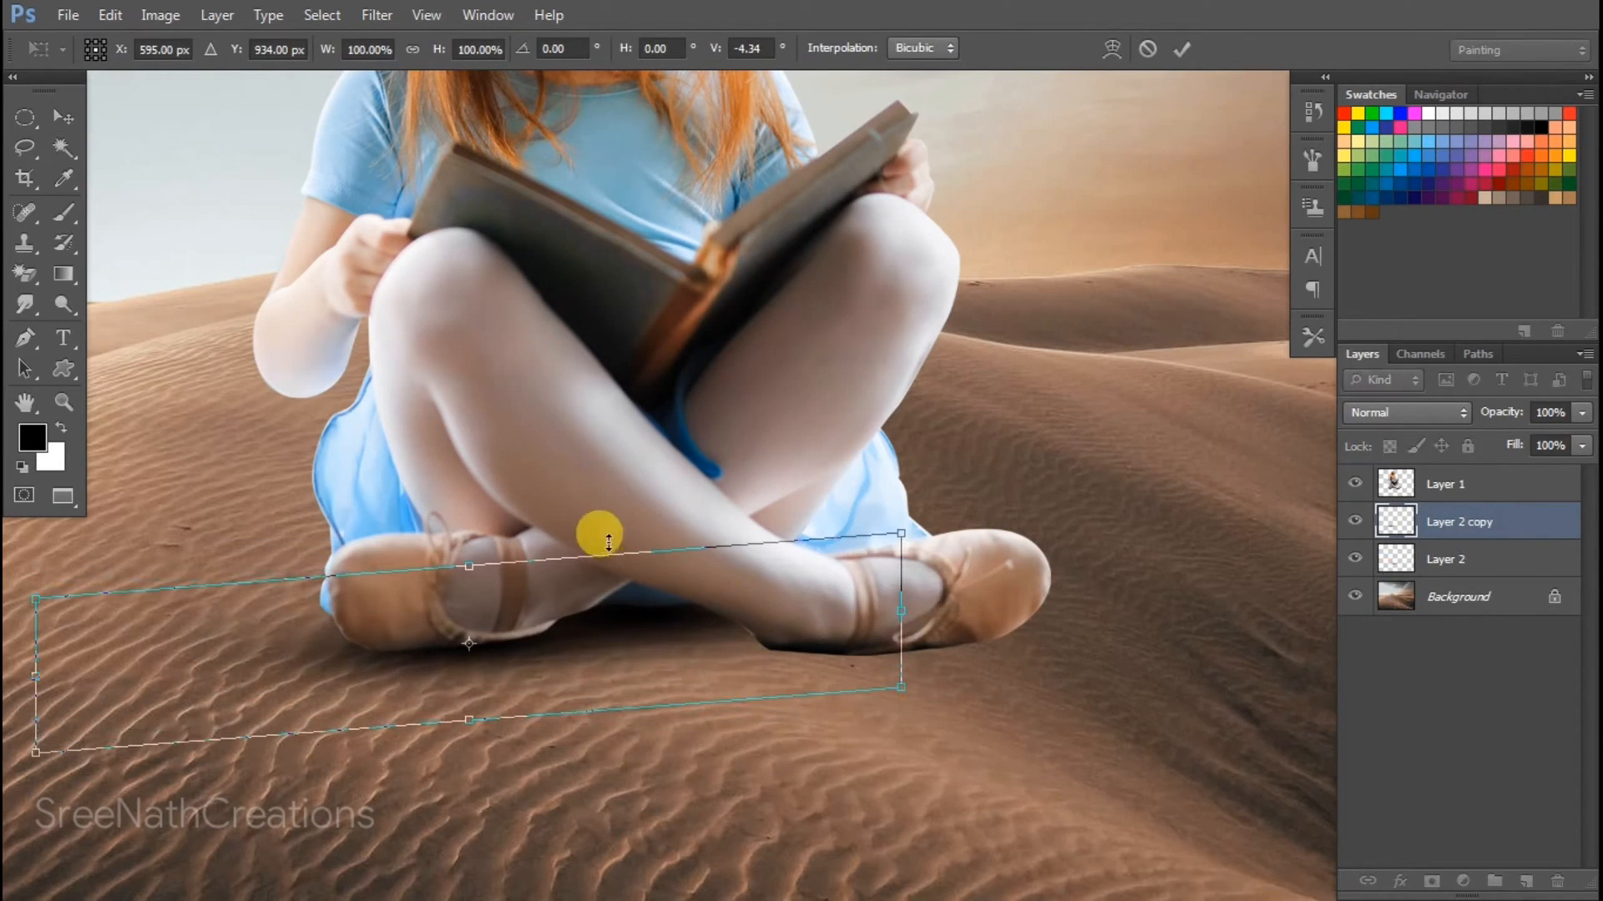
pyautogui.moveTo(593, 535); pyautogui.dragTo(601, 571)
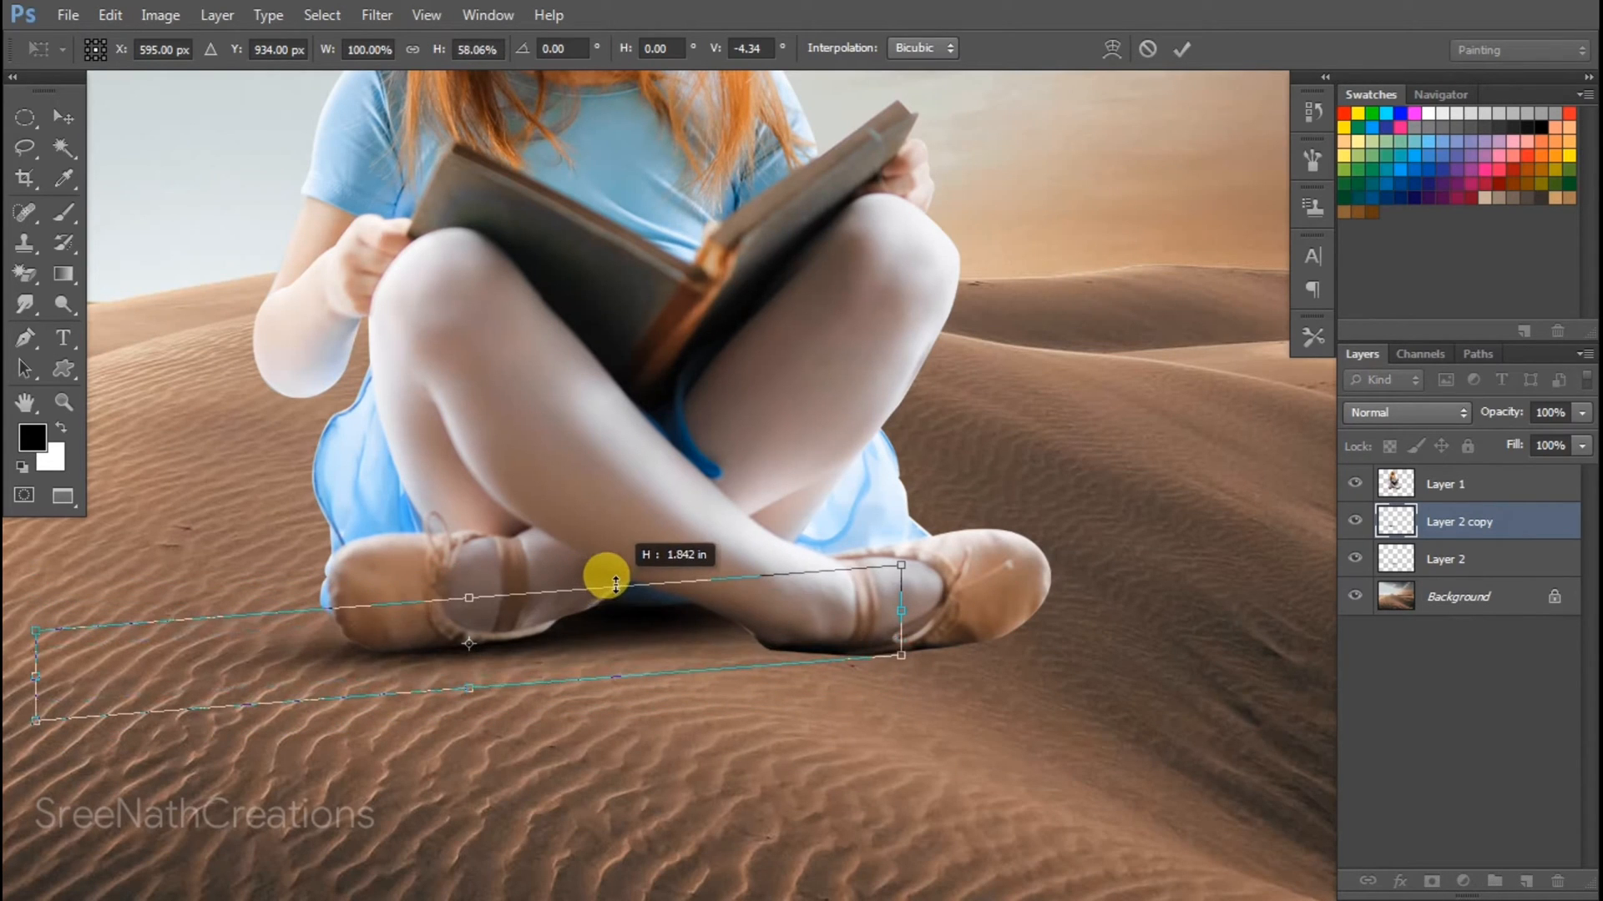
pyautogui.press('Return')
# - Duplicate the flattened shadow under the girl's other shoe and tilt the copy slightly downward at its right end
pyautogui.moveTo(612, 630); pyautogui.dragTo(951, 638)
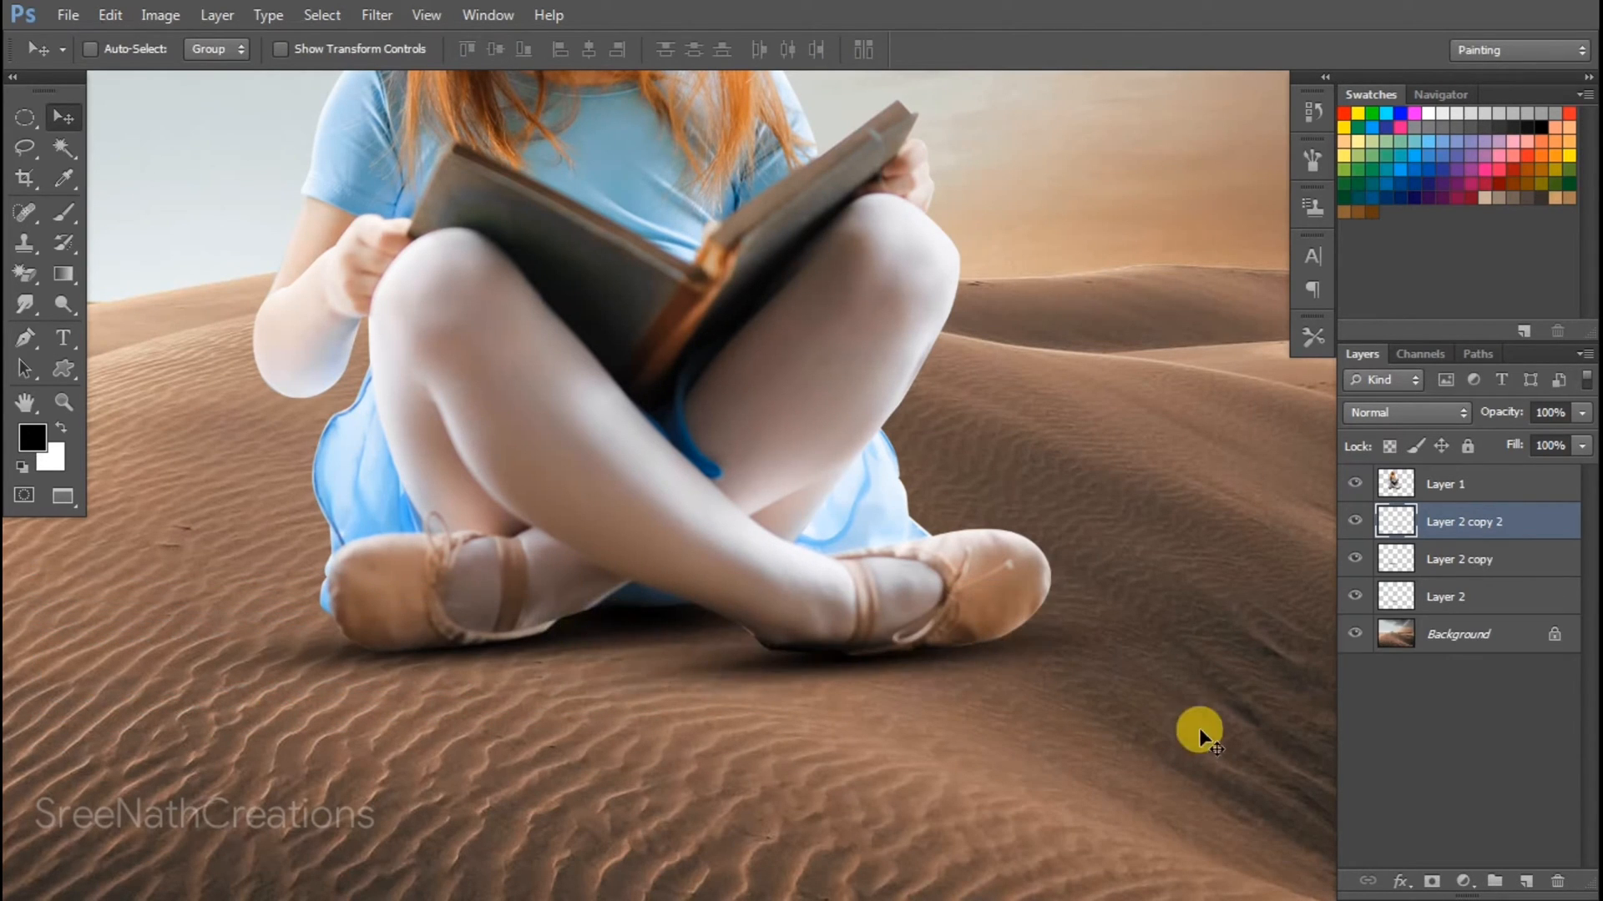
pyautogui.hotkey('ctrl', 't')
pyautogui.moveTo(1294, 573); pyautogui.dragTo(1310, 601)
pyautogui.press('Return')
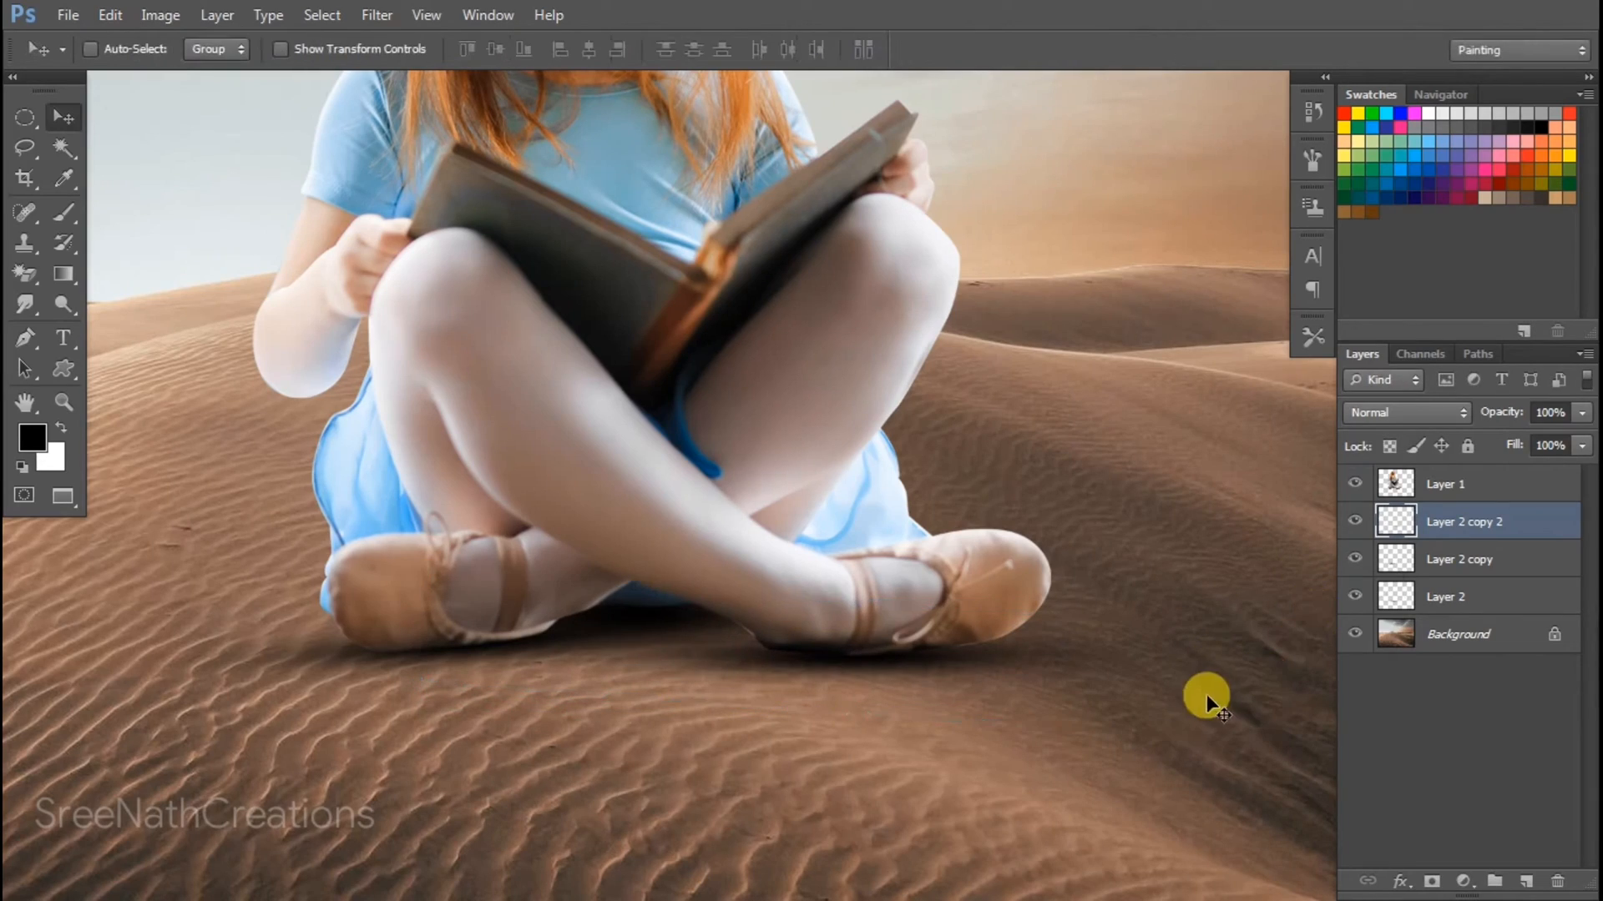
# - Duplicate the girl layer and distort the copy into a flipped, slanted shape on the sand in front of her
pyautogui.hotkey('ctrl', '0')
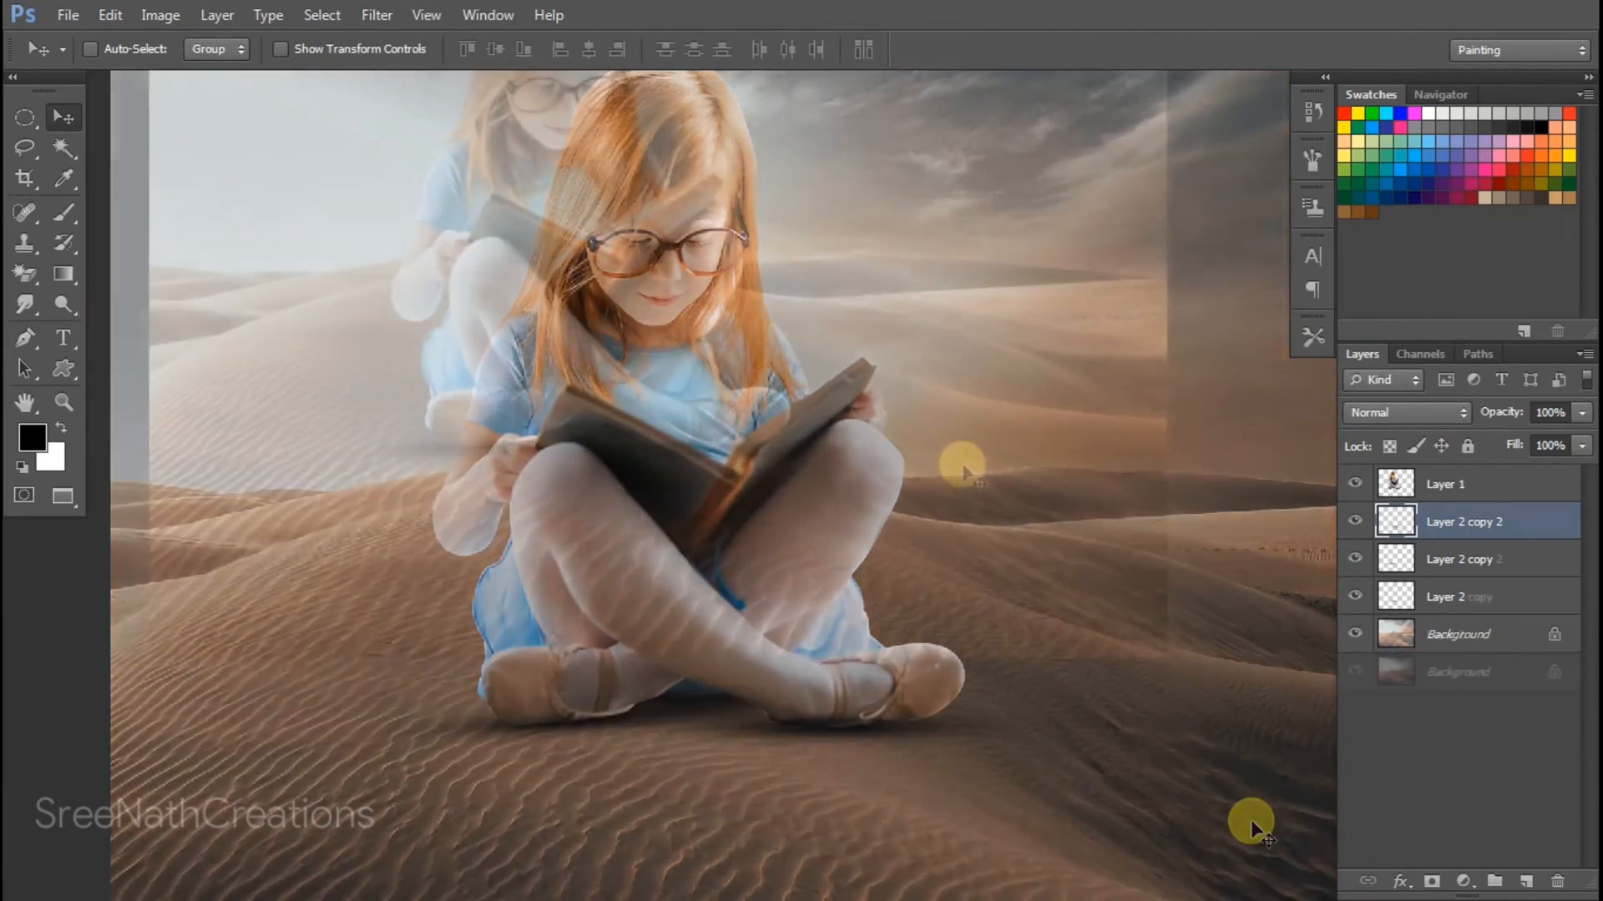
pyautogui.hotkey('ctrl', 'j')
pyautogui.hotkey('ctrl', 't')
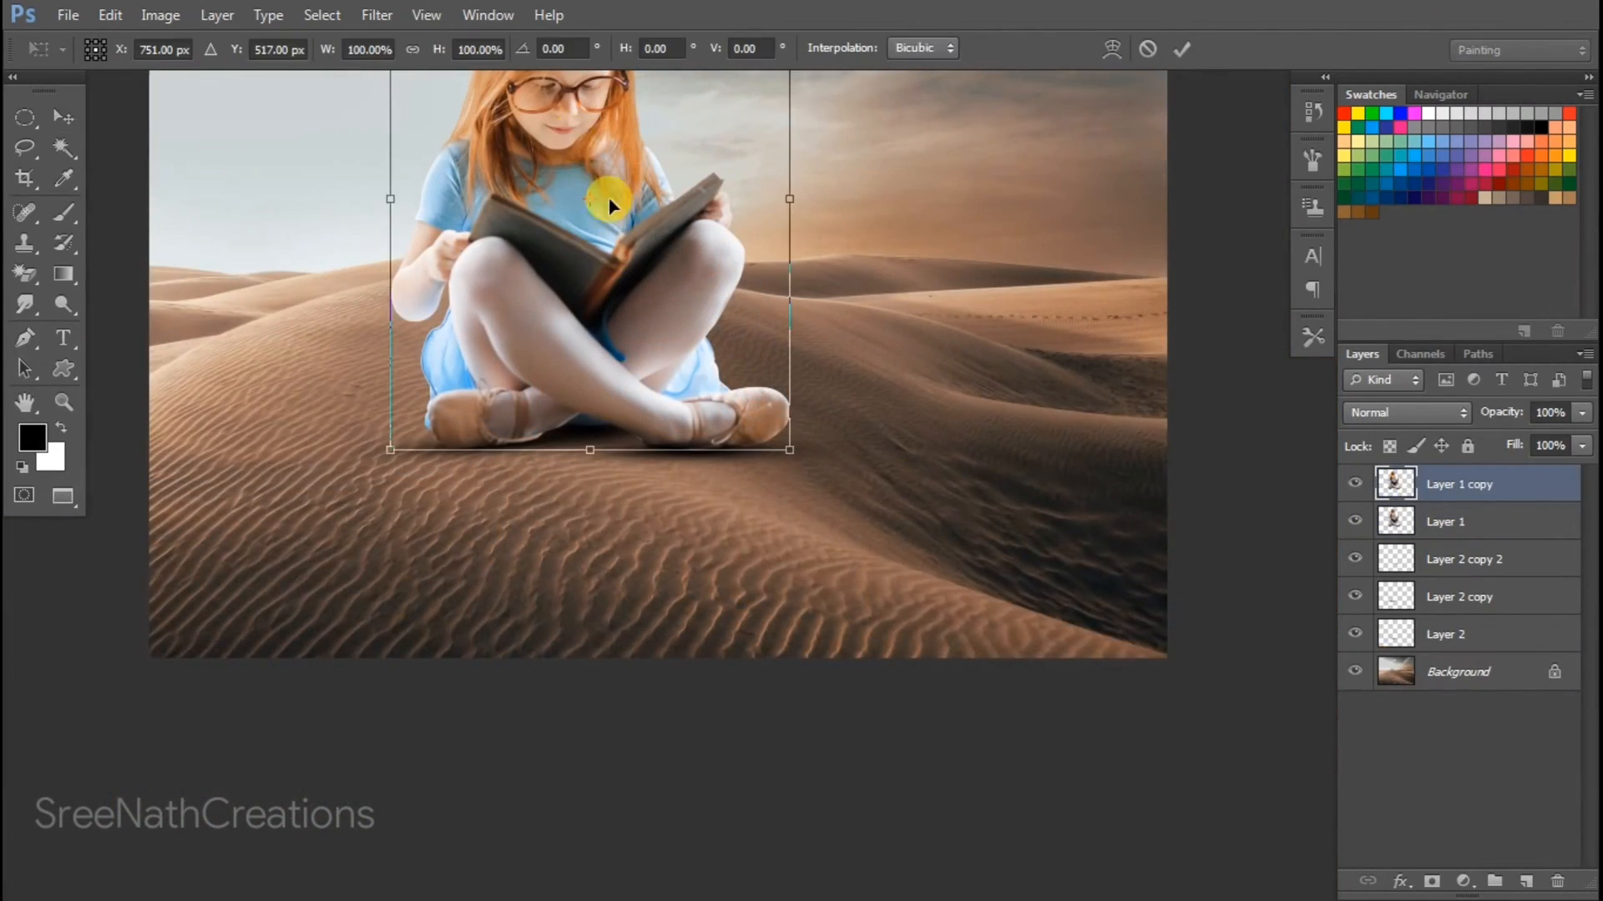
pyautogui.scroll(5, 608, 192)
pyautogui.moveTo(606, 180); pyautogui.dragTo(796, 800)
pyautogui.press('Return')
# - Load the flipped girl copy as a selection, fill it with black and deselect
pyautogui.keyDown('ctrl'); pyautogui.click(1405, 487); pyautogui.keyUp('ctrl')
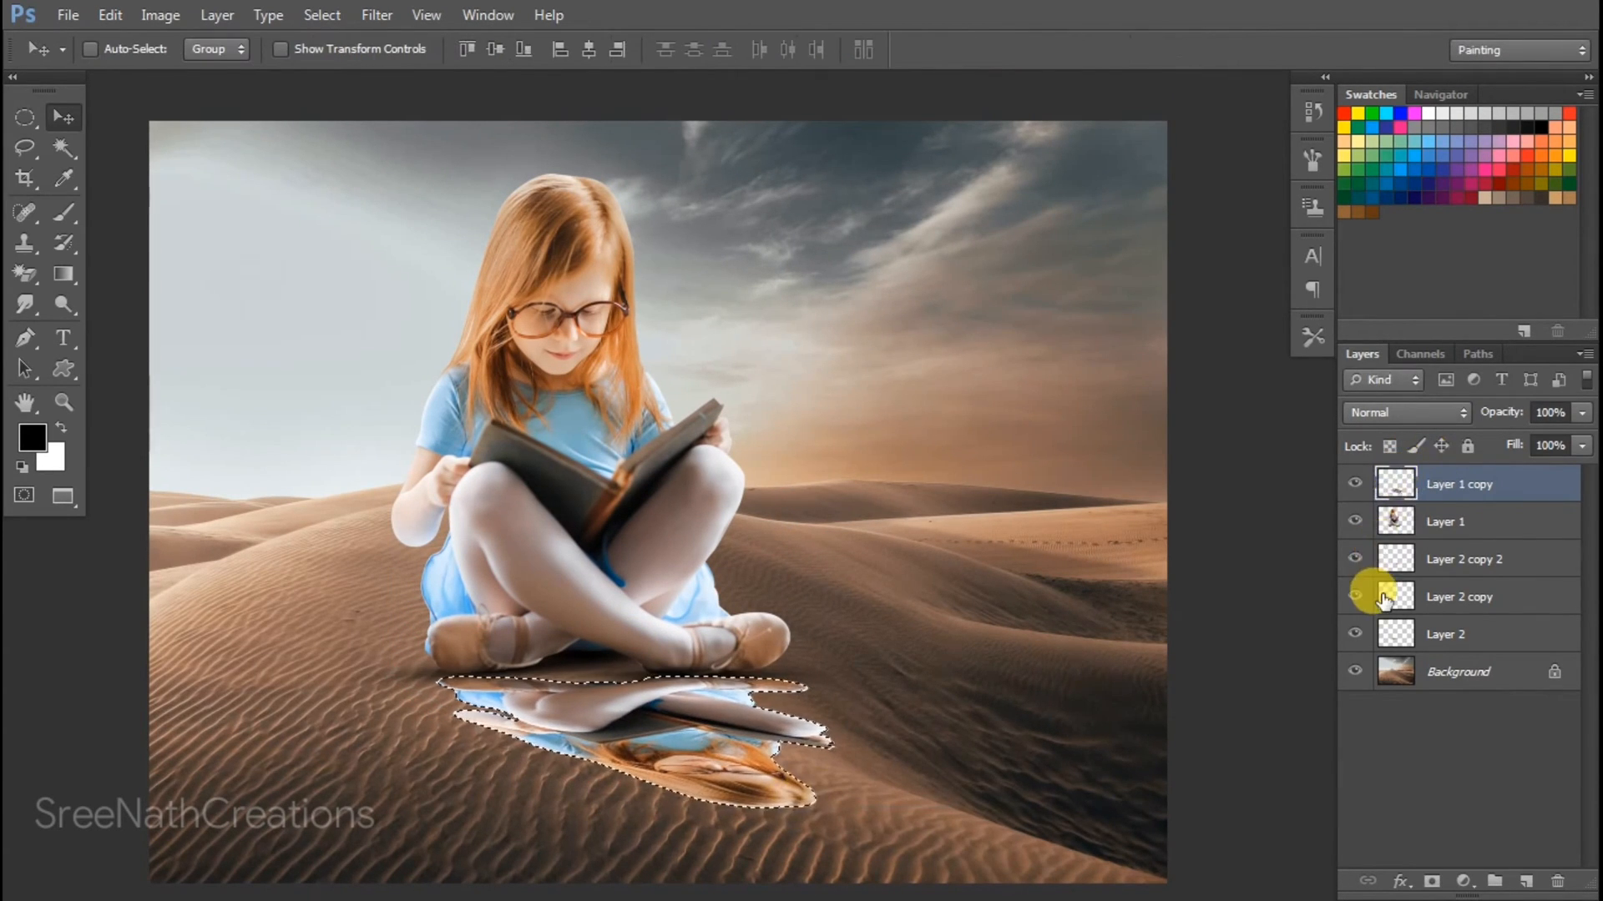
pyautogui.hotkey('alt', 'BackSpace')
pyautogui.hotkey('ctrl', 'd')
# - Stretch the black silhouette's upper edge to meet the girl's shoes and move its layer directly above the Background
pyautogui.hotkey('ctrl', 't')
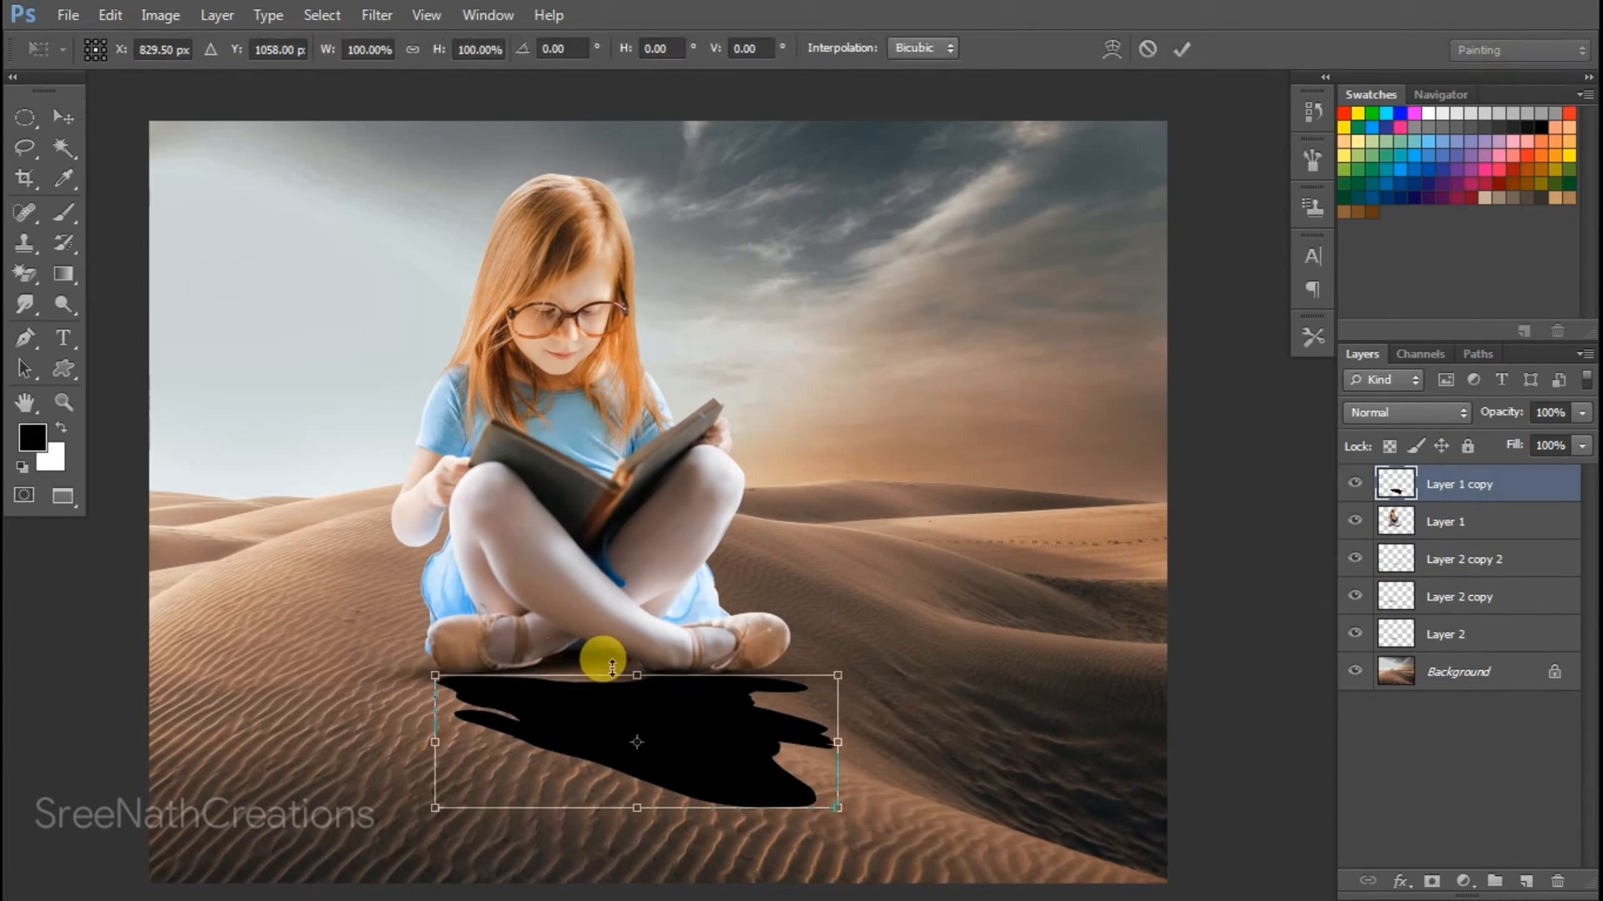
pyautogui.moveTo(596, 672); pyautogui.dragTo(596, 650)
pyautogui.press('Return')
pyautogui.hotkey('ctrl', '[')
pyautogui.hotkey('ctrl', '[')
pyautogui.hotkey('ctrl', '[')
pyautogui.hotkey('ctrl', '[')
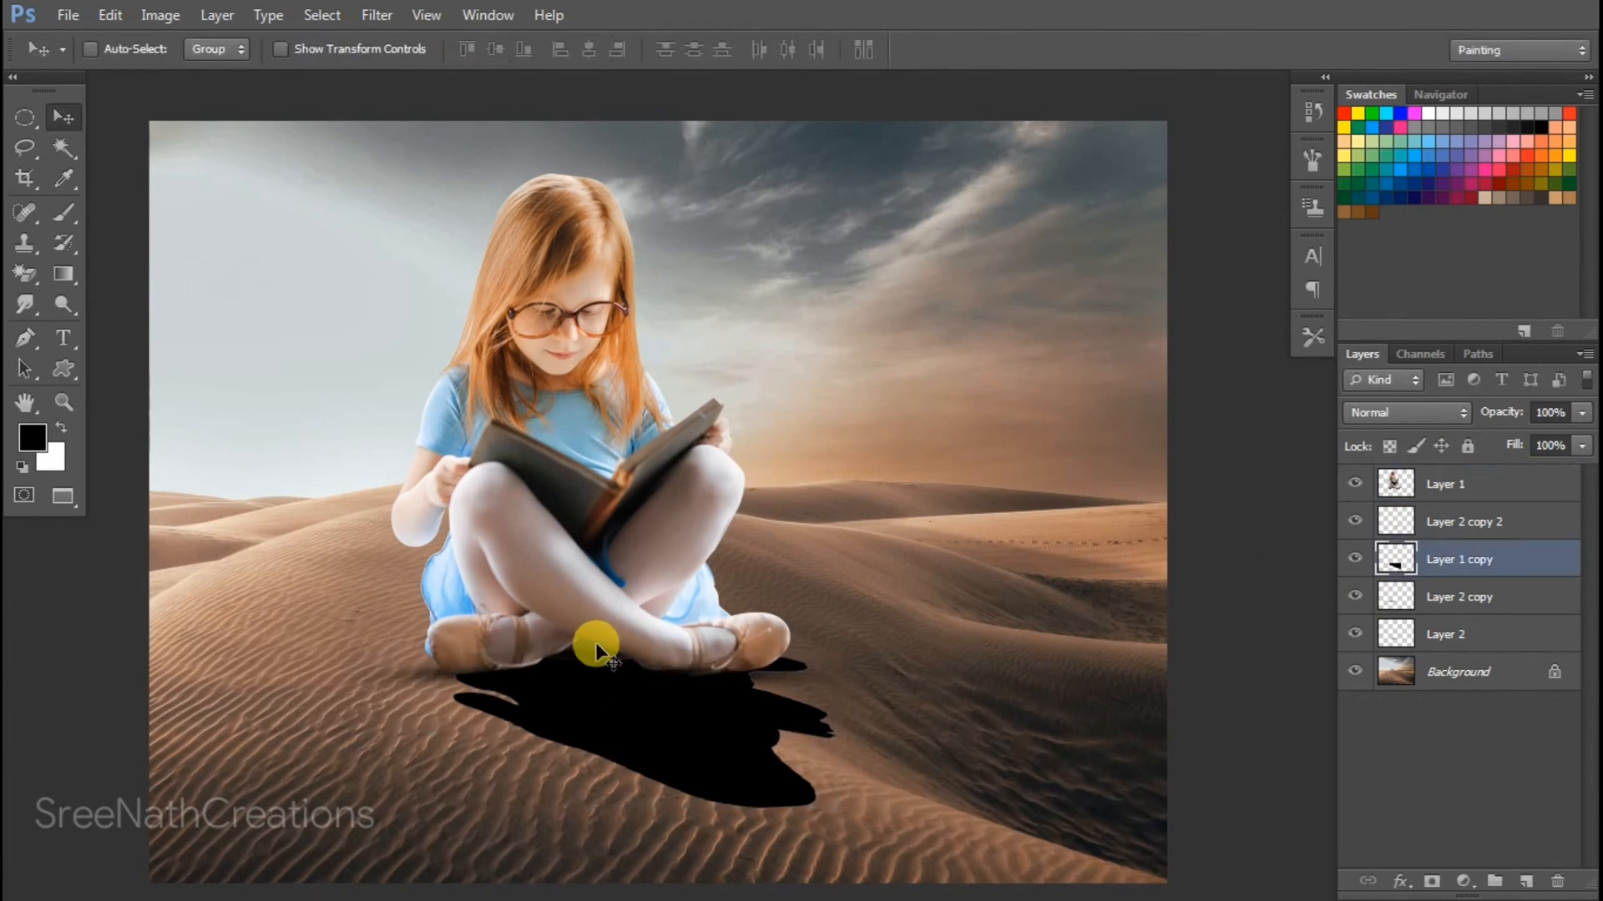
# - Apply a Gaussian Blur with a radius of about 52.1 pixels to the black cast shadow
pyautogui.click(377, 15)
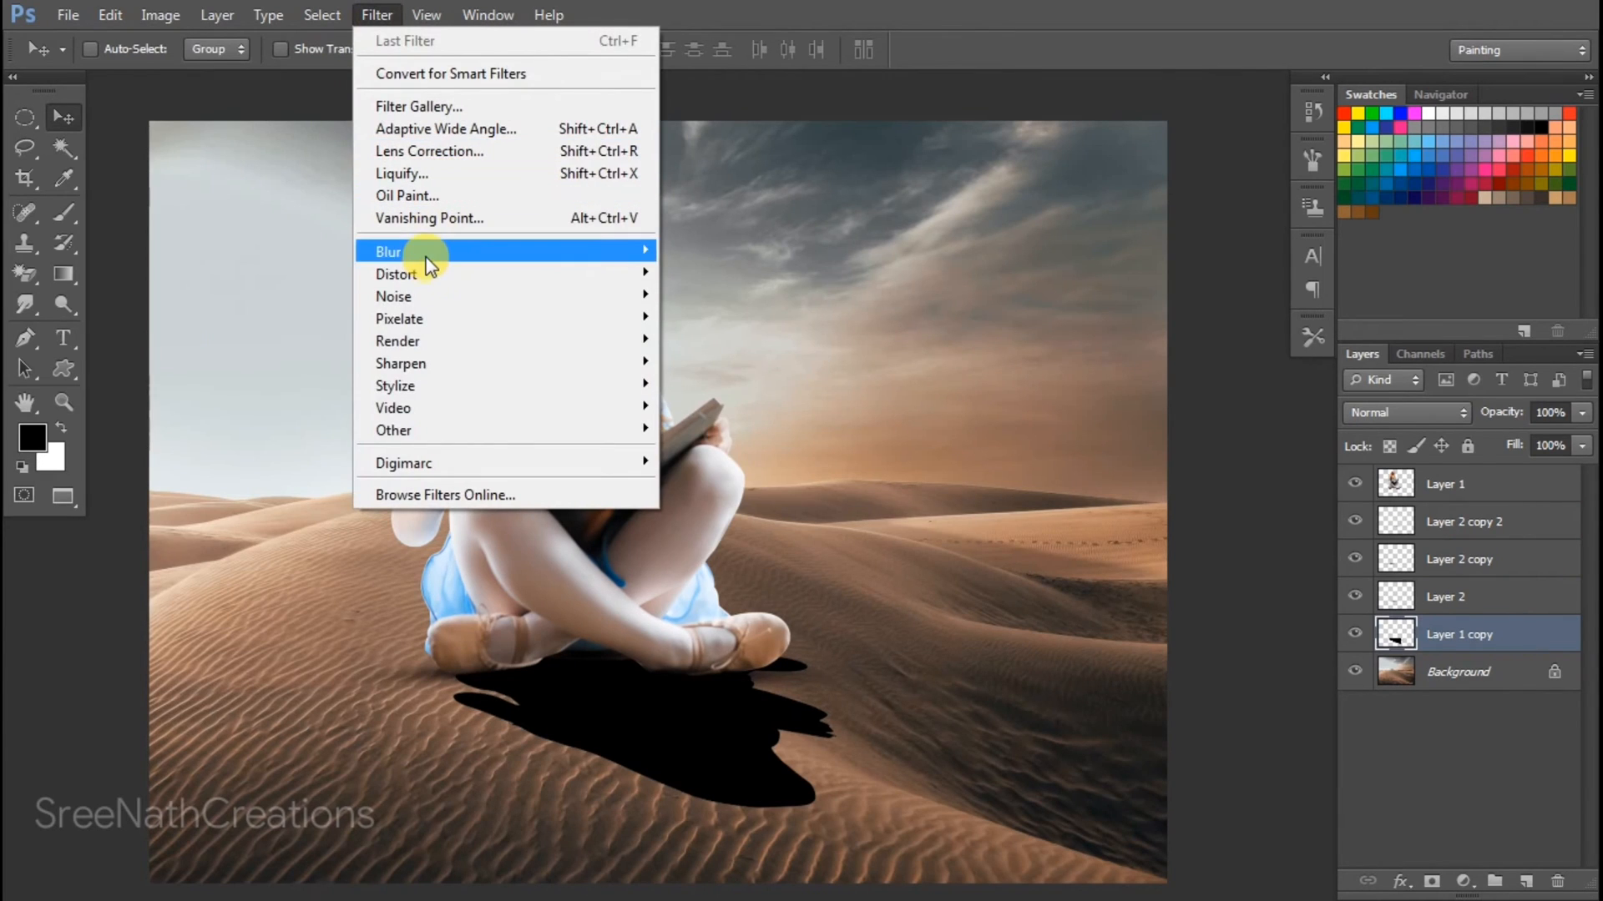
pyautogui.moveTo(422, 253)
pyautogui.click(726, 417)
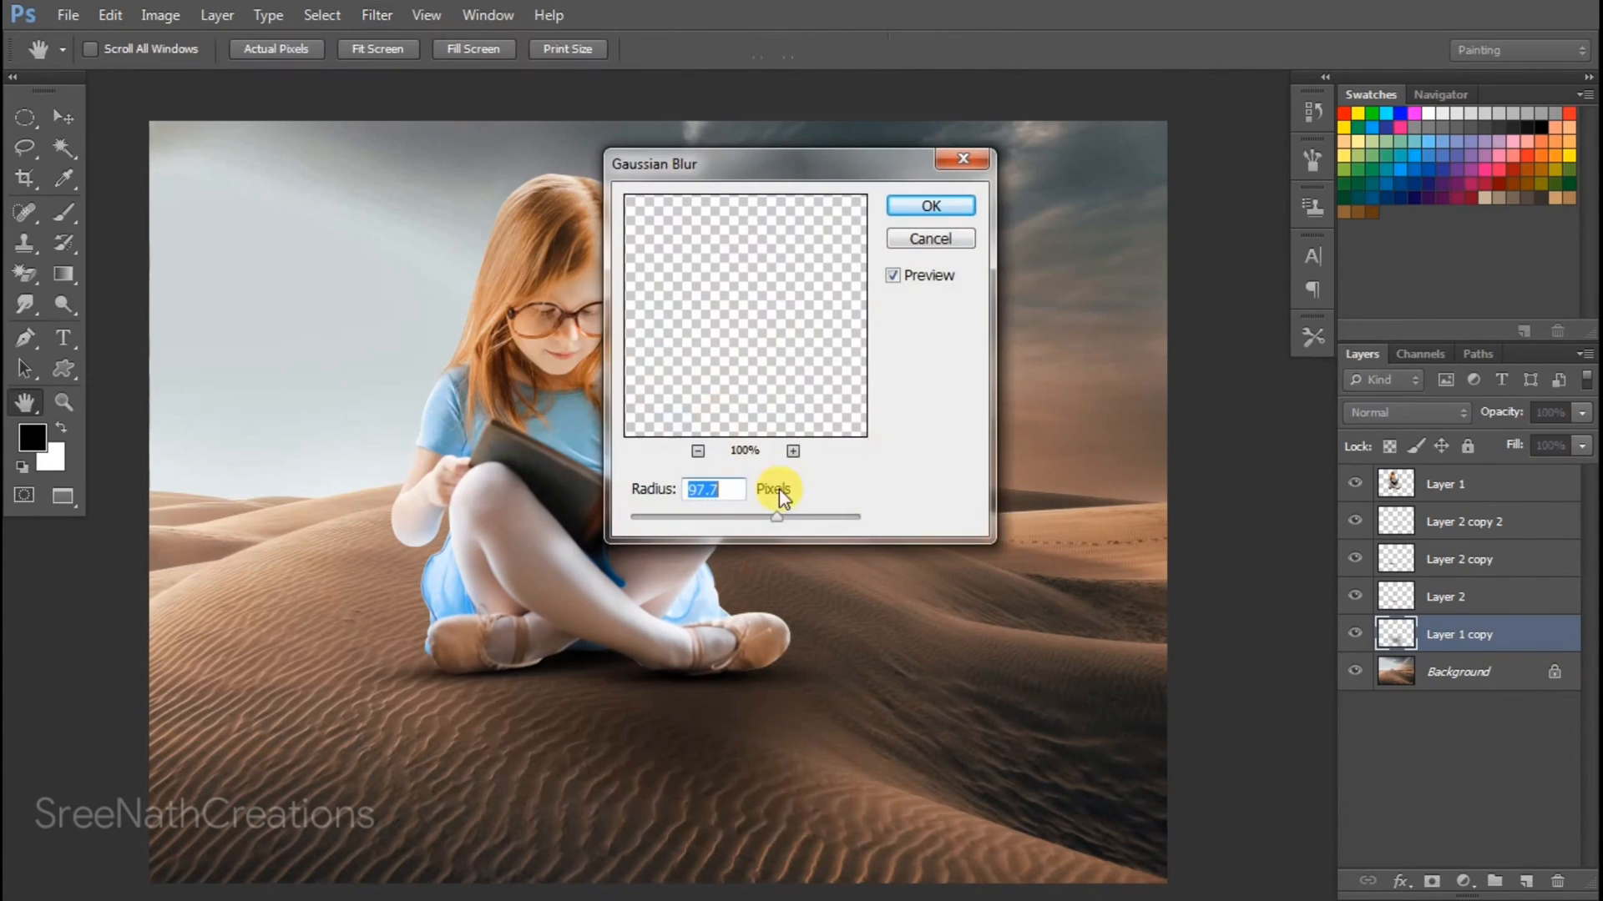
pyautogui.moveTo(750, 523)
pyautogui.mouseDown()
pyautogui.moveTo(772, 521)
pyautogui.moveTo(753, 517)
pyautogui.mouseUp()
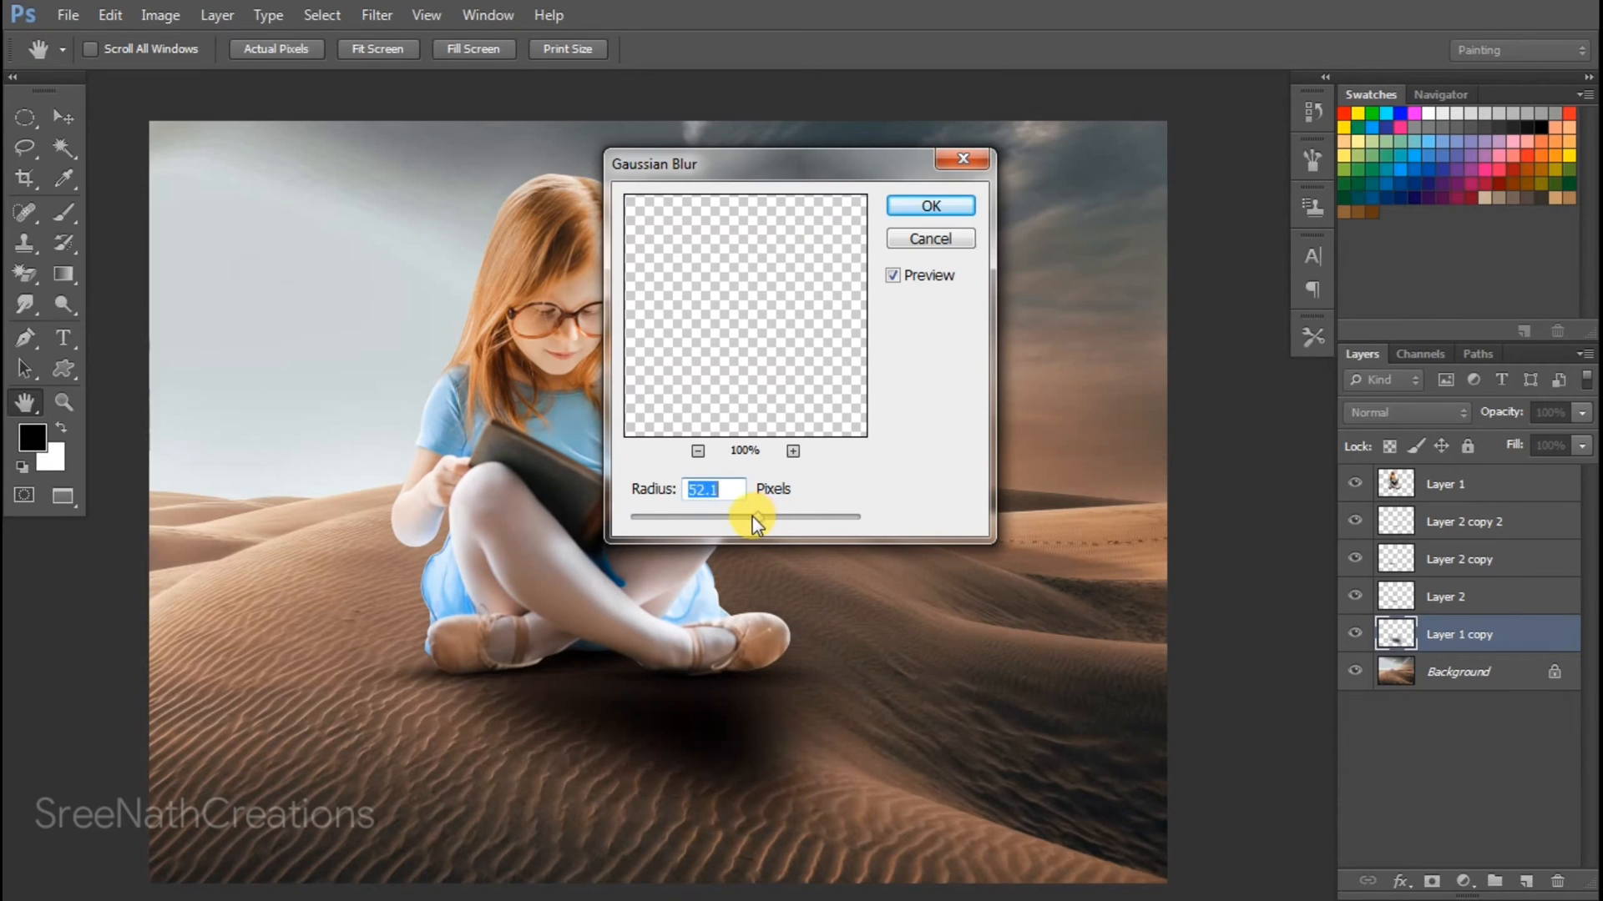
pyautogui.press('Return')
# - Try the cast shadow at 78% opacity, soften it with a 175 px eraser and raise its opacity to 100%
pyautogui.press('5')
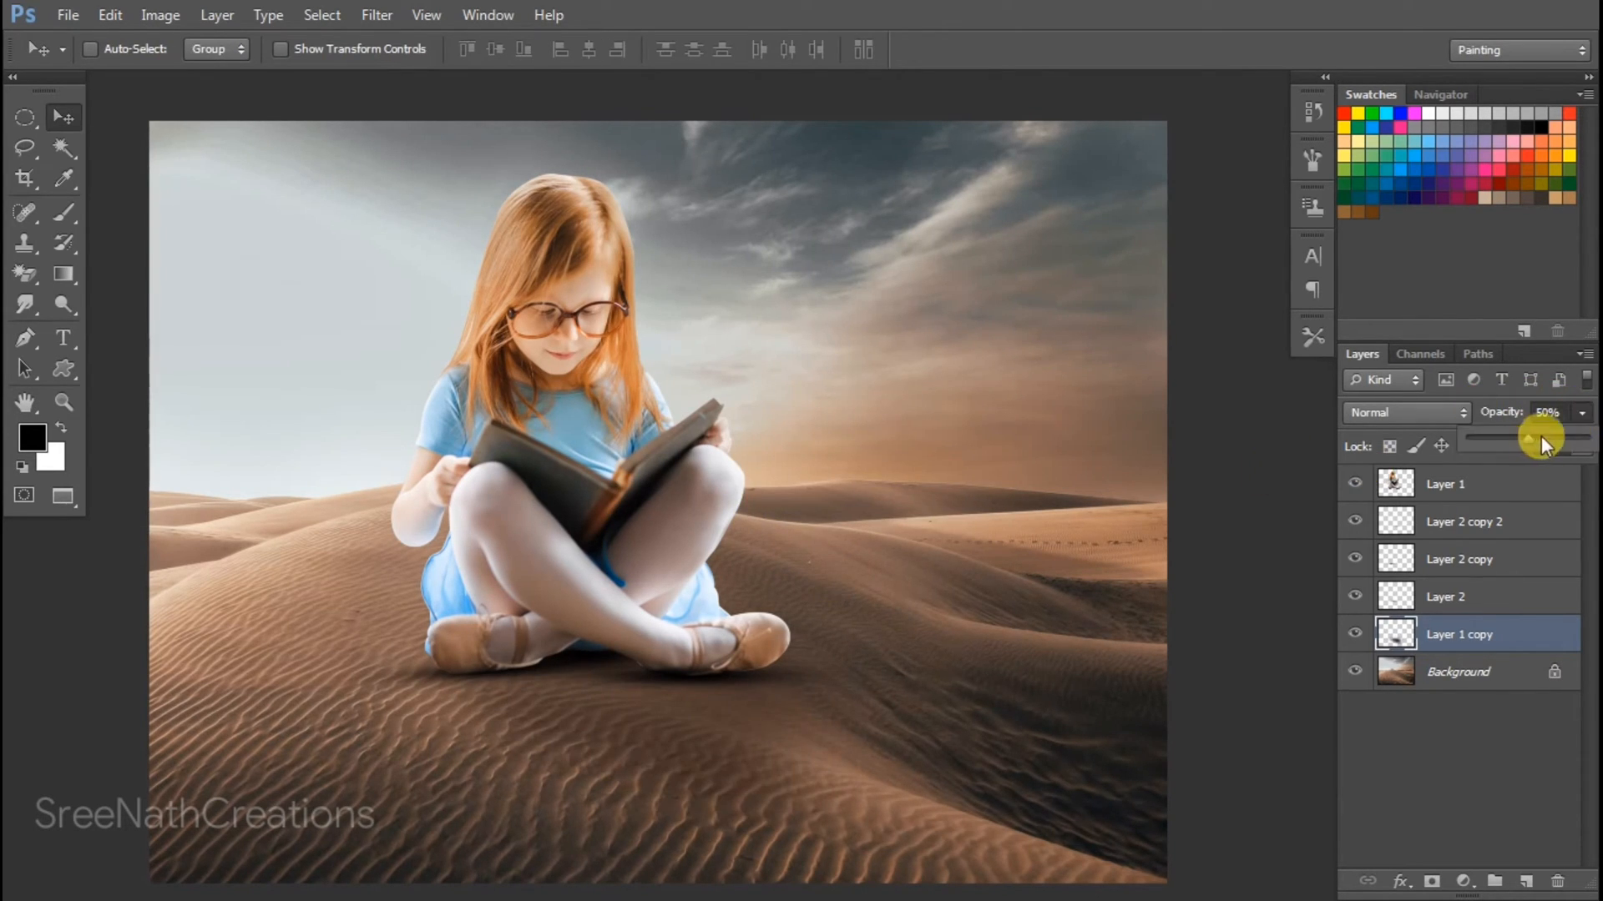
pyautogui.moveTo(1541, 436); pyautogui.dragTo(1561, 436)
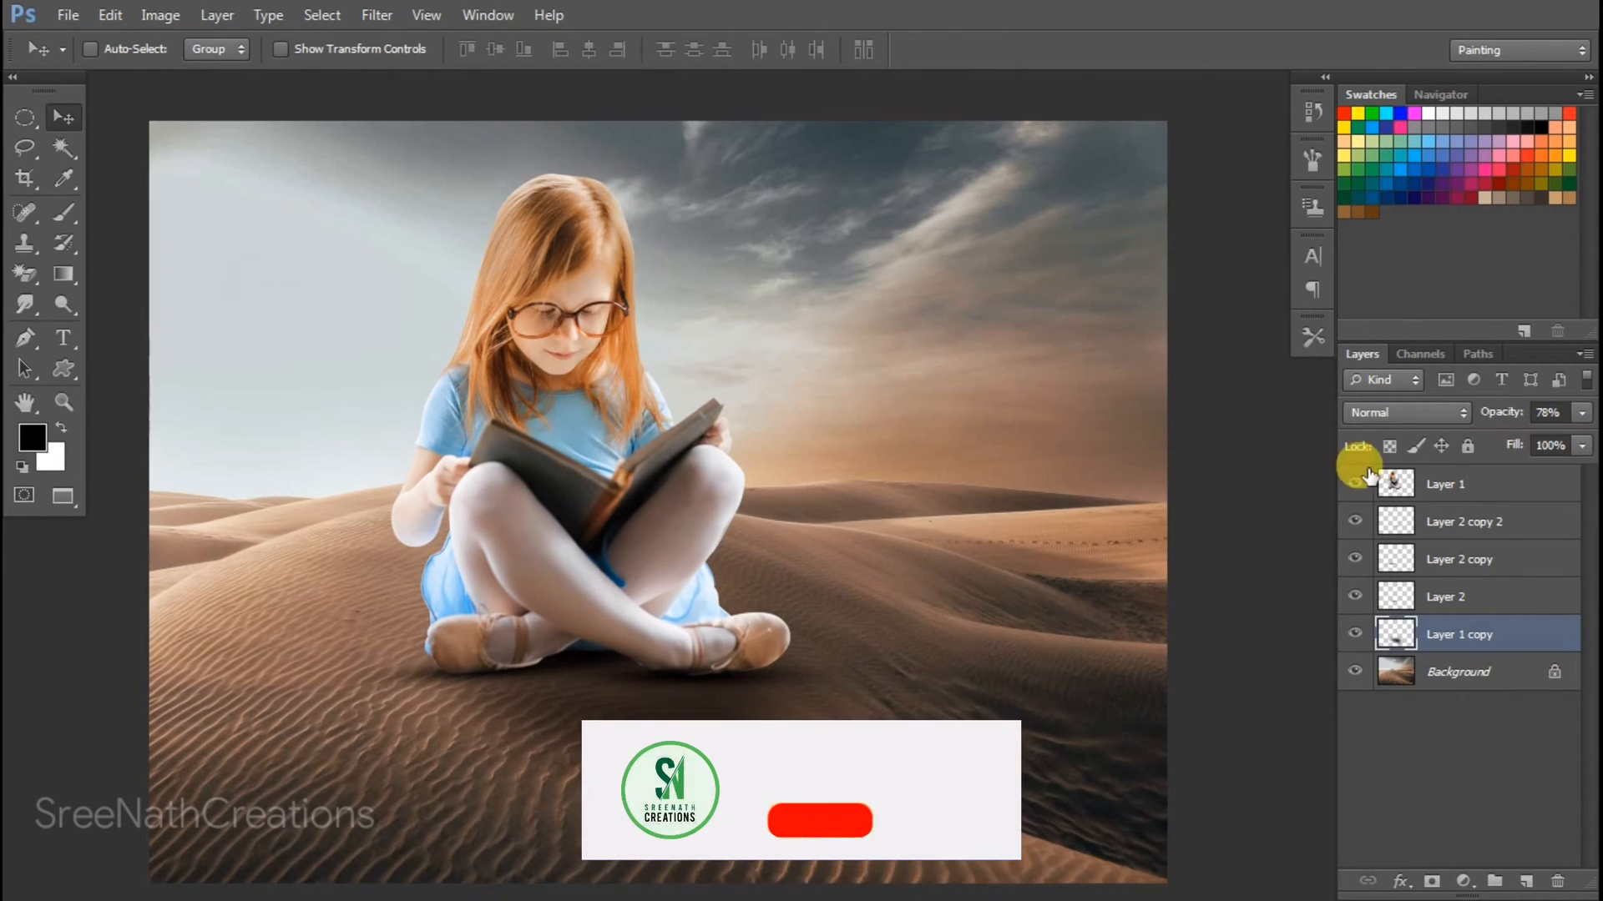
pyautogui.scroll(-1, 874, 597)
pyautogui.press('e')
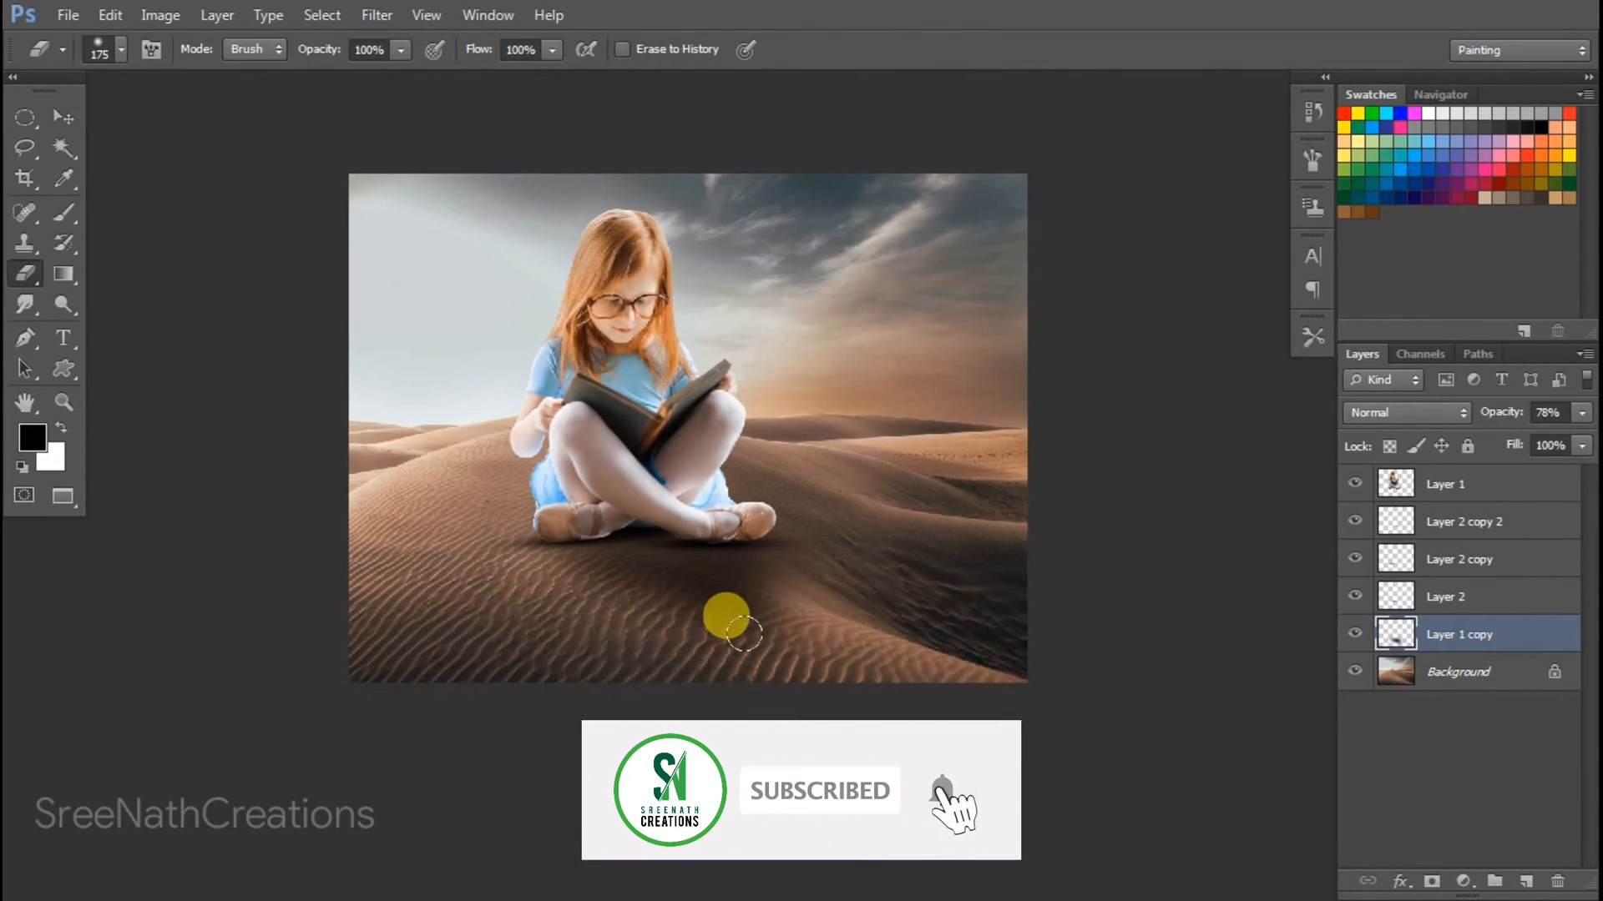
pyautogui.press('v')
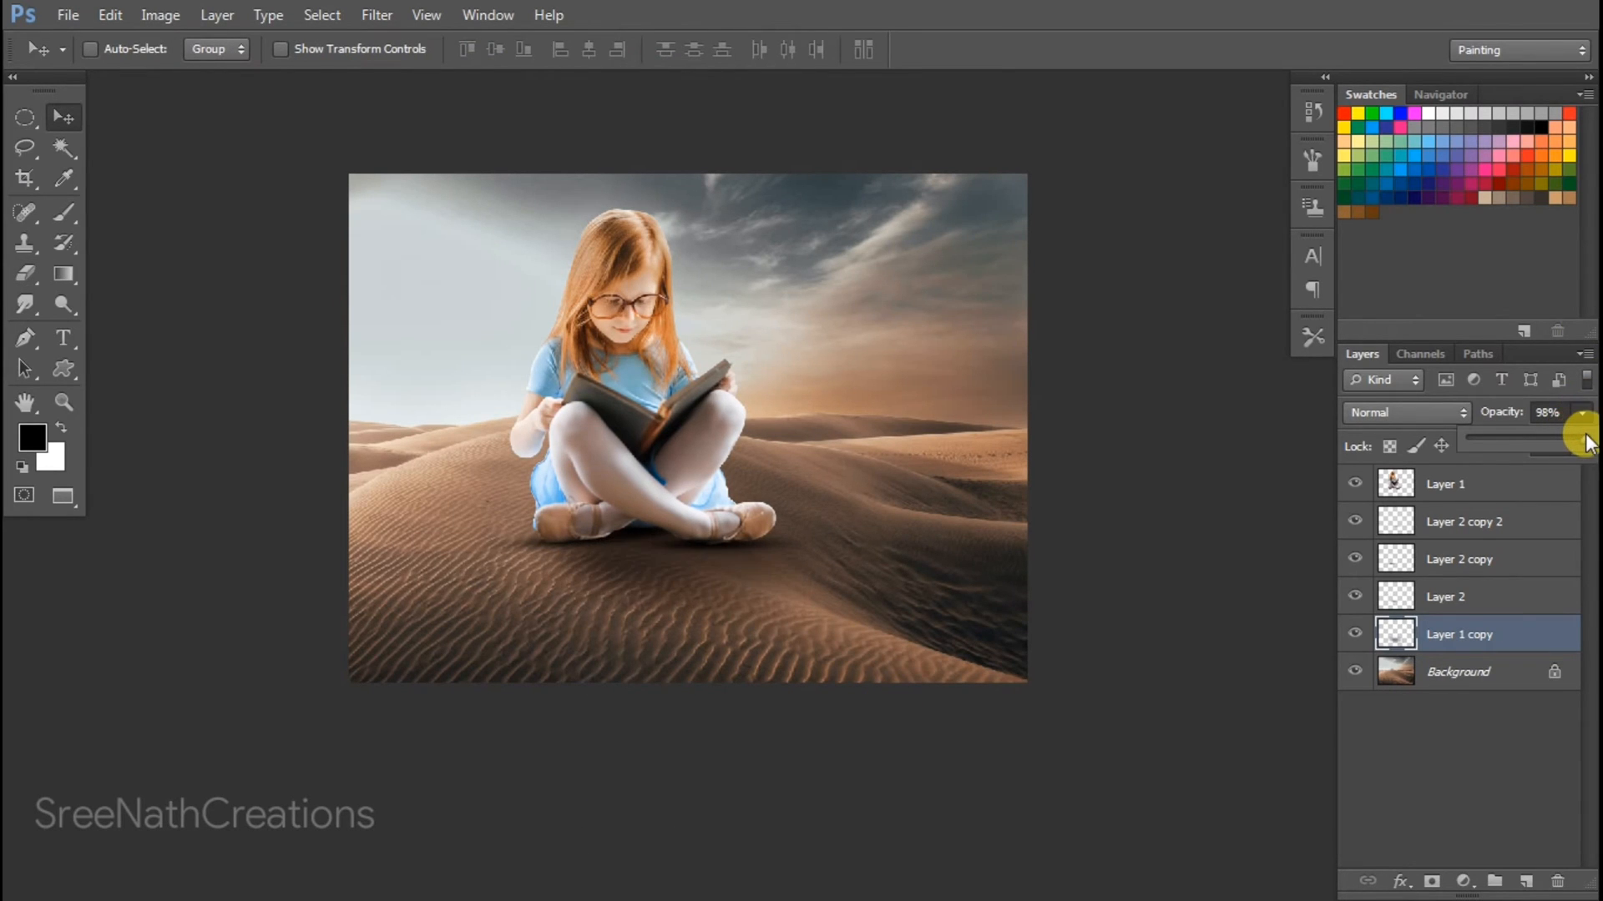
pyautogui.moveTo(1581, 414); pyautogui.dragTo(1596, 428)
# - Undo the erasing on the cast shadow and set its layer opacity back to 100%
pyautogui.scroll(3, 1054, 492)
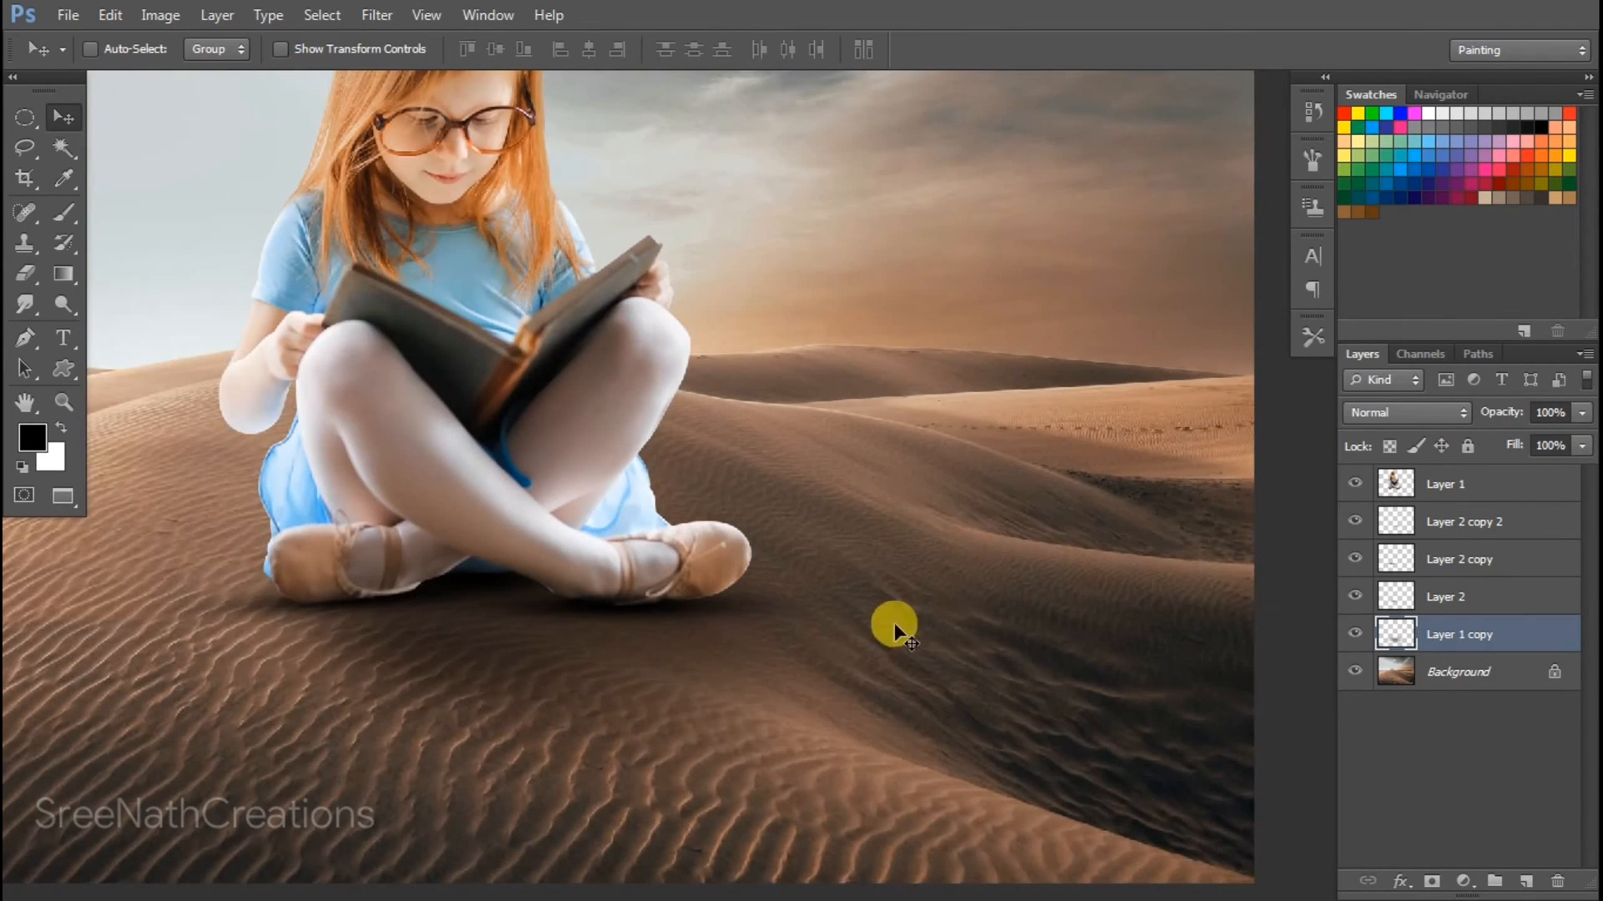
pyautogui.moveTo(1118, 572); pyautogui.dragTo(924, 699)
pyautogui.hotkey('ctrl', 'alt', 'z')
pyautogui.hotkey('ctrl', 'alt', 'z')
pyautogui.press('0')
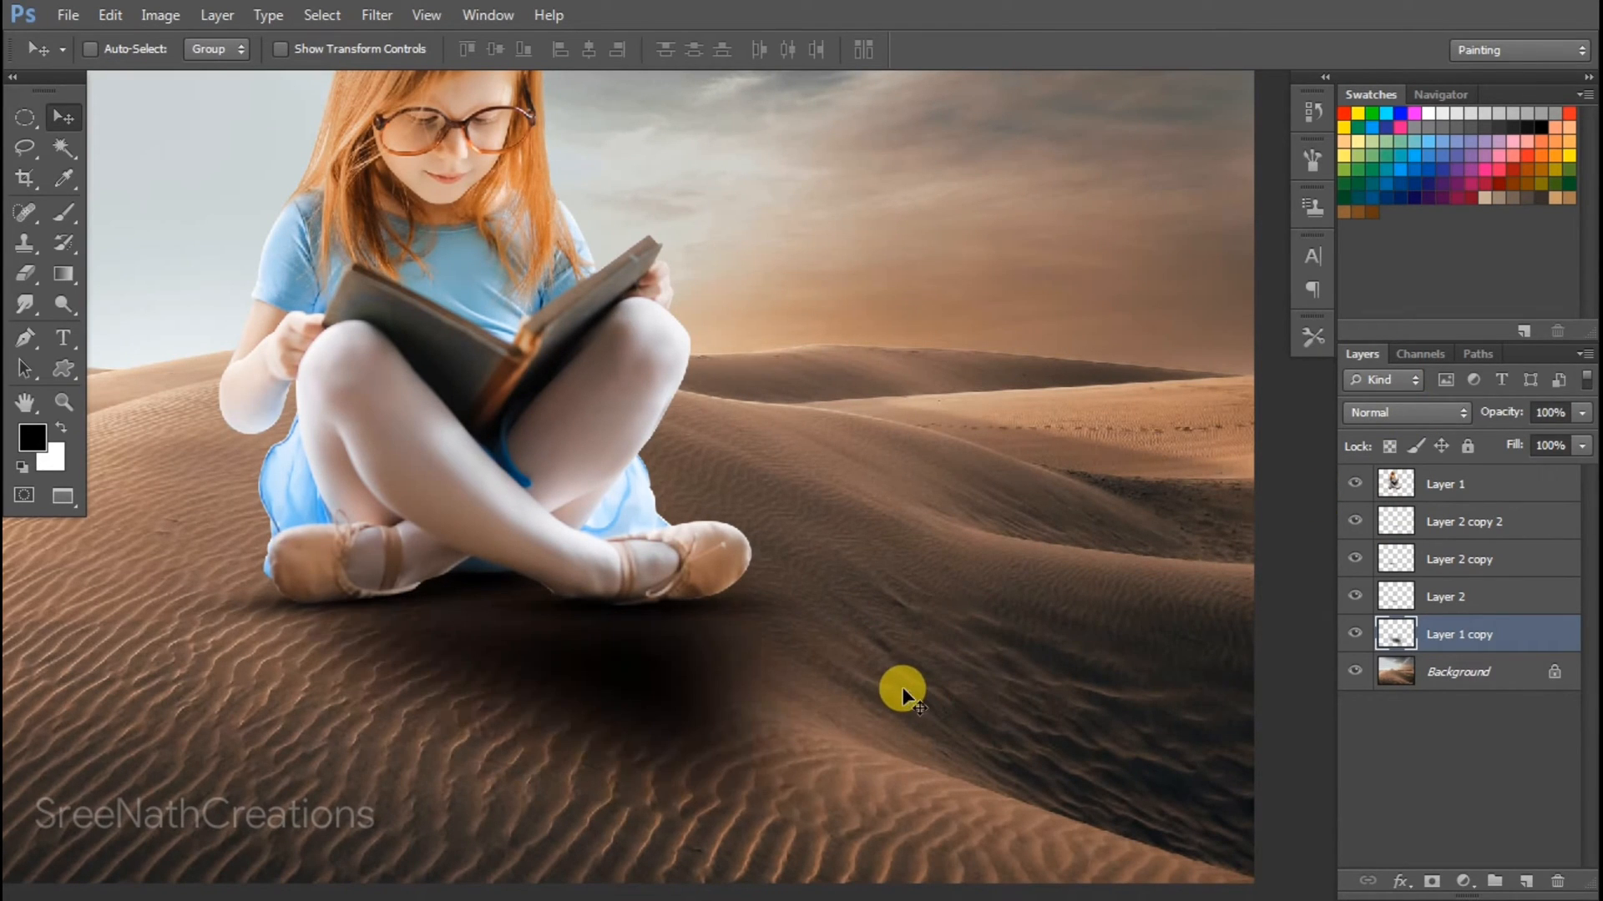
# - Fade the far edge of the cast shadow on the sand with a soft 1100 px eraser
pyautogui.scroll(2, 914, 624)
pyautogui.press('e')
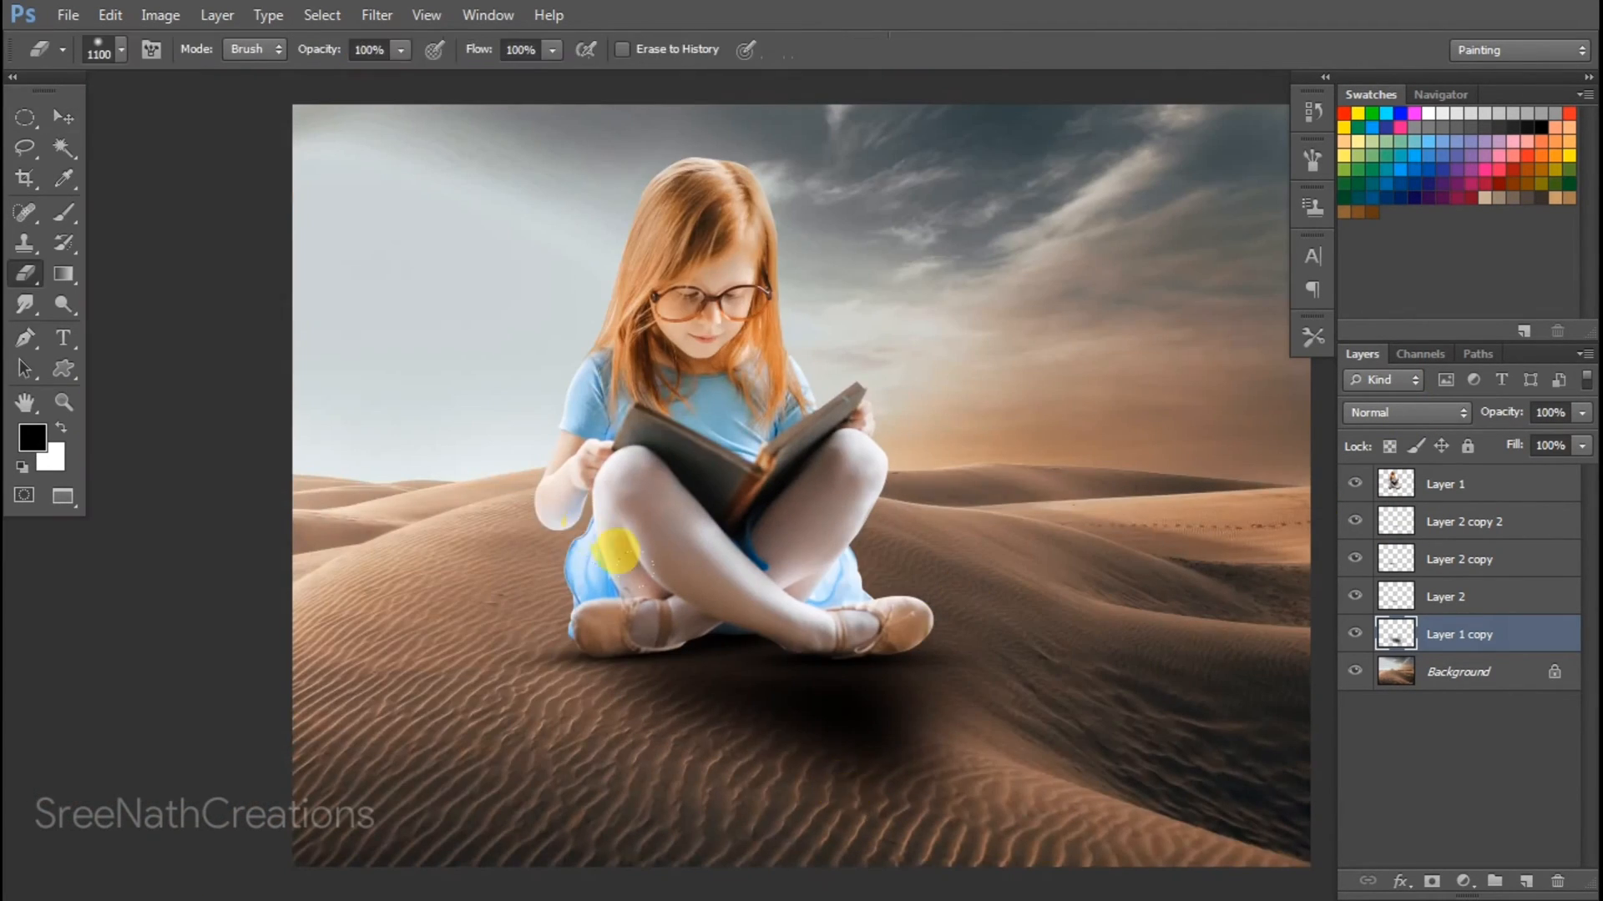
pyautogui.moveTo(676, 706); pyautogui.dragTo(960, 728)
pyautogui.press('v')
# - Set the cast shadow layer's opacity to 80%
pyautogui.press('5')
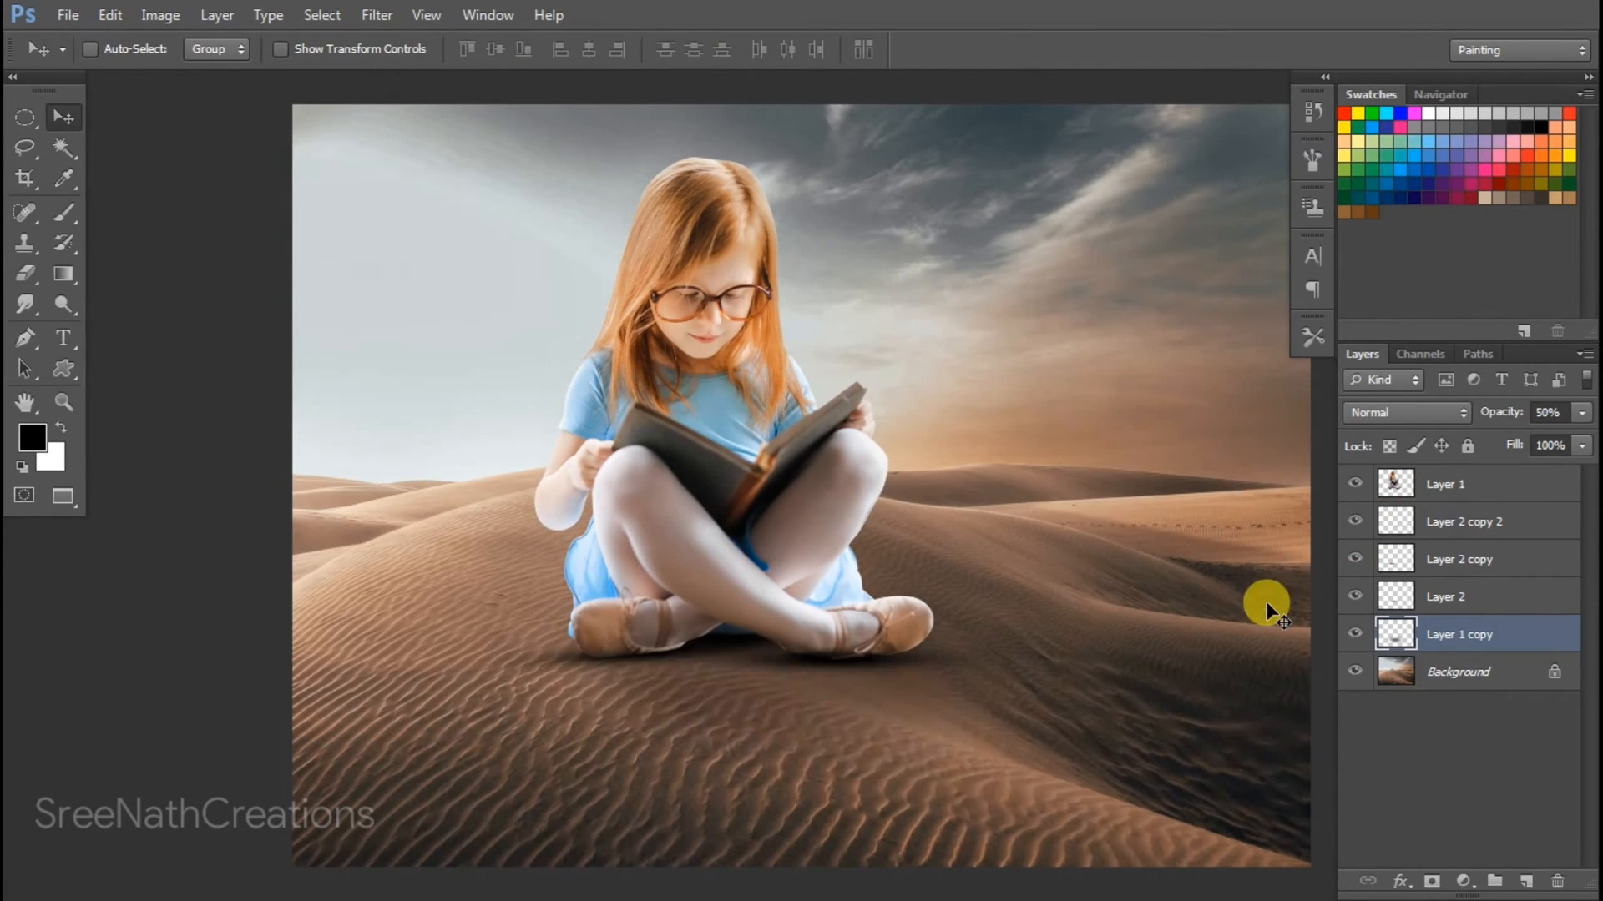
pyautogui.click(1582, 412)
pyautogui.moveTo(1527, 441); pyautogui.dragTo(1561, 442)
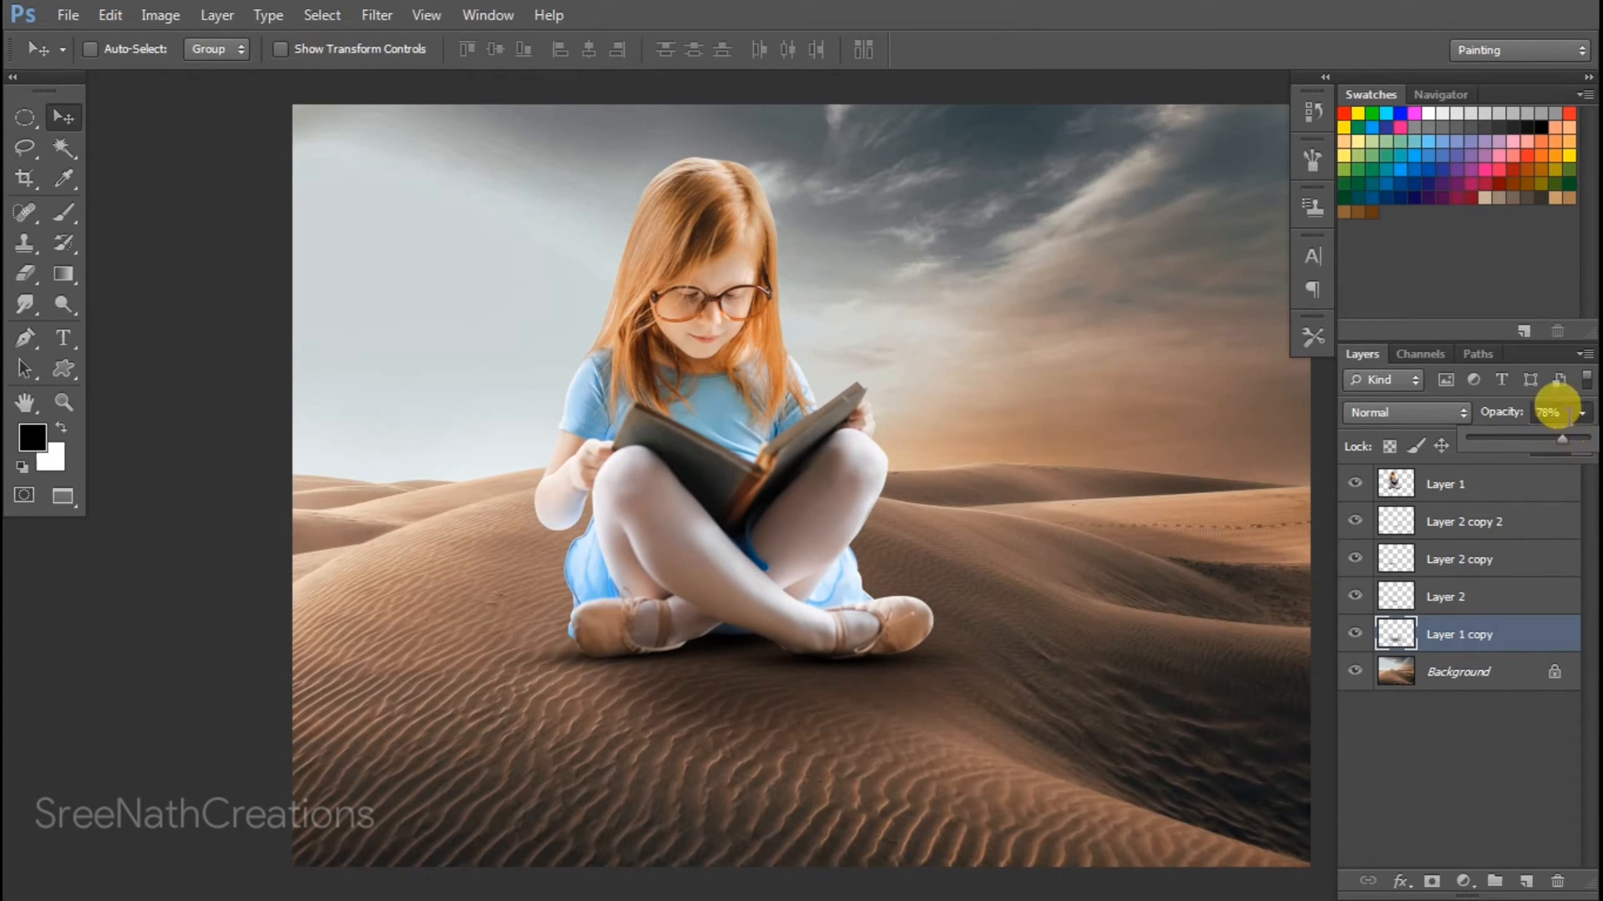
pyautogui.doubleClick(1547, 412)
pyautogui.write('80')
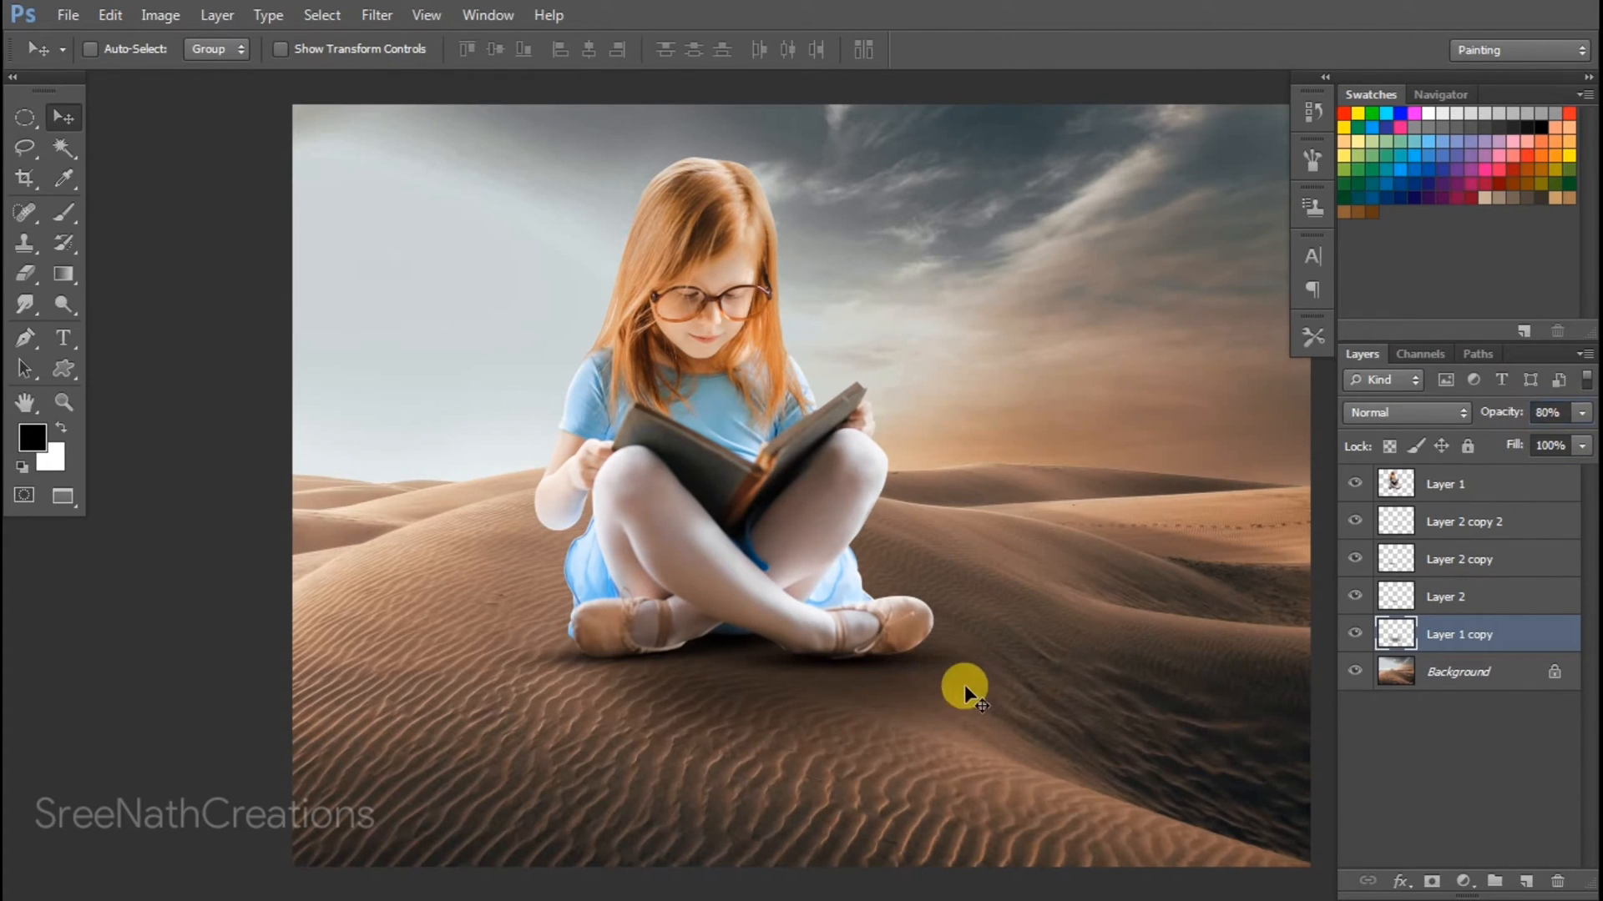
# - Skew the cast shadow so its lower edge shifts to the right across the dune
pyautogui.hotkey('ctrl', 't')
pyautogui.rightClick(814, 726)
pyautogui.click(914, 460)
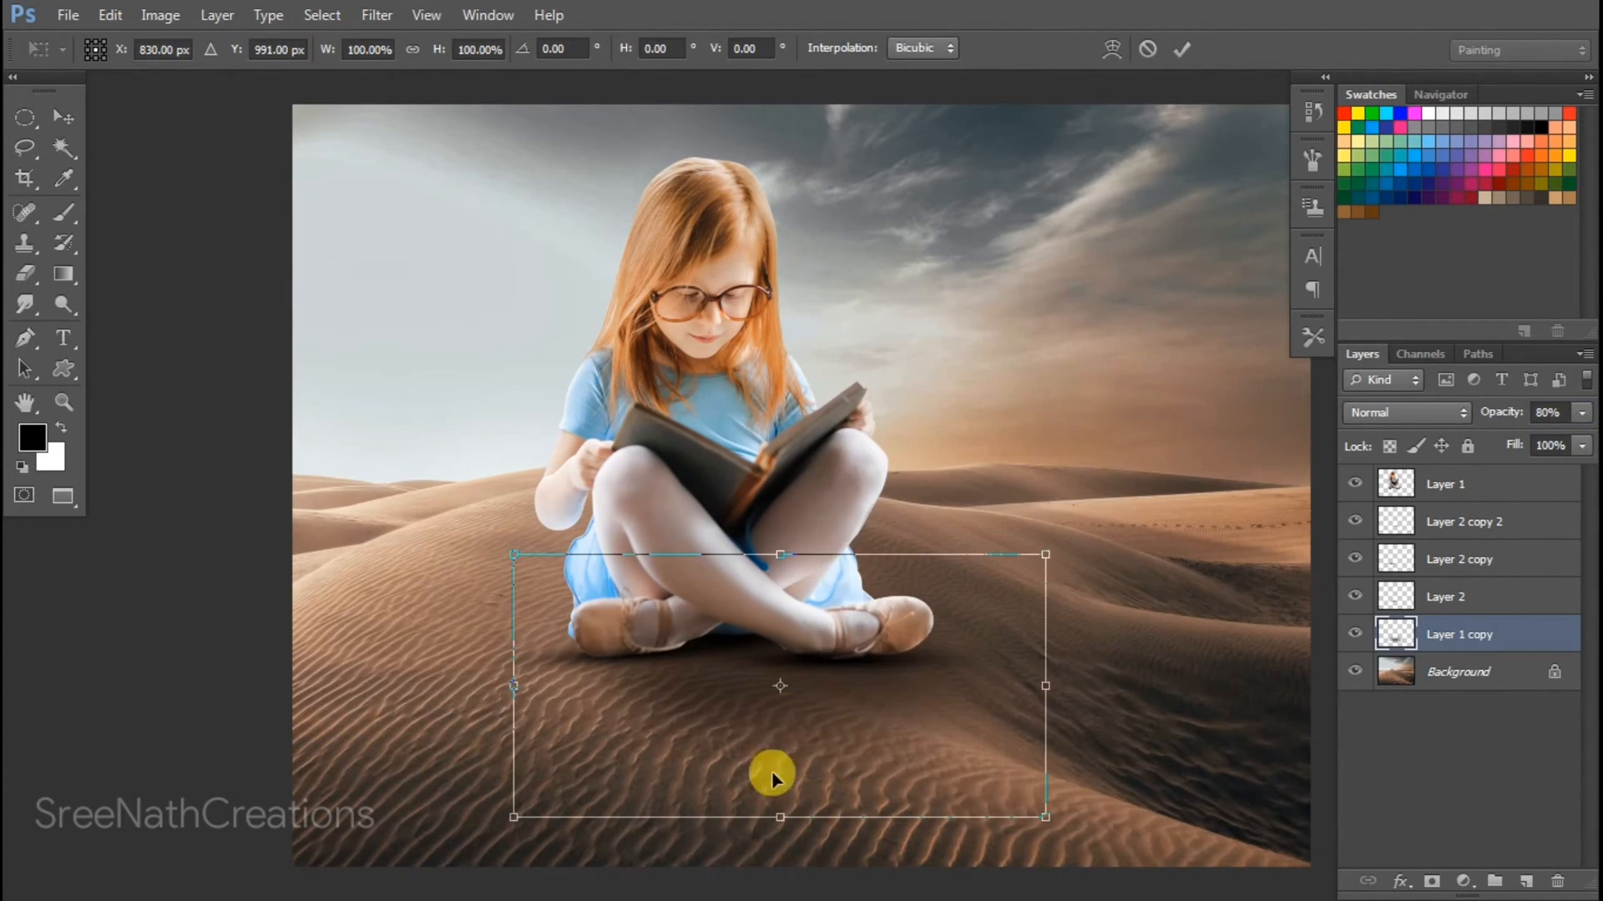
pyautogui.moveTo(780, 822); pyautogui.dragTo(876, 820)
pyautogui.press('Return')
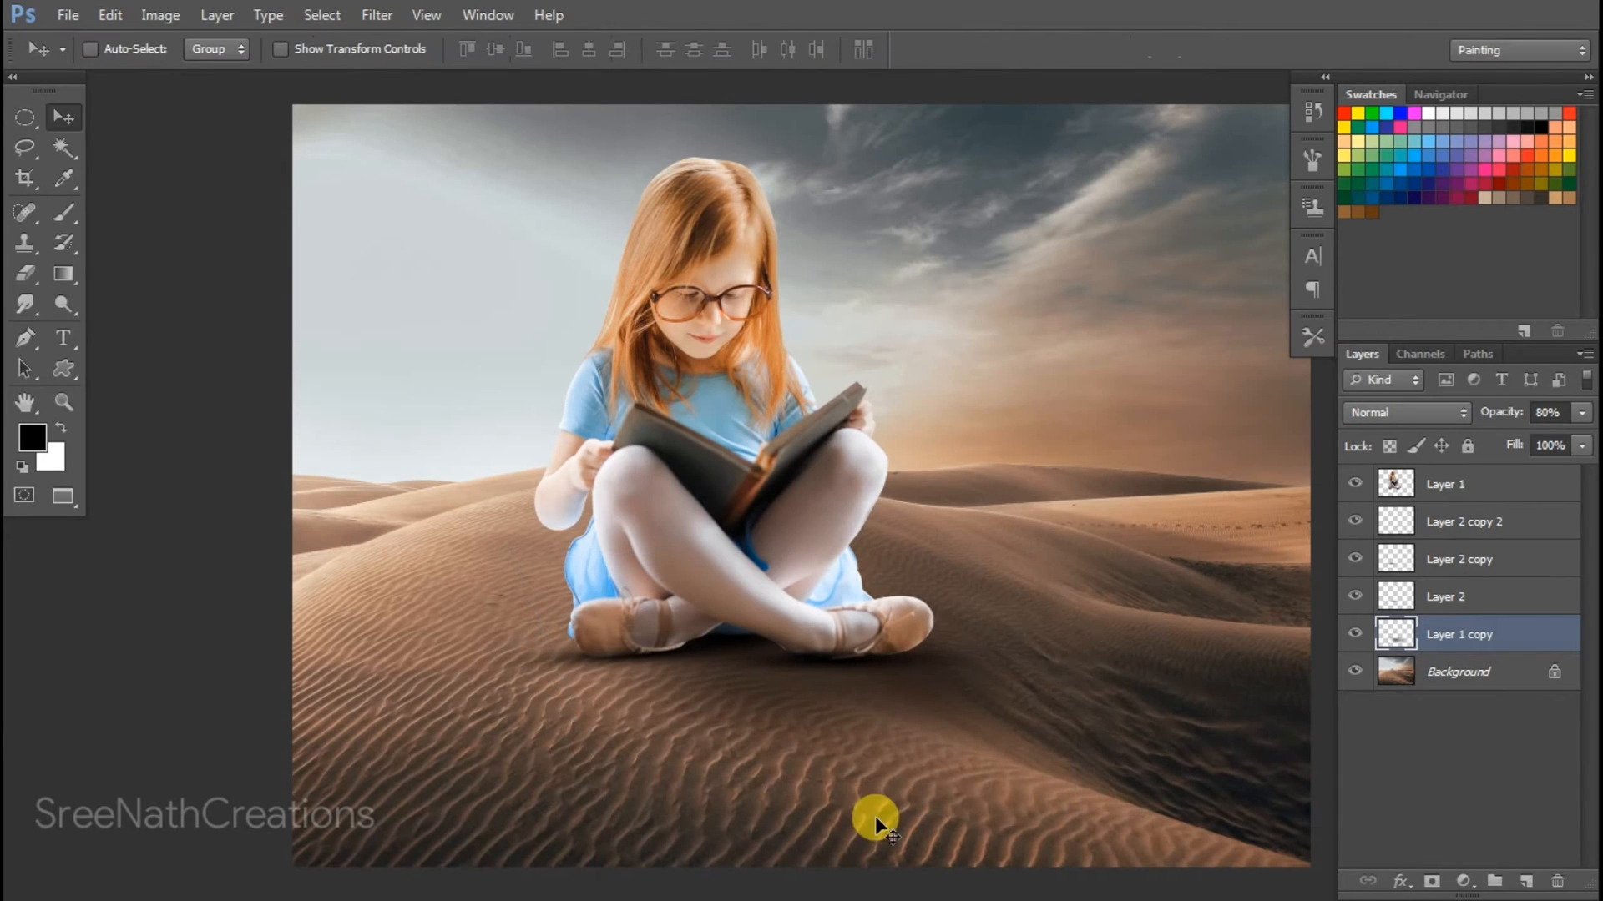
pyautogui.scroll(2, 911, 716)
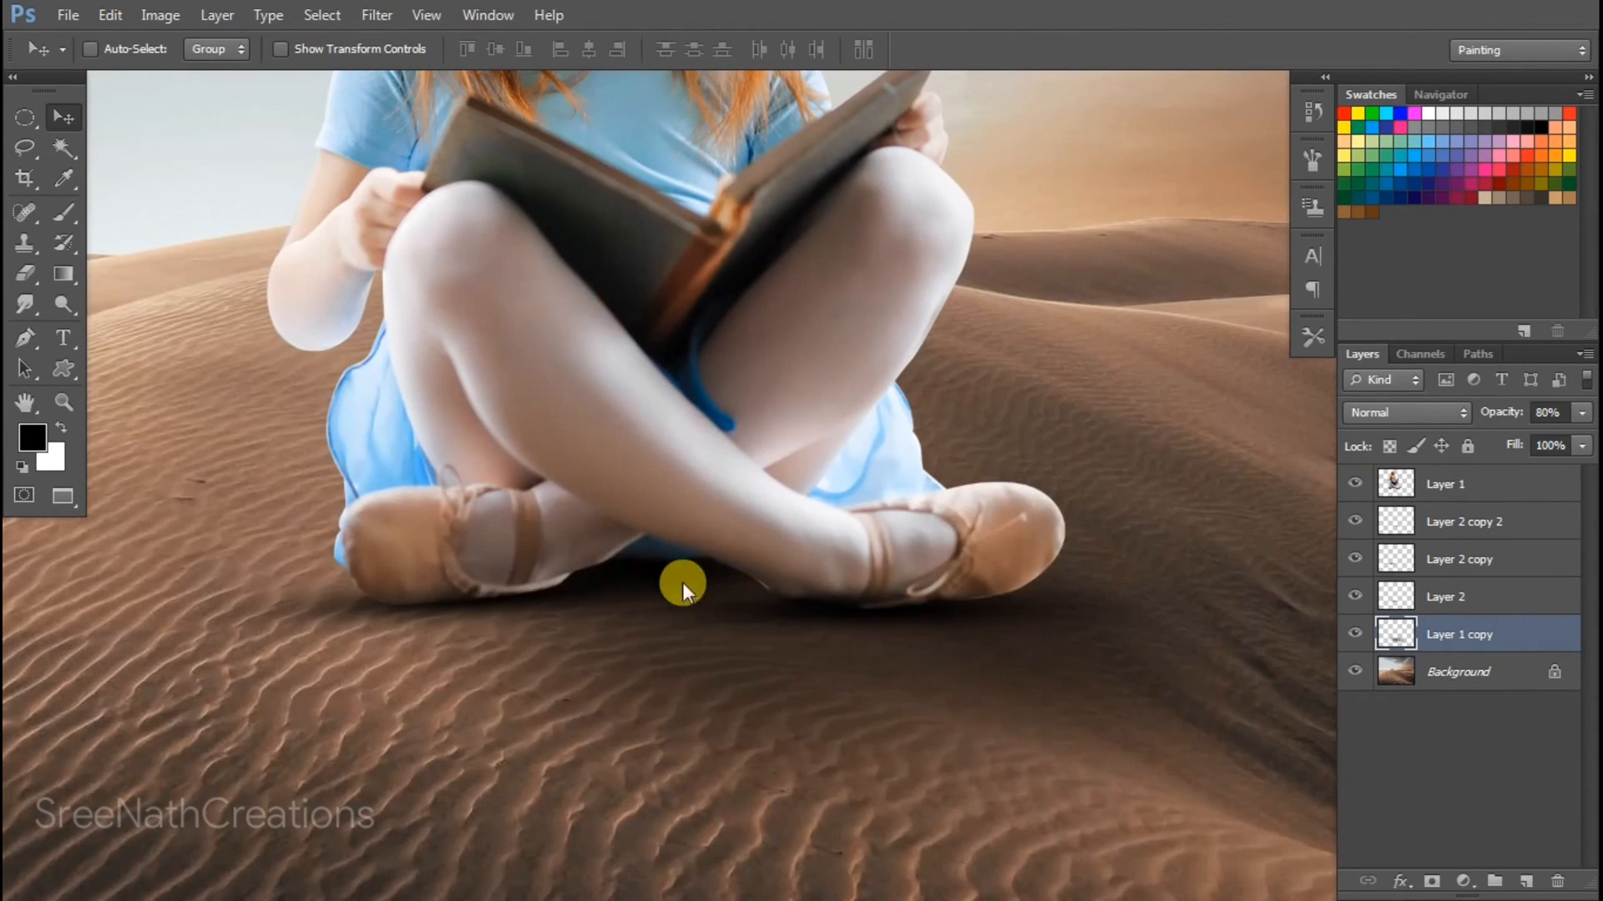
pyautogui.moveTo(683, 582); pyautogui.dragTo(693, 646)
pyautogui.hotkey('ctrl', 'z')
# - Check the outlines of the shadow layers and the transform bounds of Layer 2 copy
pyautogui.keyDown('ctrl'); pyautogui.click(1394, 637); pyautogui.keyUp('ctrl')
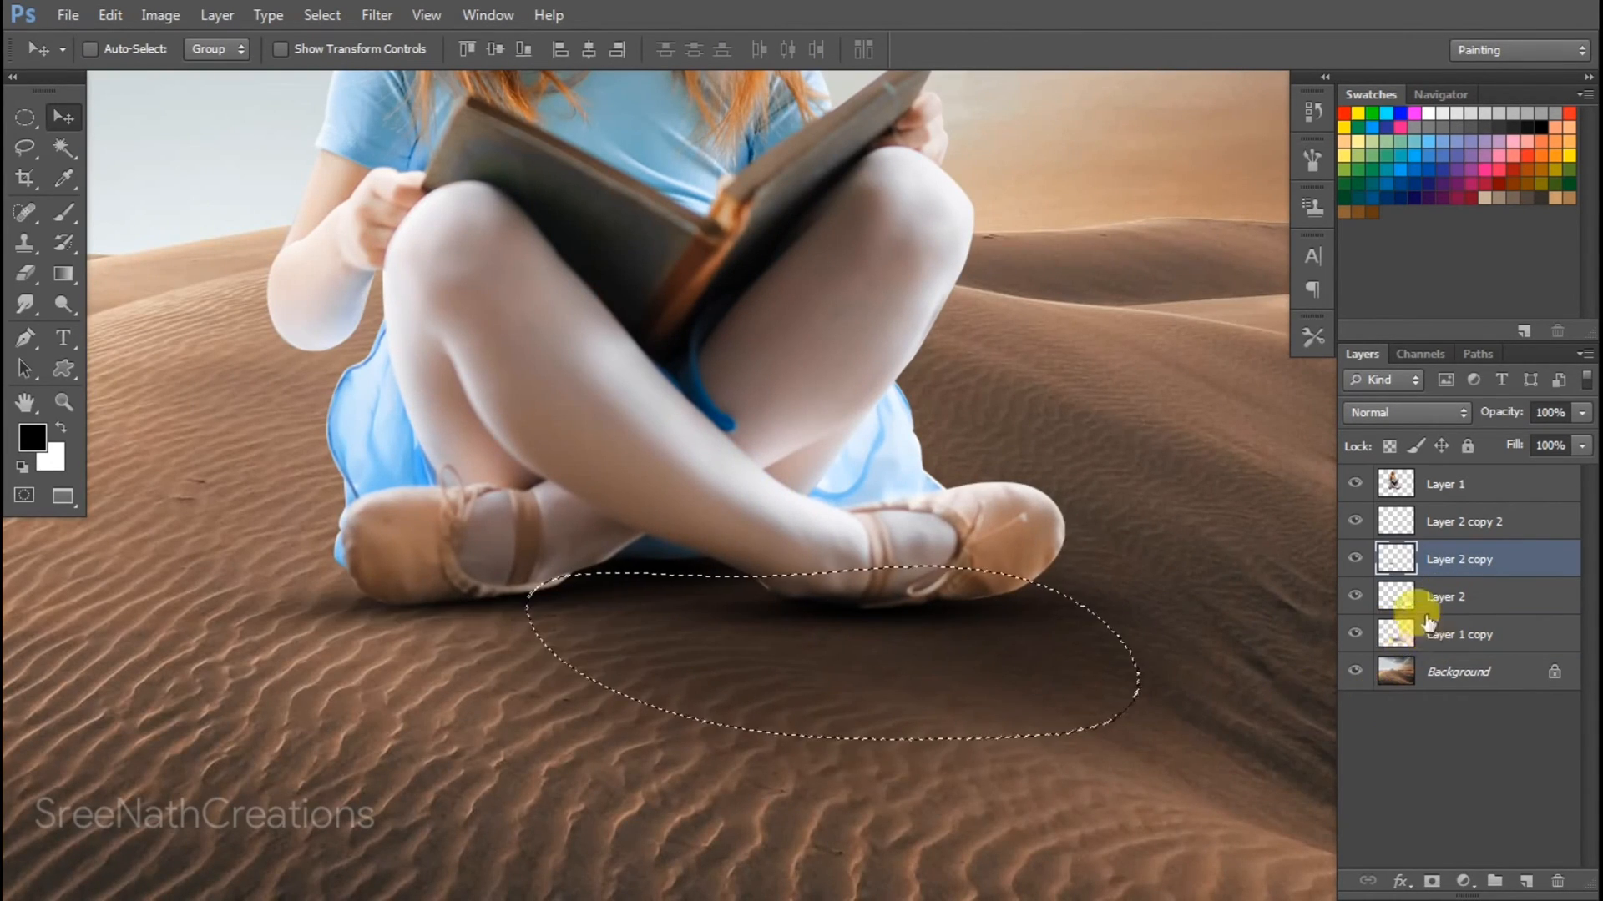
pyautogui.keyDown('ctrl'); pyautogui.click(1393, 595); pyautogui.keyUp('ctrl')
pyautogui.hotkey('ctrl', 'd')
pyautogui.hotkey('ctrl', 't')
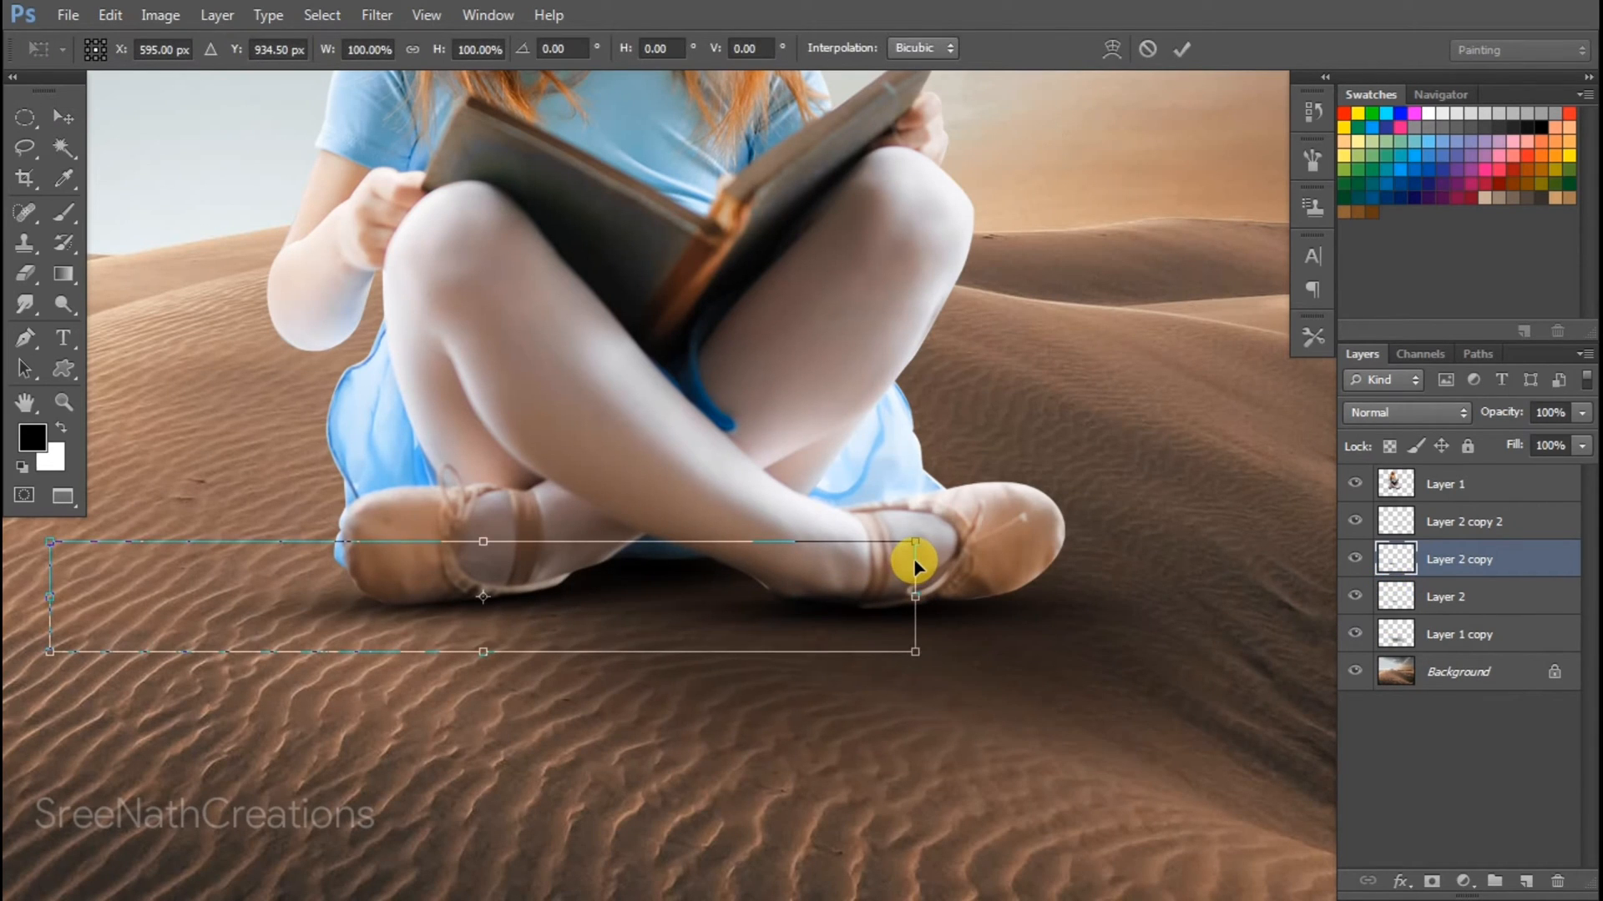
pyautogui.press('Return')
pyautogui.keyDown('ctrl'); pyautogui.click(1392, 567); pyautogui.keyUp('ctrl')
# - Select the central shadow on Layer 2 and enlarge it to about 110% width and 239% height
pyautogui.click(1409, 606)
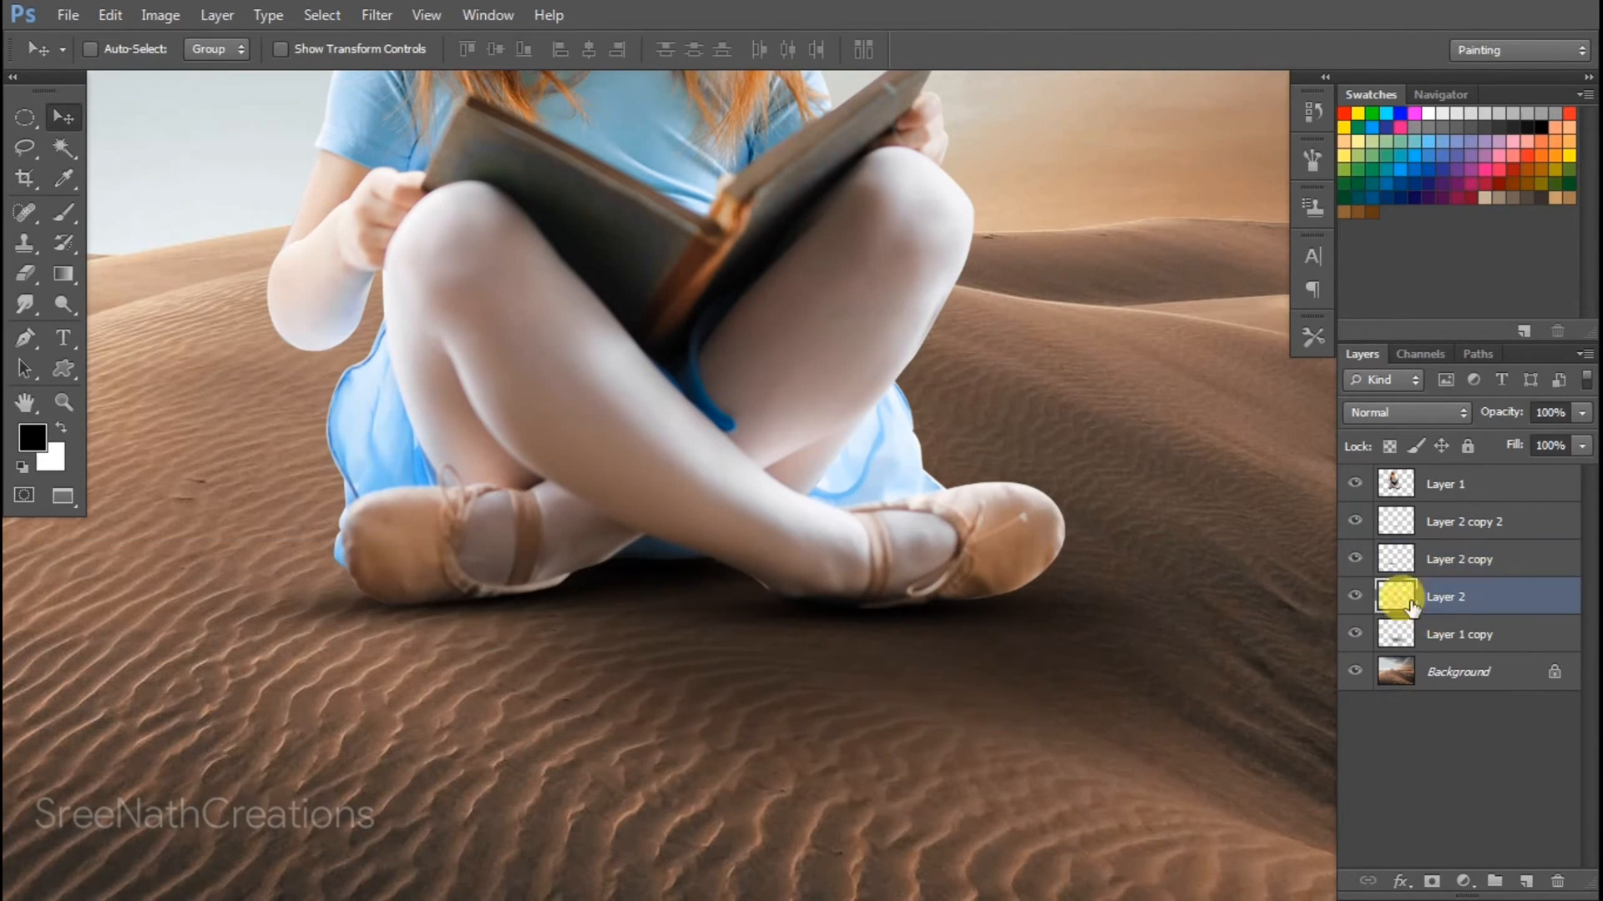
pyautogui.hotkey('ctrl', 't')
pyautogui.press('Return')
pyautogui.hotkey('ctrl', 't')
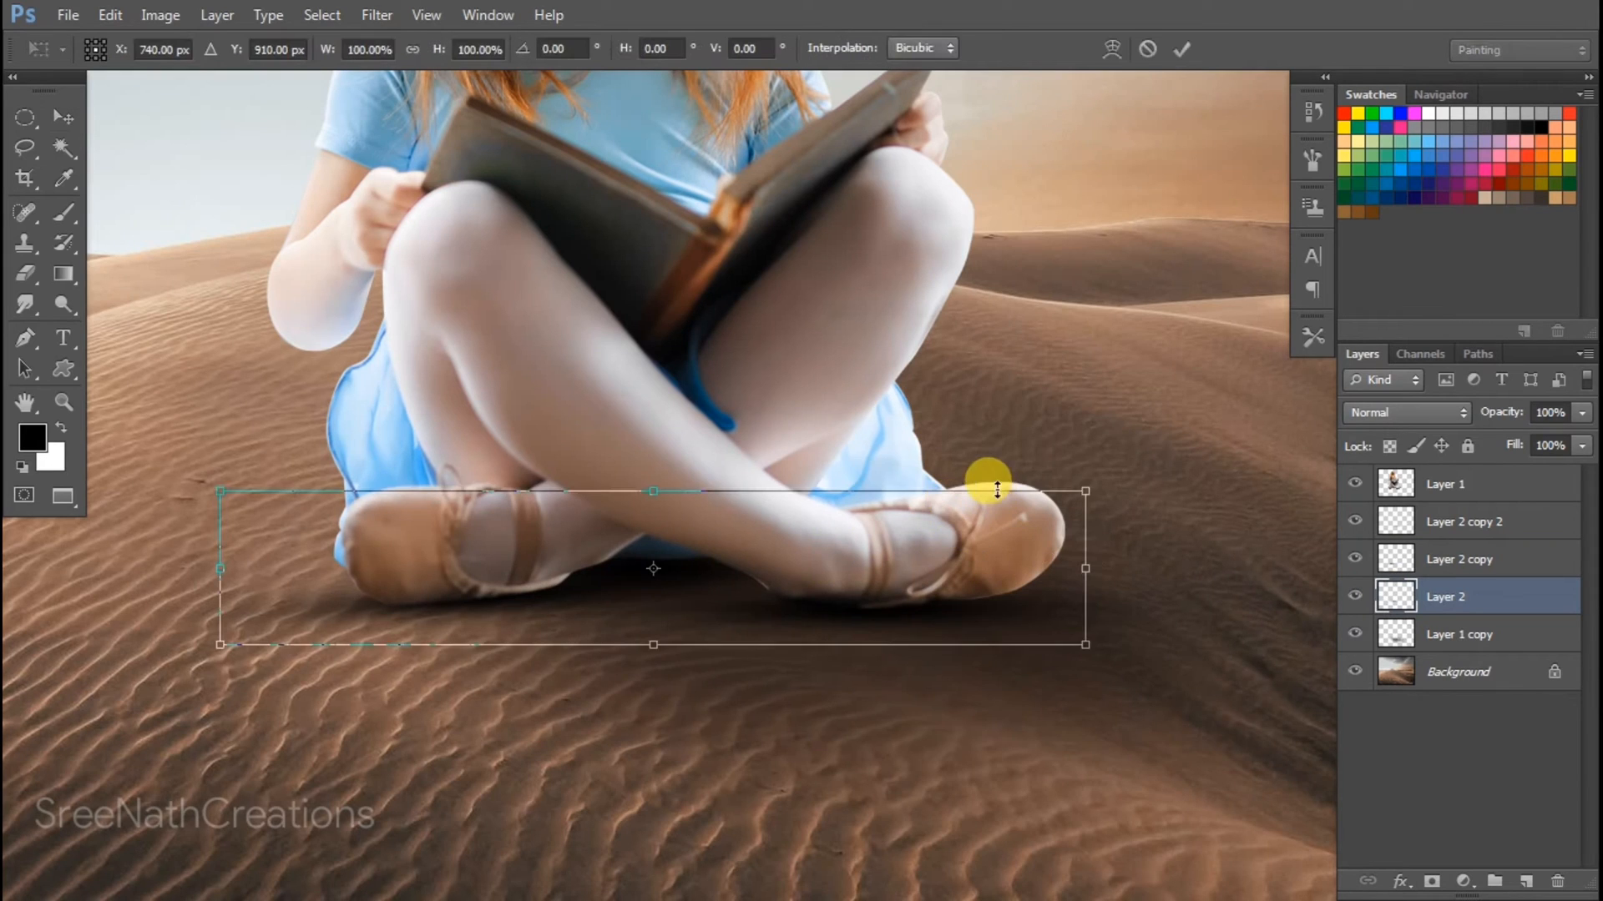
pyautogui.moveTo(1010, 490); pyautogui.dragTo(1162, 361)
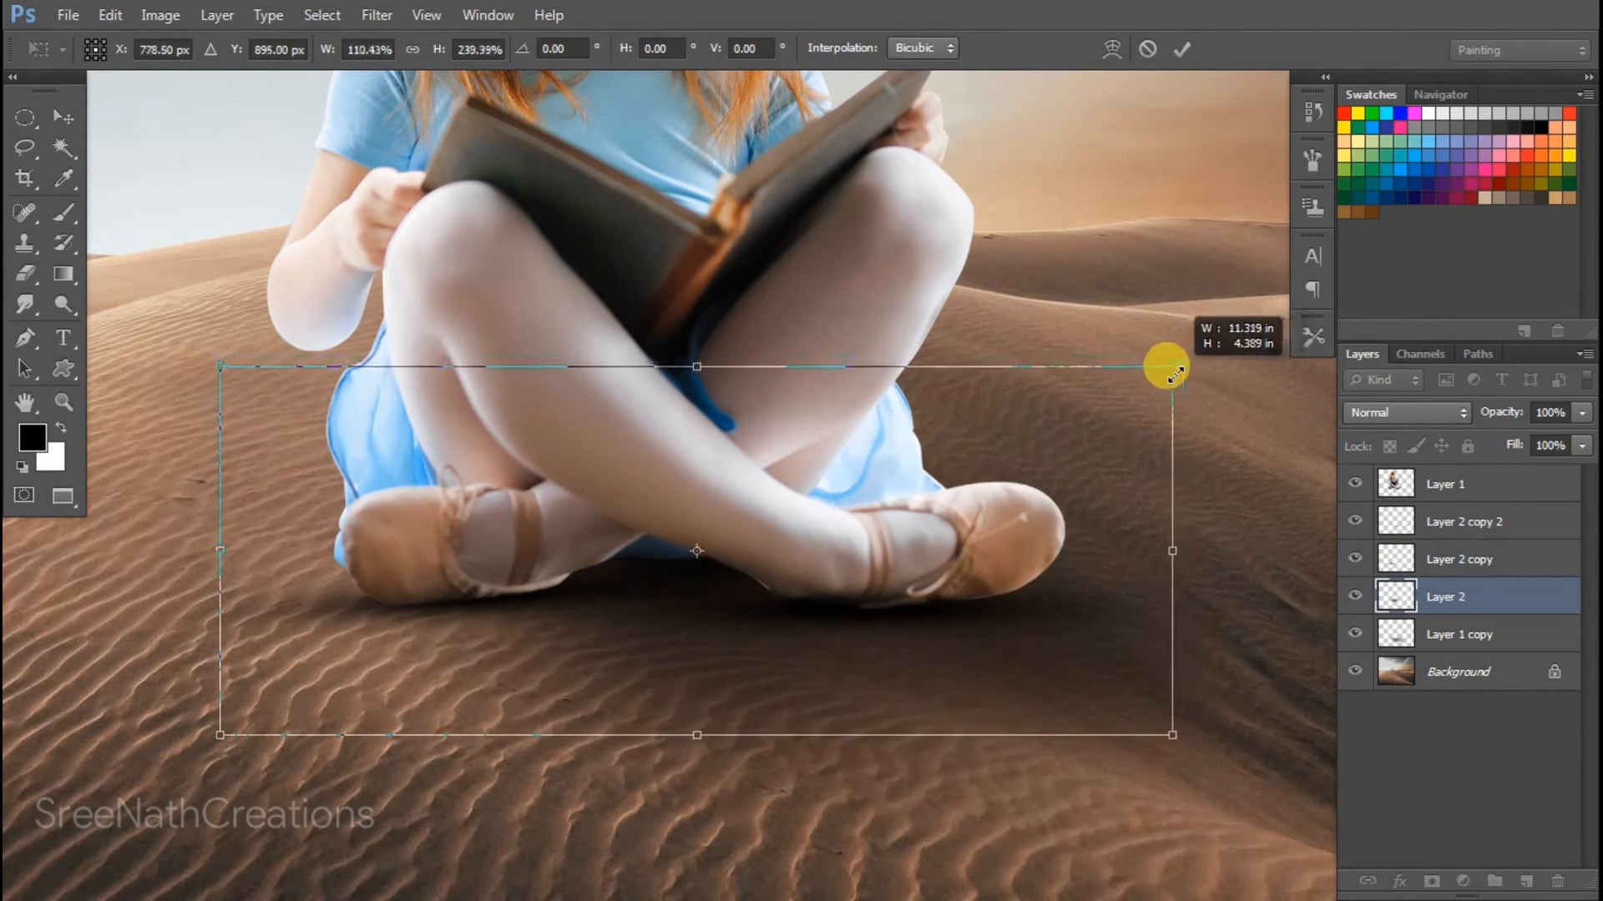
pyautogui.press('Return')
# - Make the girl's layer active and load her outline as a selection
pyautogui.hotkey('ctrl', '0')
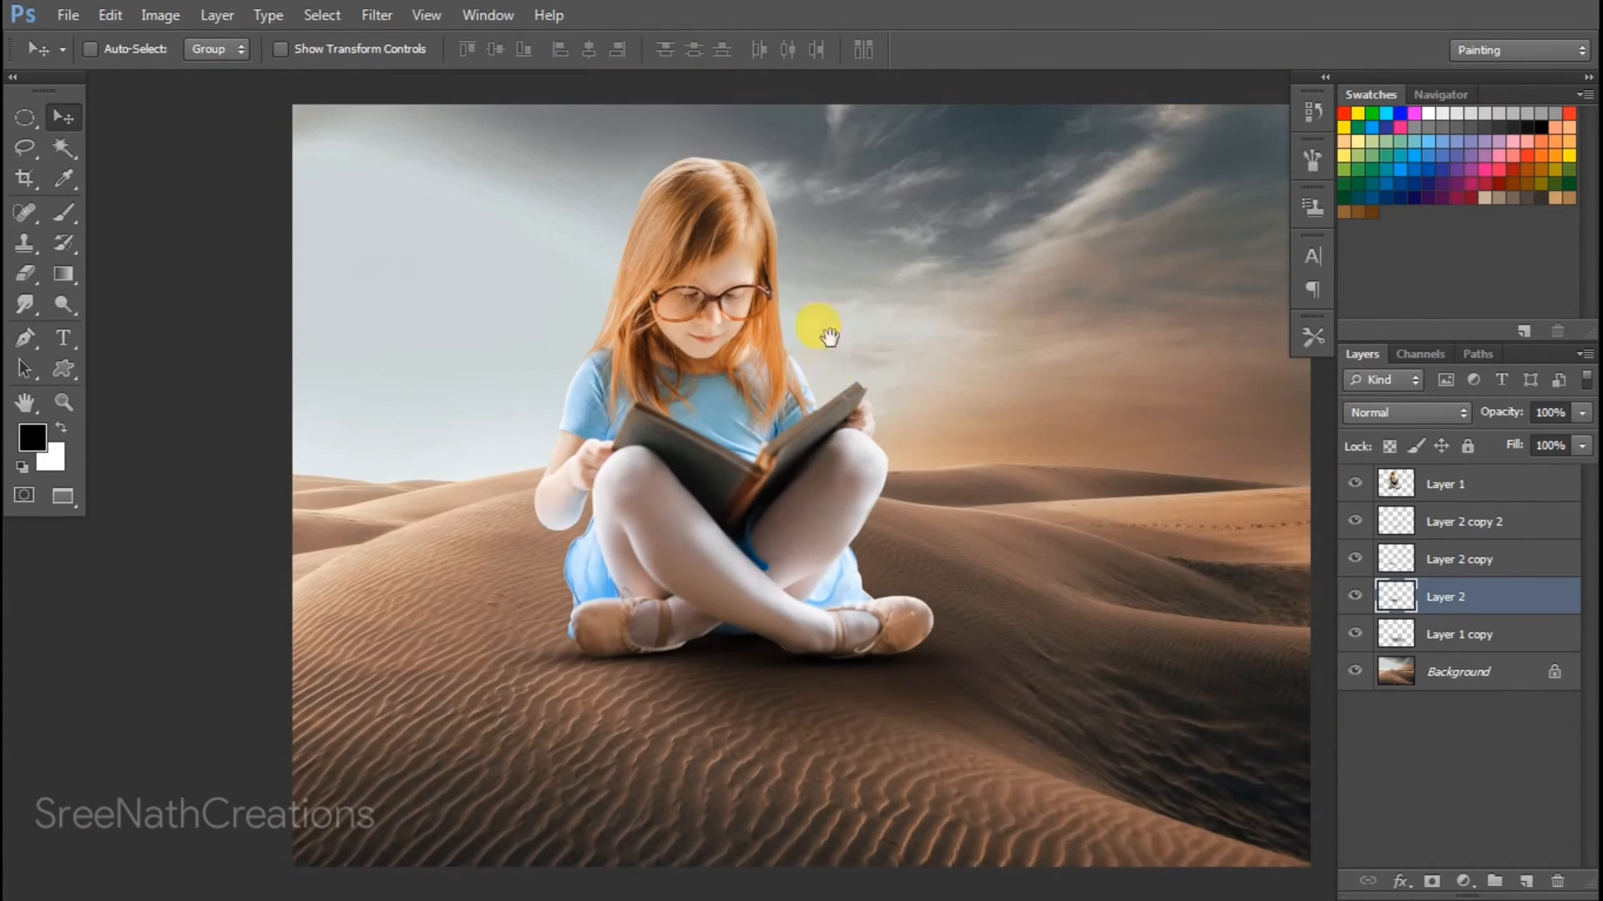
pyautogui.moveTo(829, 336); pyautogui.dragTo(817, 480)
pyautogui.click(1419, 480)
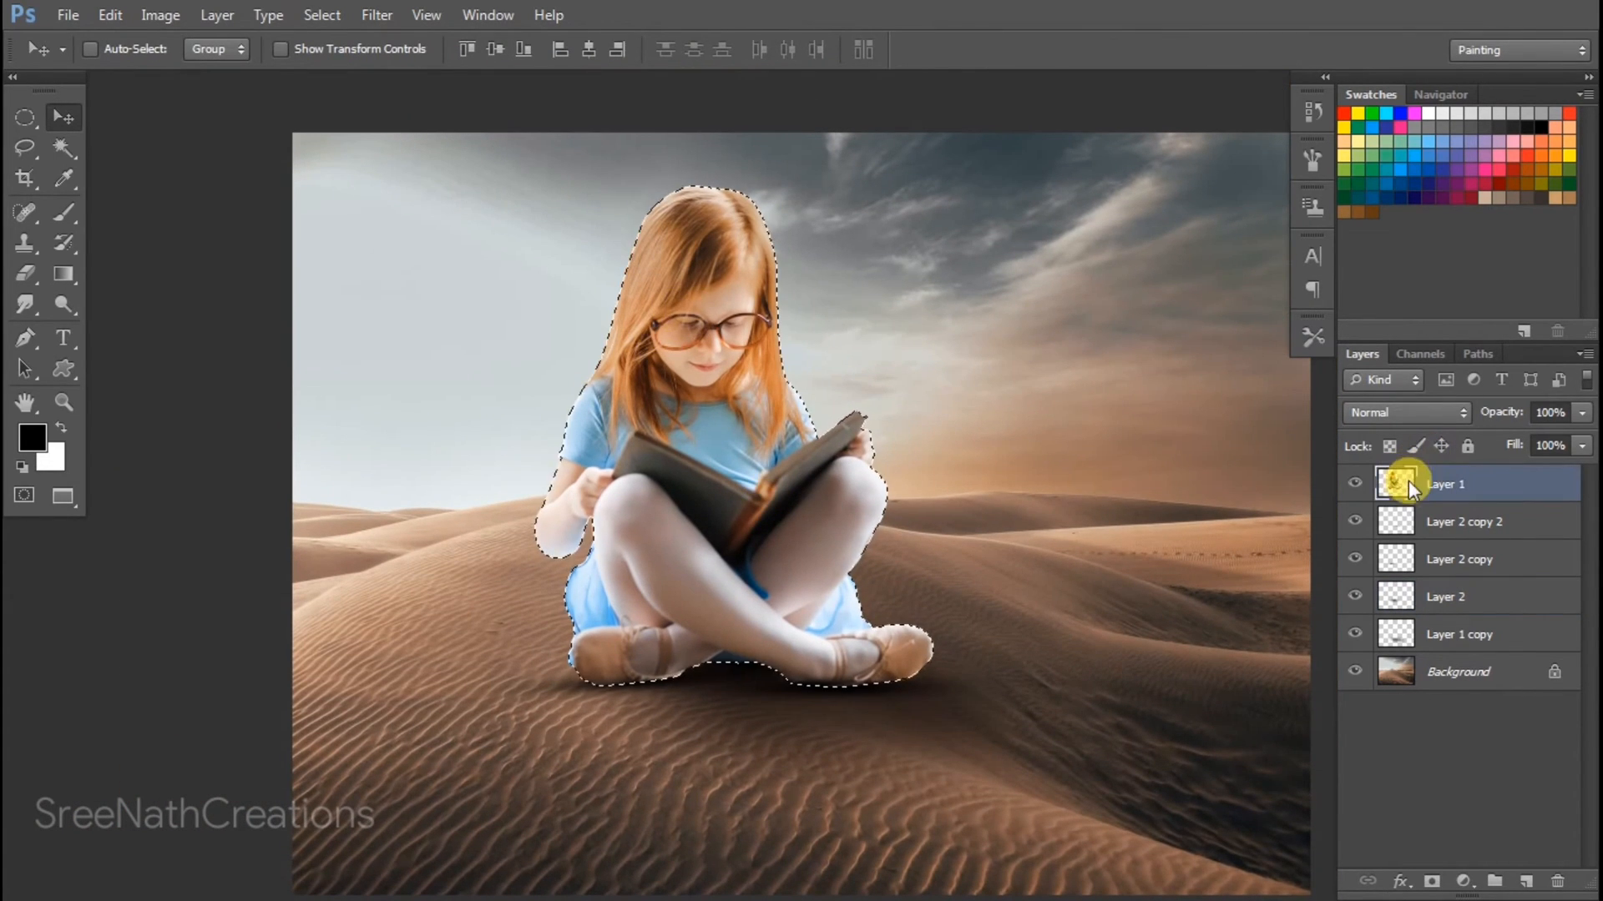
# - Create a new empty layer above the girl's layer and get the Brush tool ready, keeping her outline selected
pyautogui.hotkey('ctrl', 'shift', 'n')
pyautogui.press('Return')
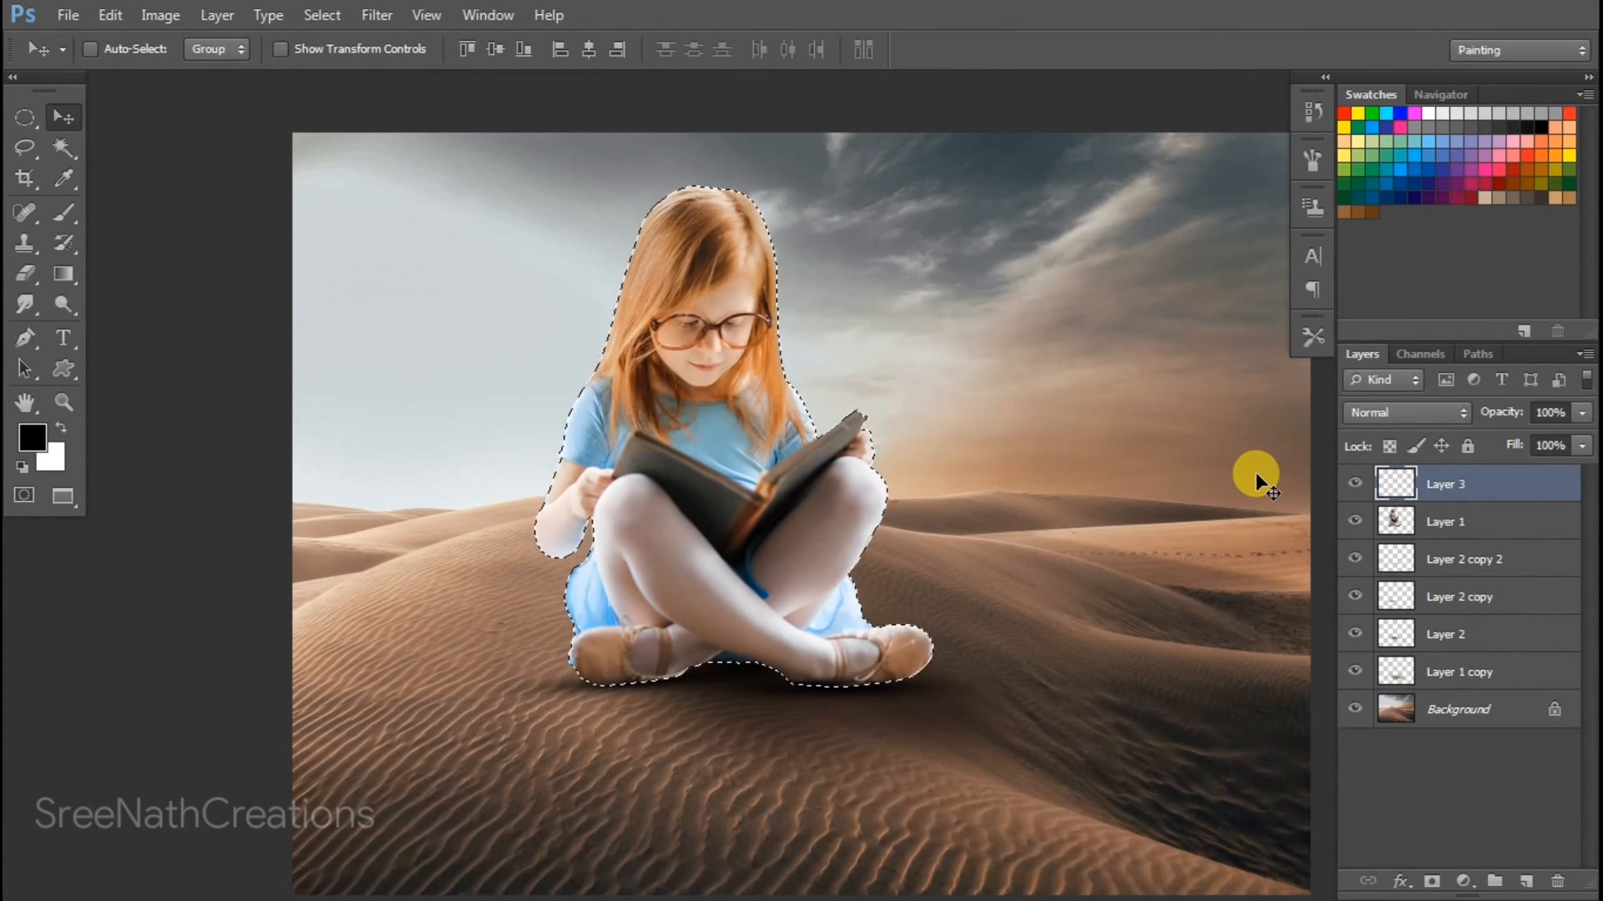
pyautogui.press('b')
pyautogui.click(65, 429)
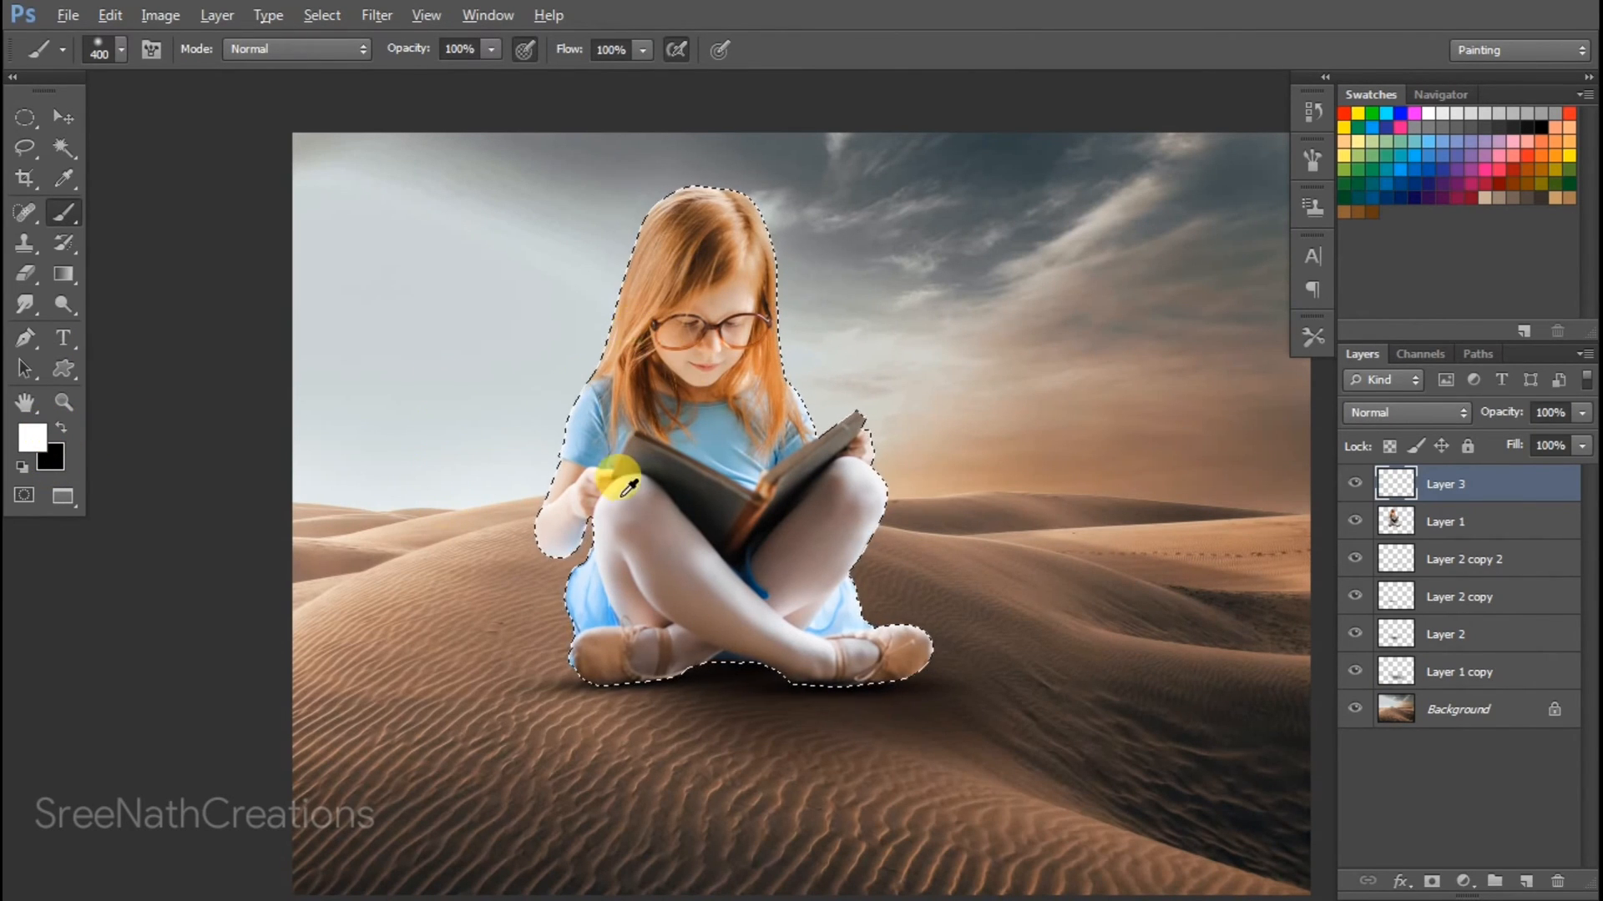
# - Sample an orange tone from the girl and adjust the brush colour to light orange fdc46a
pyautogui.keyDown('alt'); pyautogui.click(734, 333); pyautogui.keyUp('alt')
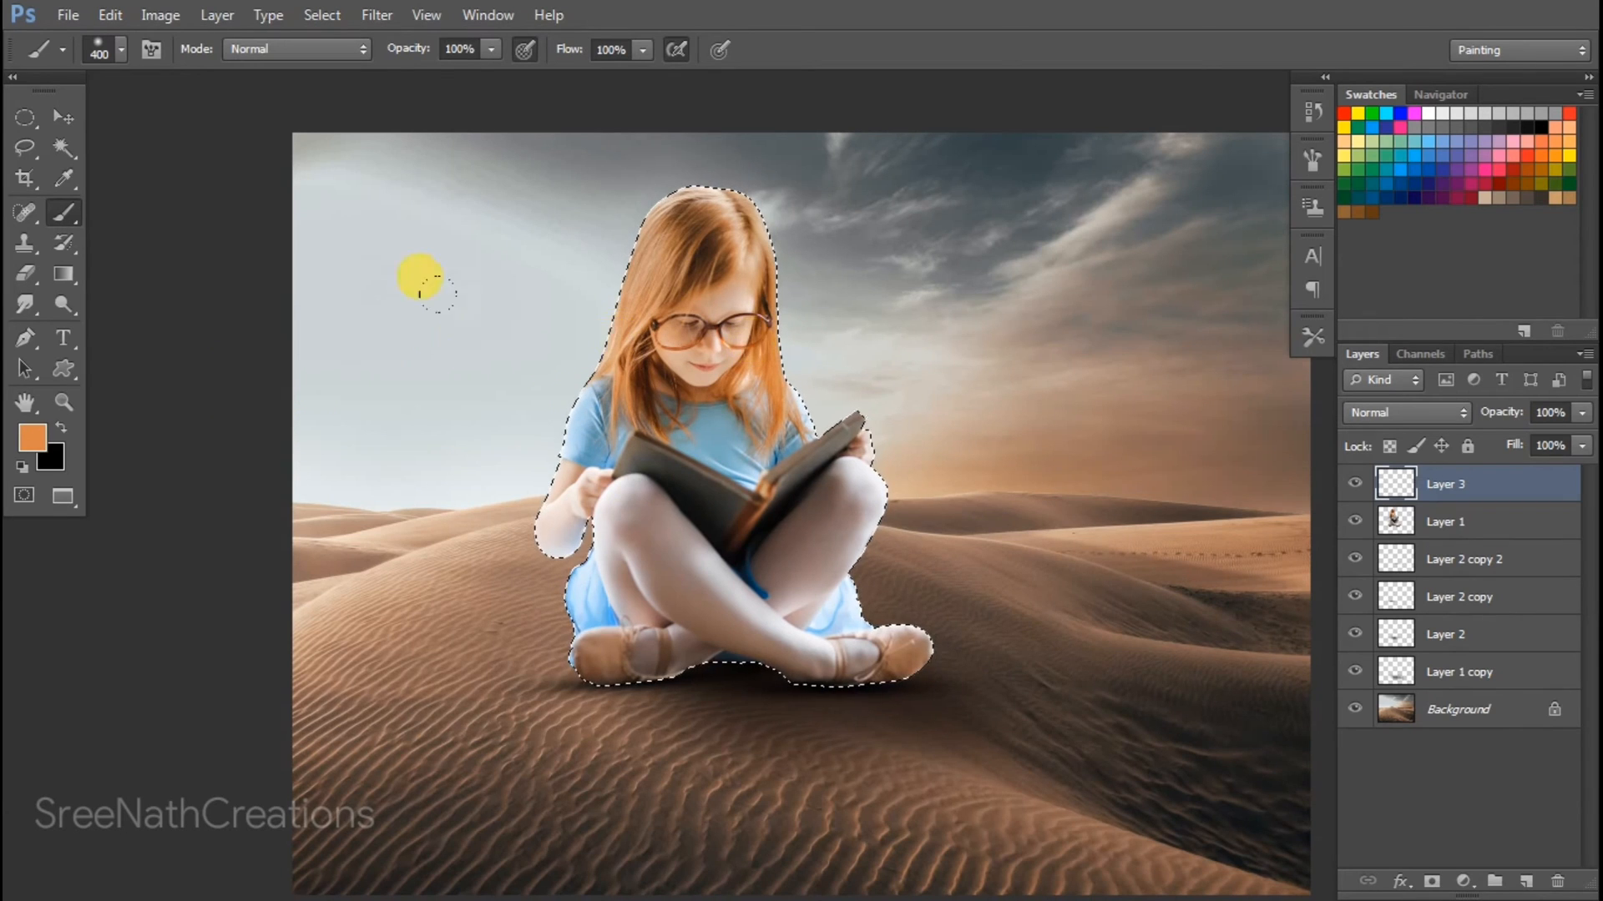
pyautogui.press(']')
pyautogui.click(48, 429)
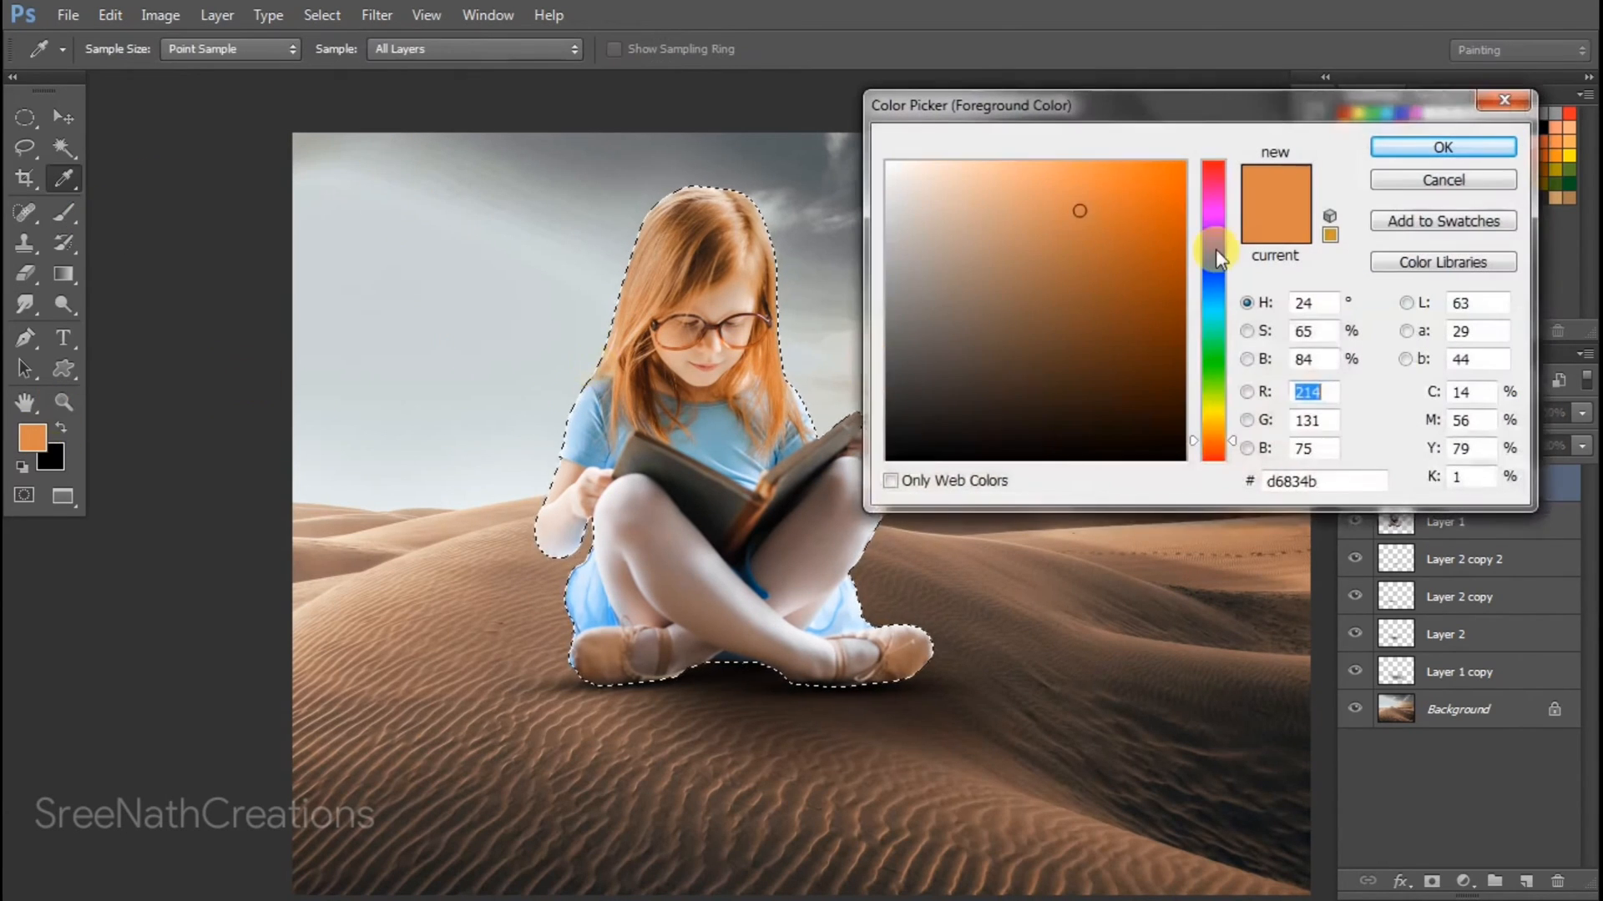
pyautogui.click(1059, 164)
pyautogui.moveTo(1210, 426); pyautogui.dragTo(1212, 432)
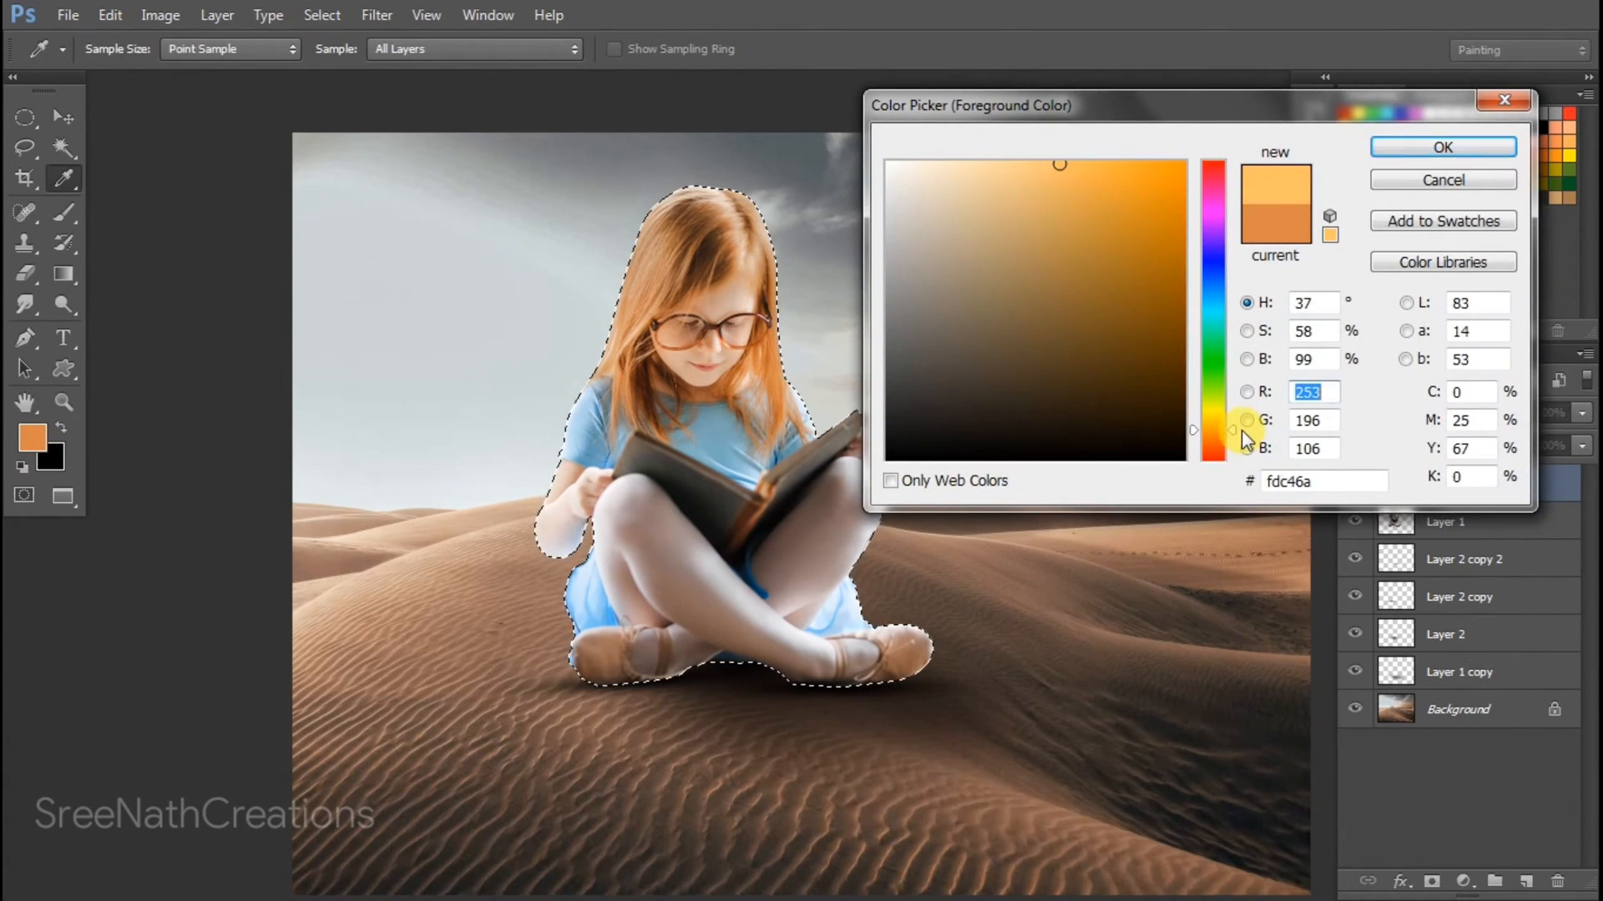
pyautogui.press('Return')
# - Paint light orange down the girl's sky-facing side and black over her front shoe, then blend the layer as Soft Light
pyautogui.press(']')
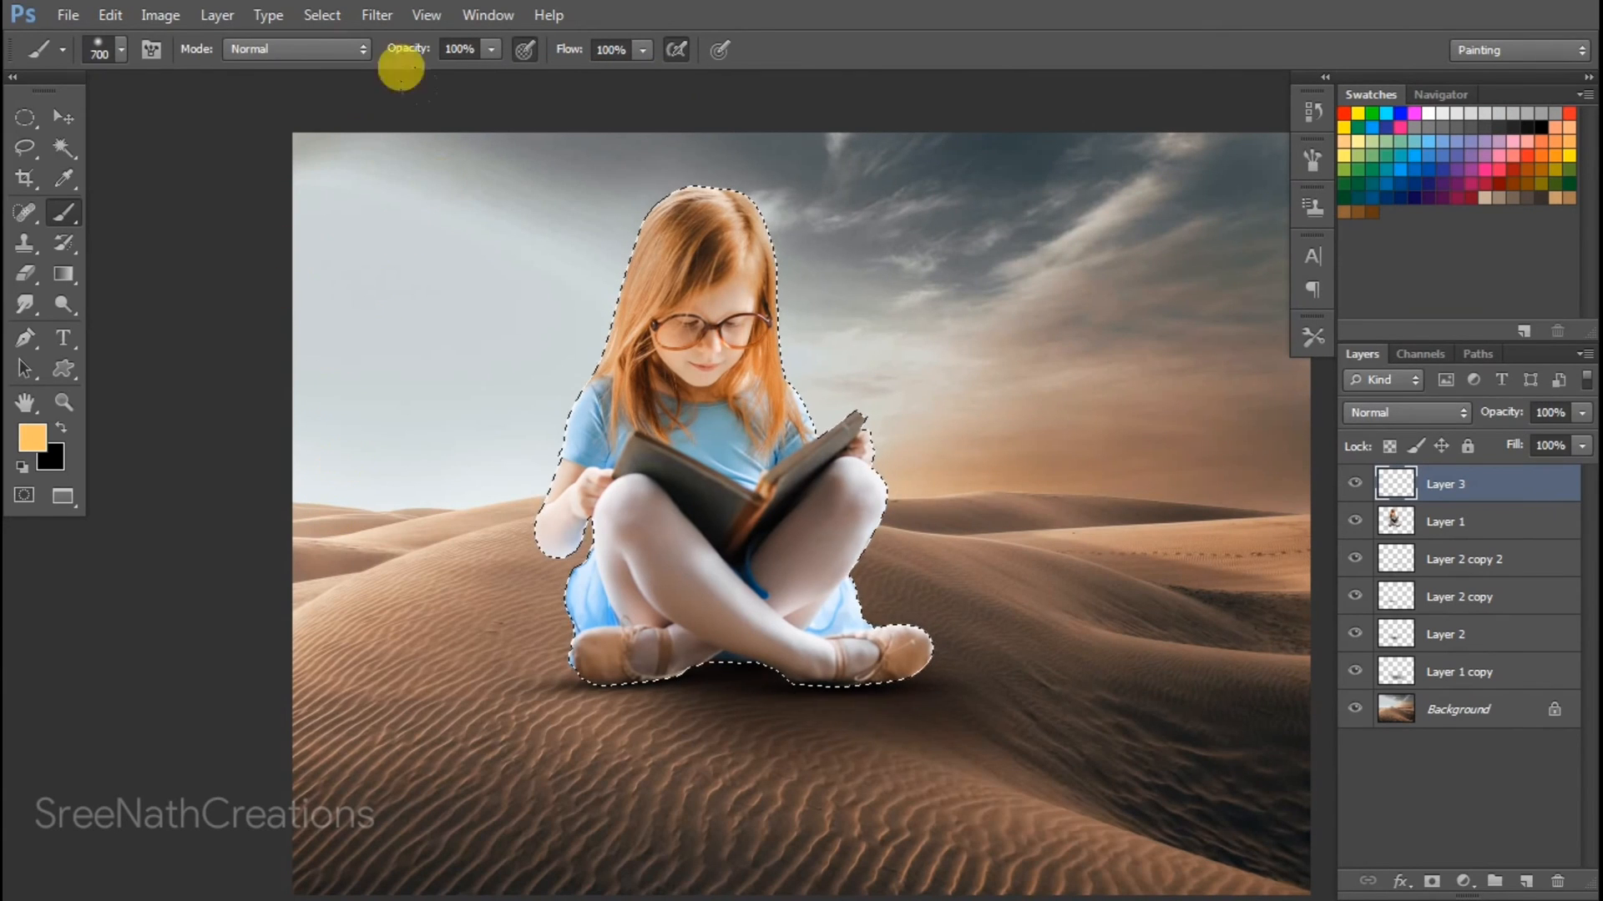
pyautogui.moveTo(359, 234); pyautogui.dragTo(358, 644)
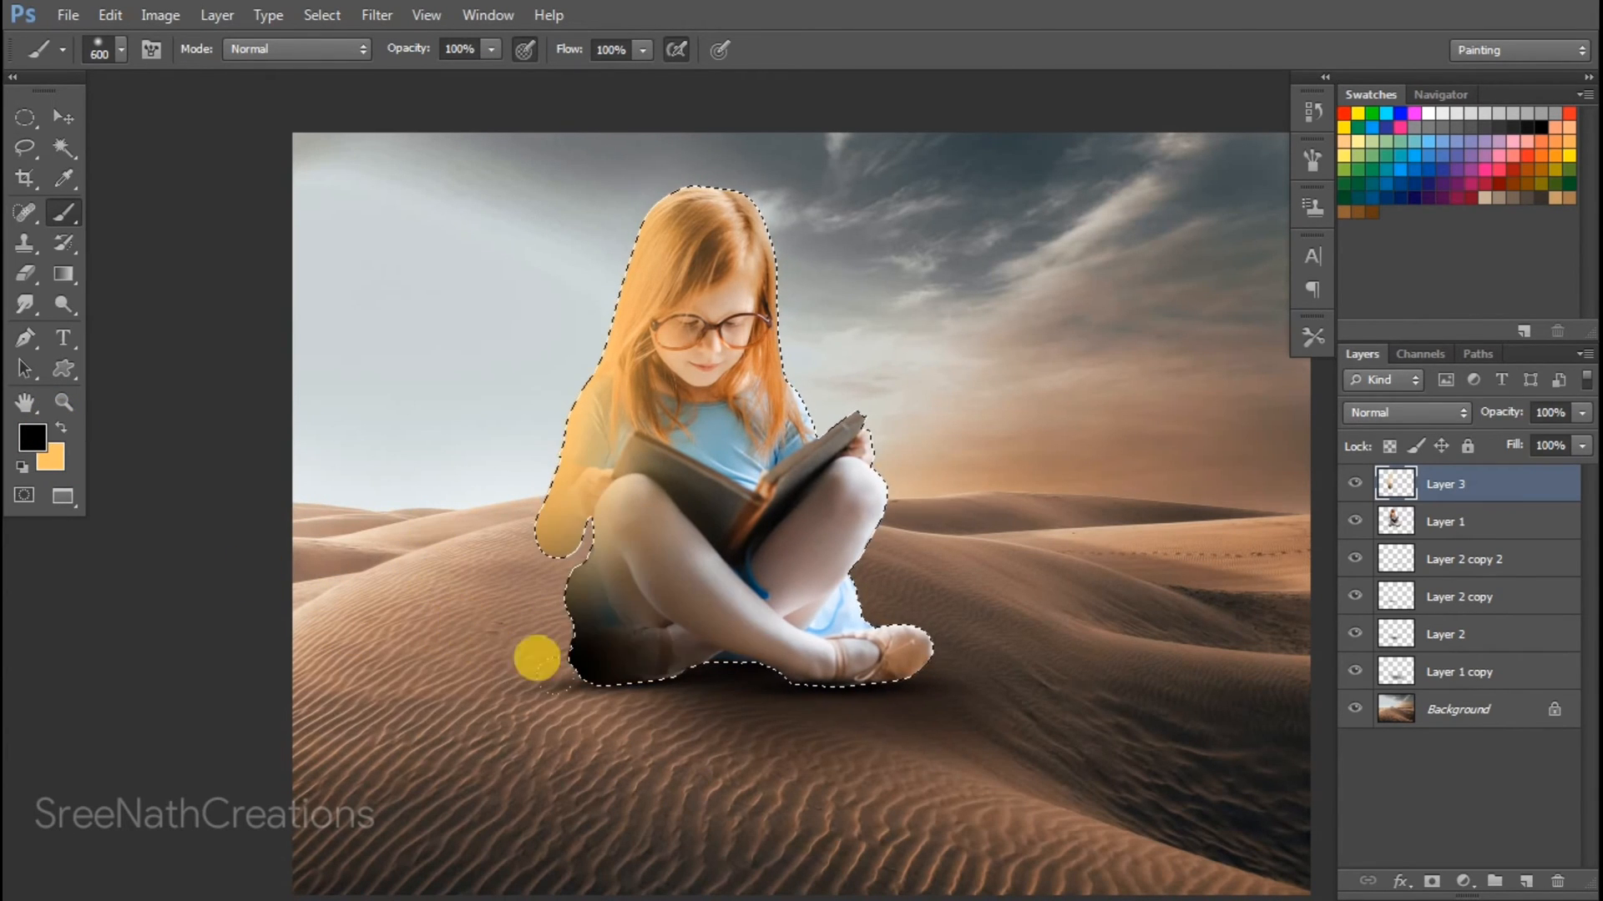
pyautogui.hotkey('ctrl', 'd')
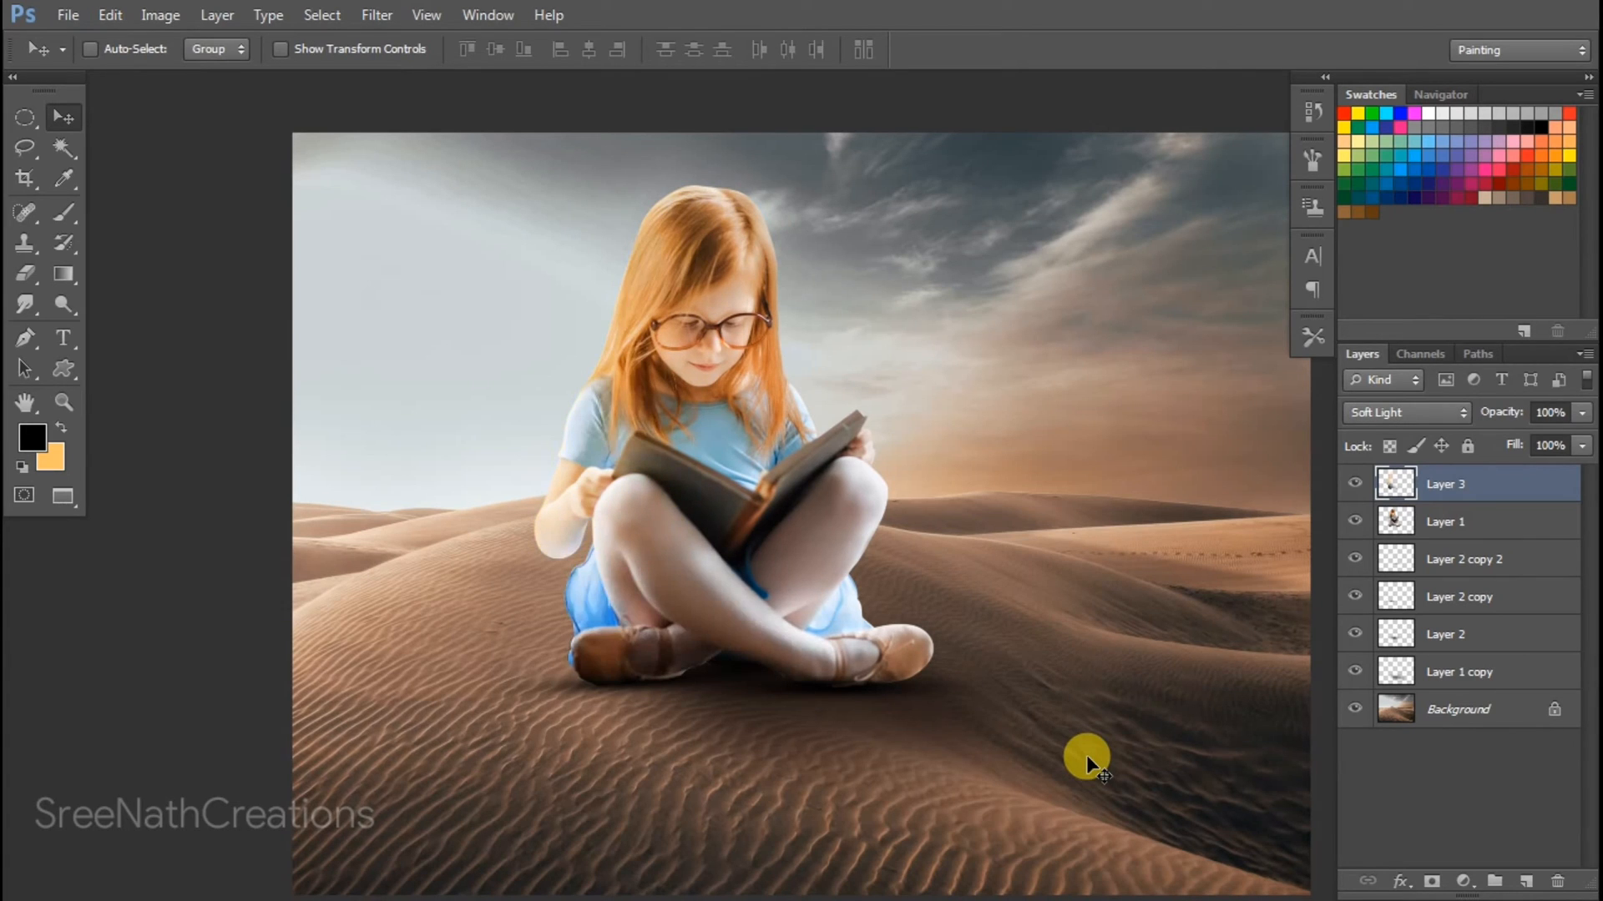
# - Load the girl's outline as a selection and add a new layer directly above Layer 1
pyautogui.click(1471, 518)
pyautogui.keyDown('ctrl'); pyautogui.click(1396, 520); pyautogui.keyUp('ctrl')
pyautogui.hotkey('ctrl', 'shift', 'n')
pyautogui.press('Return')
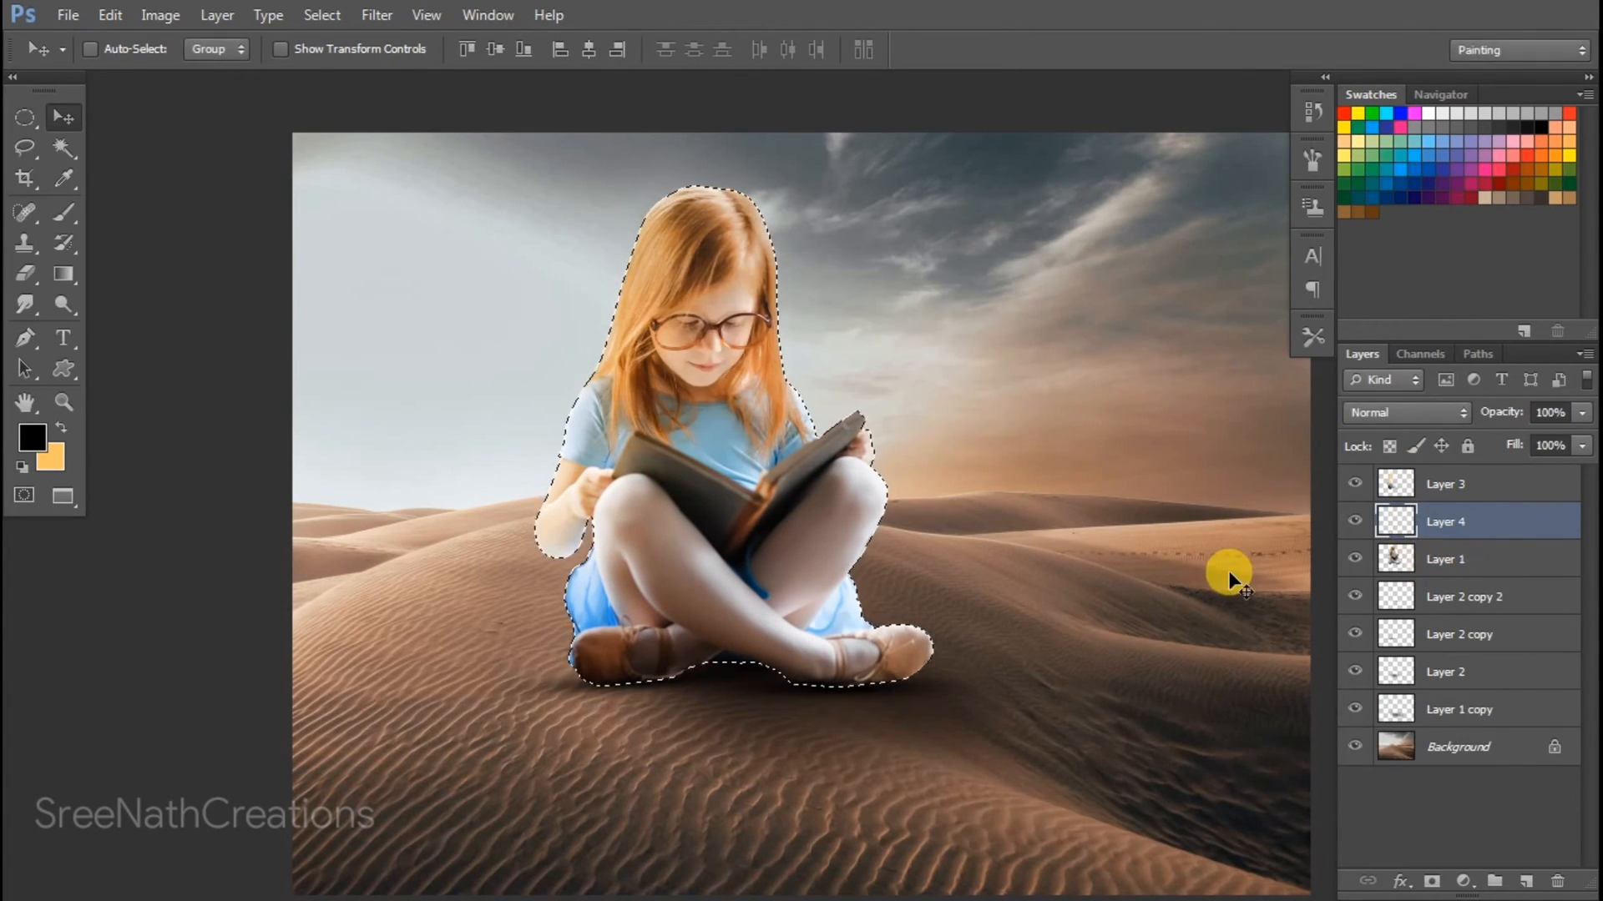
# - Paint black shading over the girl's shaded side, legs and shoe on Layer 4 and set its blend mode to Luminosity
pyautogui.press('b')
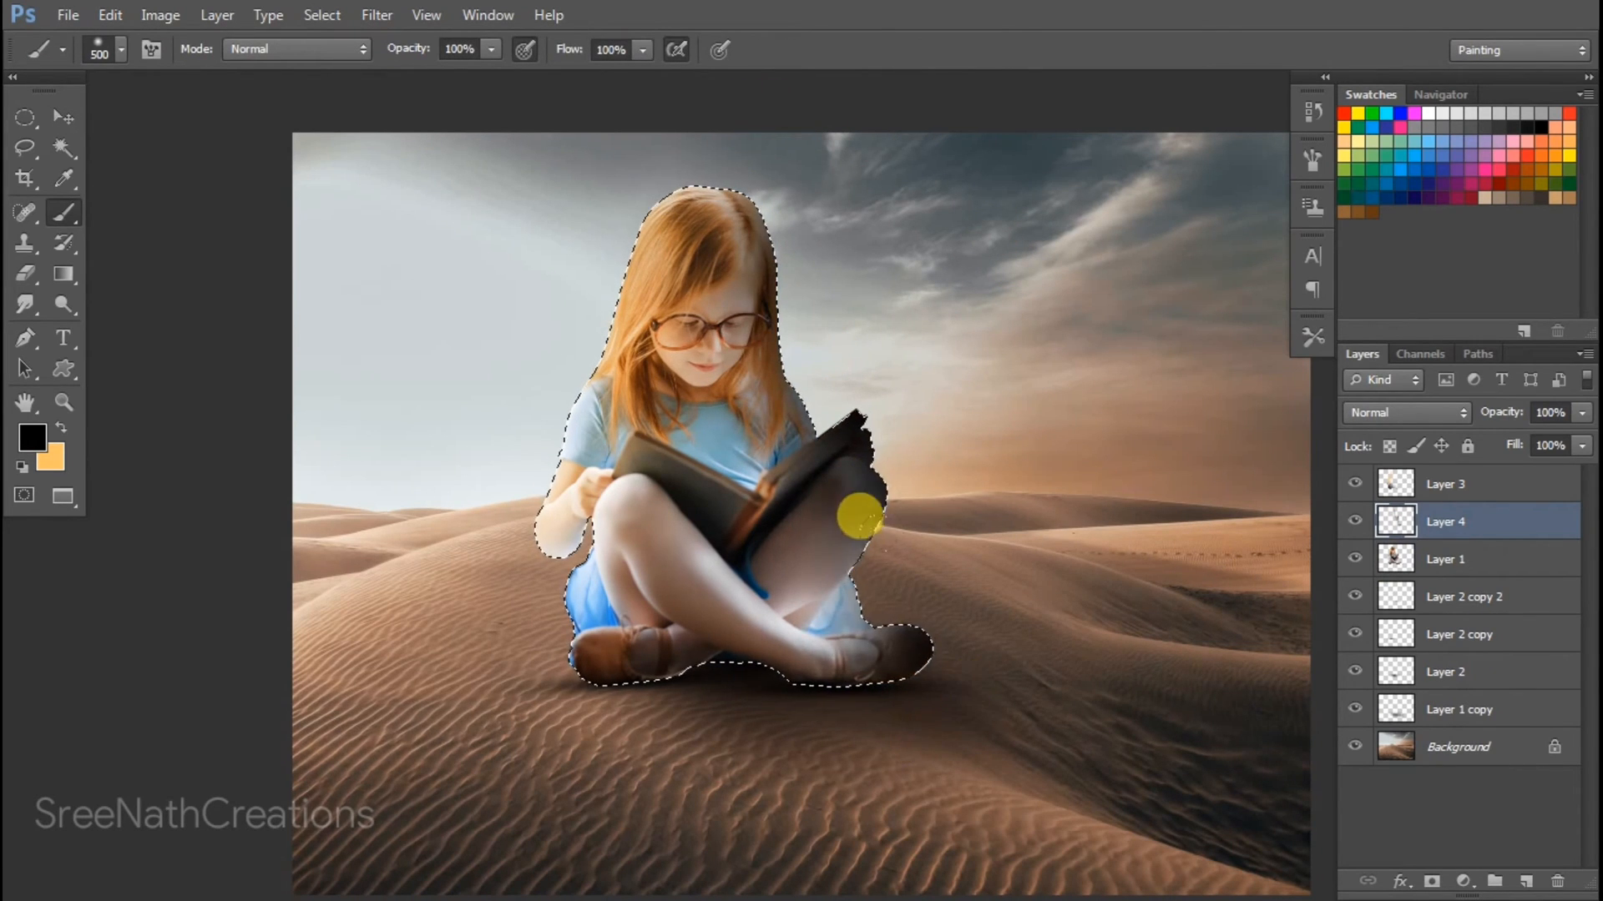
pyautogui.press('e')
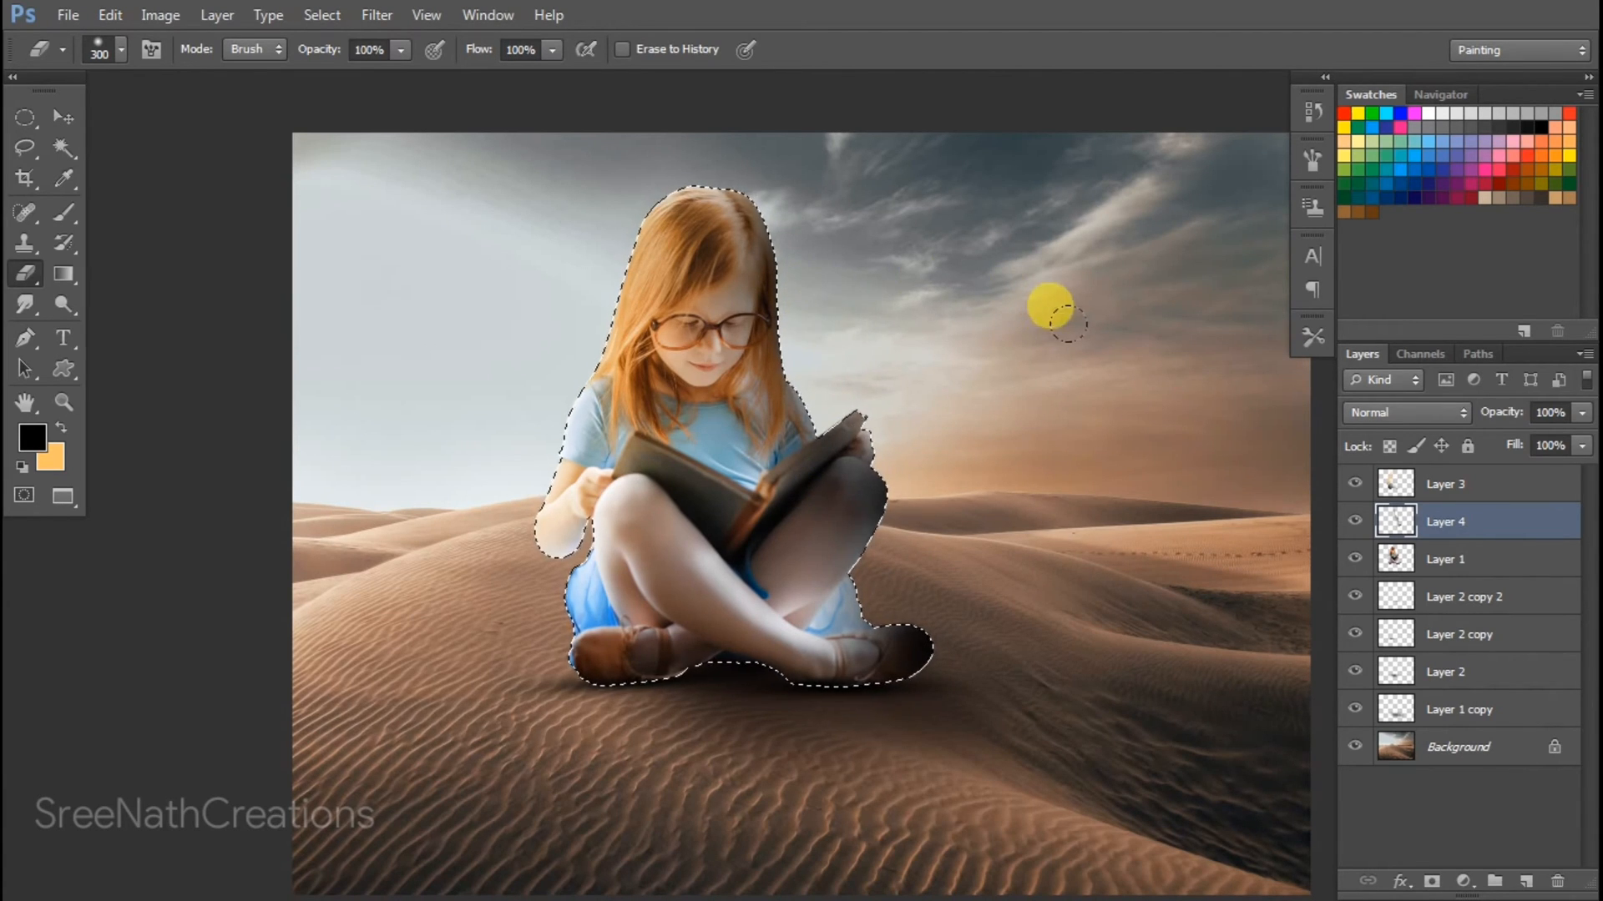
pyautogui.press('b')
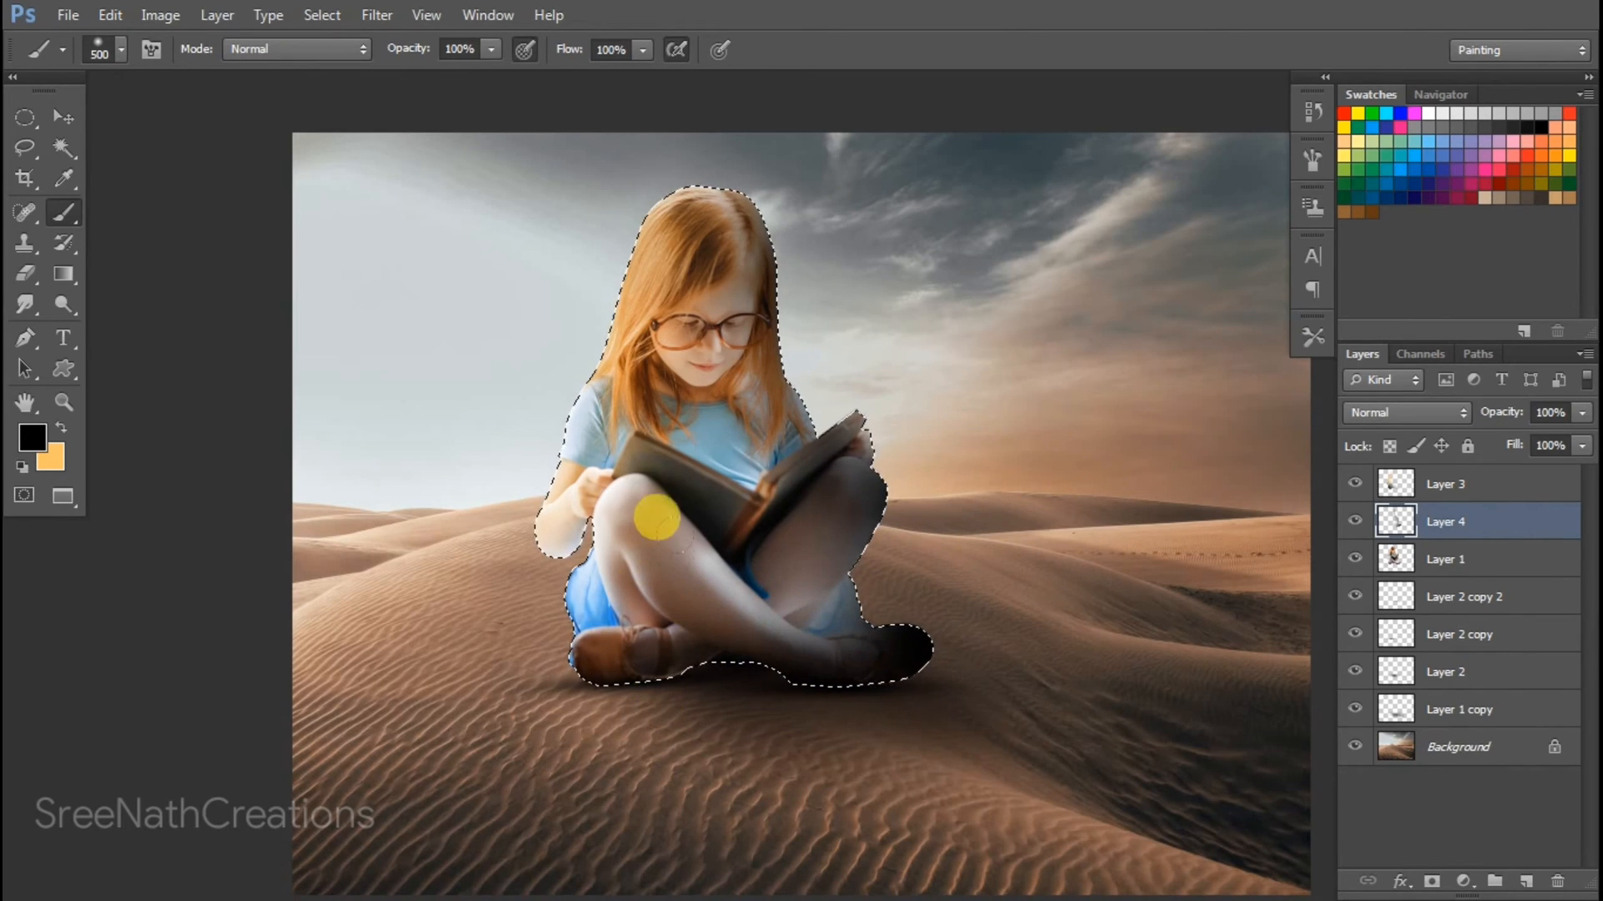
pyautogui.press('v')
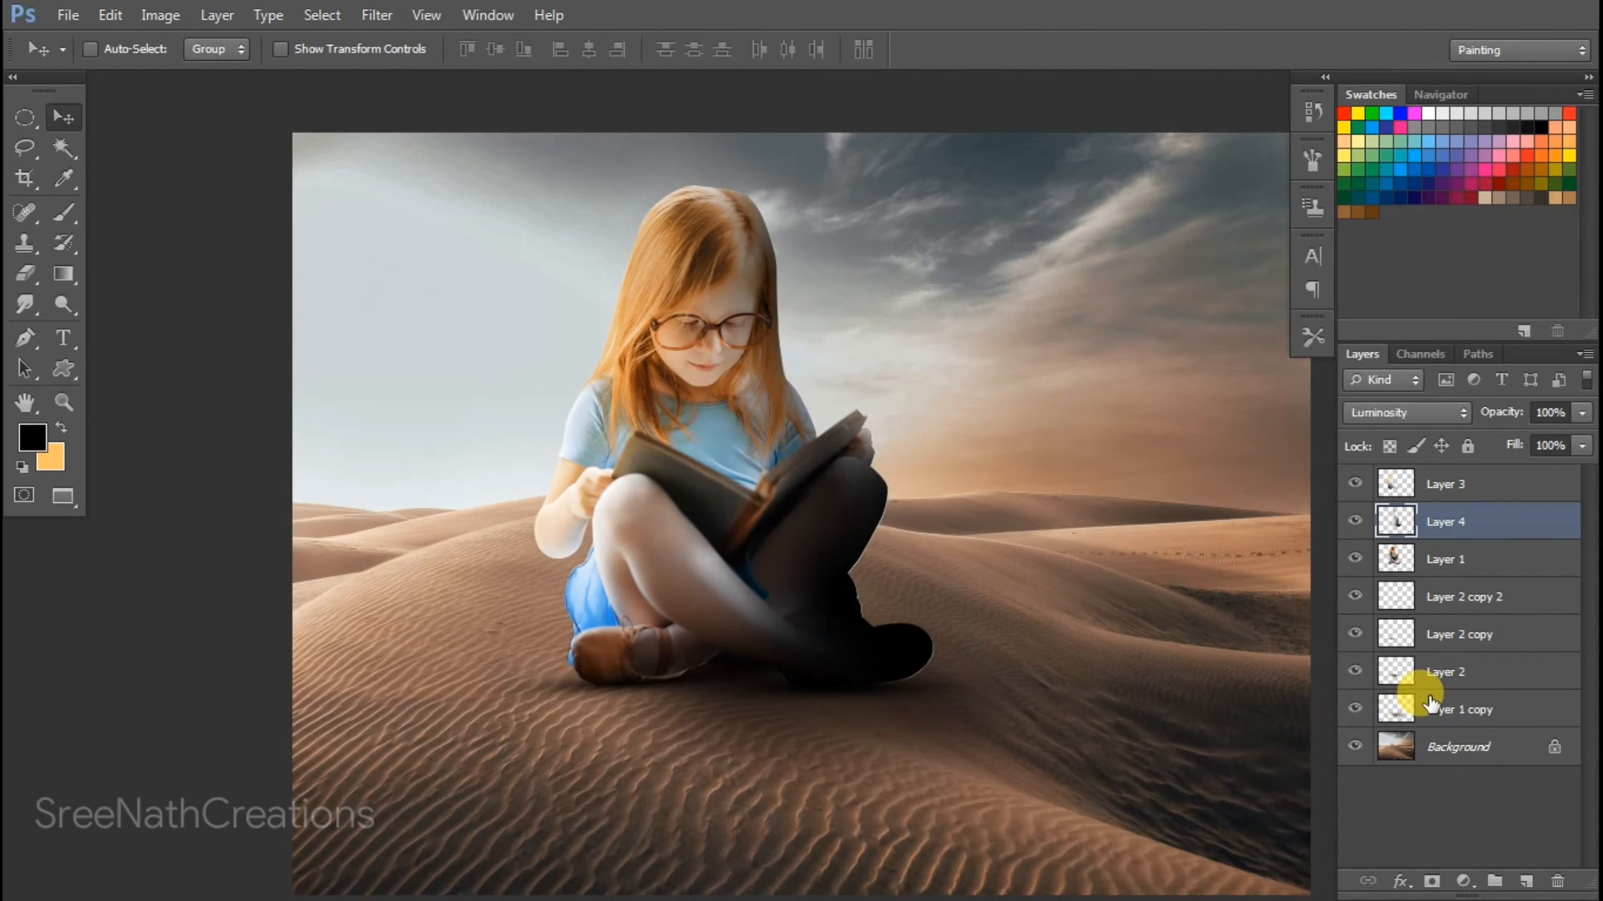
# - Try the shading on Layer 4 at 50% opacity in different blend modes, including Dissolve, Linear Burn and Overlay
pyautogui.press('5')
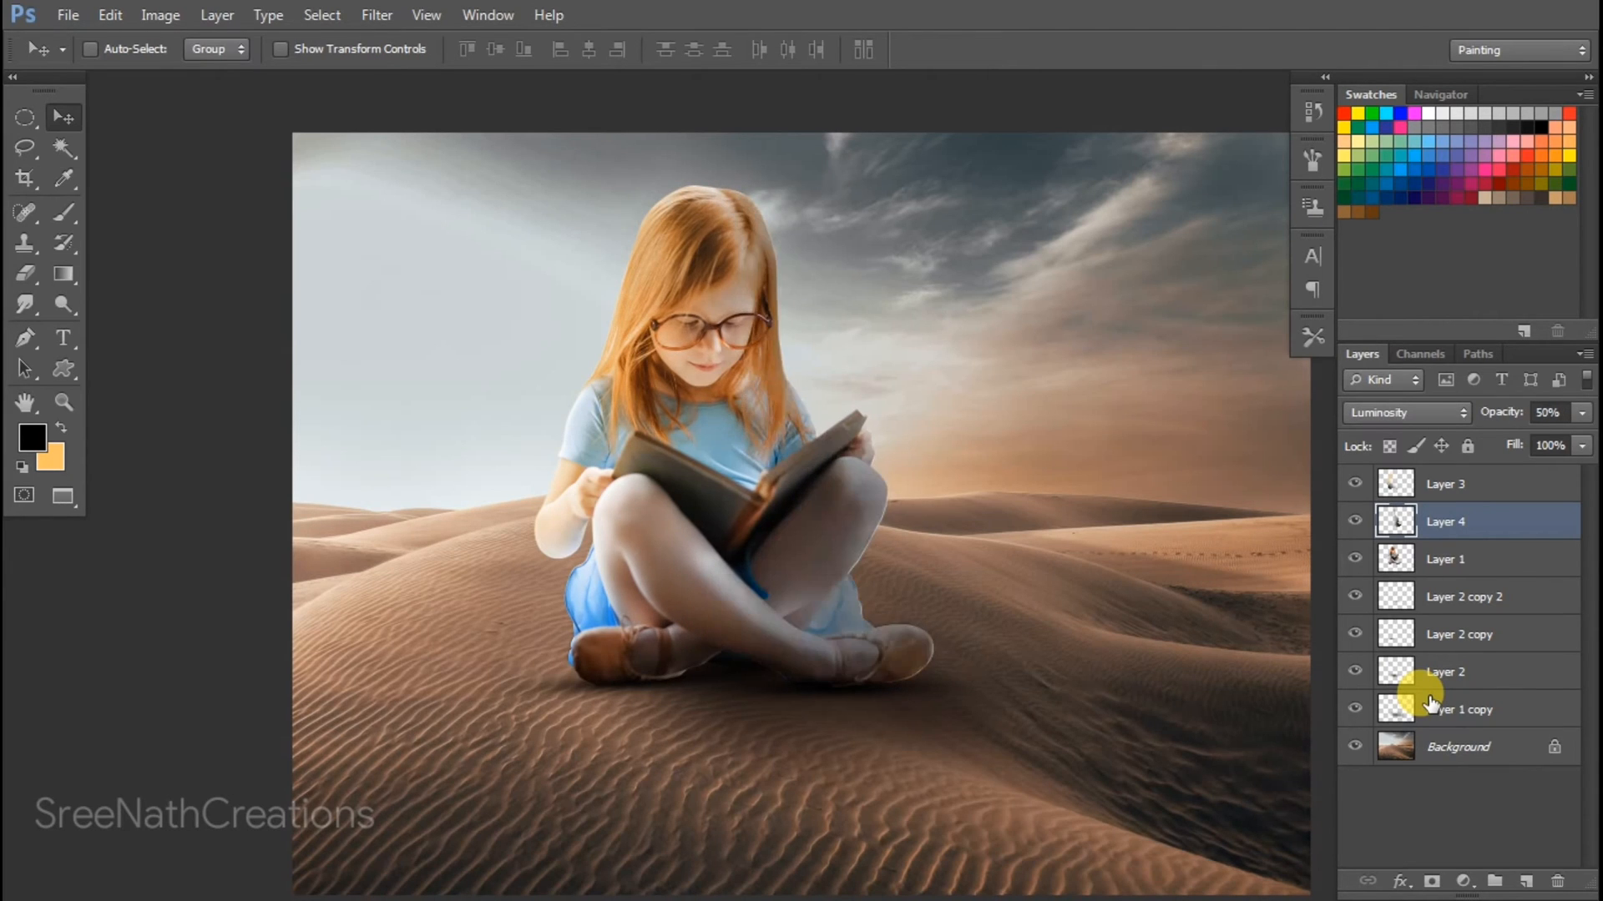
pyautogui.hotkey('shift', '+')
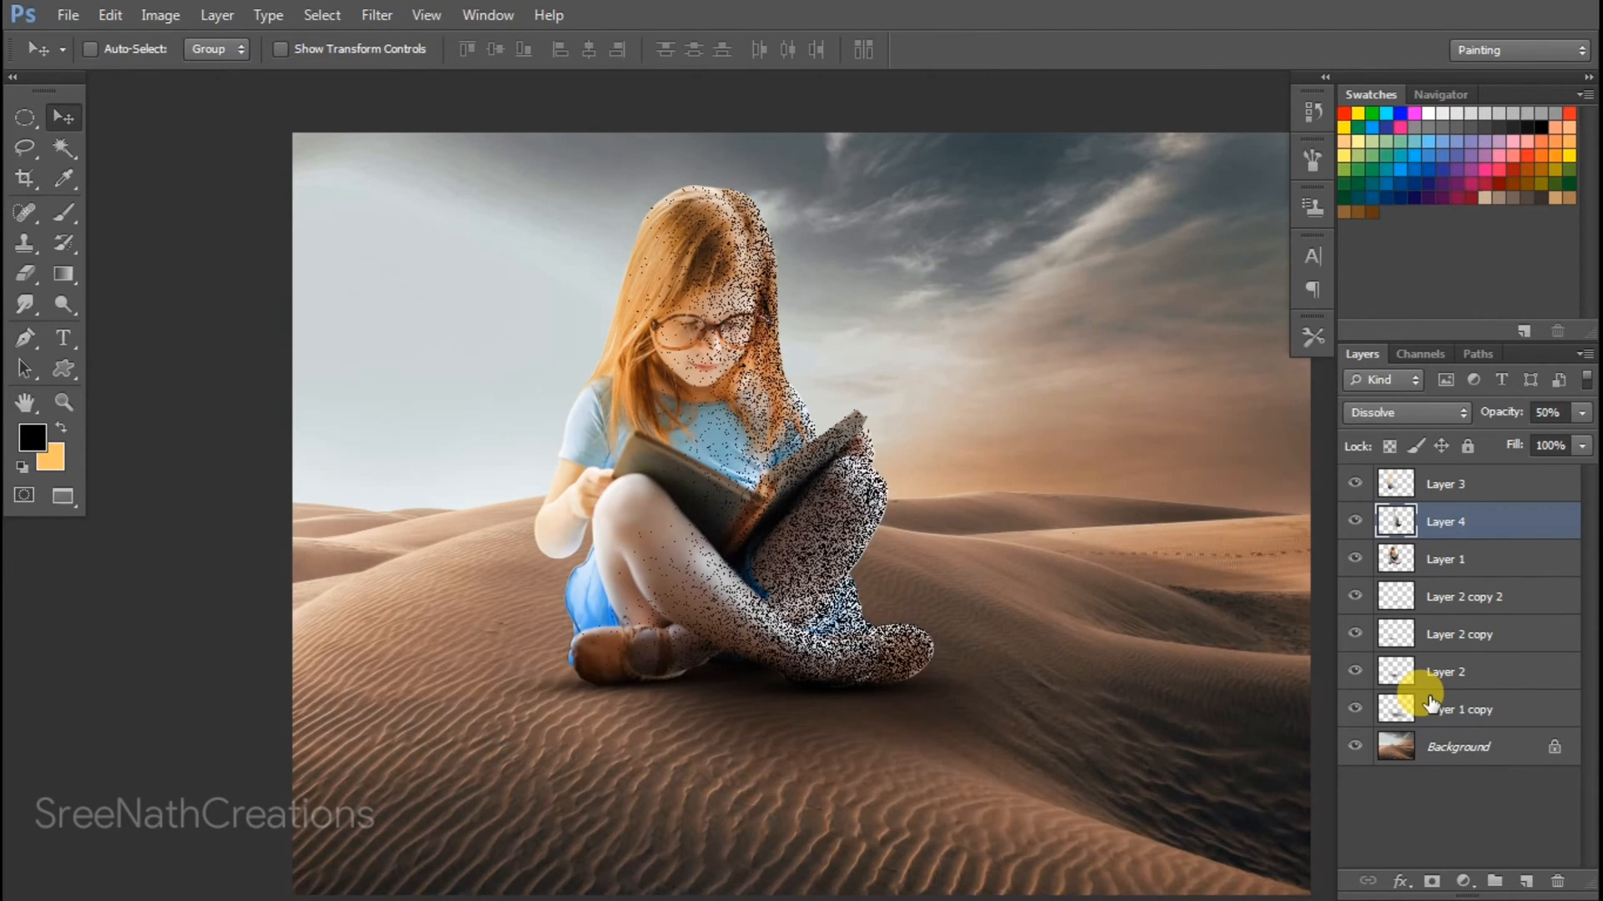
pyautogui.hotkey('shift', '+')
pyautogui.hotkey('shift', '+')
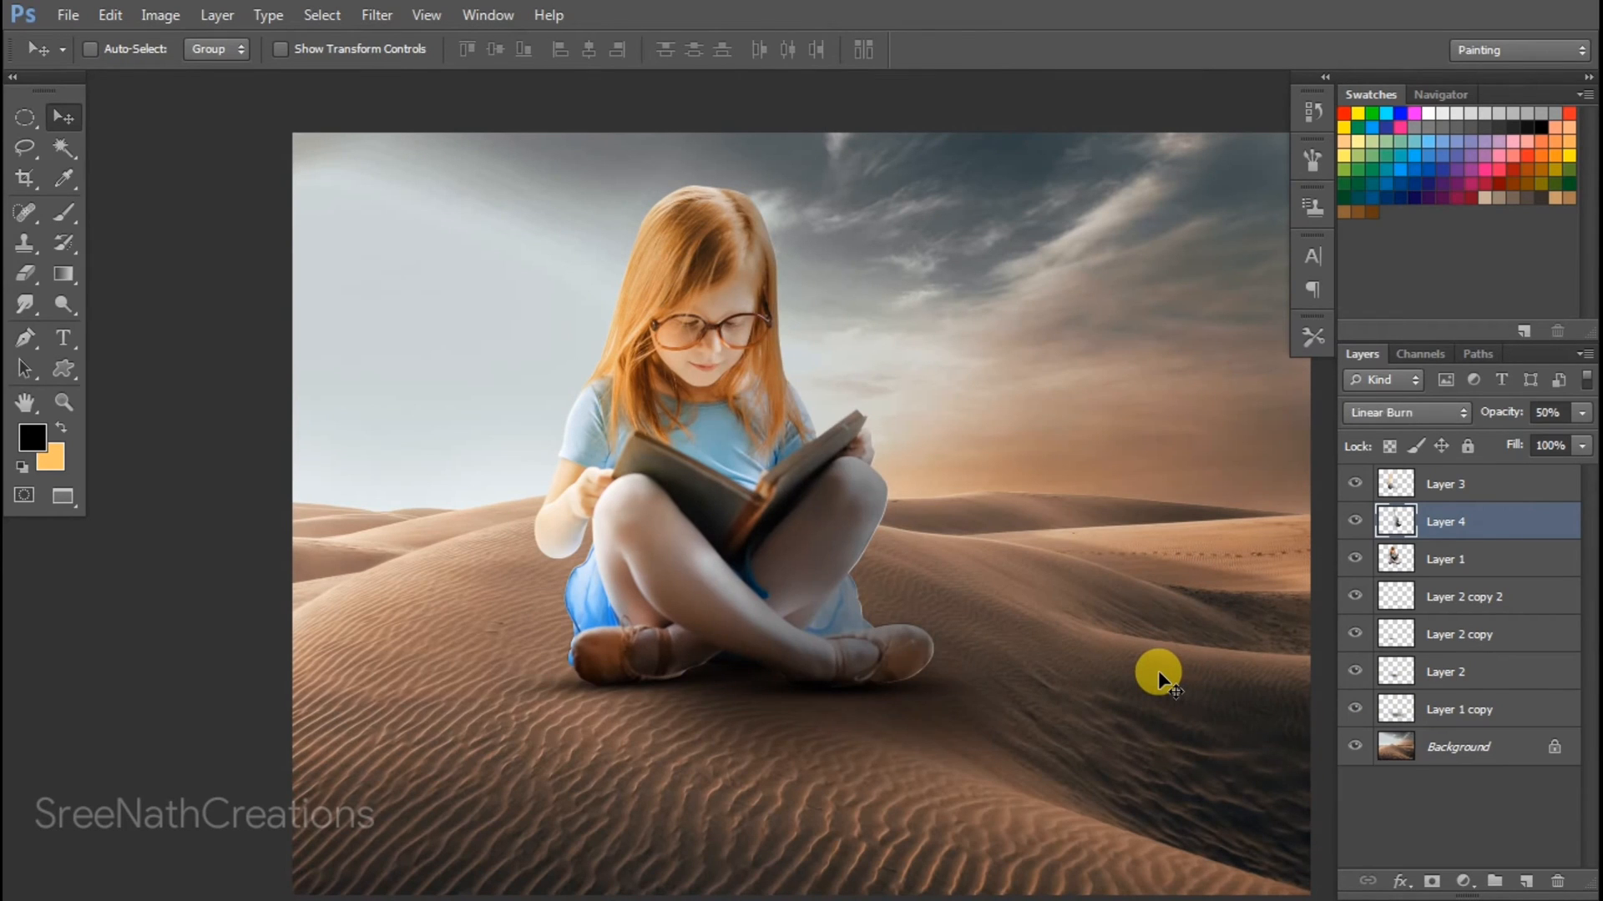
pyautogui.hotkey('shift', '+')
pyautogui.hotkey('shift', '+')
pyautogui.hotkey('shift', '+')
pyautogui.hotkey('shift', '+')
pyautogui.hotkey('shift', '+')
pyautogui.hotkey('shift', '+')
pyautogui.hotkey('shift', '+')
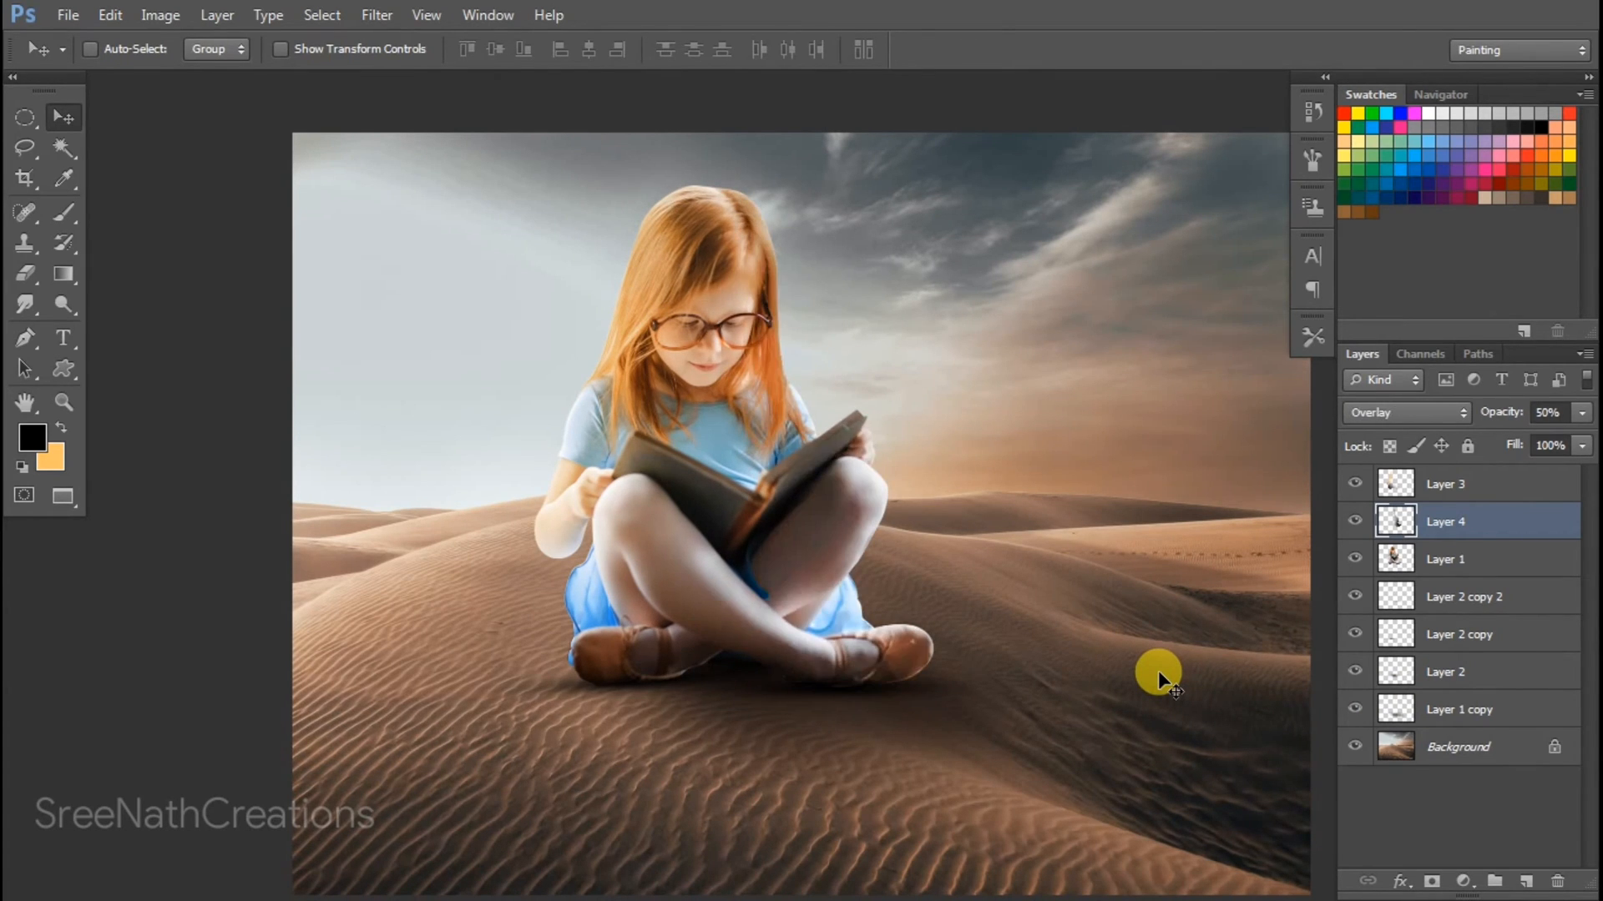
# - Raise Layer 4 to 100% opacity and compare blend modes such as Difference, settling on Hard Light
pyautogui.press('0')
pyautogui.press('0')
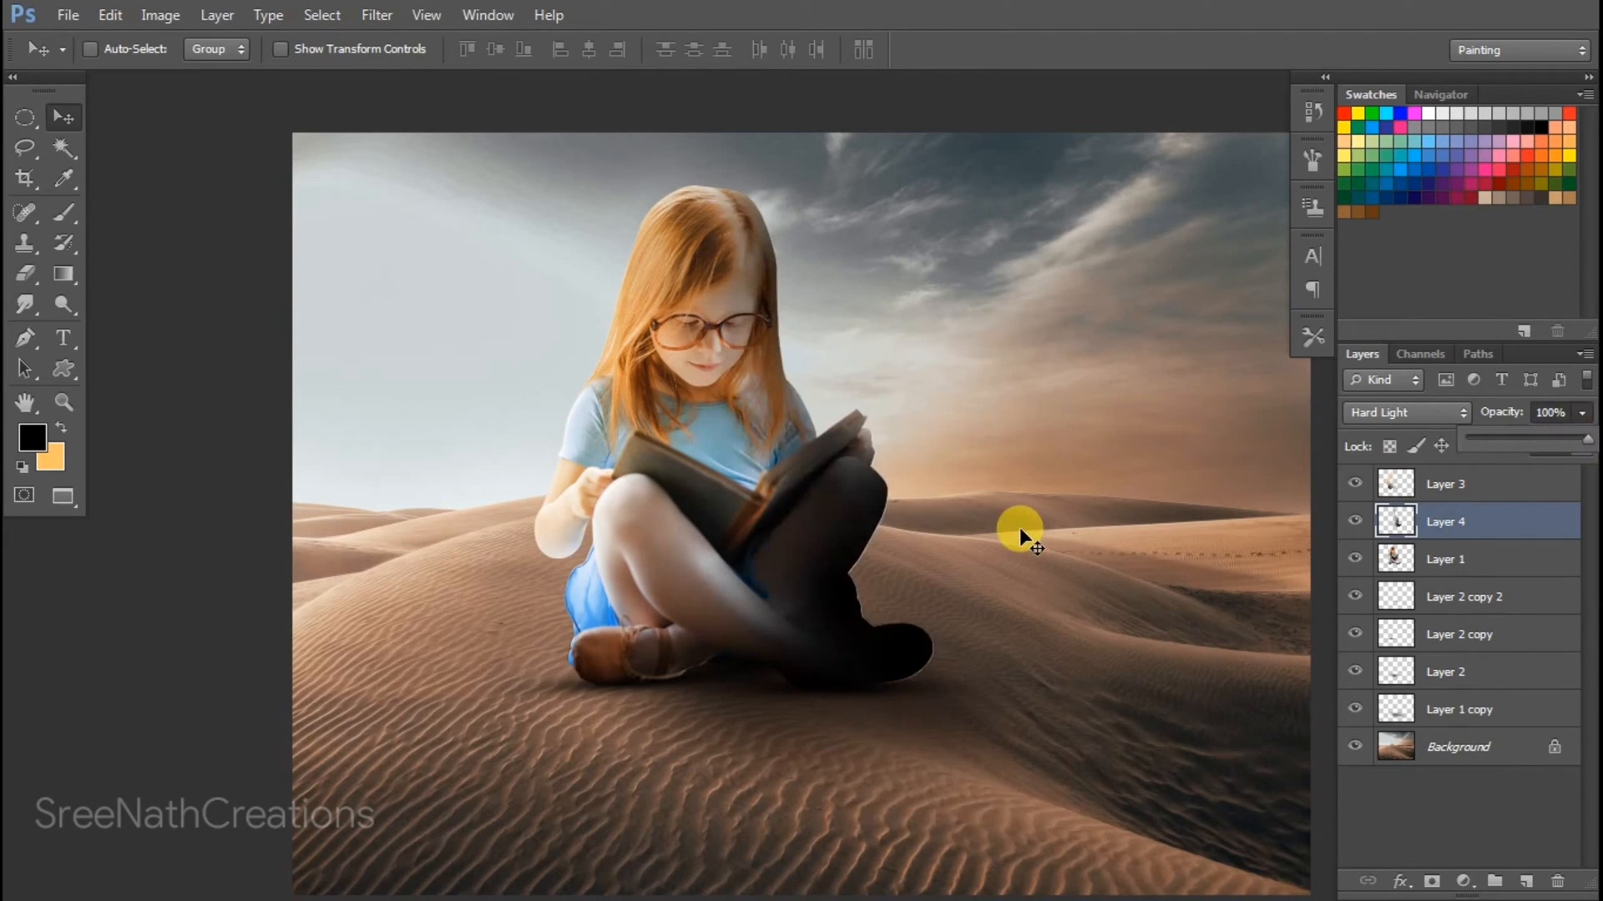
pyautogui.hotkey('shift', '+')
pyautogui.hotkey('shift', '+')
pyautogui.hotkey('shift', '+')
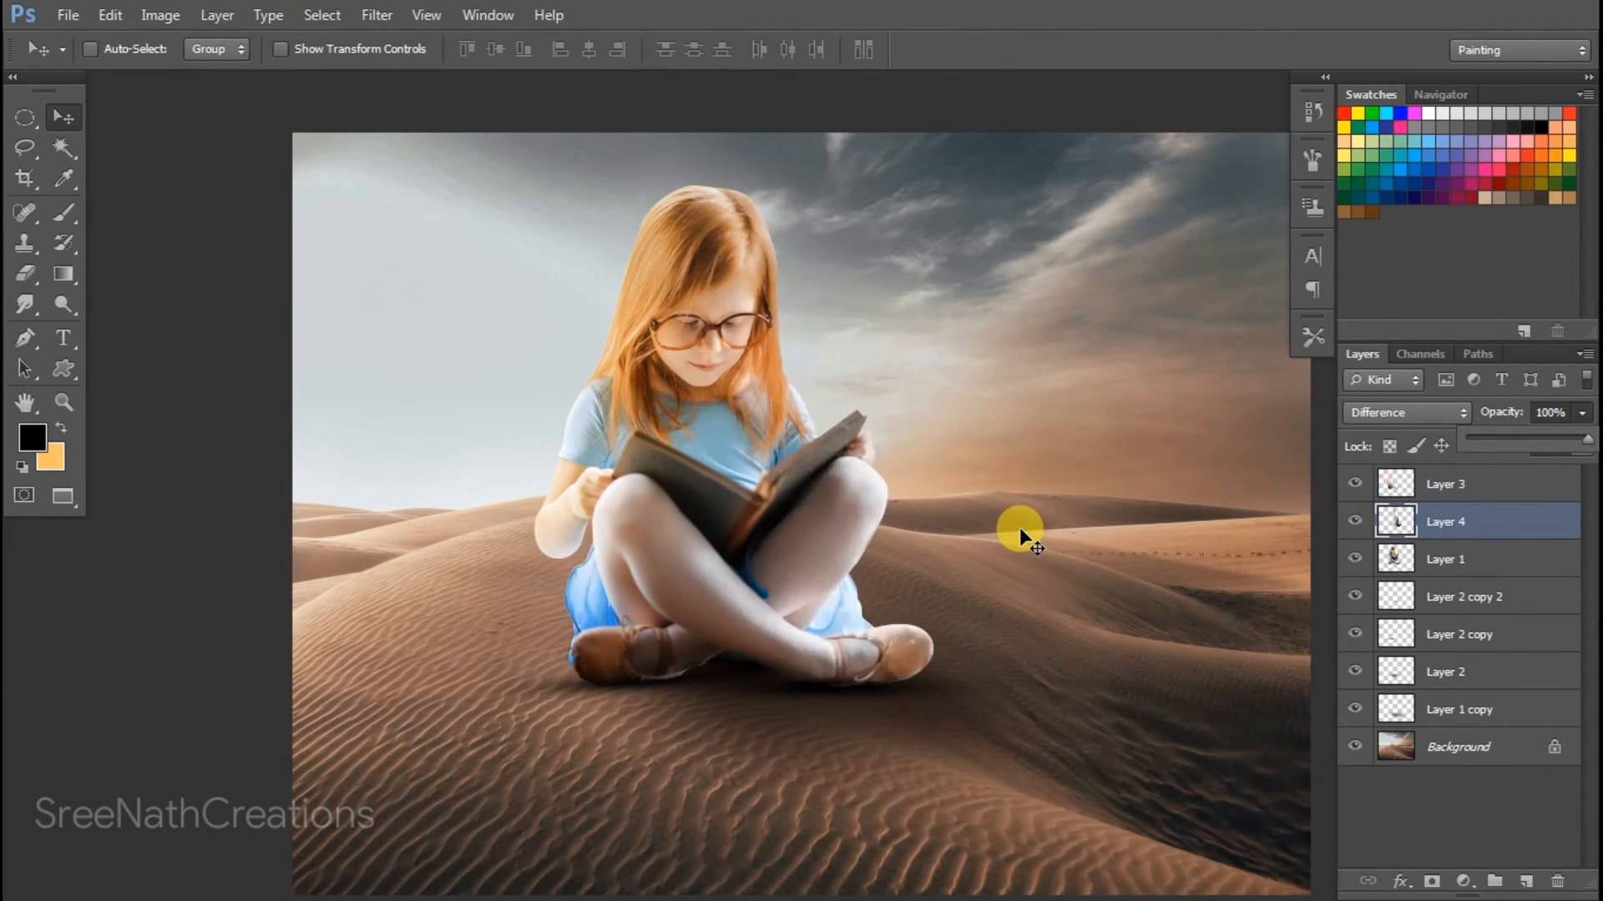
pyautogui.hotkey('shift', '-')
pyautogui.hotkey('shift', '-')
pyautogui.hotkey('shift', '-')
pyautogui.hotkey('shift', '-')
pyautogui.hotkey('shift', '-')
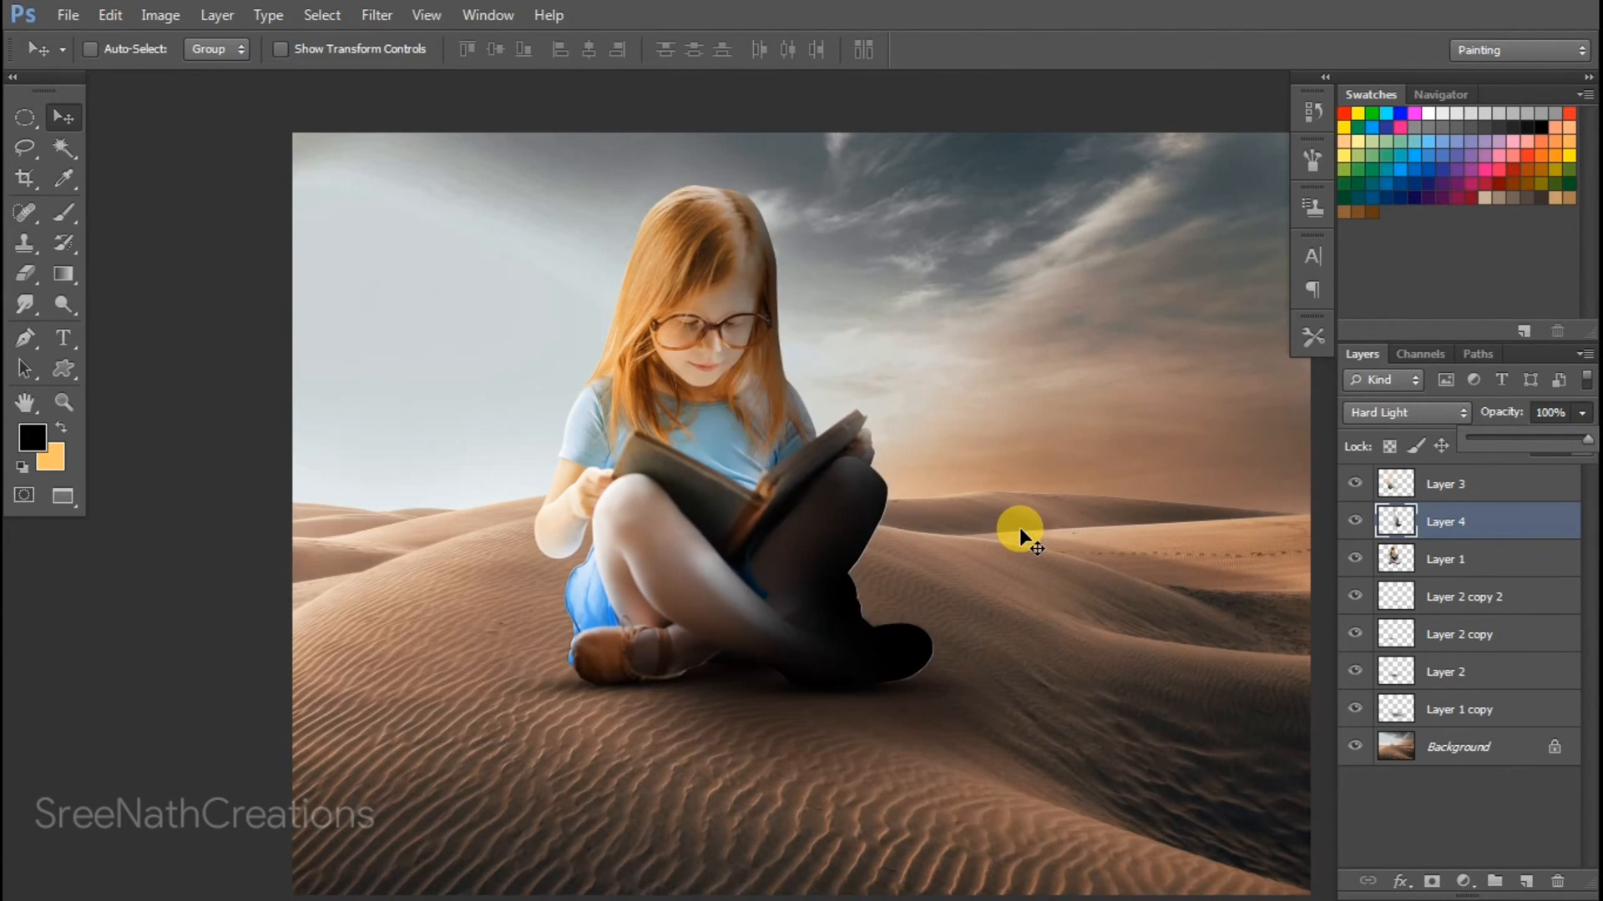
# - Soften the outer edge of the dark shading on Layer 4 using the girl's outline feathered by 8 pixels
pyautogui.hotkey('ctrl', '+')
pyautogui.hotkey('ctrl', '-')
pyautogui.hotkey('ctrl', '+')
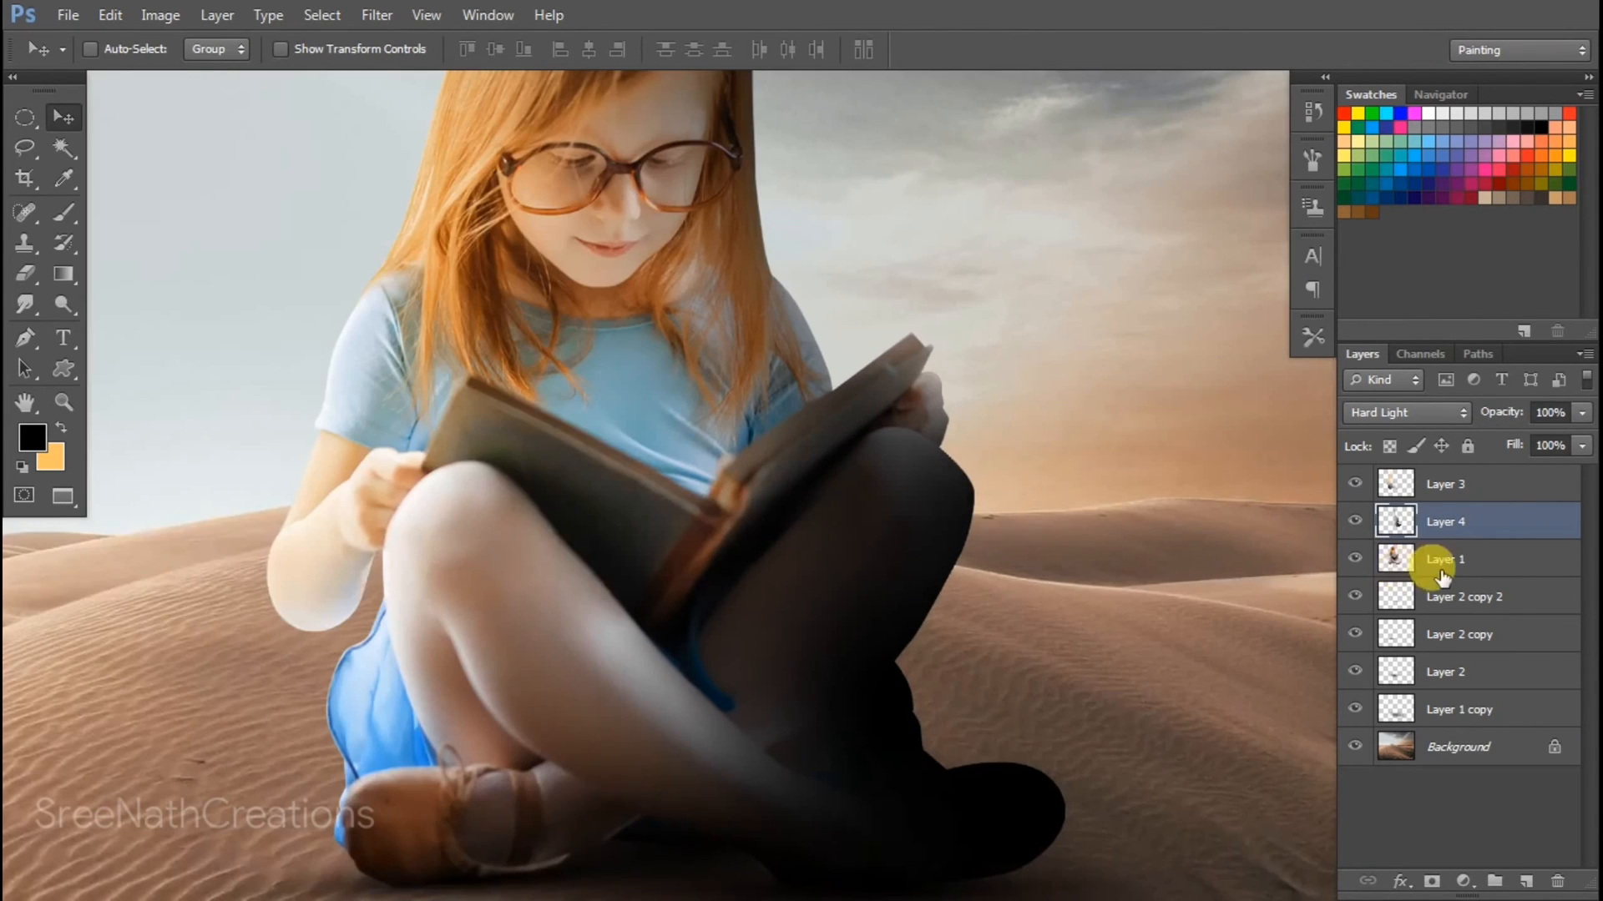
pyautogui.keyDown('ctrl'); pyautogui.click(1396, 558); pyautogui.keyUp('ctrl')
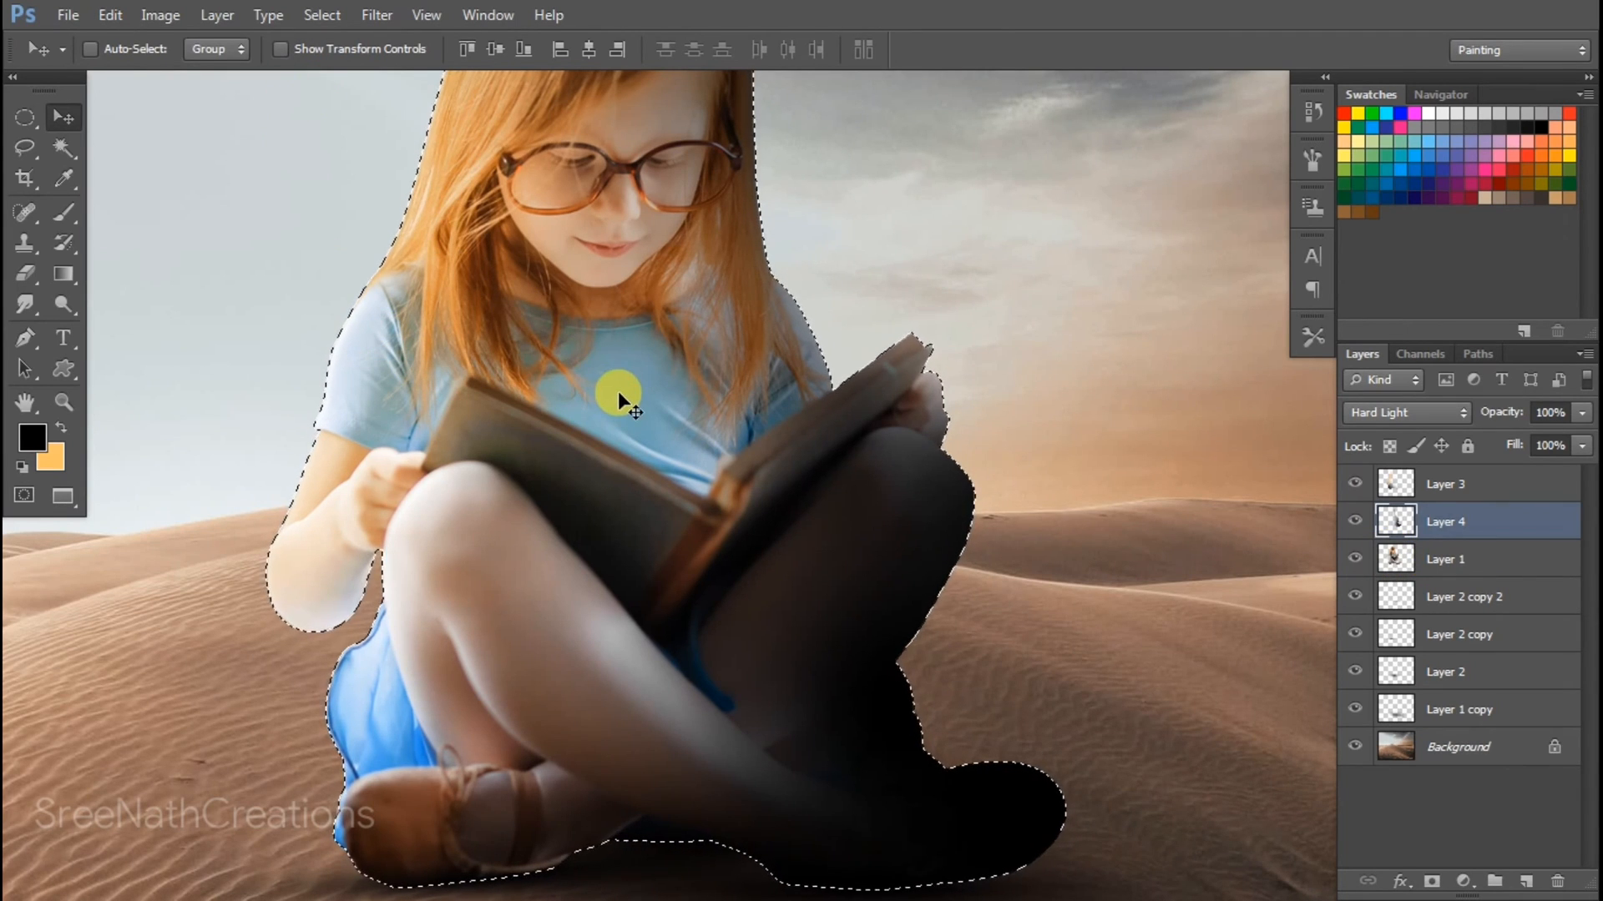
pyautogui.hotkey('shift', 'F6')
pyautogui.write('8')
pyautogui.press('Return')
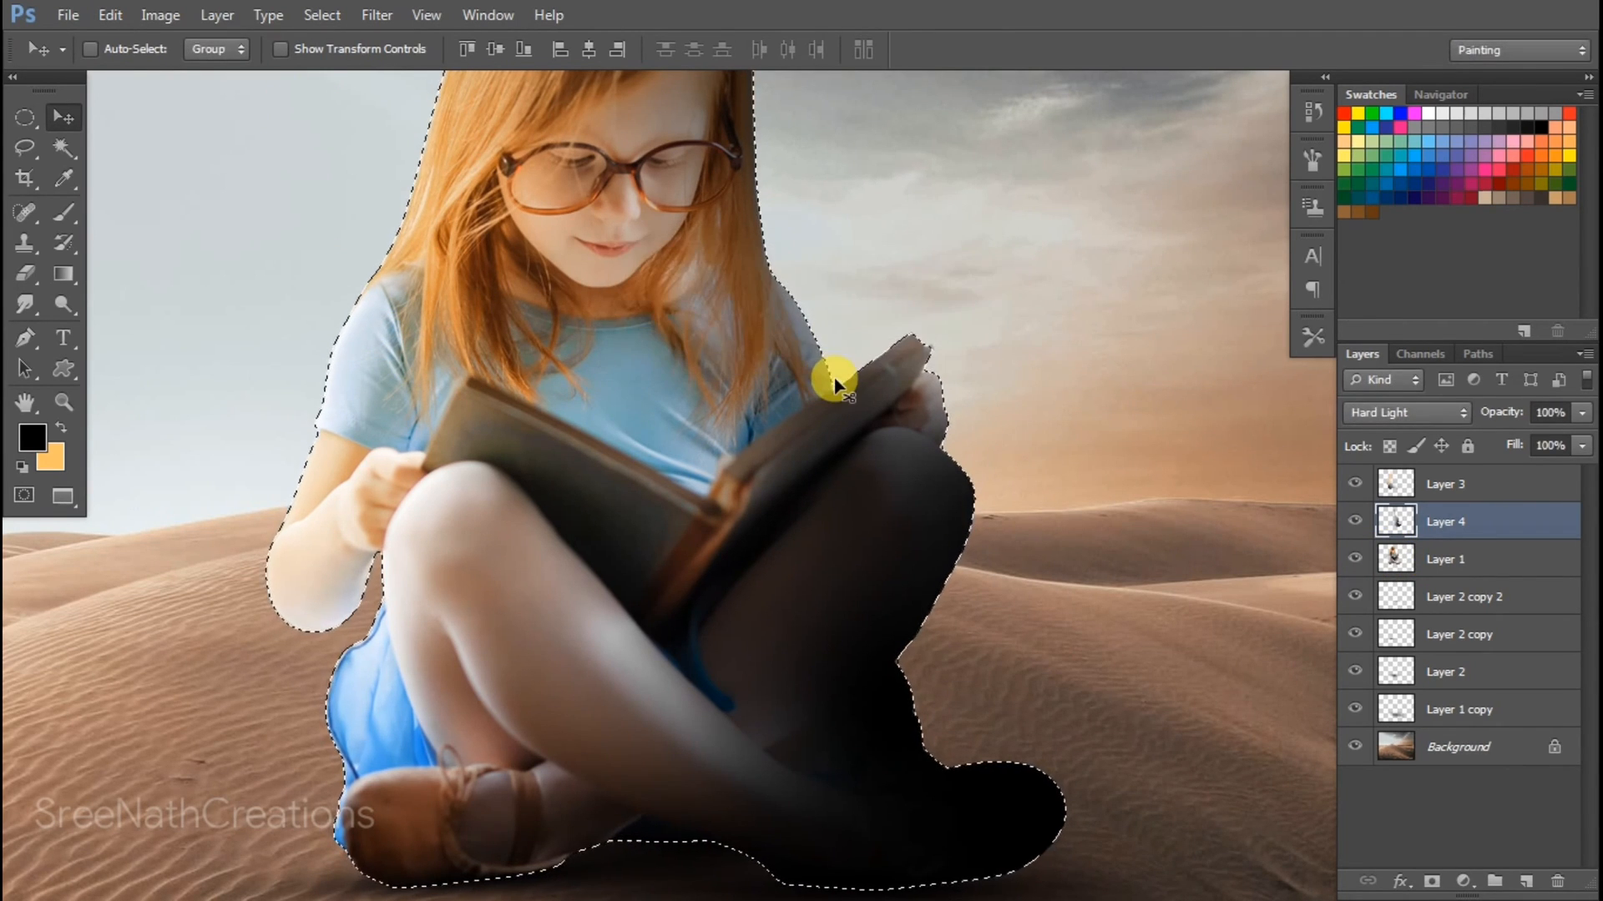
pyautogui.hotkey('ctrl', 'd')
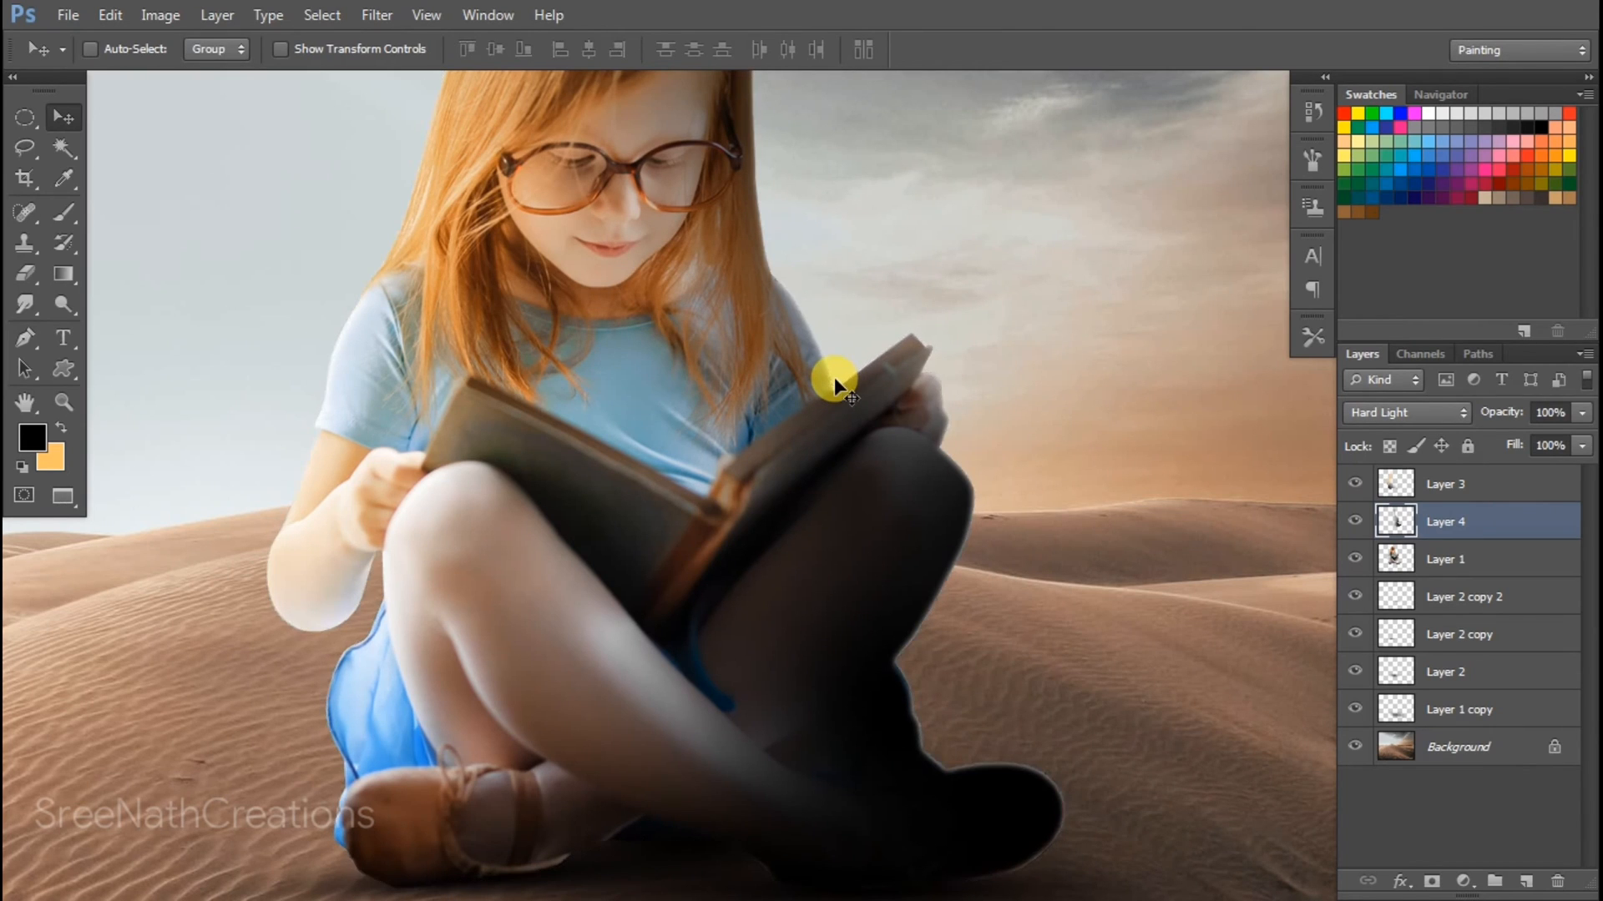
pyautogui.keyDown('ctrl'); pyautogui.click(1396, 521); pyautogui.keyUp('ctrl')
pyautogui.hotkey('ctrl', 'd')
# - Darken the girl on Layer 1 with a Brightness/Contrast adjustment of brightness -76 and contrast 8
pyautogui.scroll(-3, 1295, 583)
pyautogui.scroll(2, 1234, 572)
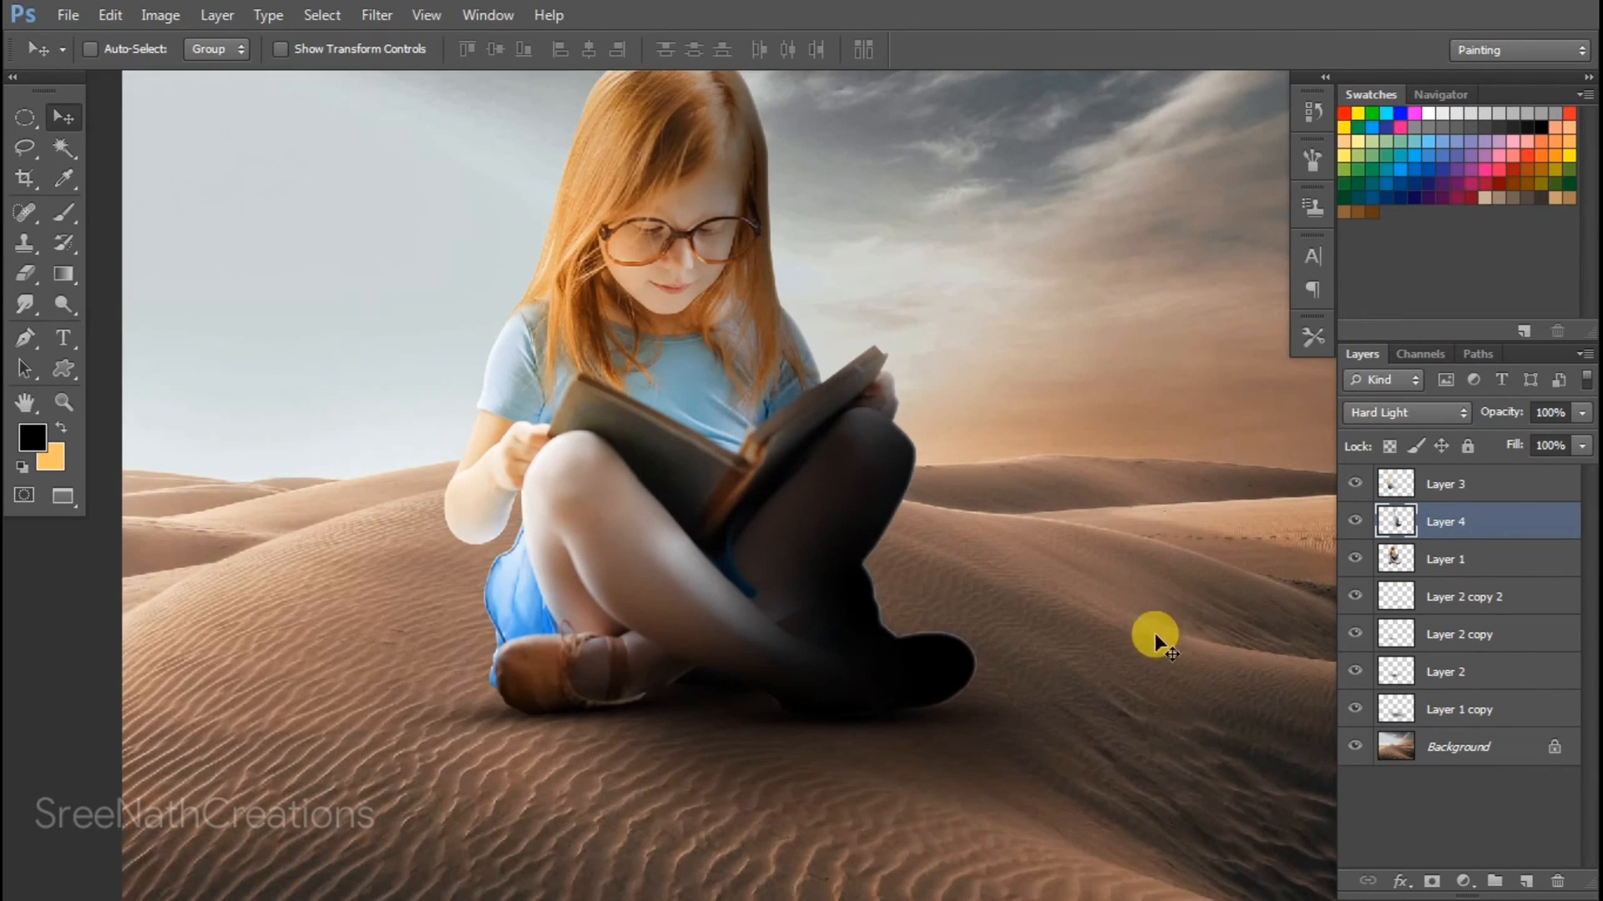
pyautogui.rightClick(551, 469)
pyautogui.click(1479, 560)
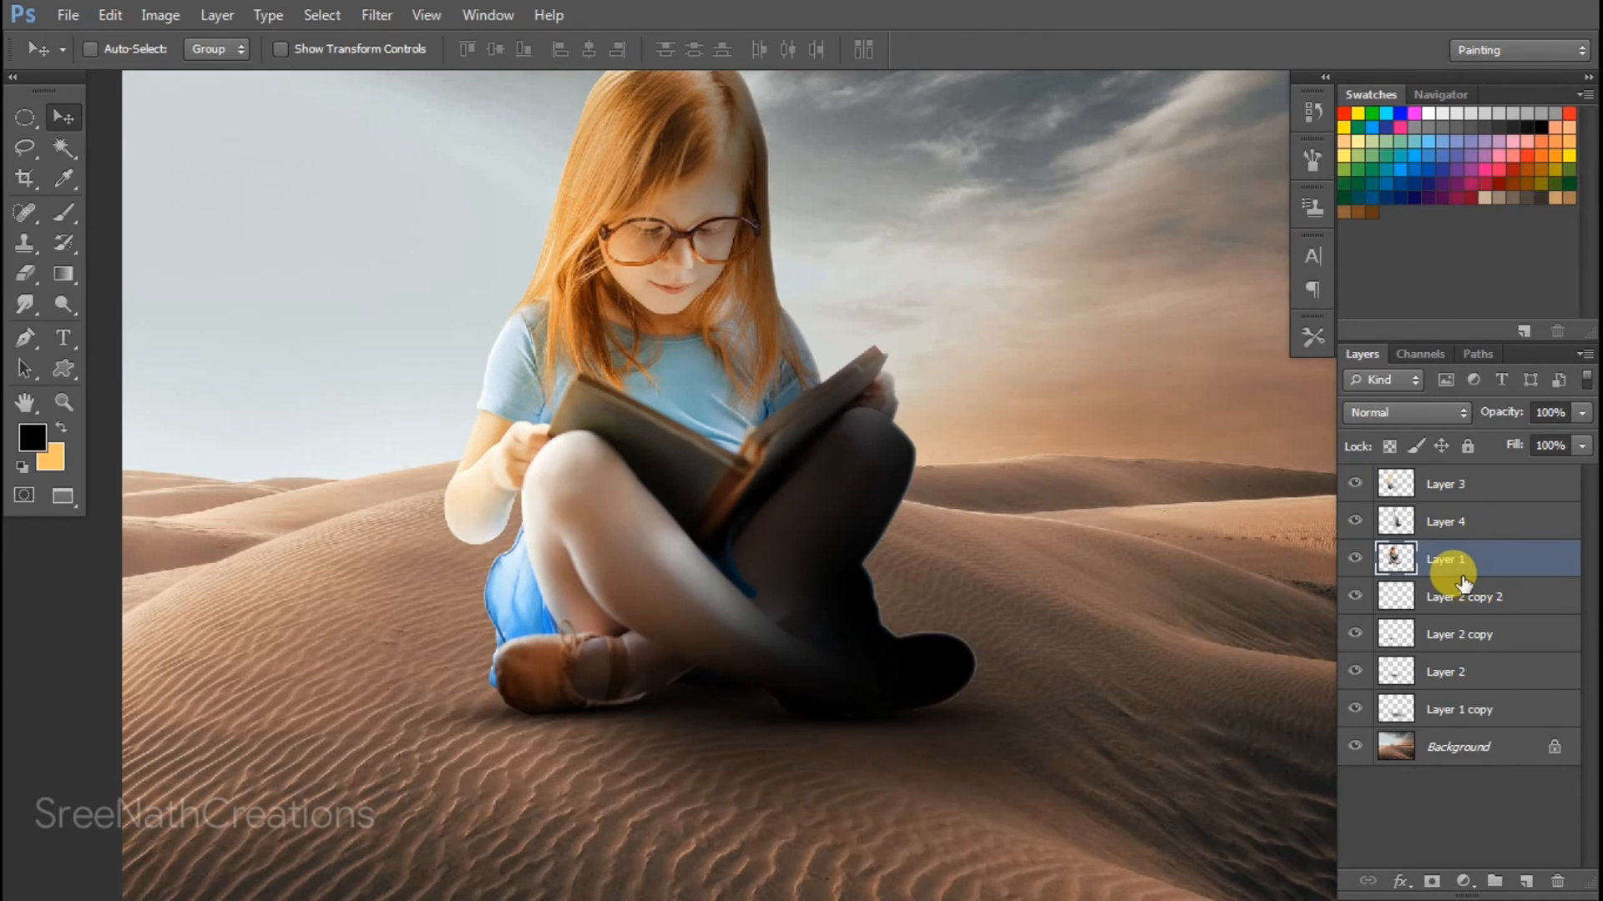
pyautogui.scroll(-1, 734, 332)
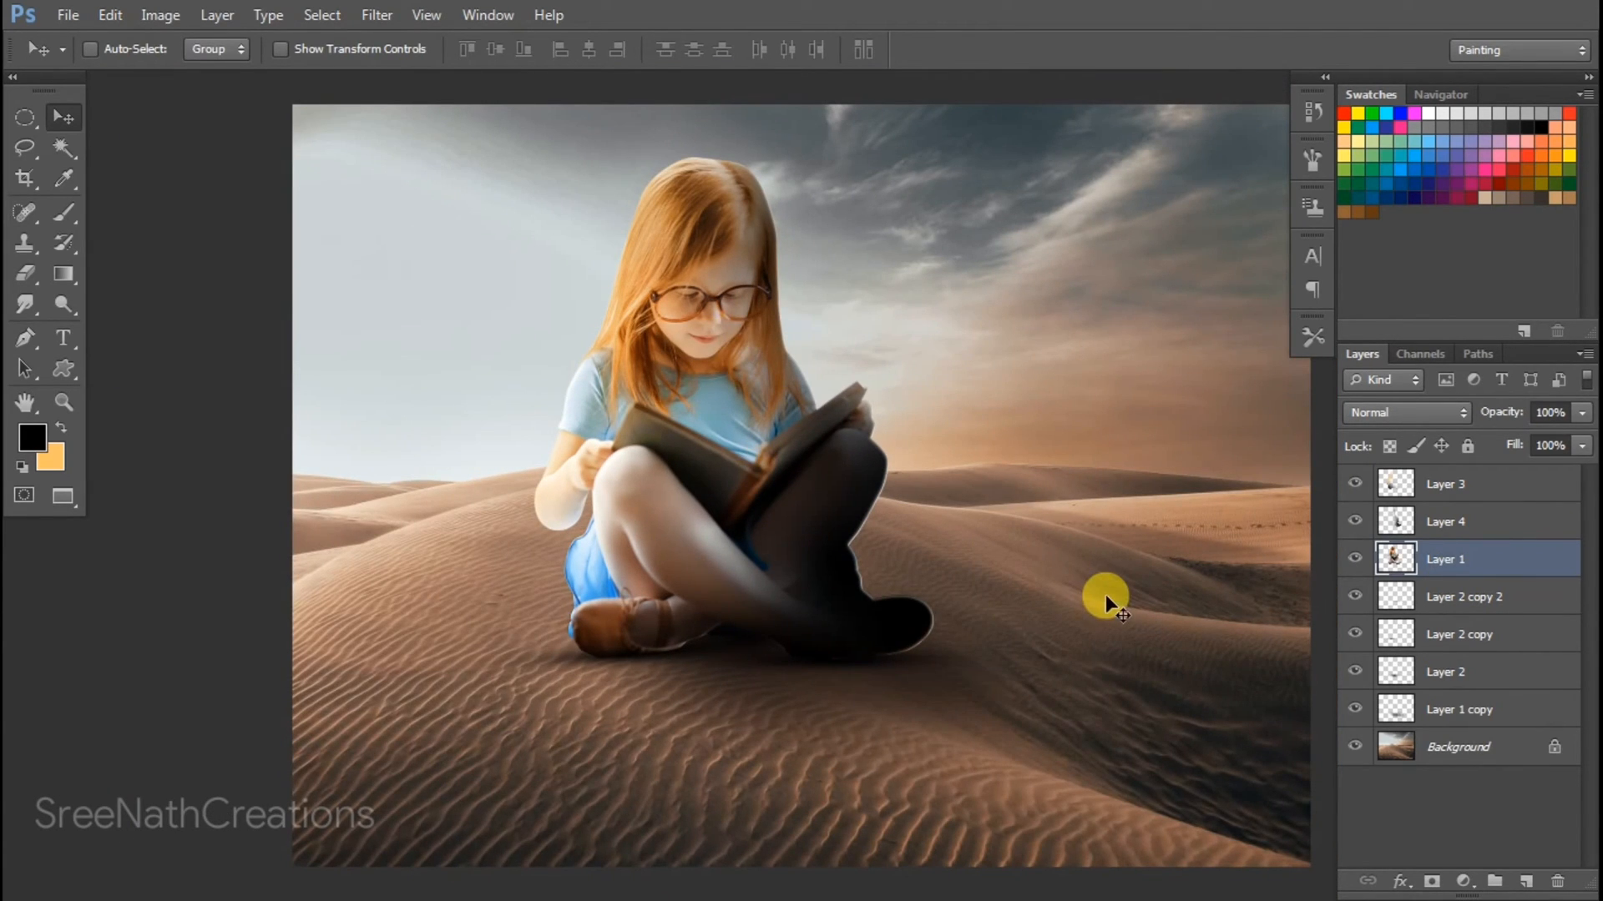
pyautogui.hotkey('alt', 'i')
pyautogui.press('a')
pyautogui.press('c')
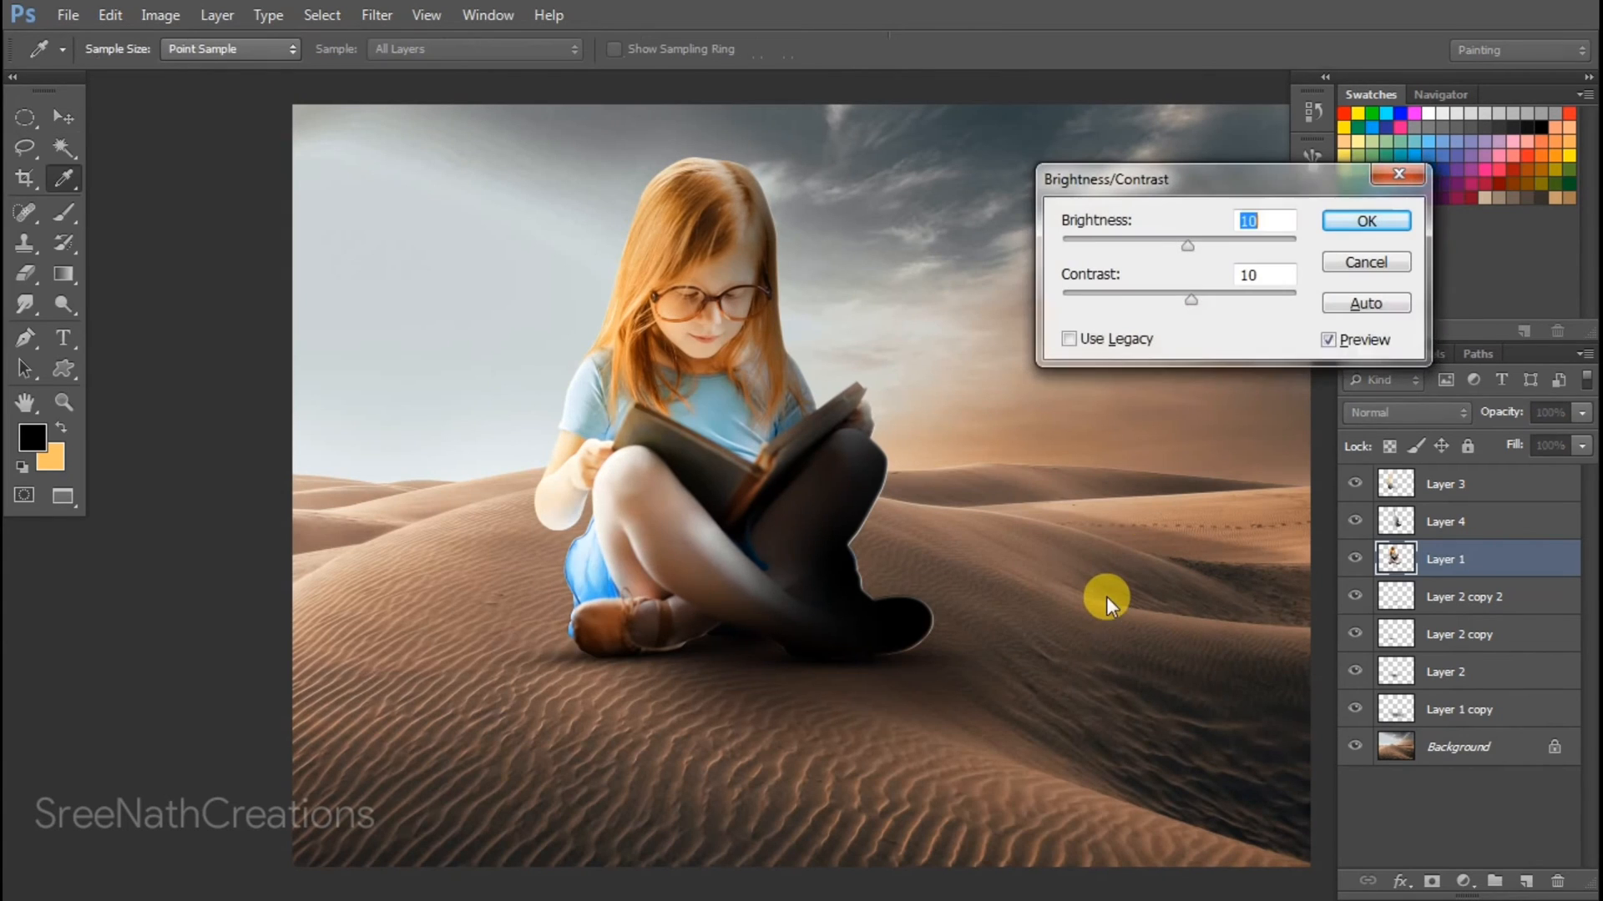
pyautogui.moveTo(1169, 294); pyautogui.dragTo(1257, 300)
pyautogui.moveTo(1165, 245); pyautogui.dragTo(1131, 242)
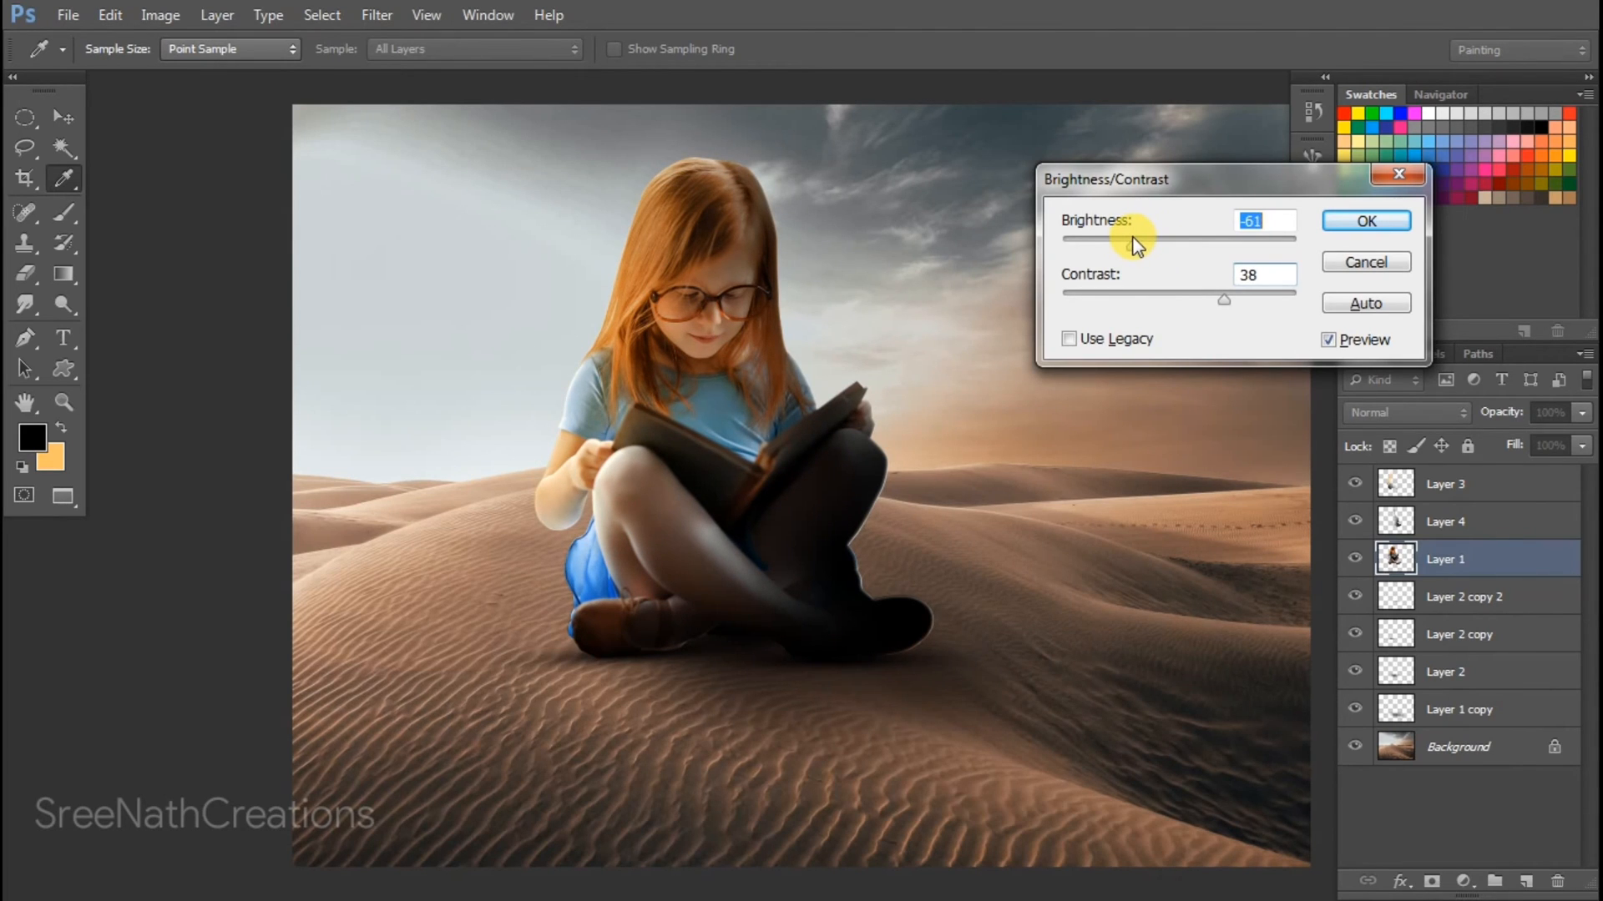
pyautogui.moveTo(1224, 299); pyautogui.dragTo(1189, 305)
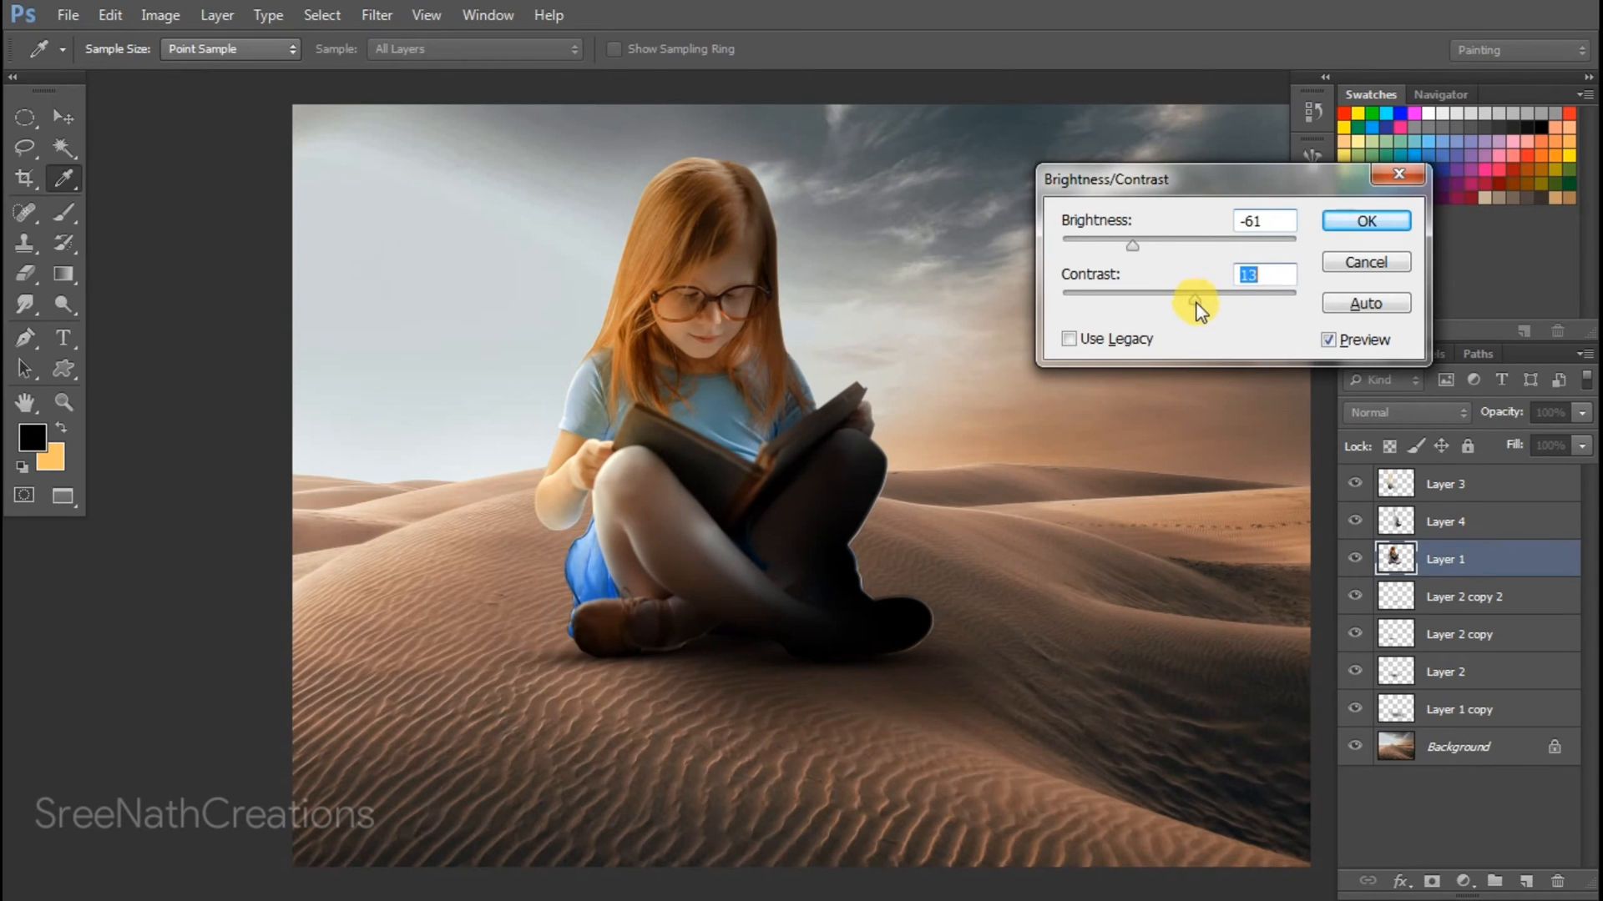
pyautogui.moveTo(1146, 244); pyautogui.dragTo(1116, 247)
pyautogui.moveTo(1199, 306); pyautogui.dragTo(1191, 297)
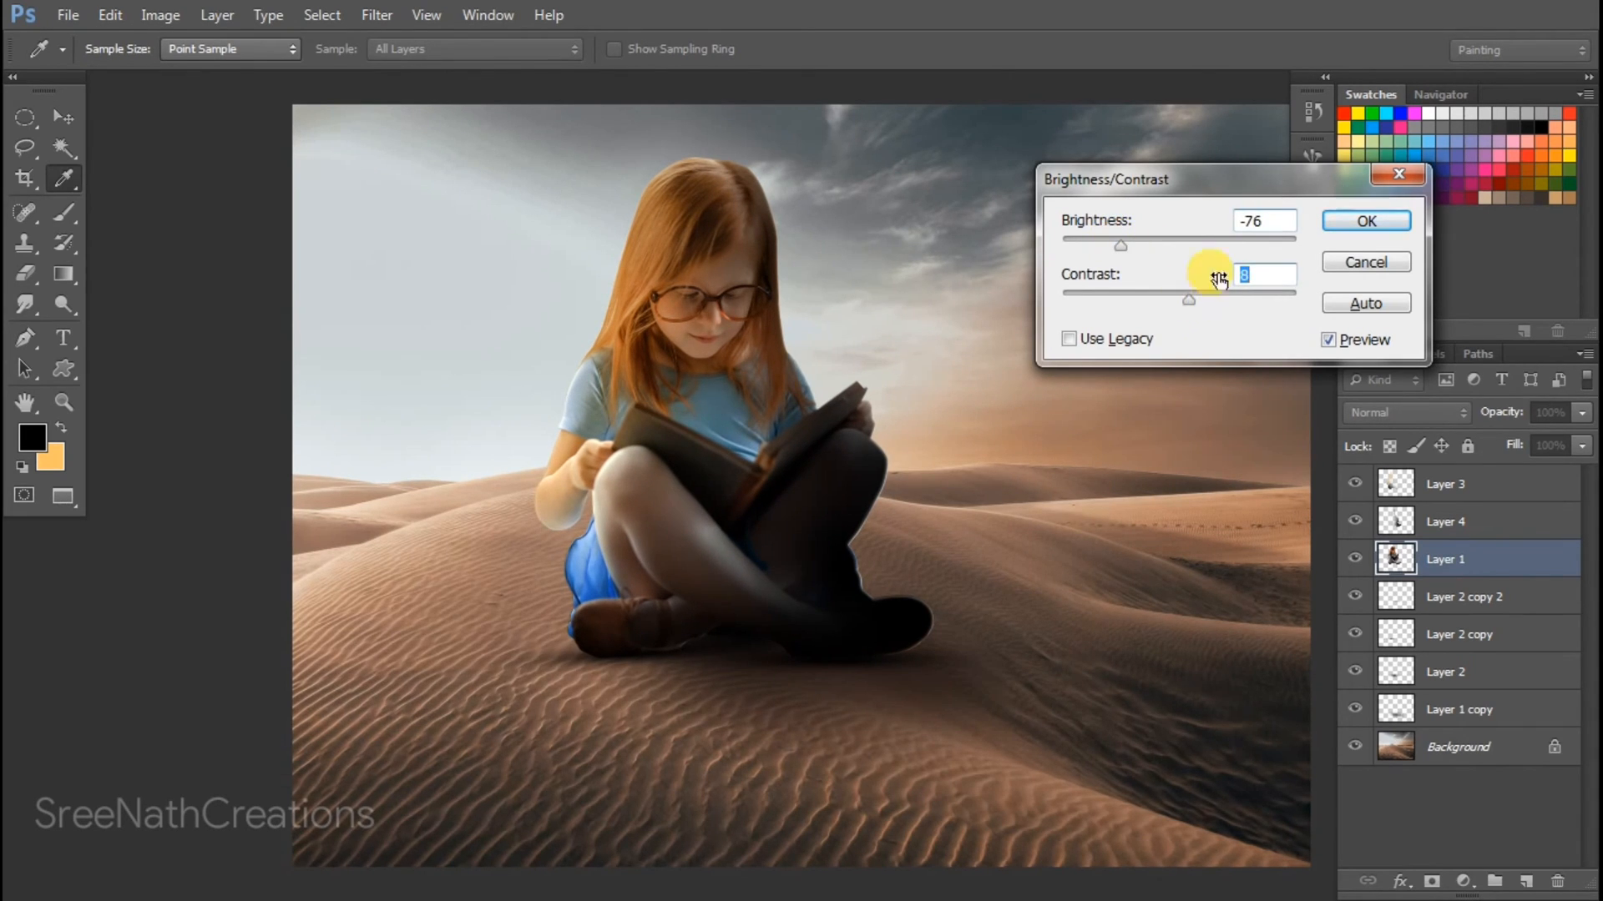
pyautogui.press('Return')
# - Make Layer 4's shading active and set it to Luminosity blending at 49% opacity
pyautogui.press('v')
pyautogui.rightClick(878, 446)
pyautogui.click(925, 468)
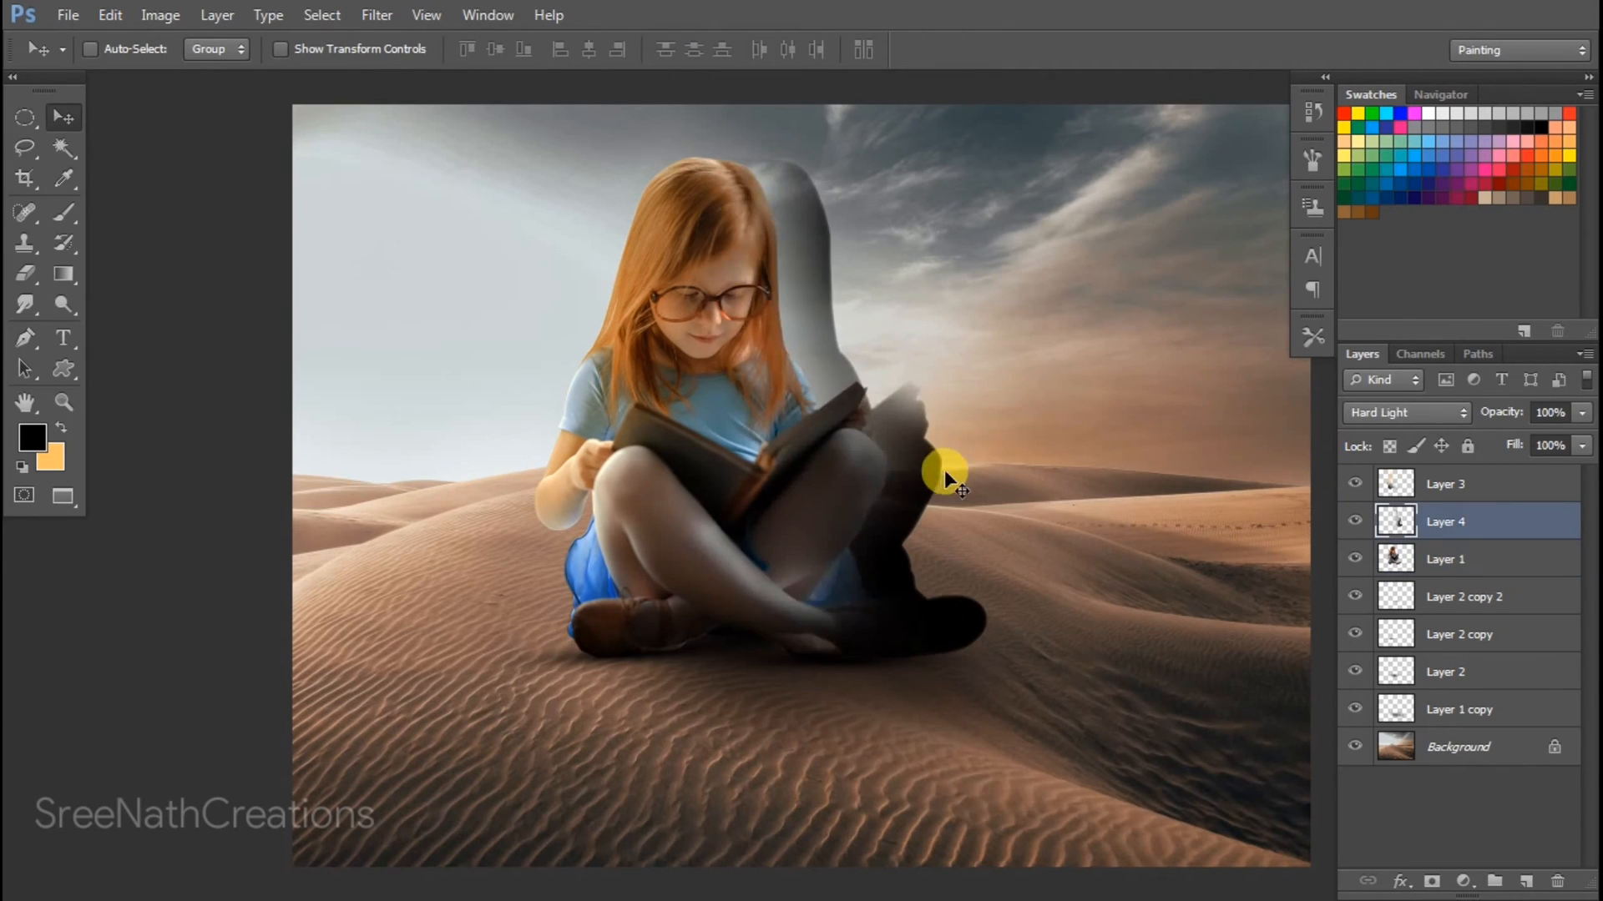
pyautogui.click(1582, 412)
pyautogui.moveTo(1570, 442); pyautogui.dragTo(1541, 438)
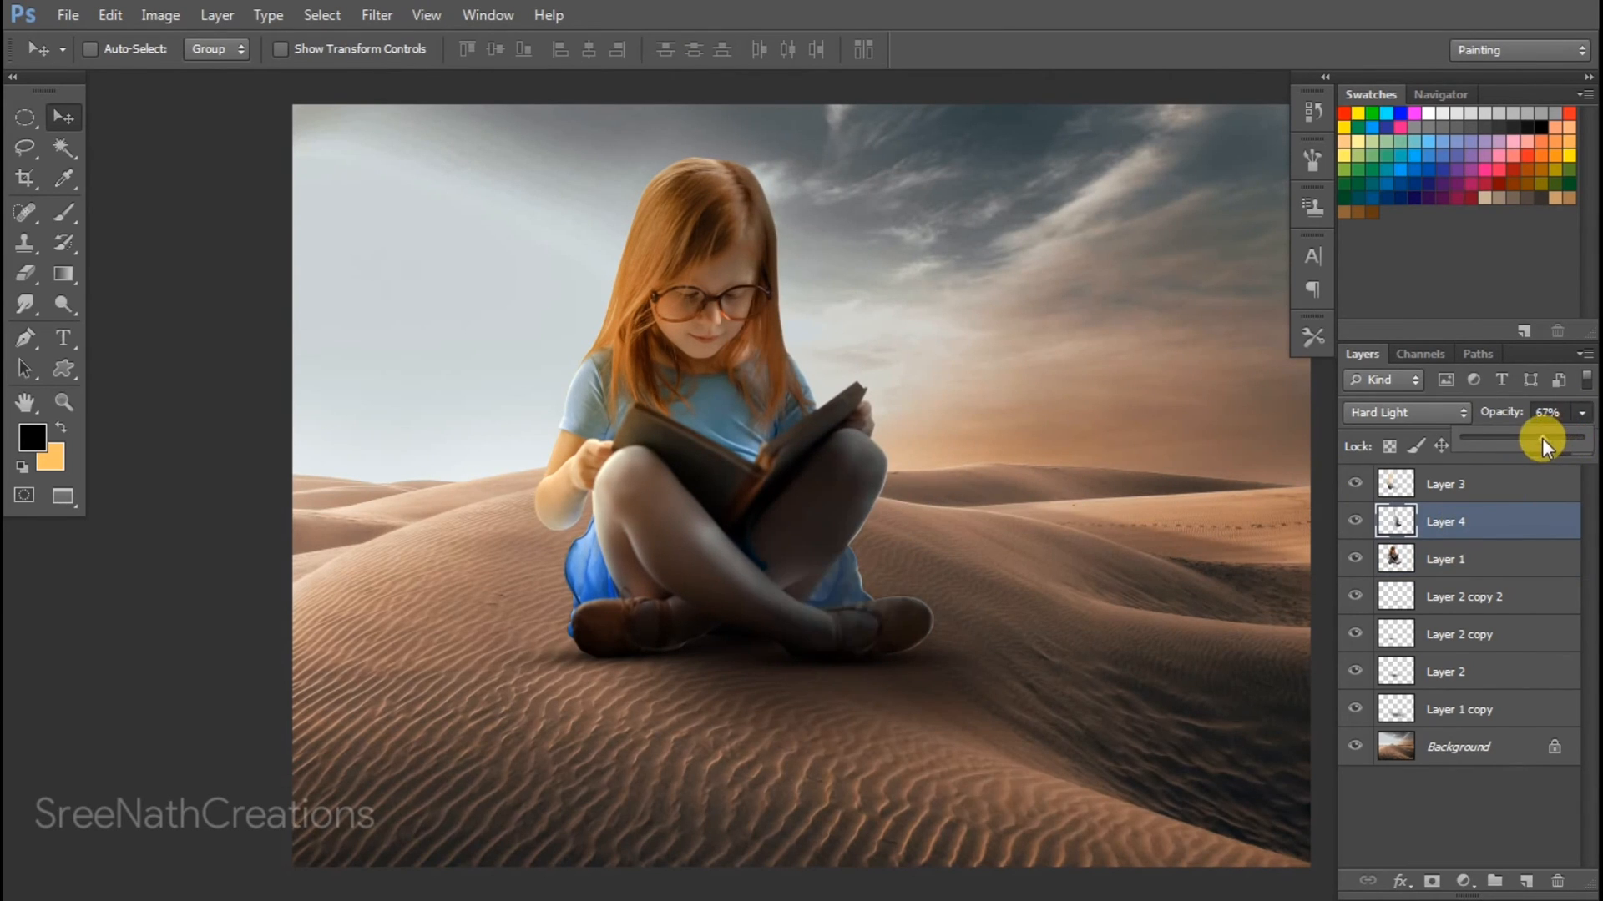
pyautogui.click(1419, 412)
pyautogui.click(1404, 592)
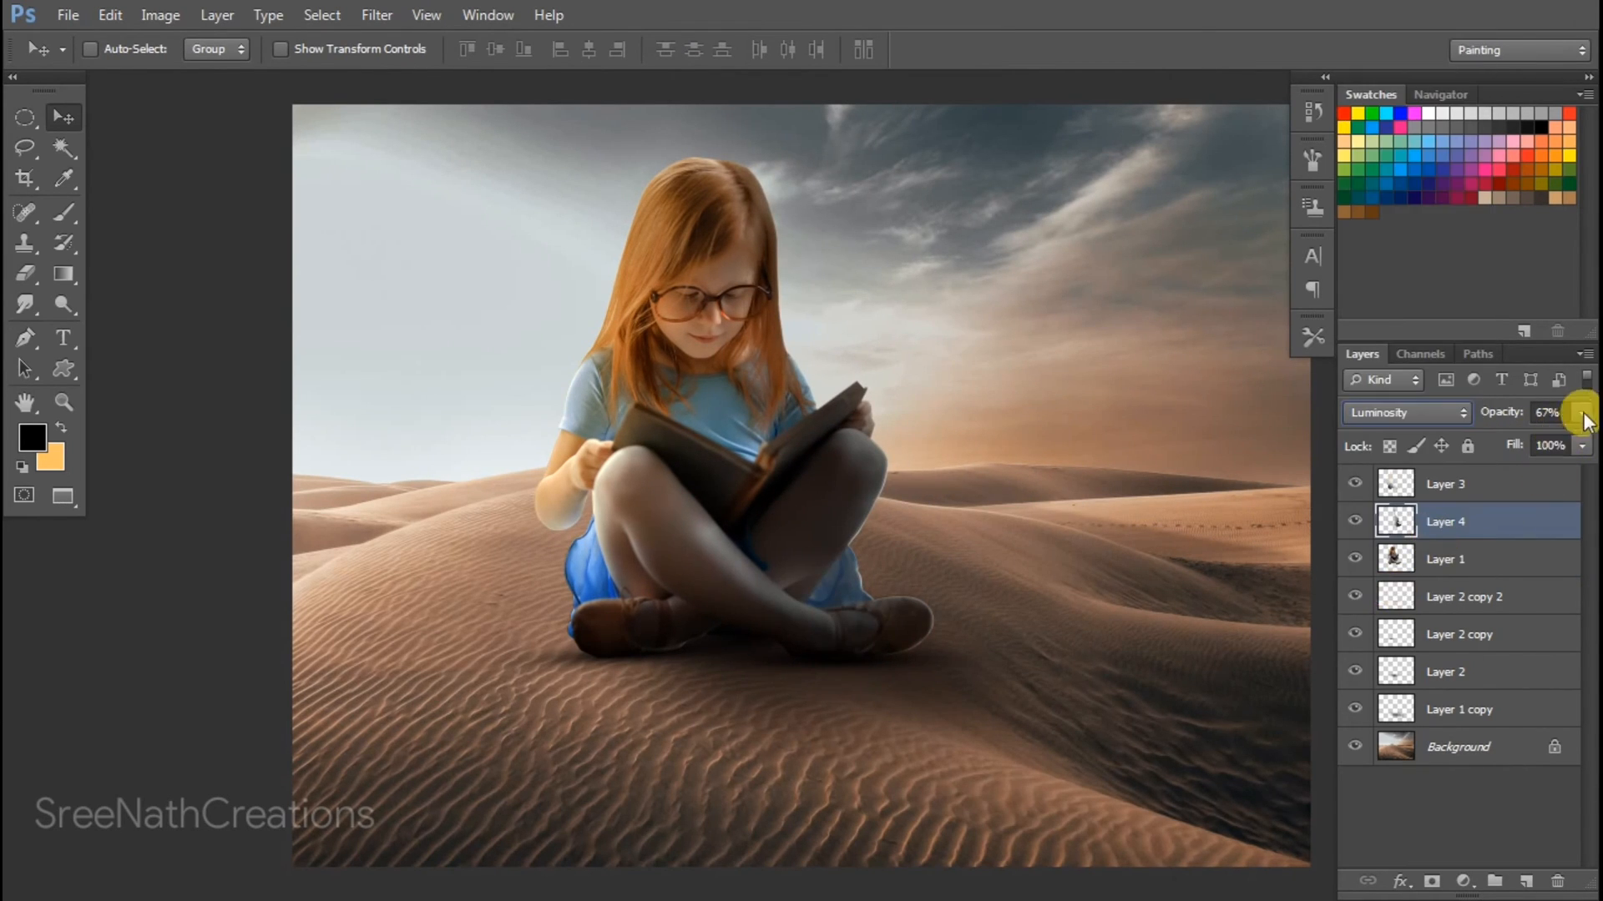
pyautogui.moveTo(1539, 437); pyautogui.dragTo(1526, 437)
pyautogui.hotkey('ctrl', '-')
pyautogui.hotkey('ctrl', '-')
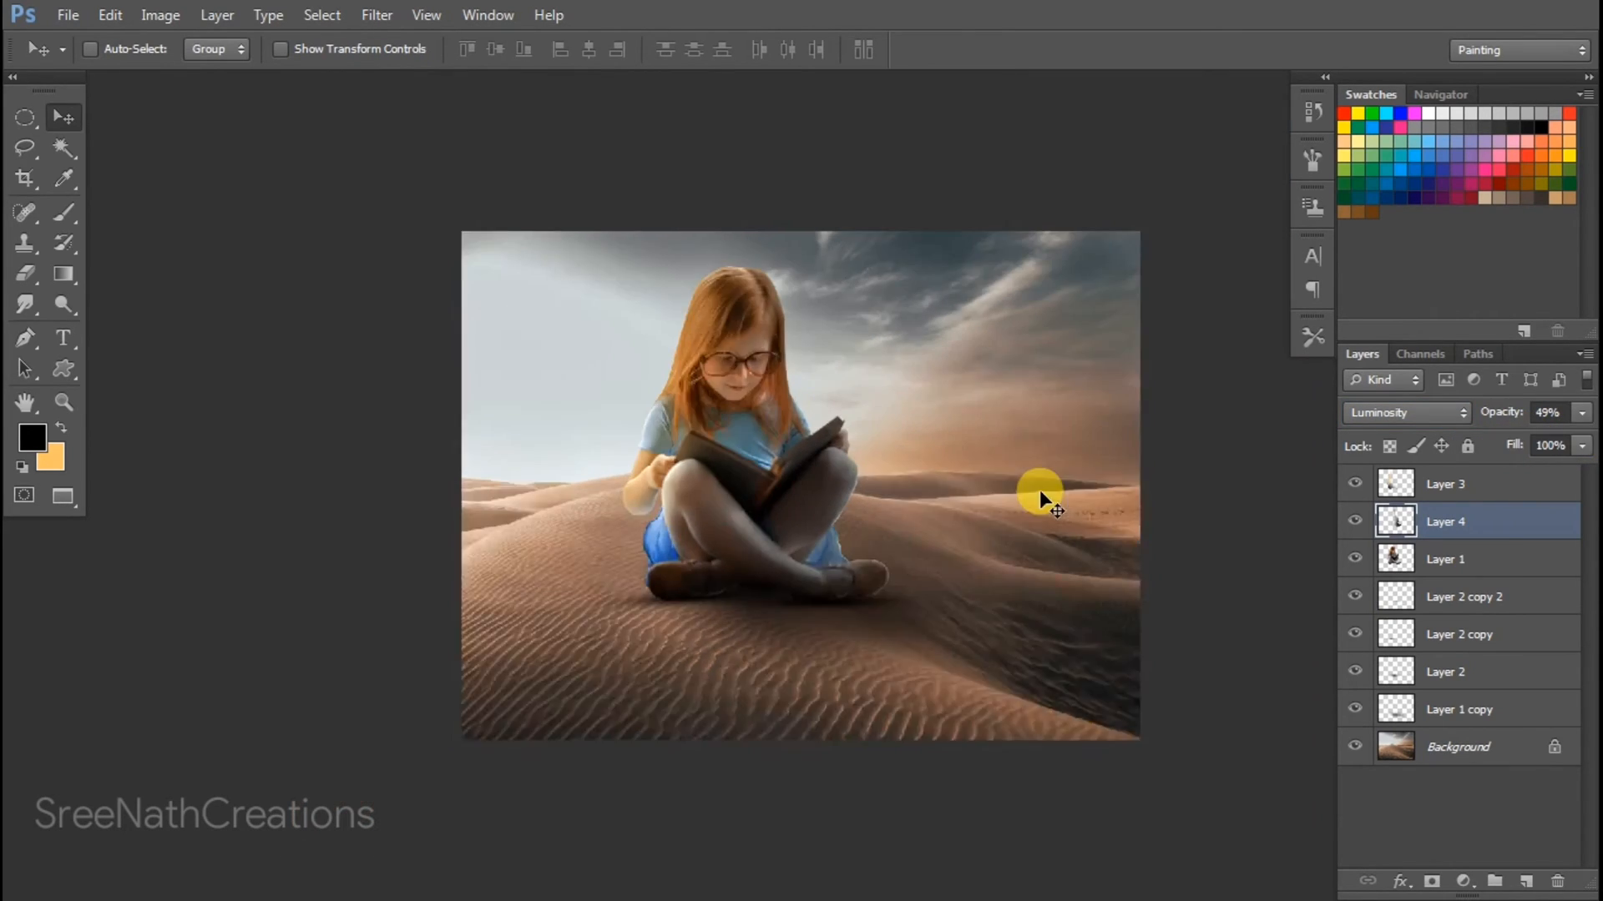
# - Add a new empty layer directly above Layer 3 and ready the Brush tool for painting on it
pyautogui.hotkey('ctrl', '+')
pyautogui.hotkey('ctrl', '+')
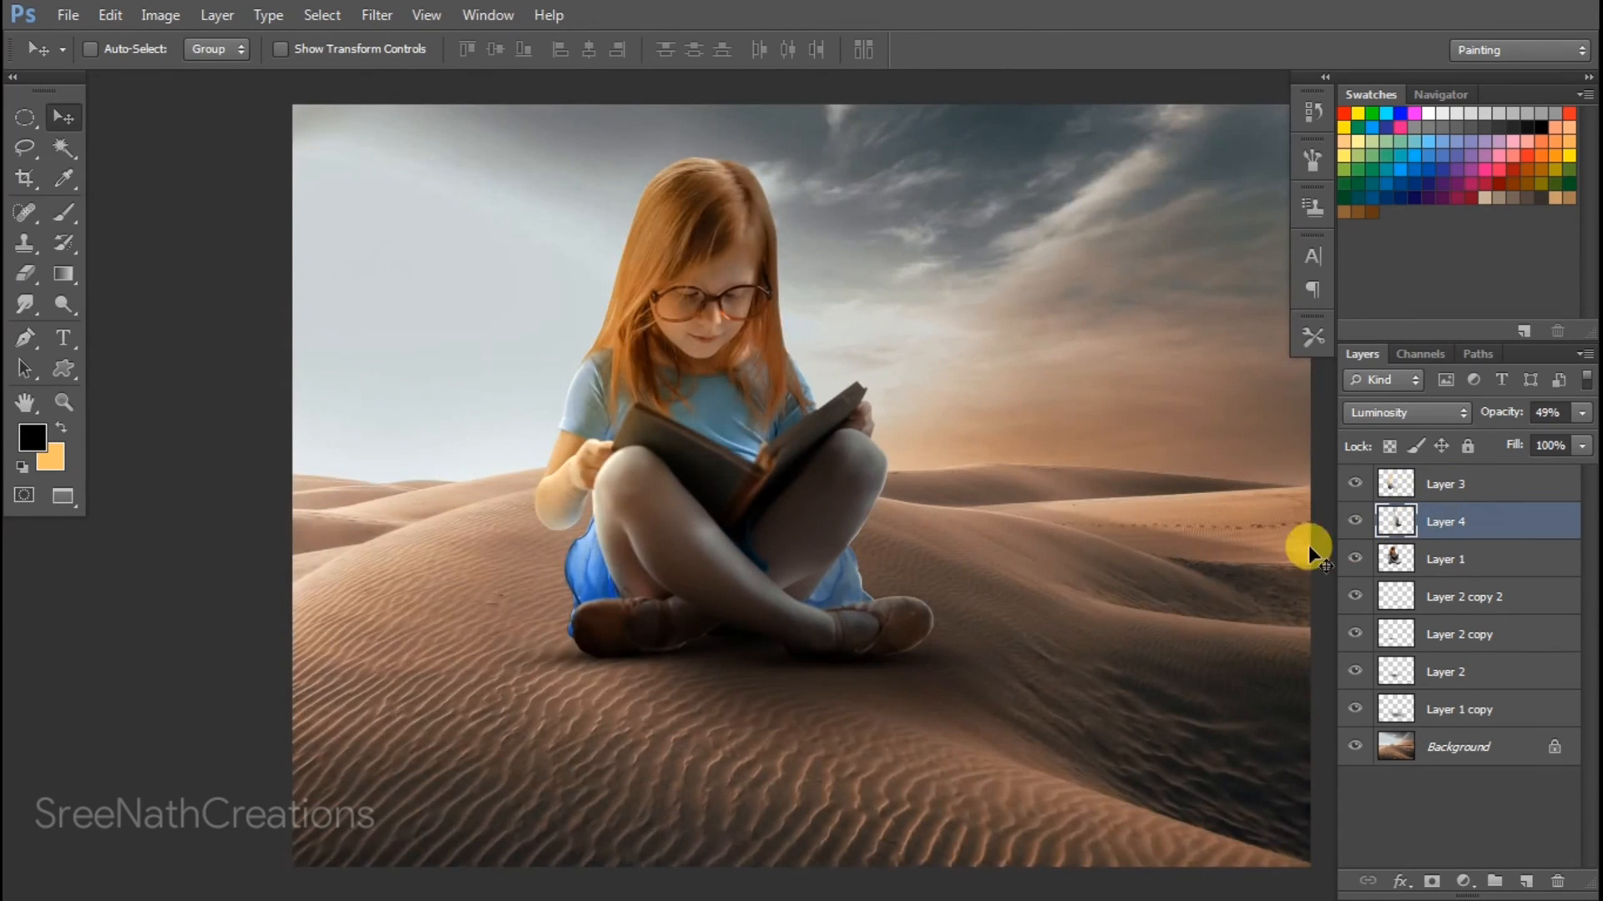
pyautogui.click(1486, 483)
pyautogui.hotkey('ctrl', 'shift', 'n')
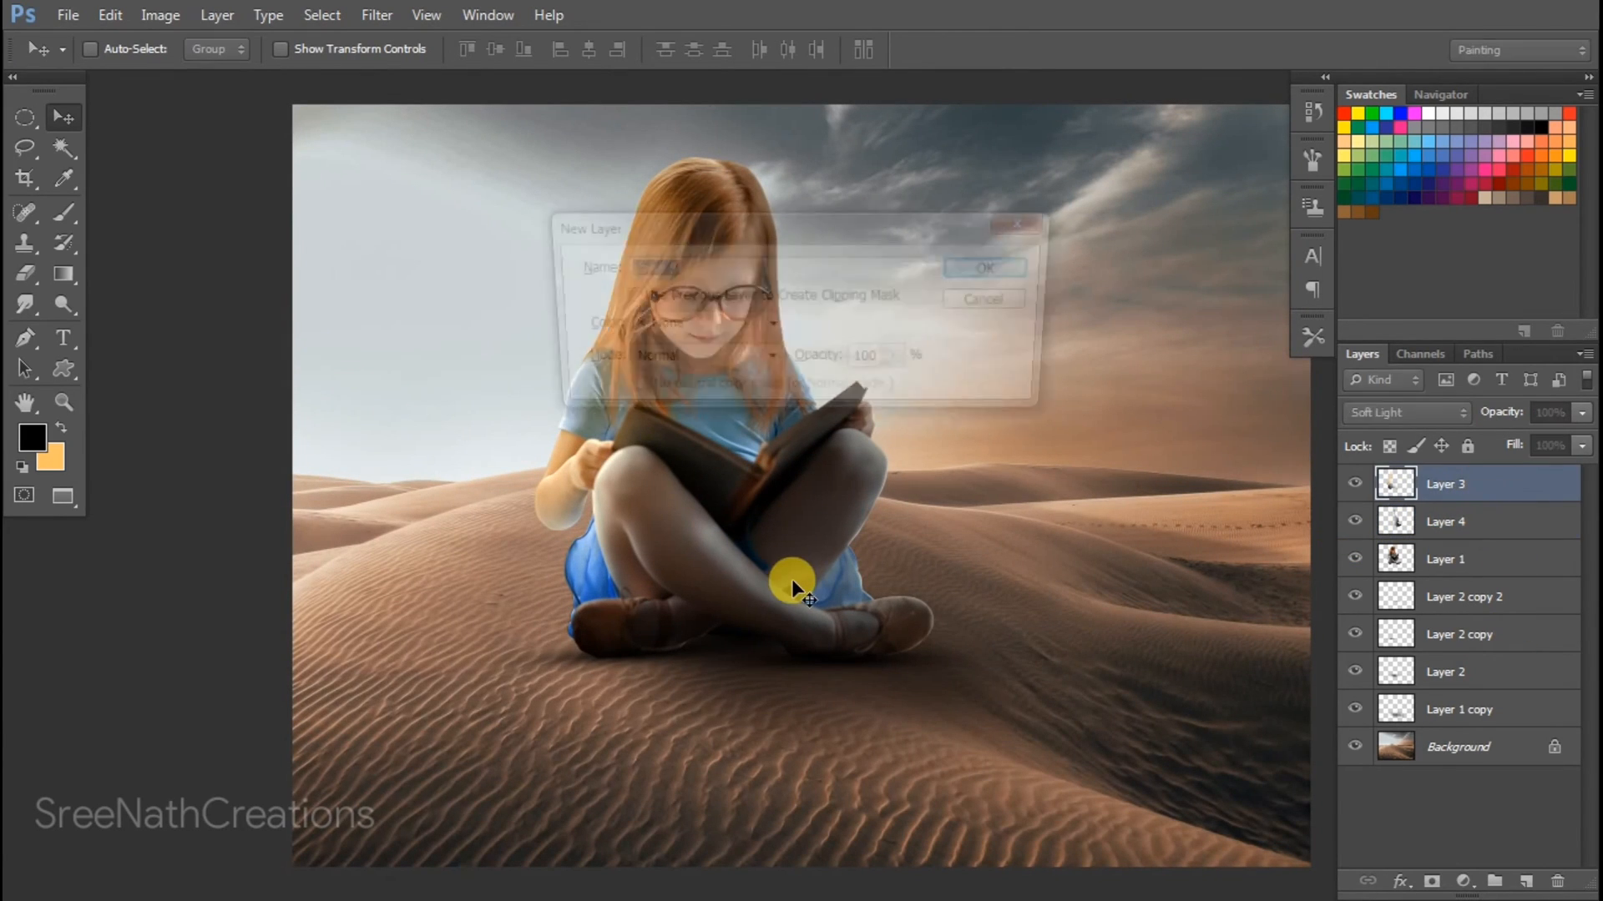
pyautogui.press('Return')
pyautogui.press('b')
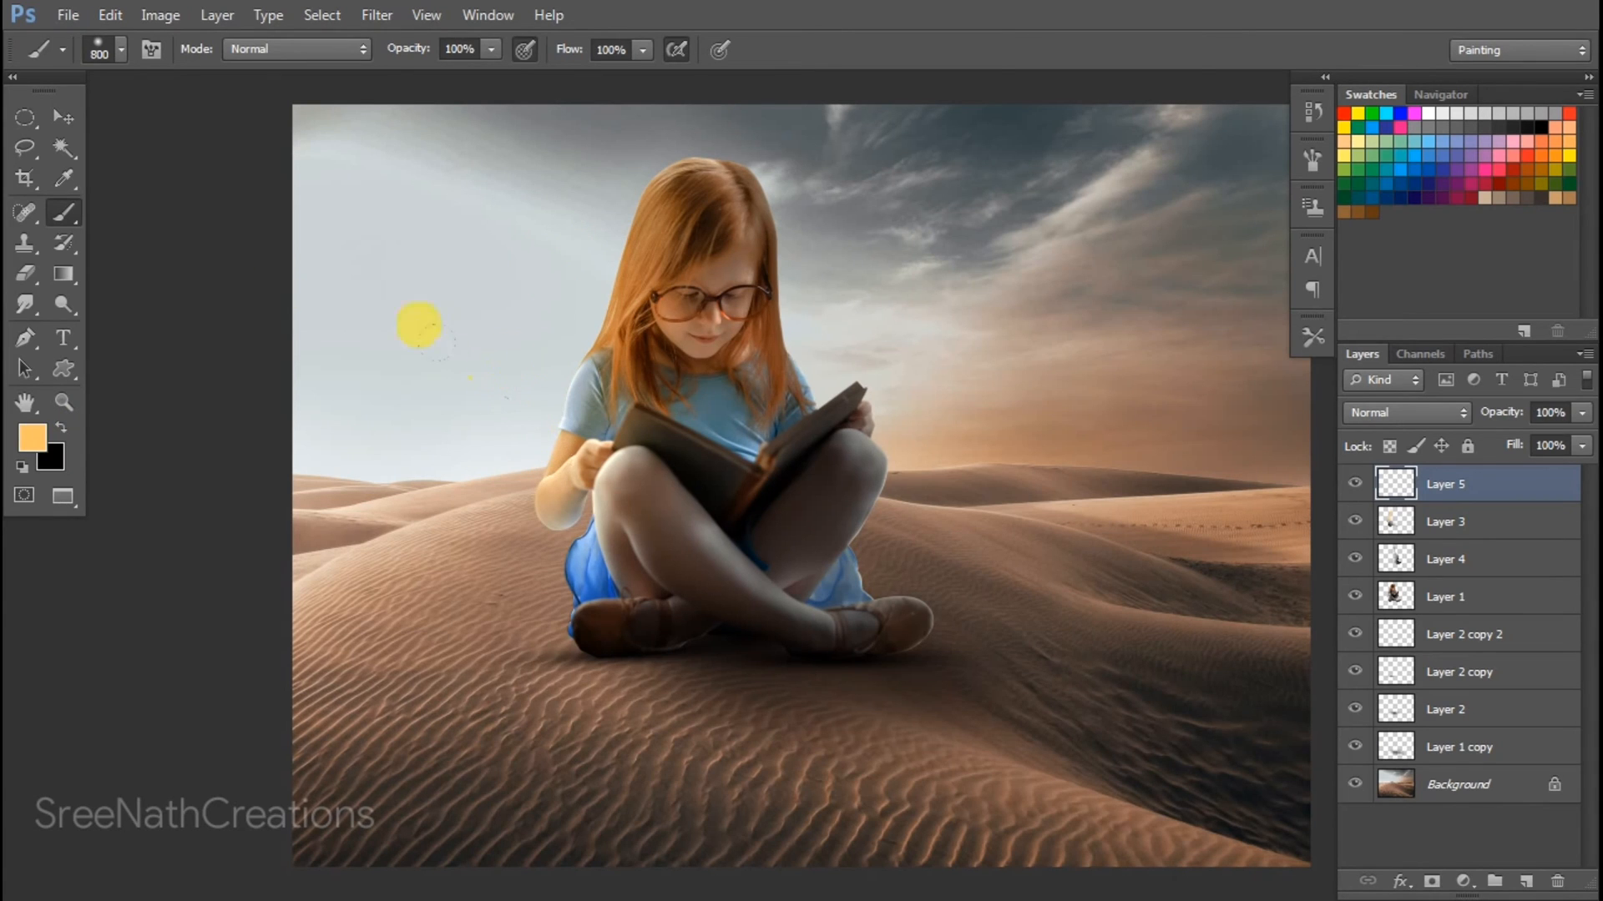
# - Set the foreground color to light yellow ffef6b and paint one soft 800-pixel spot of light over the girl
pyautogui.click(32, 439)
pyautogui.click(1213, 421)
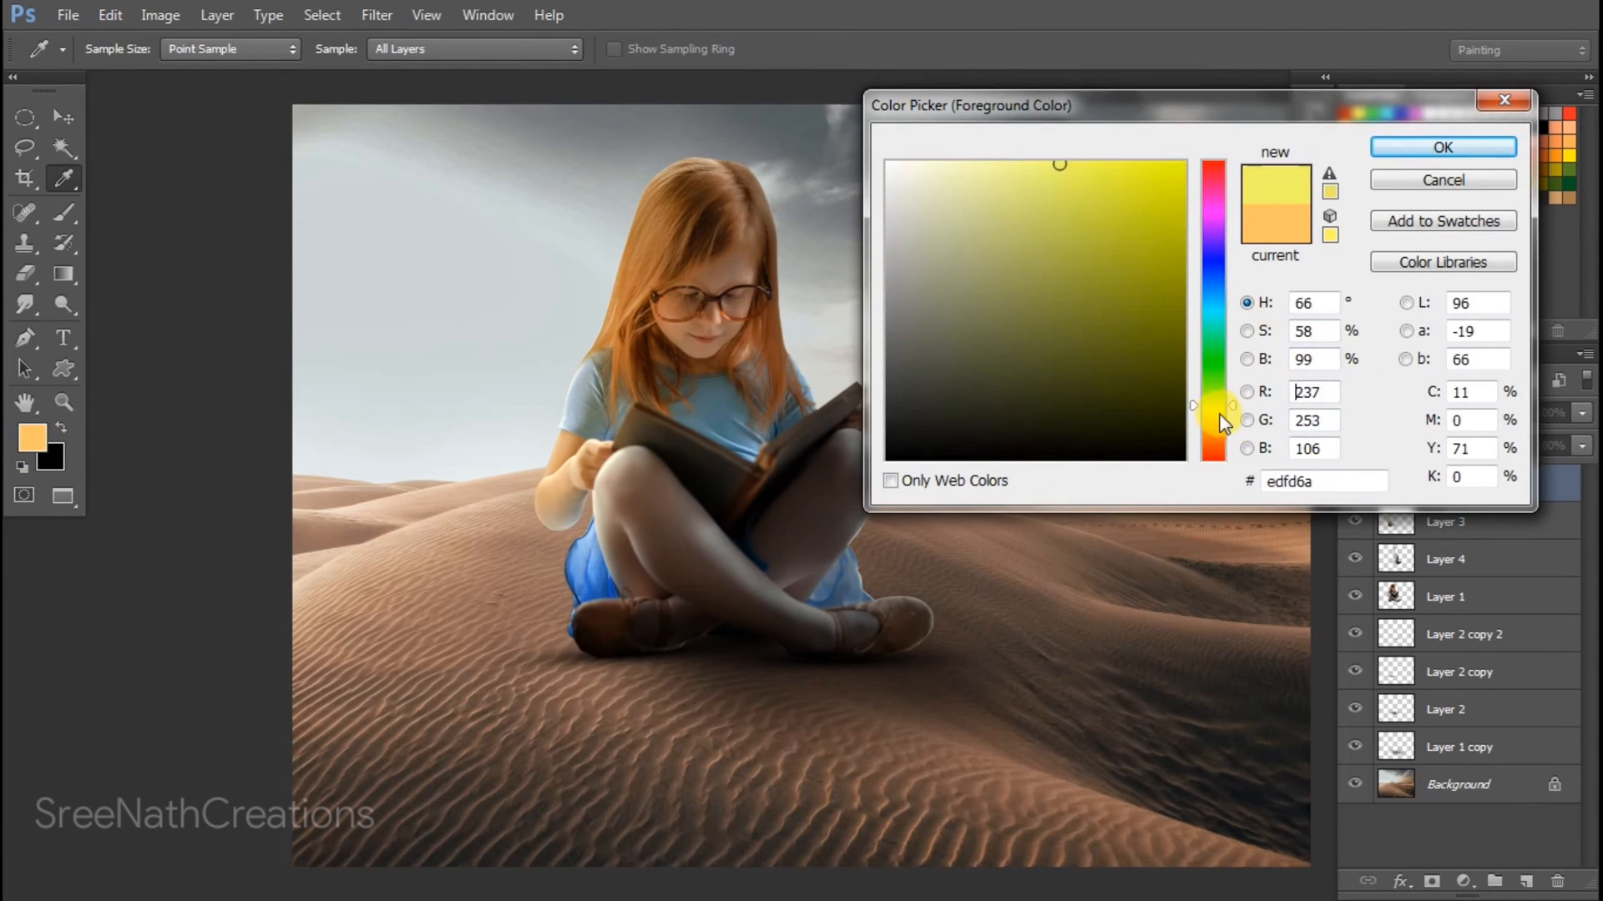
pyautogui.click(1112, 214)
pyautogui.press('Return')
pyautogui.click(668, 425)
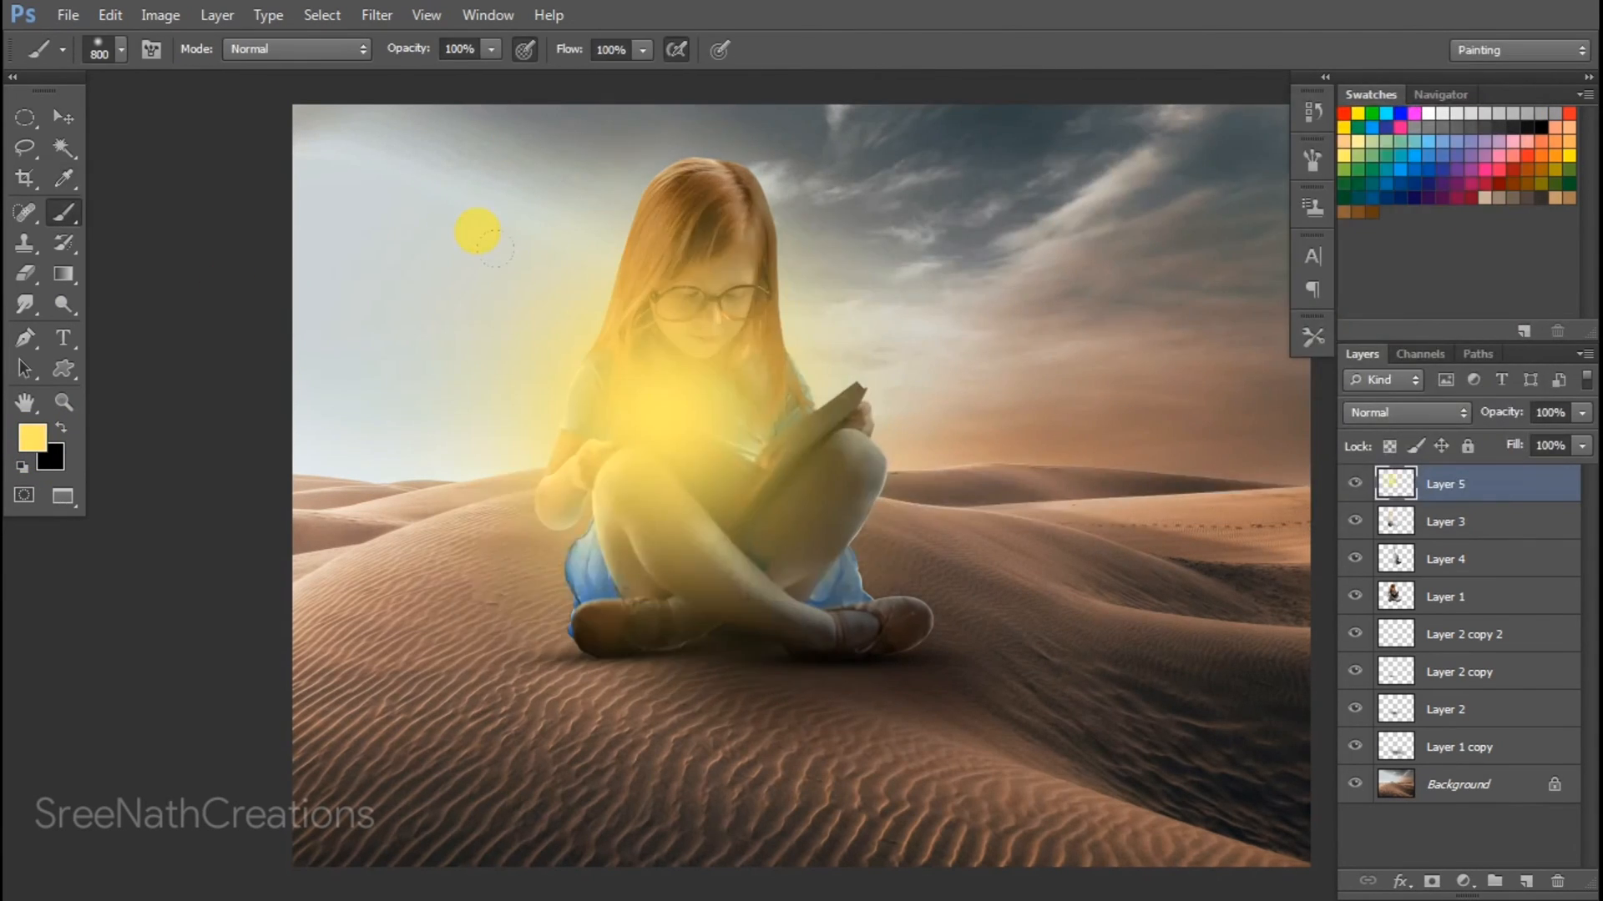
# - Move the yellow glow into the sky beside the girl's head and set Layer 5's blending to Lighten
pyautogui.press('v')
pyautogui.moveTo(991, 537); pyautogui.dragTo(933, 543)
pyautogui.hotkey('shift', 'alt', 'm')
pyautogui.hotkey('shift', '+')
pyautogui.scroll(3, 923, 548)
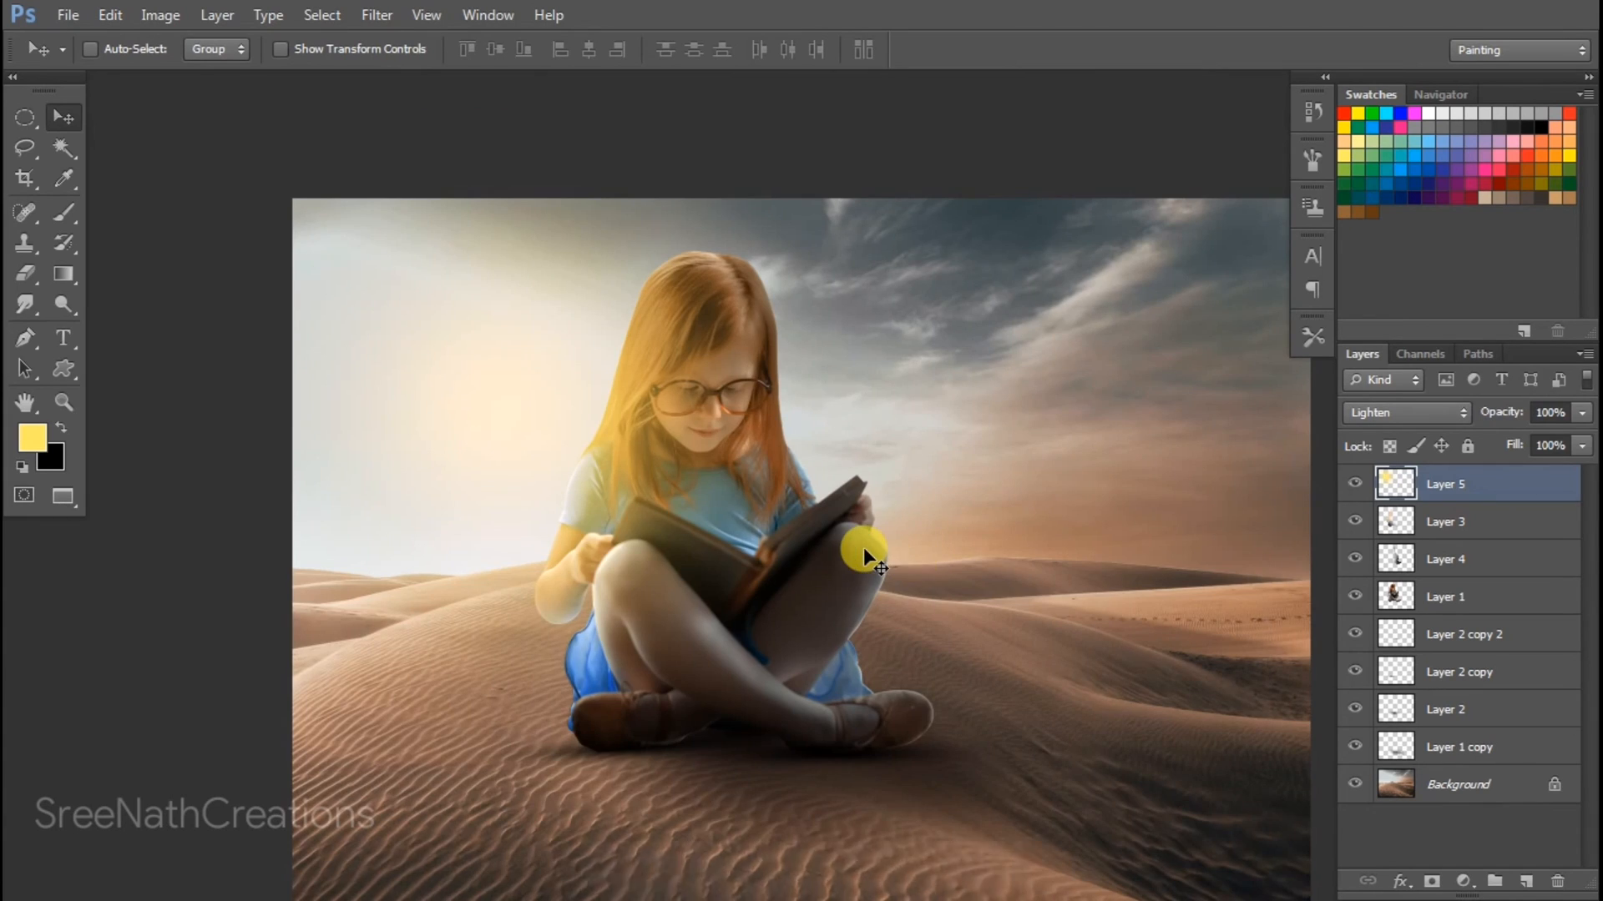
# - Enlarge the yellow glow on Layer 5 to well over its original size so it spreads across the sky
pyautogui.hotkey('ctrl', '-')
pyautogui.hotkey('ctrl', '-')
pyautogui.hotkey('ctrl', '-')
pyautogui.hotkey('ctrl', 't')
pyautogui.moveTo(576, 298); pyautogui.dragTo(521, 272)
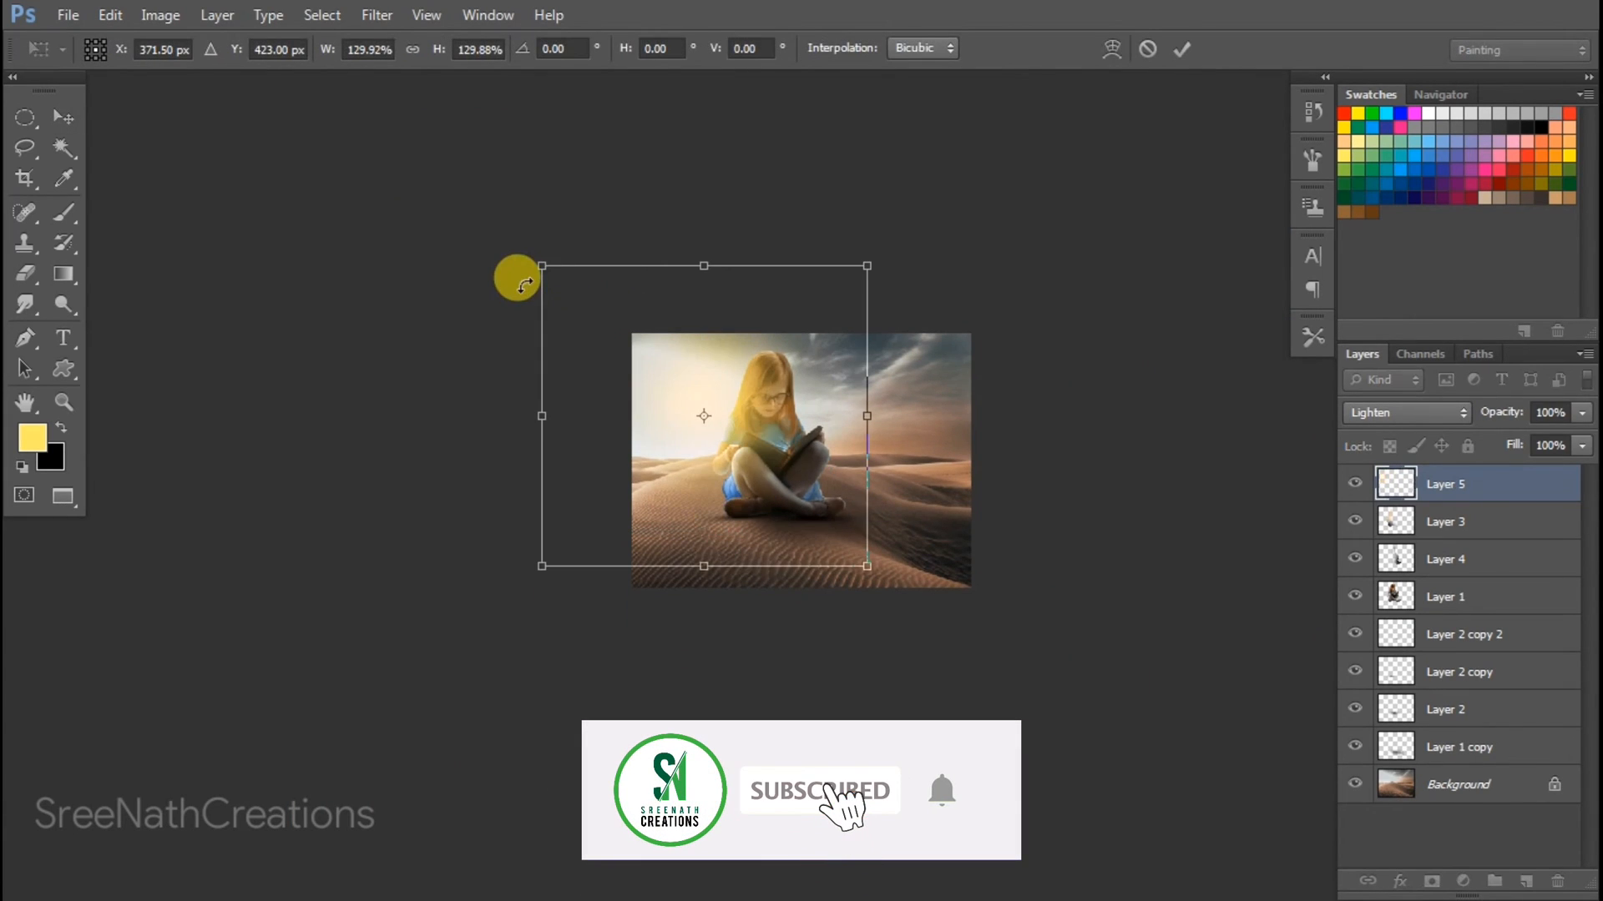
pyautogui.moveTo(705, 339); pyautogui.dragTo(698, 333)
pyautogui.moveTo(838, 260); pyautogui.dragTo(873, 229)
pyautogui.press('Return')
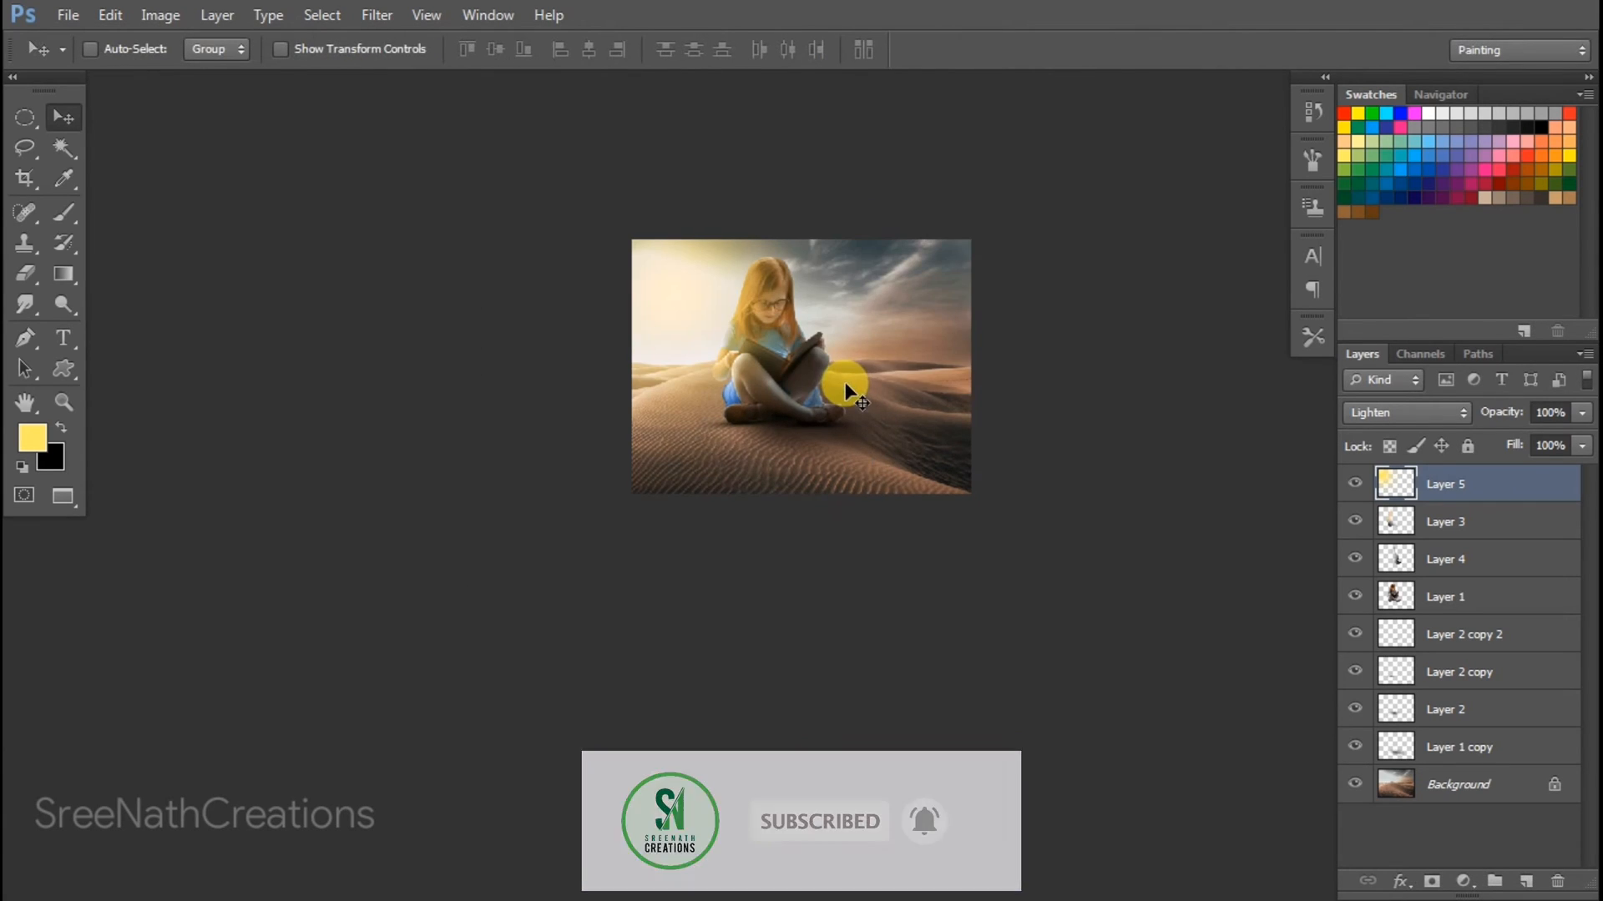
pyautogui.hotkey('ctrl', '+')
pyautogui.hotkey('ctrl', '+')
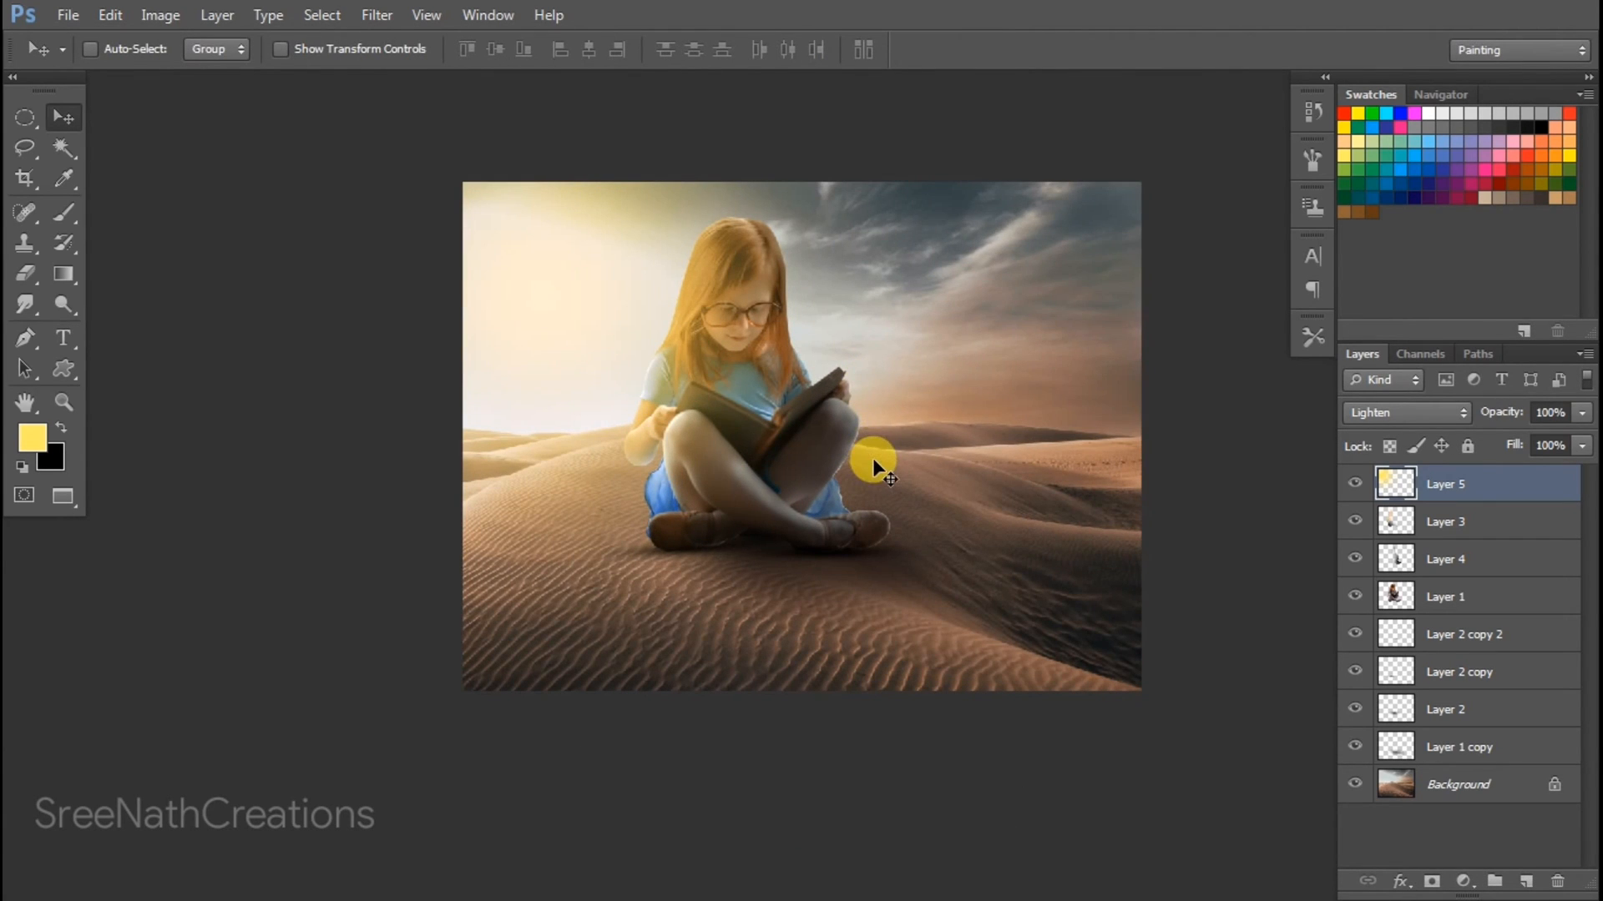
pyautogui.hotkey('ctrl', 'u')
pyautogui.moveTo(1141, 191)
pyautogui.mouseDown()
pyautogui.moveTo(1119, 189)
pyautogui.moveTo(1160, 188)
pyautogui.moveTo(1110, 191)
pyautogui.mouseUp()
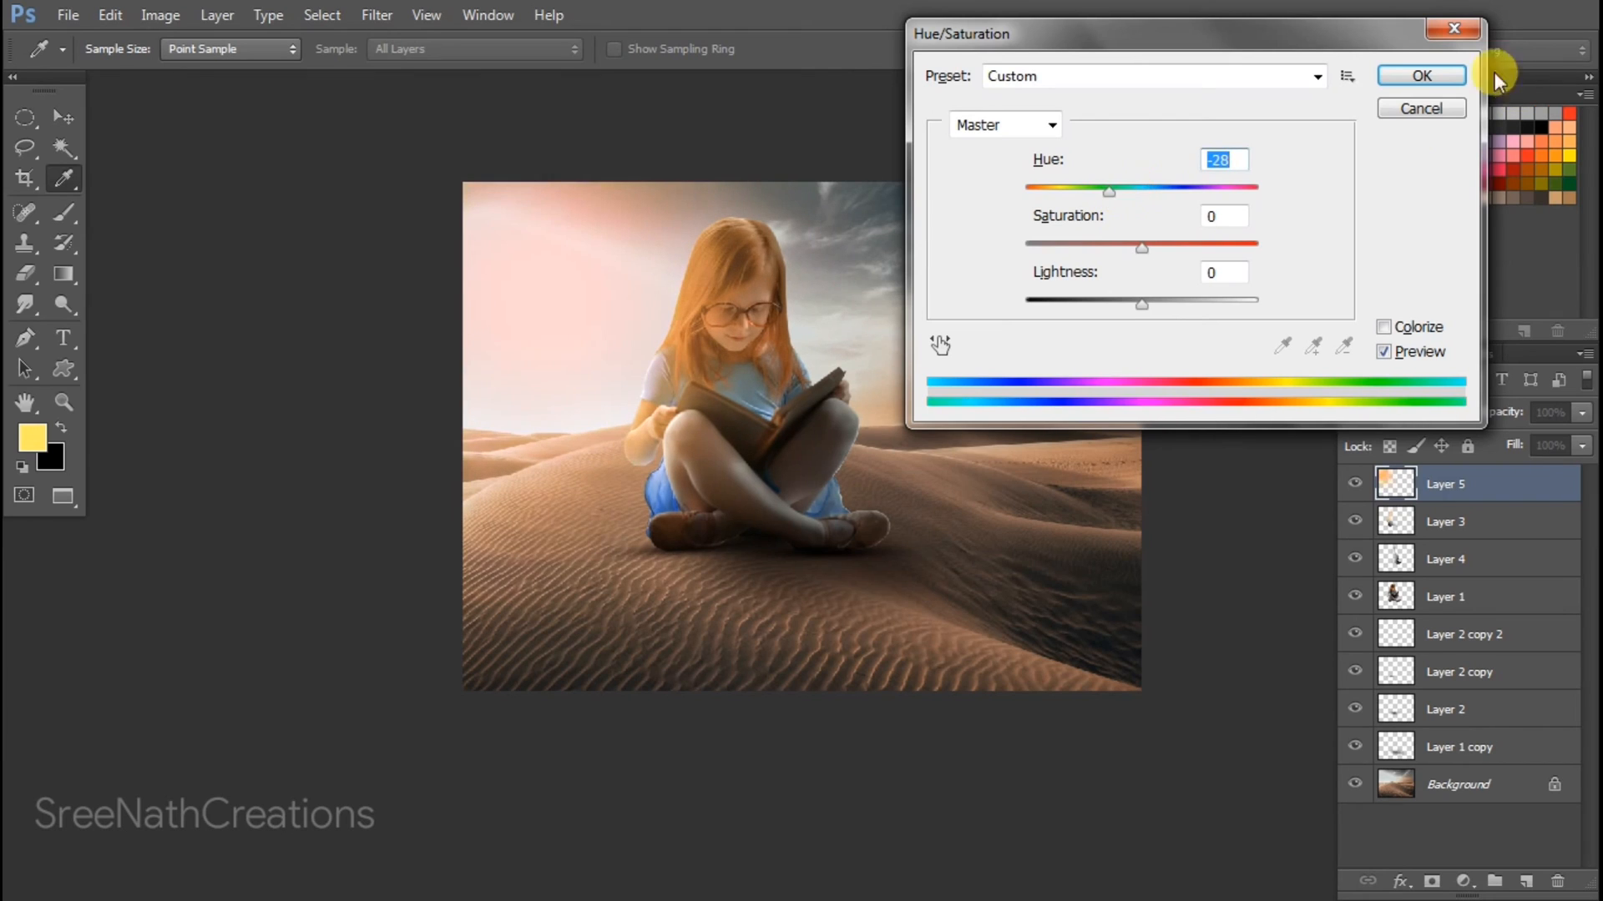
pyautogui.click(1448, 30)
# - Try the yellow glow in other spots around the girl and delete its layer
pyautogui.moveTo(933, 406)
pyautogui.mouseDown()
pyautogui.moveTo(1015, 482)
pyautogui.moveTo(956, 369)
pyautogui.moveTo(910, 422)
pyautogui.mouseUp()
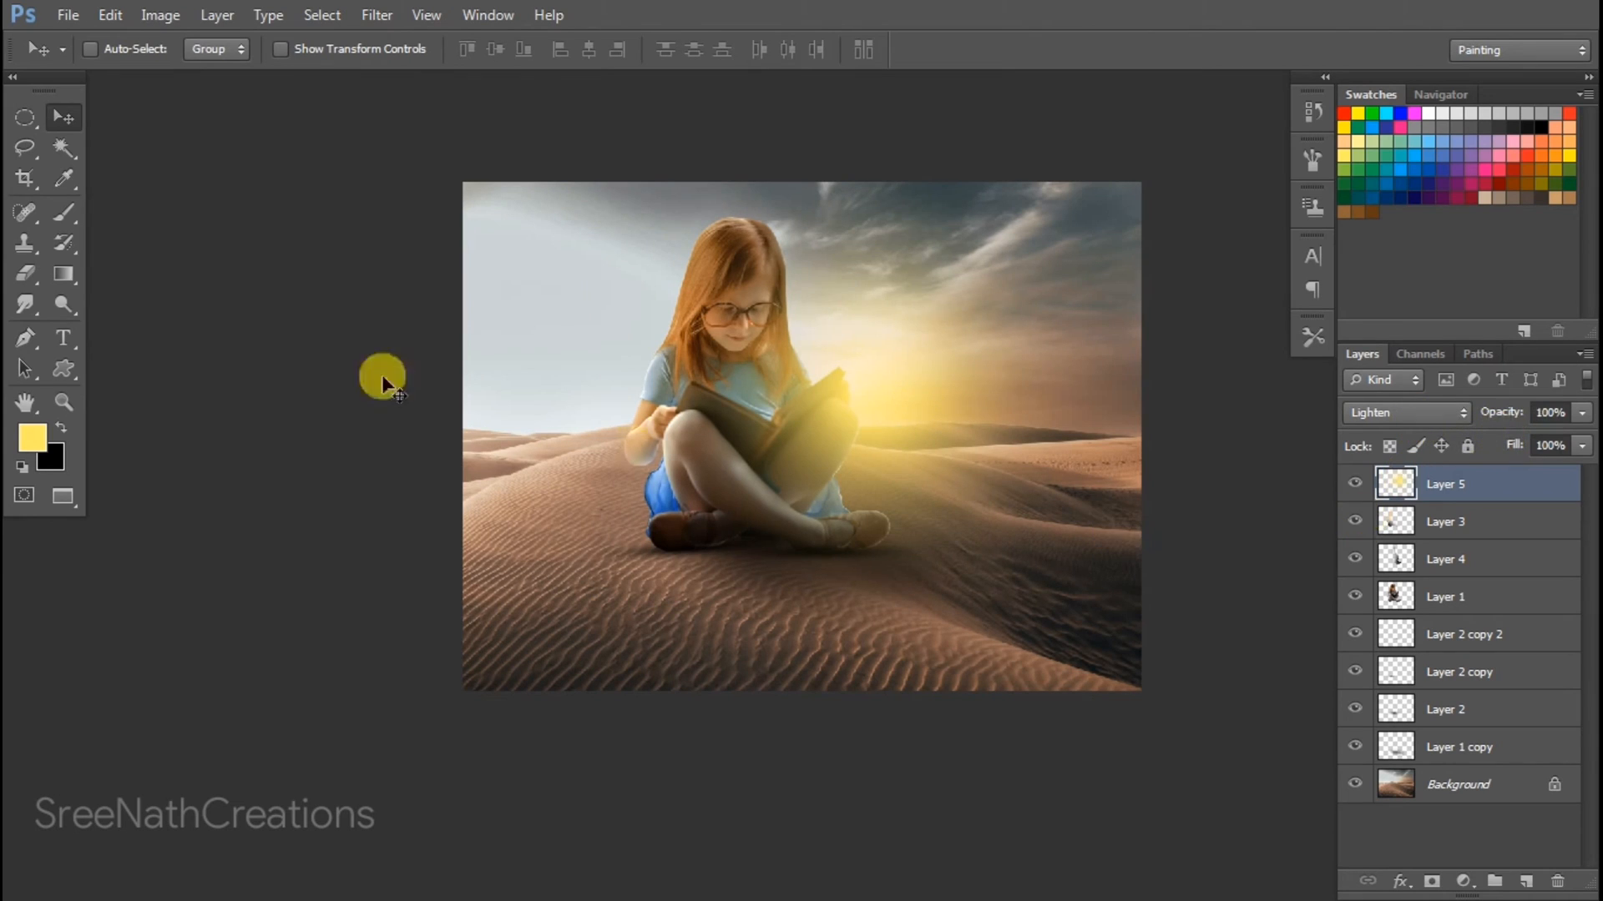
pyautogui.moveTo(1142, 599); pyautogui.dragTo(962, 527)
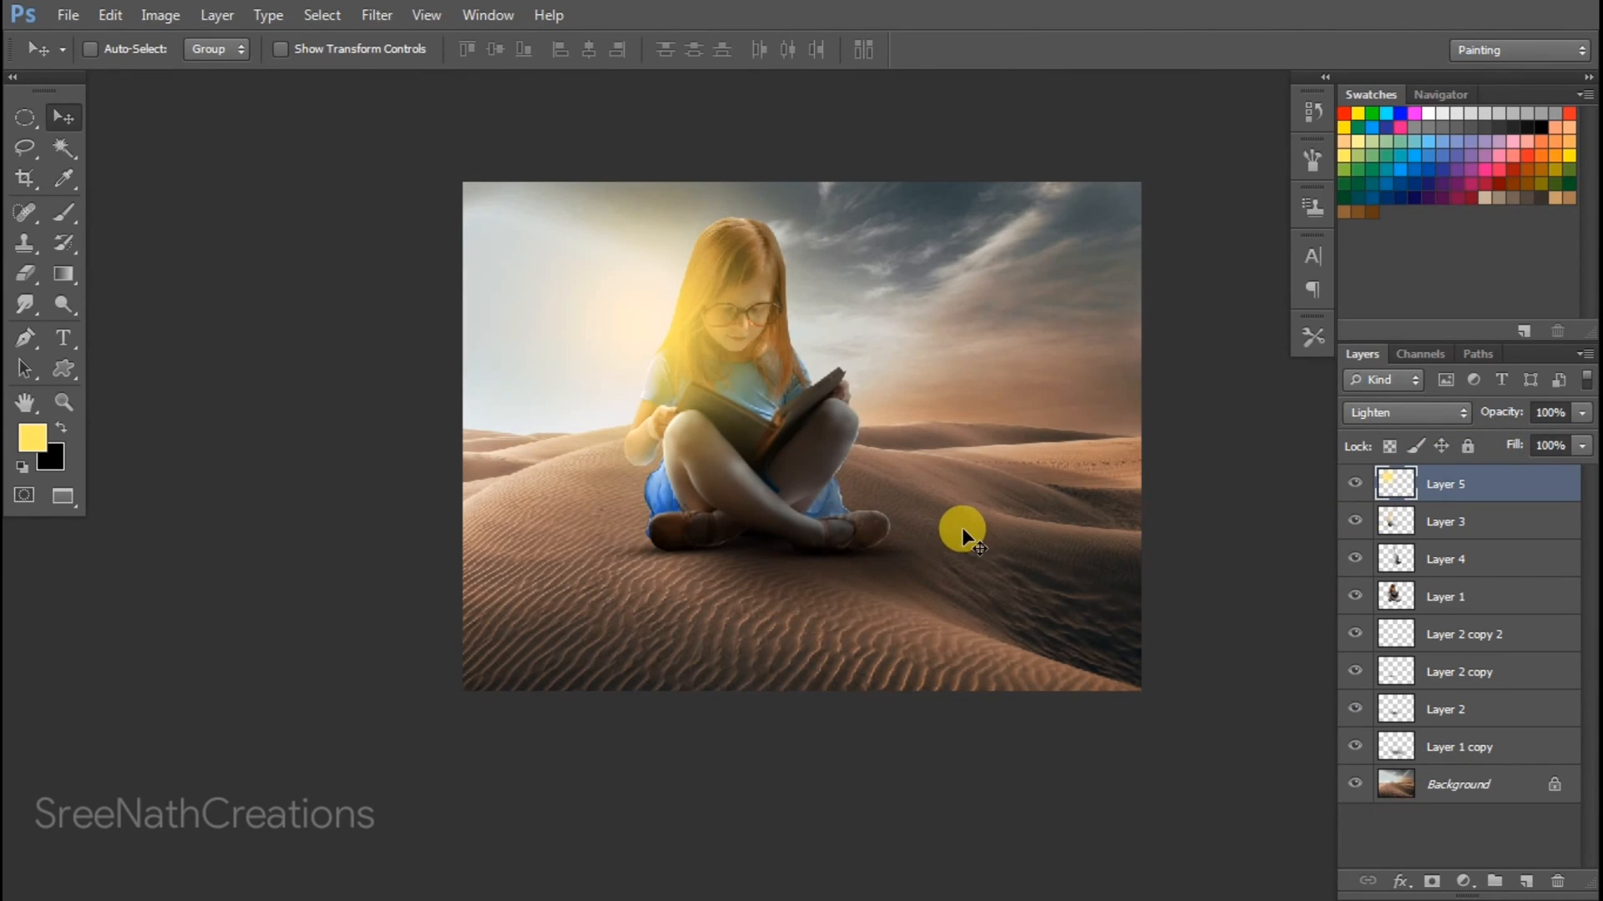
pyautogui.press('Delete')
# - Add a new layer above Layer 3 and set the foreground color to CMYK 0, 0, 100, 0
pyautogui.hotkey('ctrl', 'shift', 'n')
pyautogui.press('Return')
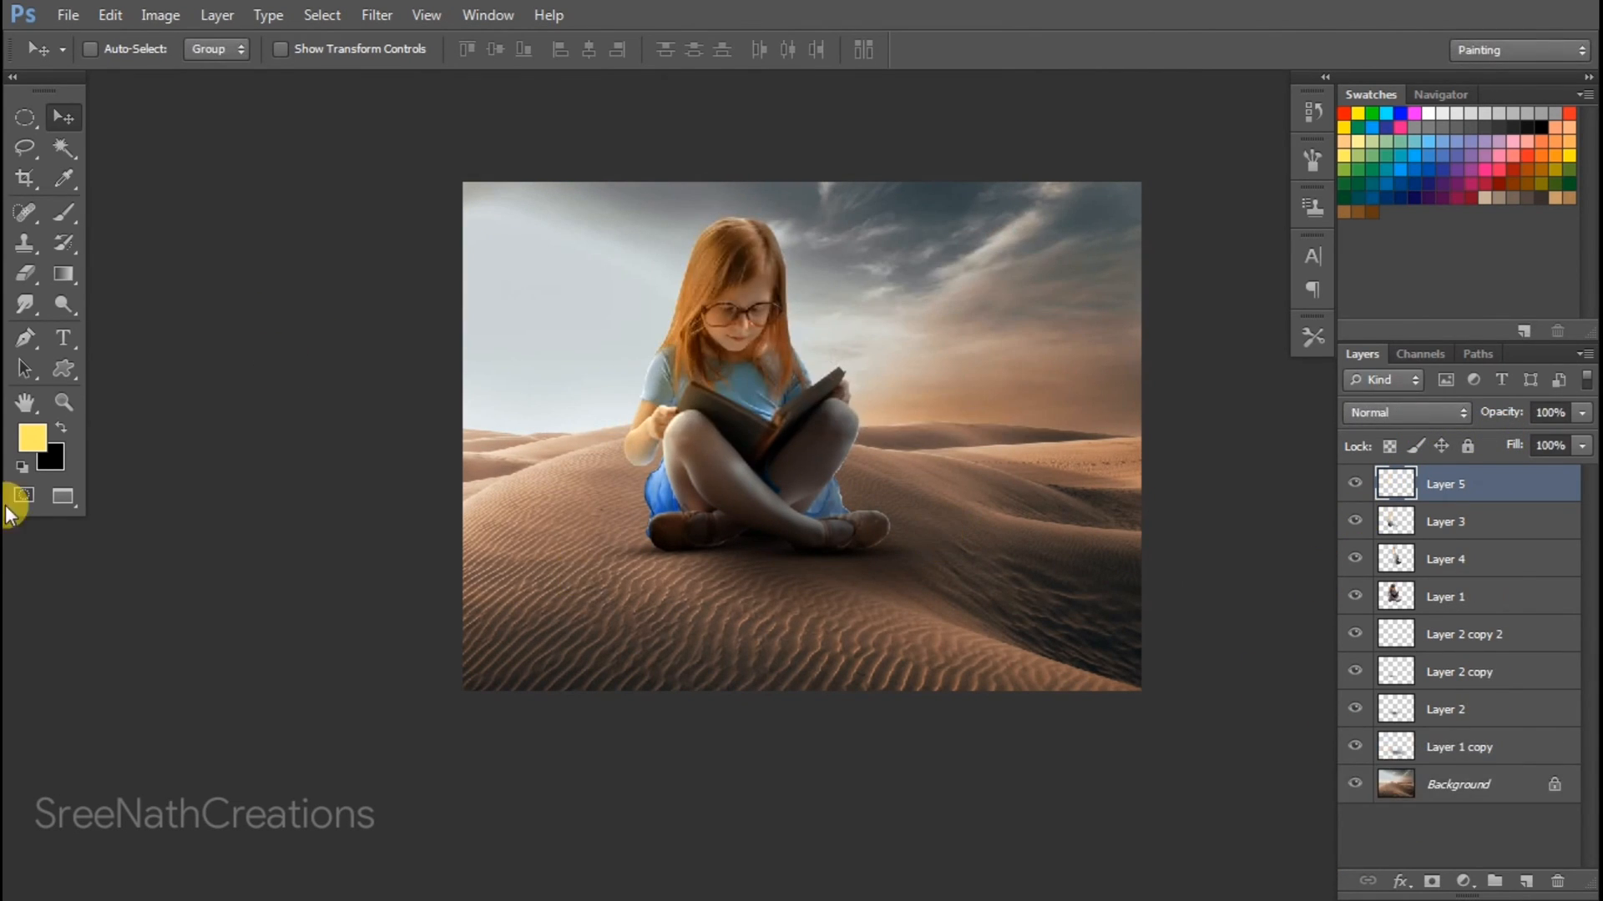
pyautogui.click(36, 434)
pyautogui.moveTo(1467, 395); pyautogui.dragTo(1436, 404)
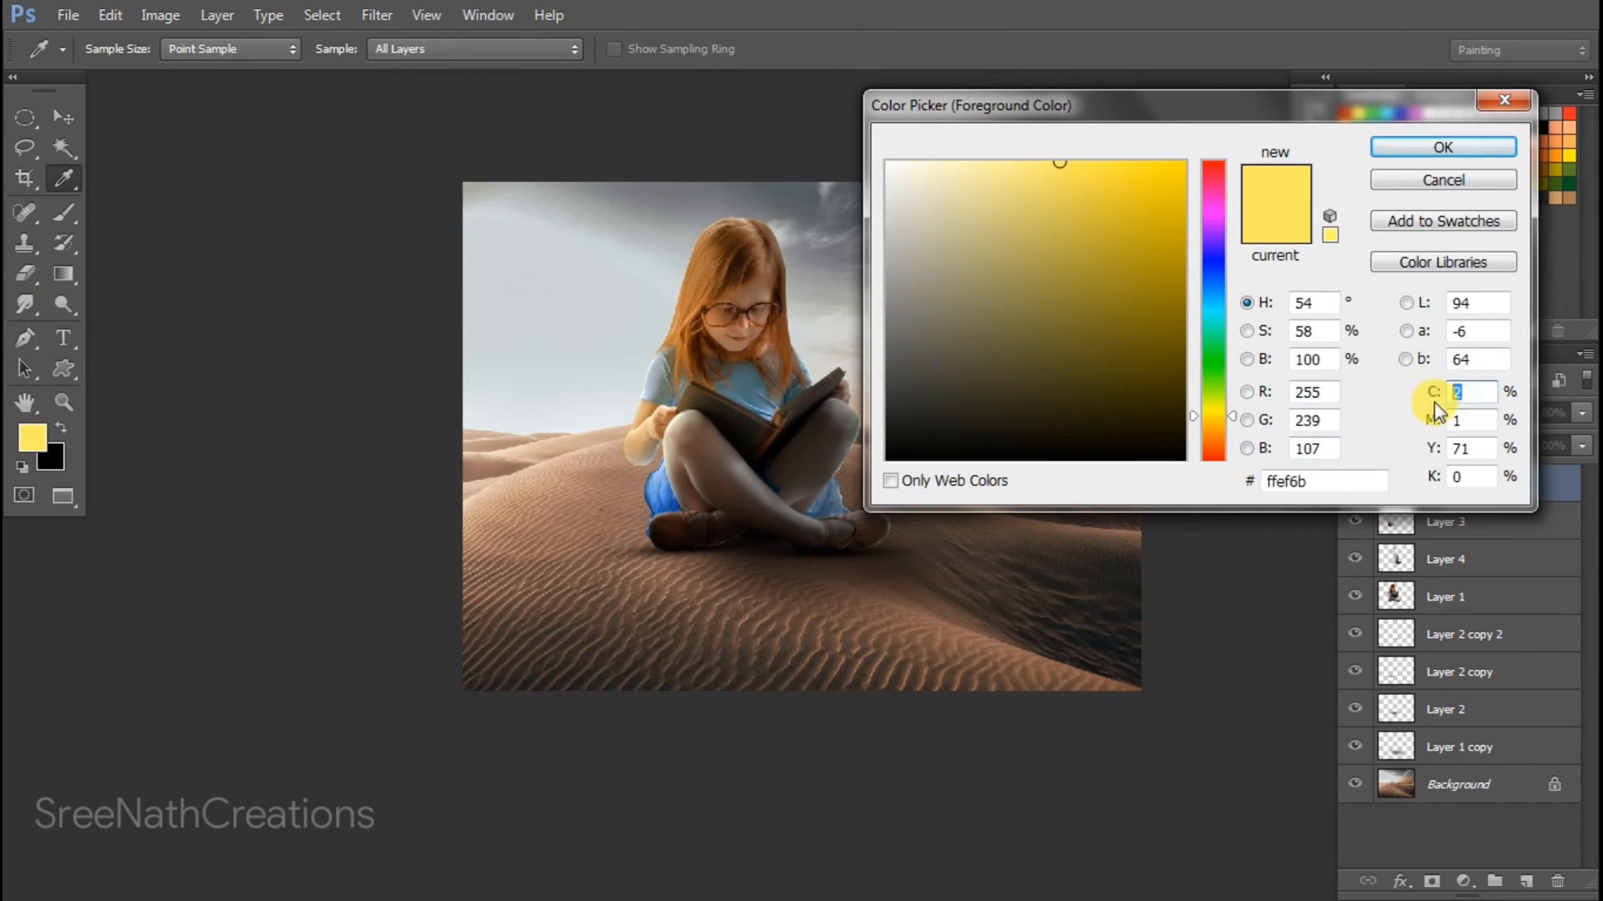
pyautogui.write('0')
pyautogui.press('Tab')
pyautogui.write('0')
pyautogui.press('Tab')
pyautogui.write('0100')
pyautogui.press('Return')
pyautogui.press('v')
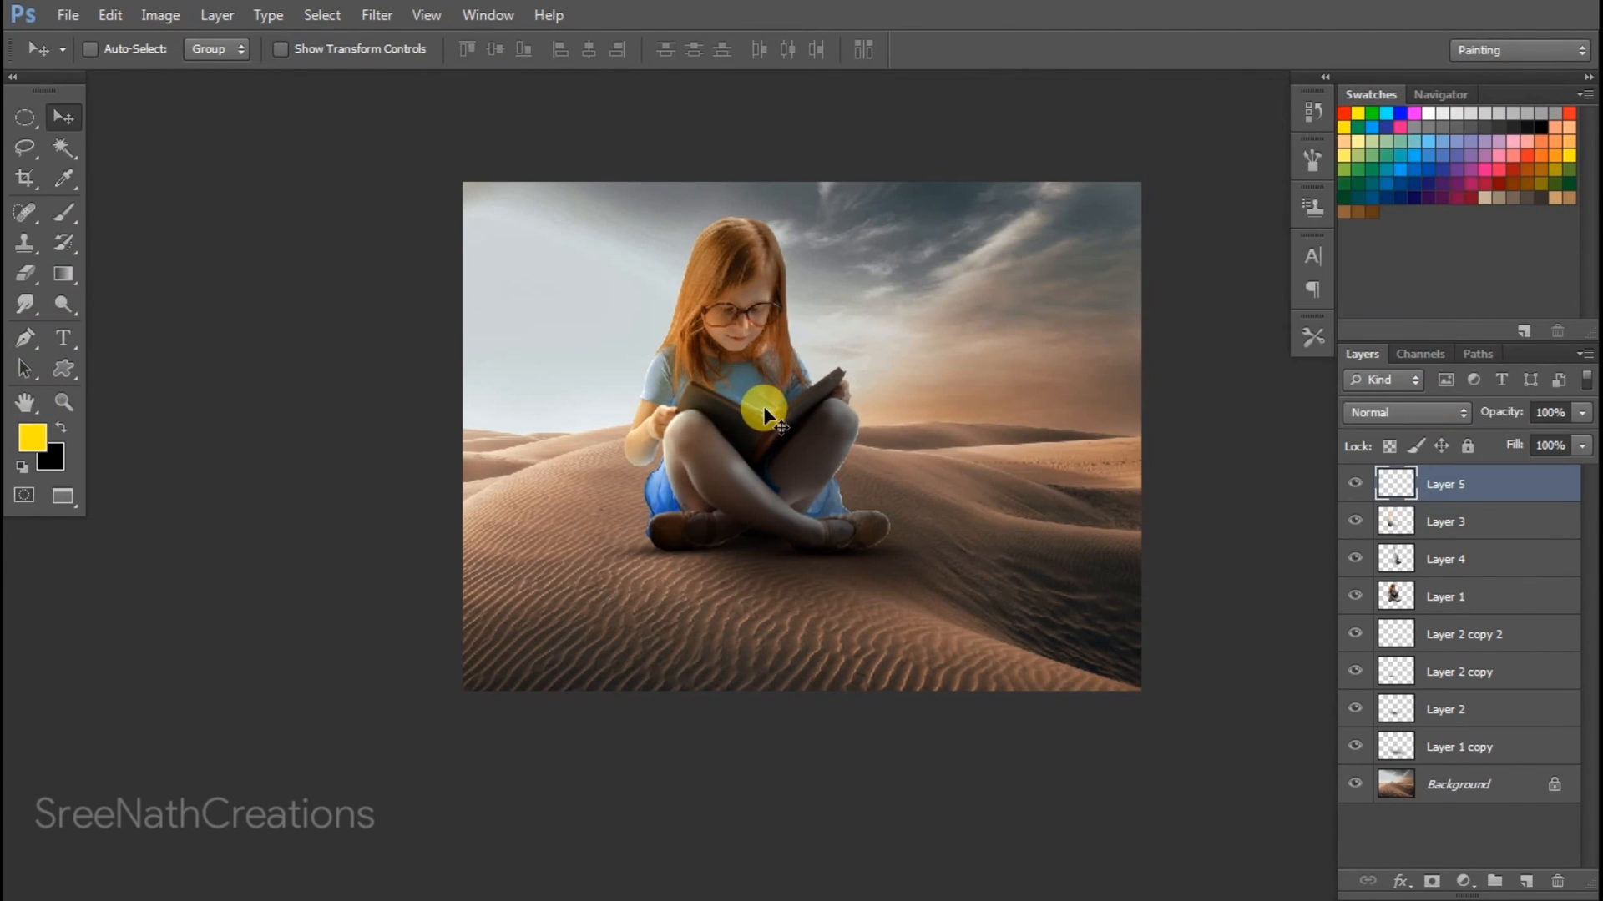
# - Warm the yellow foreground color by setting its magenta value to 10%
pyautogui.press('b')
pyautogui.click(33, 436)
pyautogui.click(1460, 419)
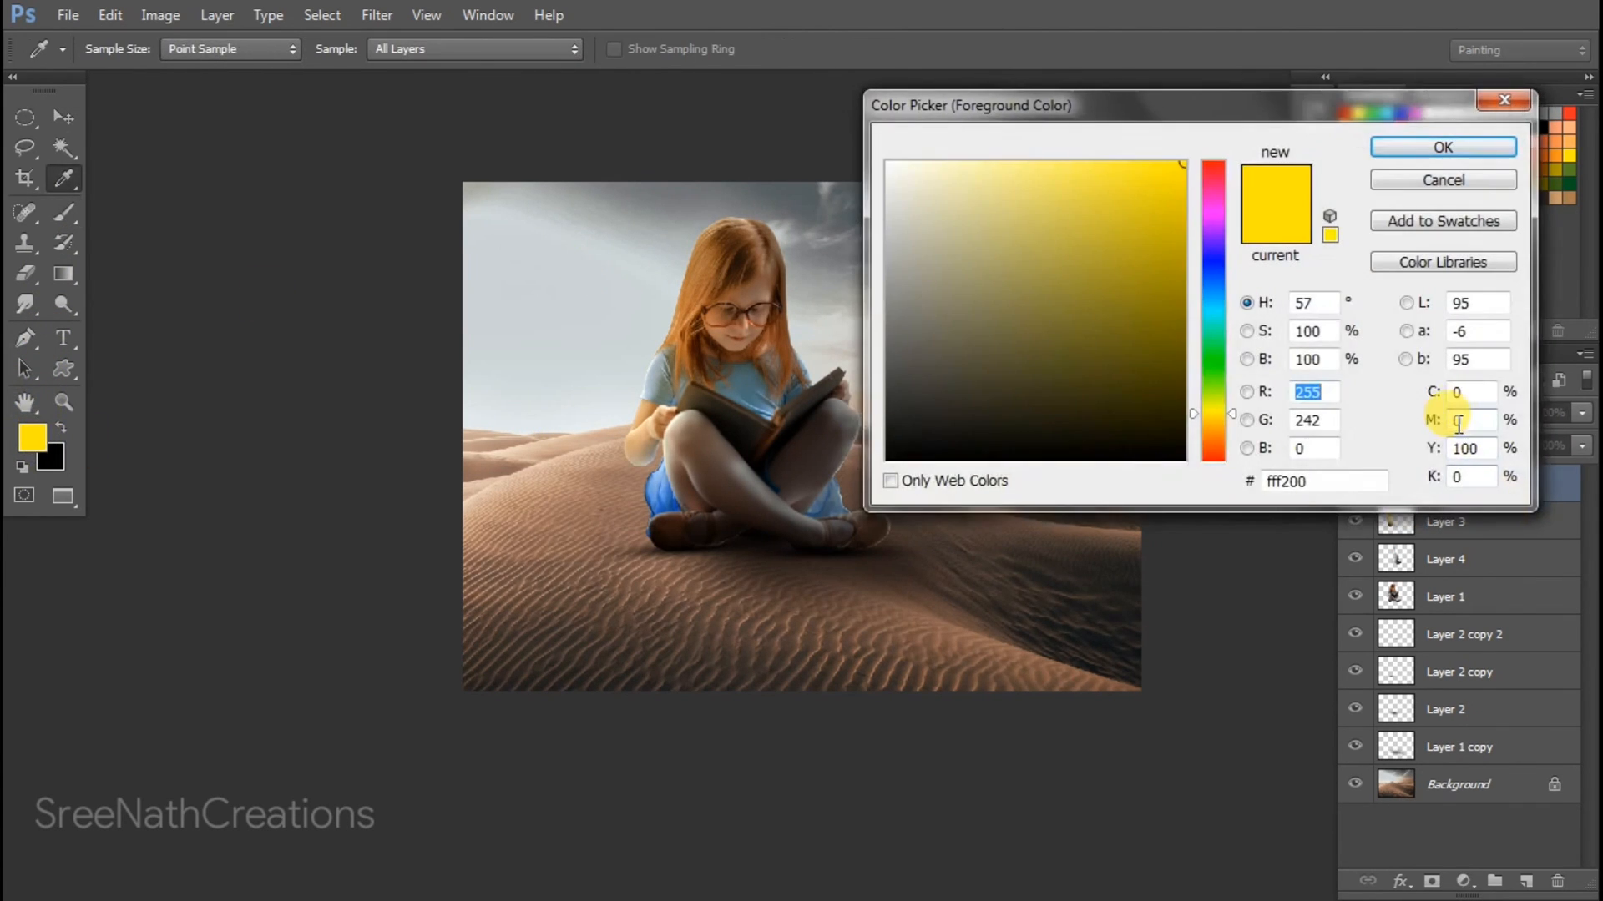
pyautogui.write('20')
pyautogui.press('BackSpace')
pyautogui.press('BackSpace')
pyautogui.write('10')
pyautogui.press('Return')
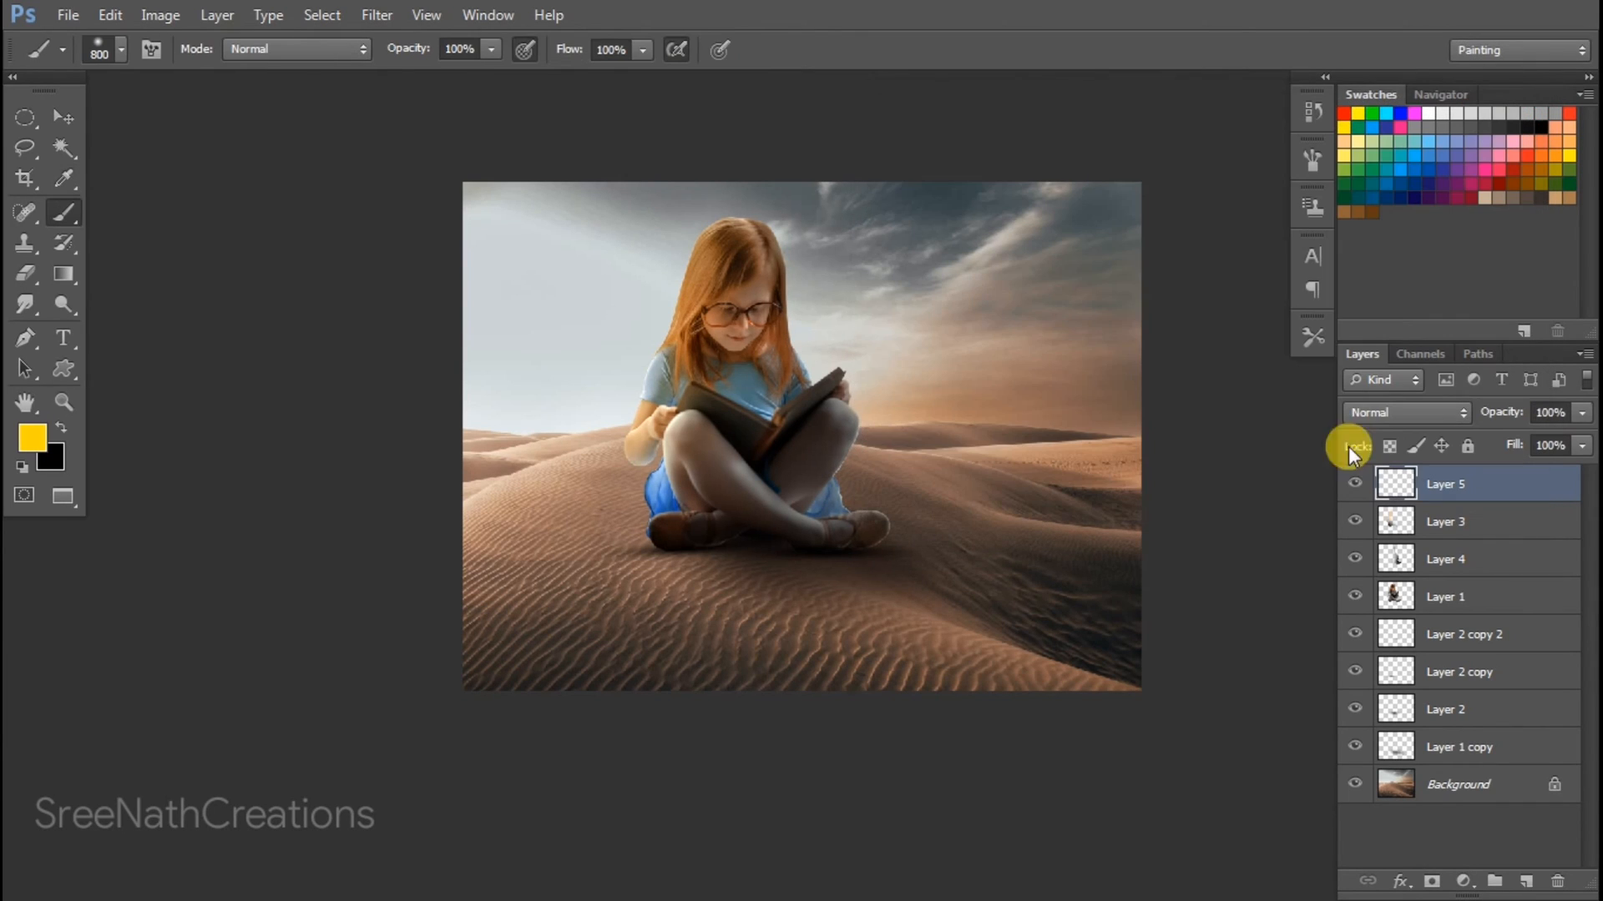
# - Paint a single soft 800-pixel spot of the warm yellow on Layer 5 over the girl's lap
pyautogui.click(716, 409)
pyautogui.press('v')
pyautogui.hotkey('ctrl', '+')
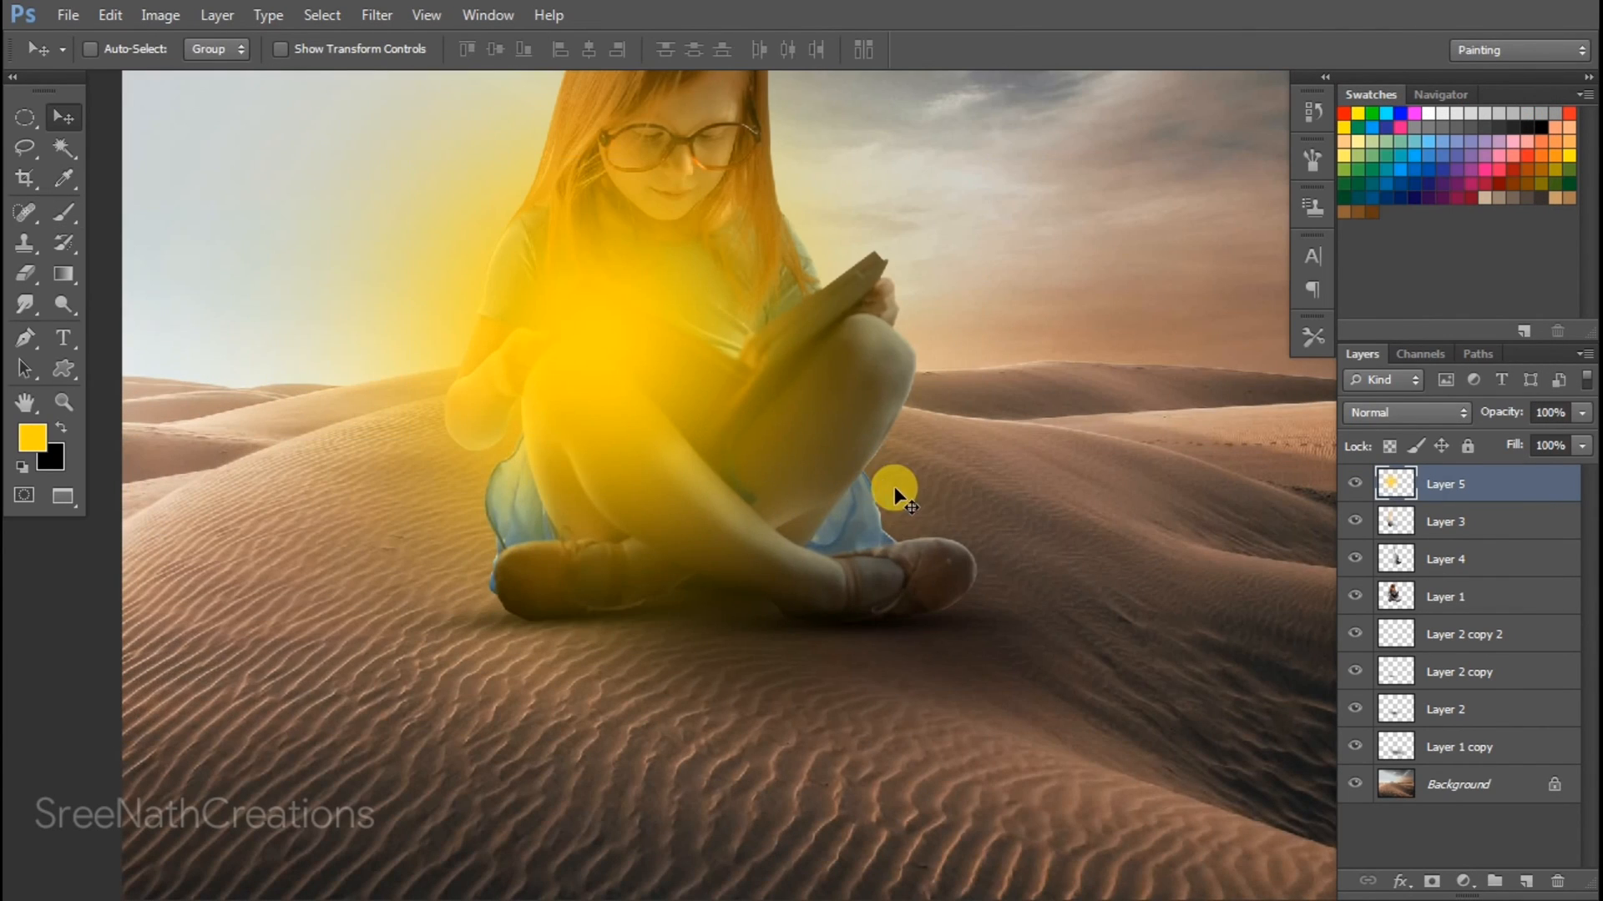
# - Duplicate Layer 5 and scale the copy down to a small core at the centre of the glow
pyautogui.hotkey('ctrl', 'j')
pyautogui.hotkey('ctrl', 't')
pyautogui.hotkey('ctrl', '-')
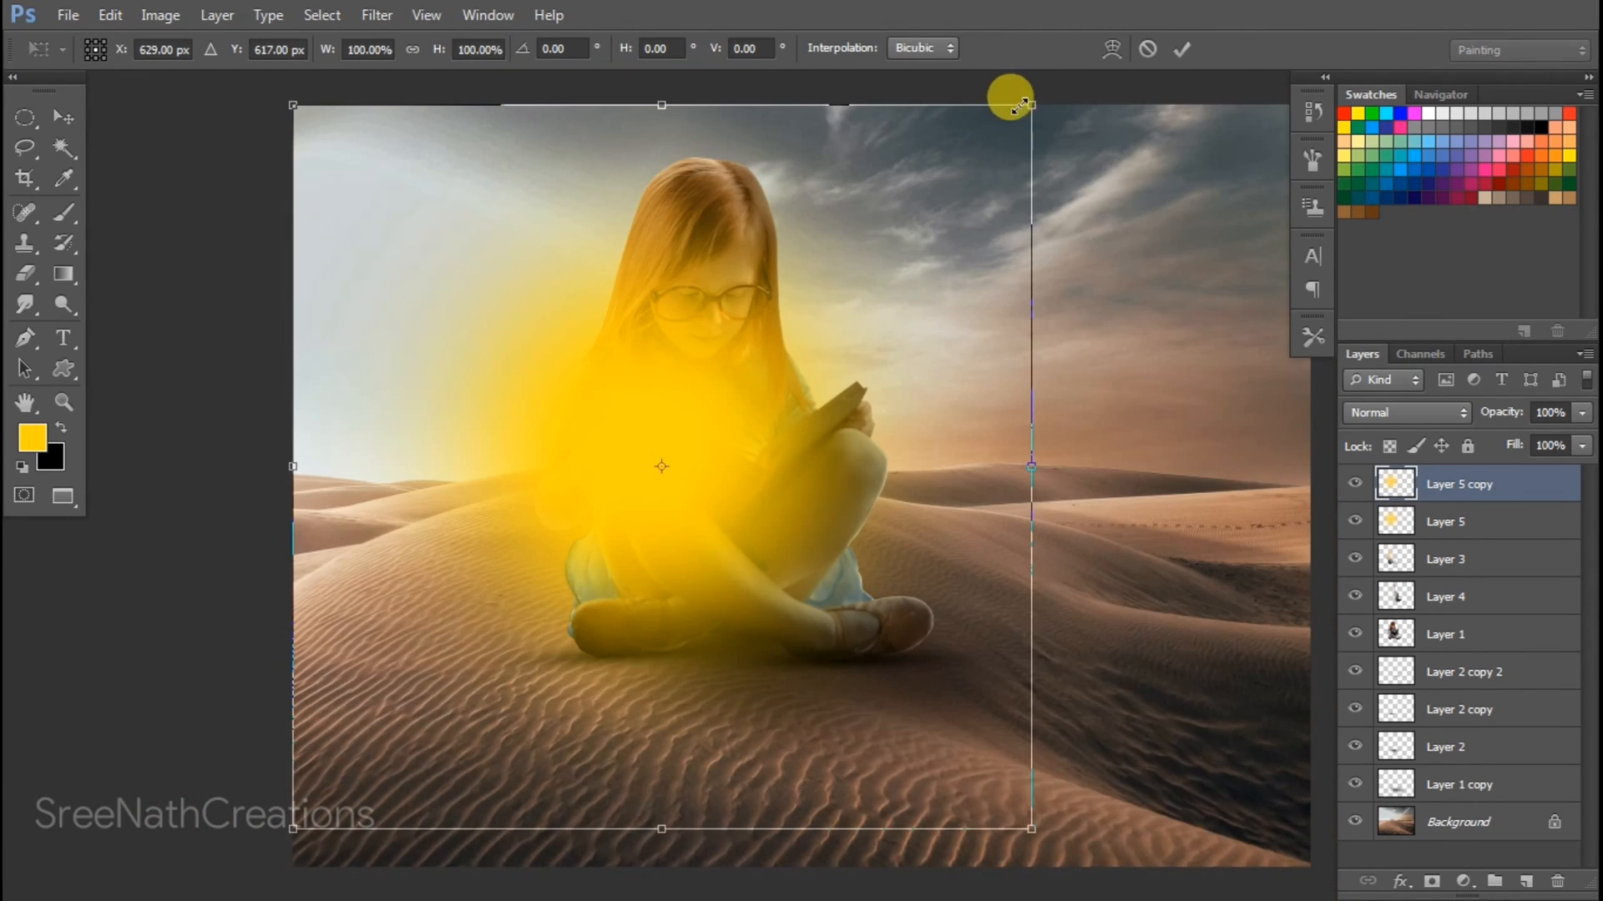
pyautogui.moveTo(1013, 100); pyautogui.dragTo(808, 479)
pyautogui.press('Return')
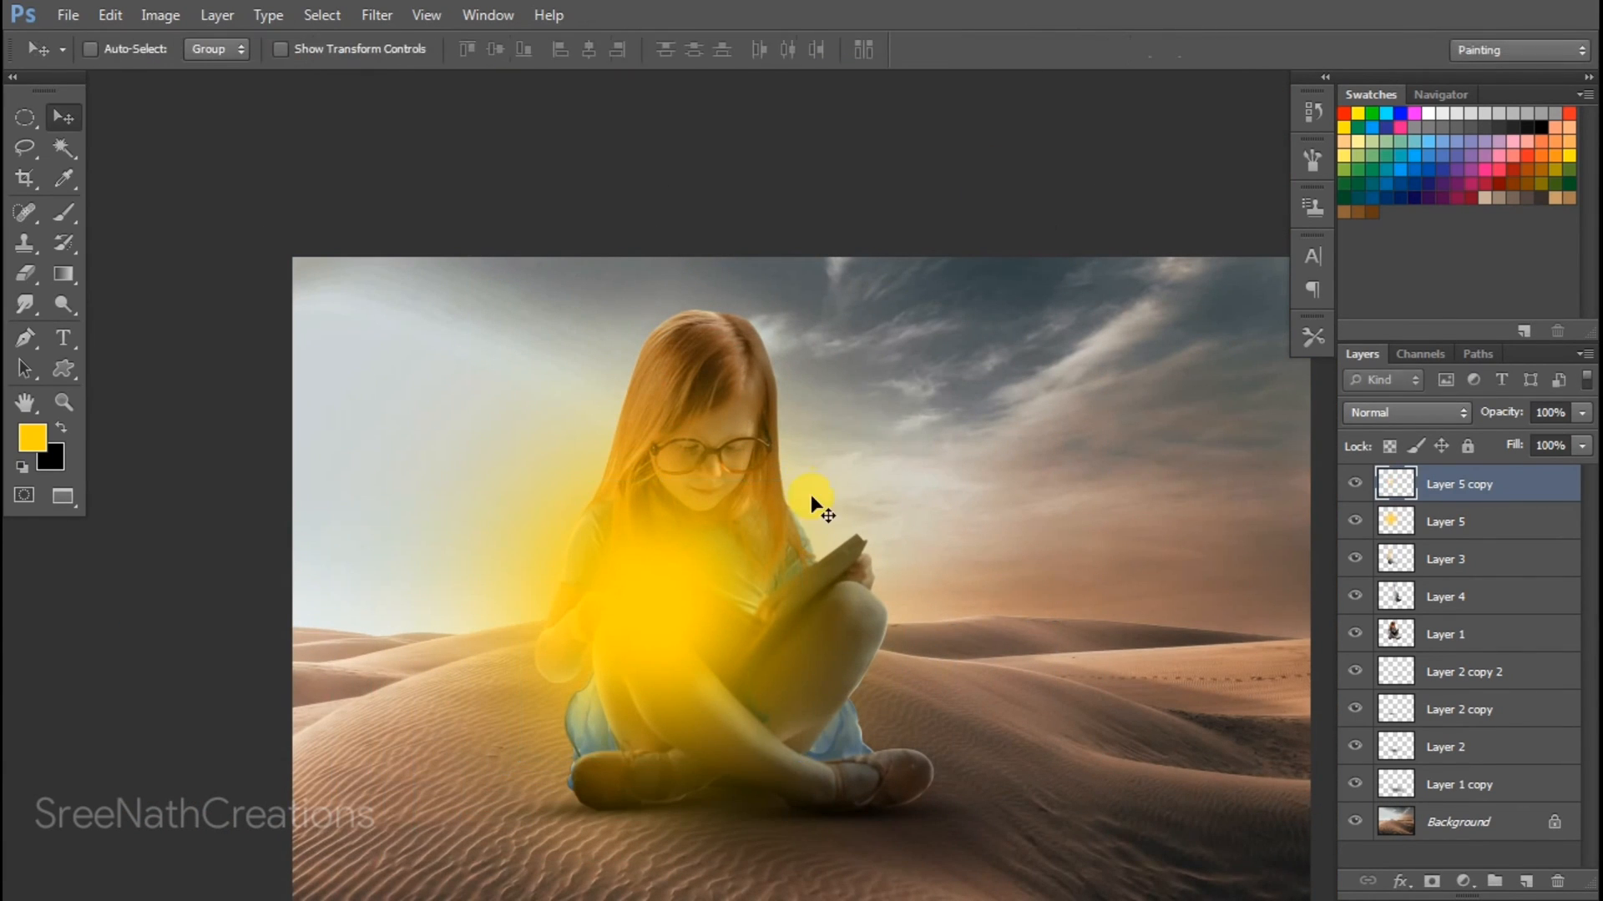
# - Turn the small core glow white with a Hue/Saturation lightness of +100
pyautogui.hotkey('ctrl', 'u')
pyautogui.moveTo(1142, 304); pyautogui.dragTo(1317, 321)
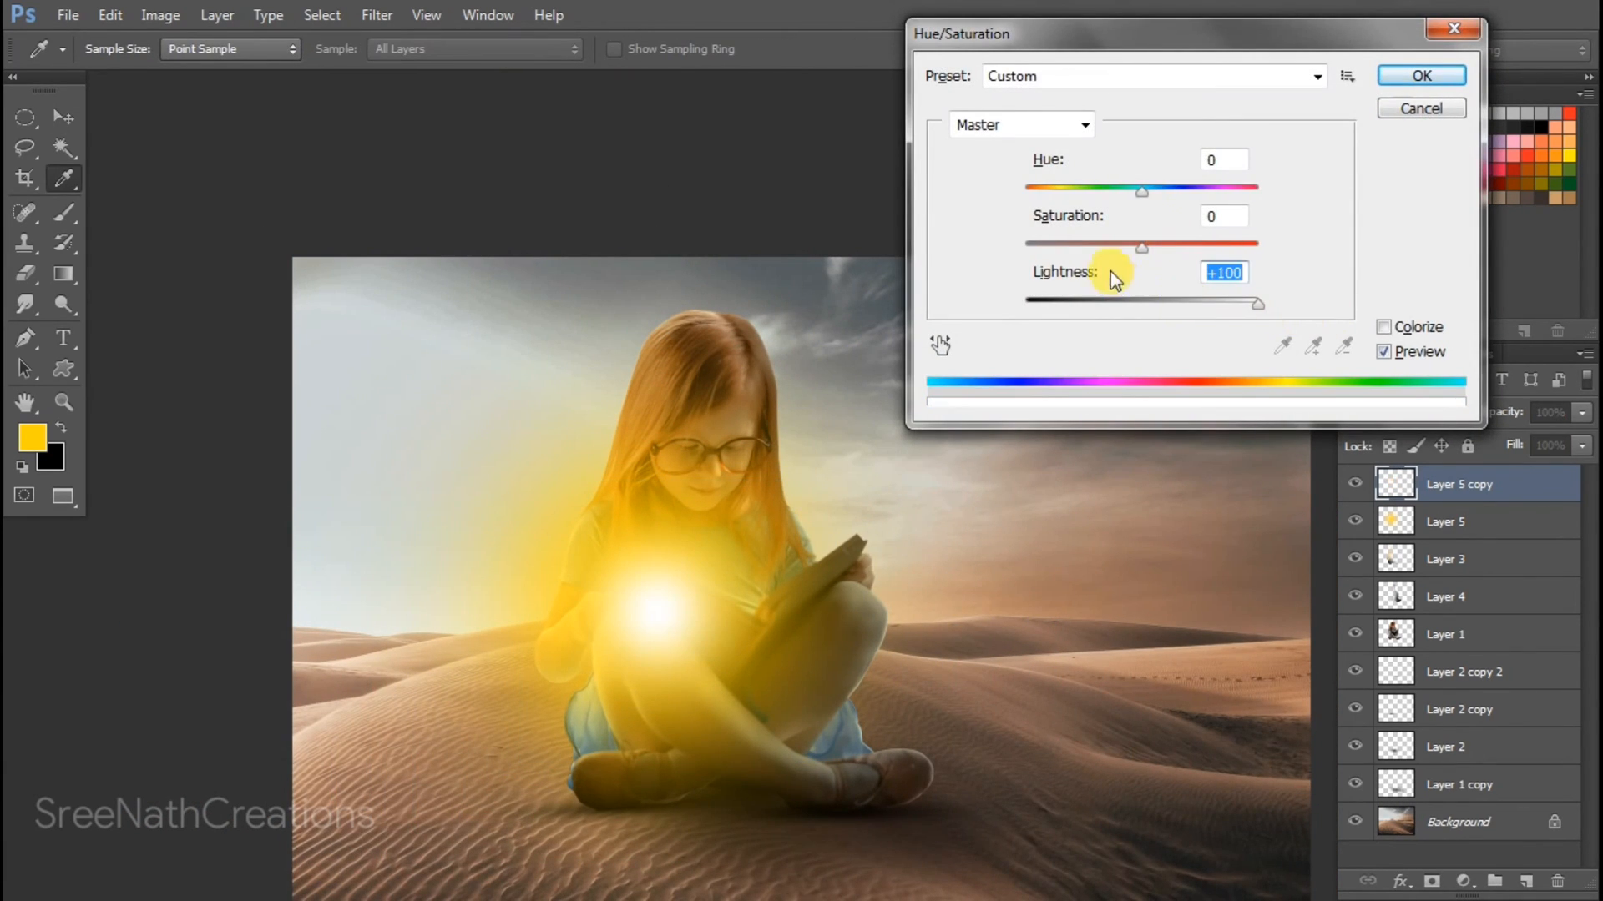
pyautogui.hotkey('shift', 'Tab')
pyautogui.press('Return')
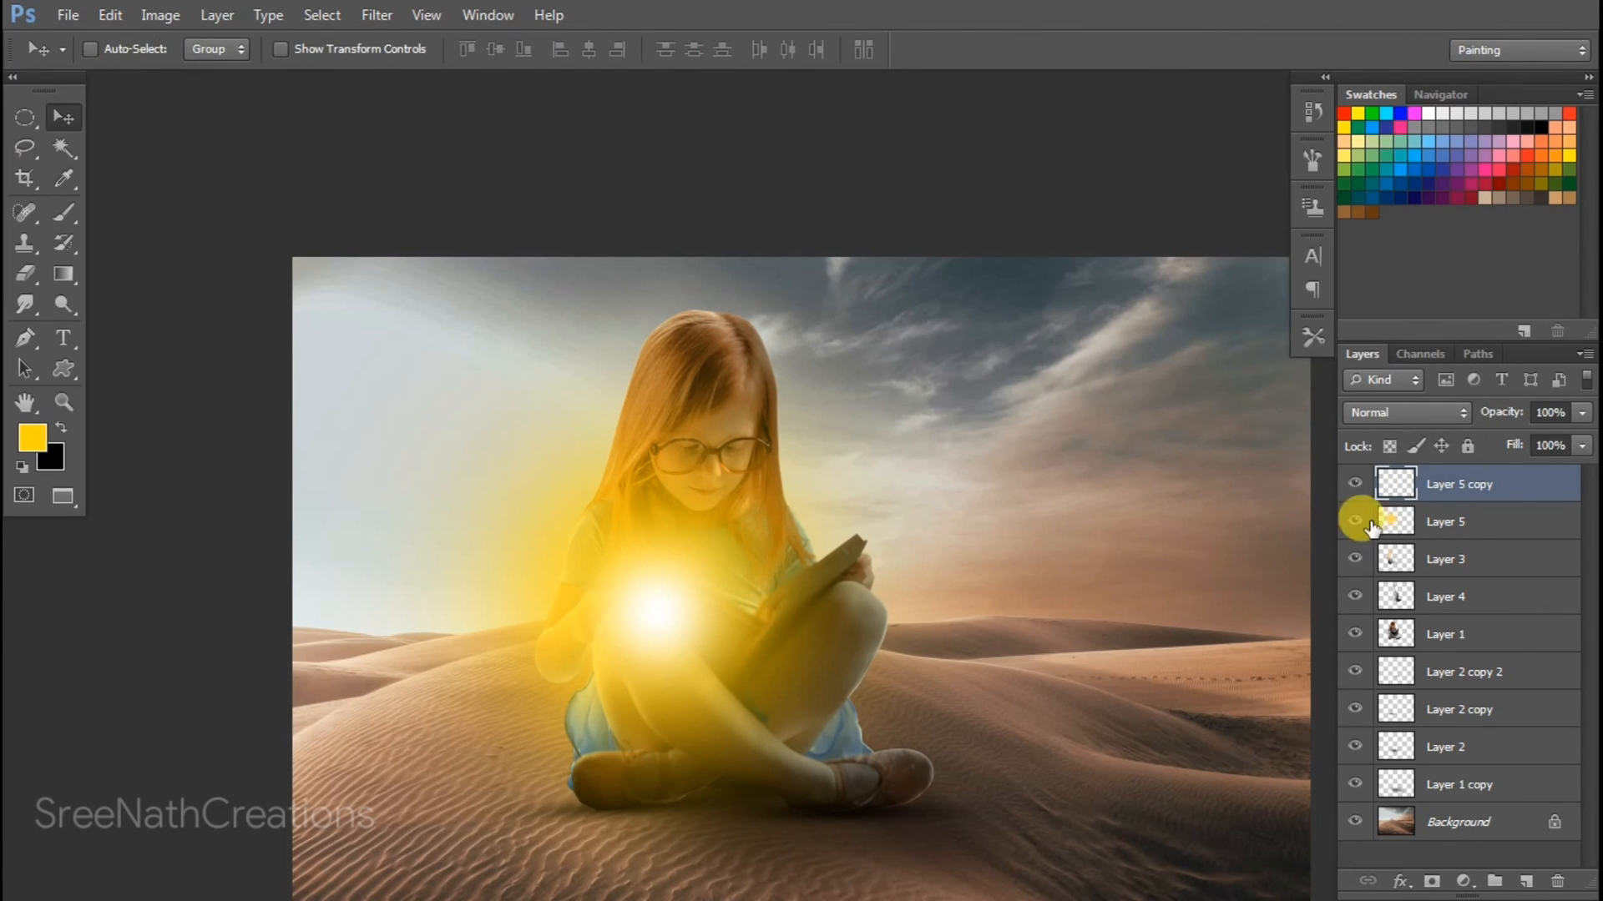
# - Merge Layer 5 with its white-core copy and move the combined sun into the sky beside the girl's head
pyautogui.keyDown('shift'); pyautogui.click(1385, 526); pyautogui.keyUp('shift')
pyautogui.hotkey('ctrl', 'e')
pyautogui.hotkey('ctrl', '-')
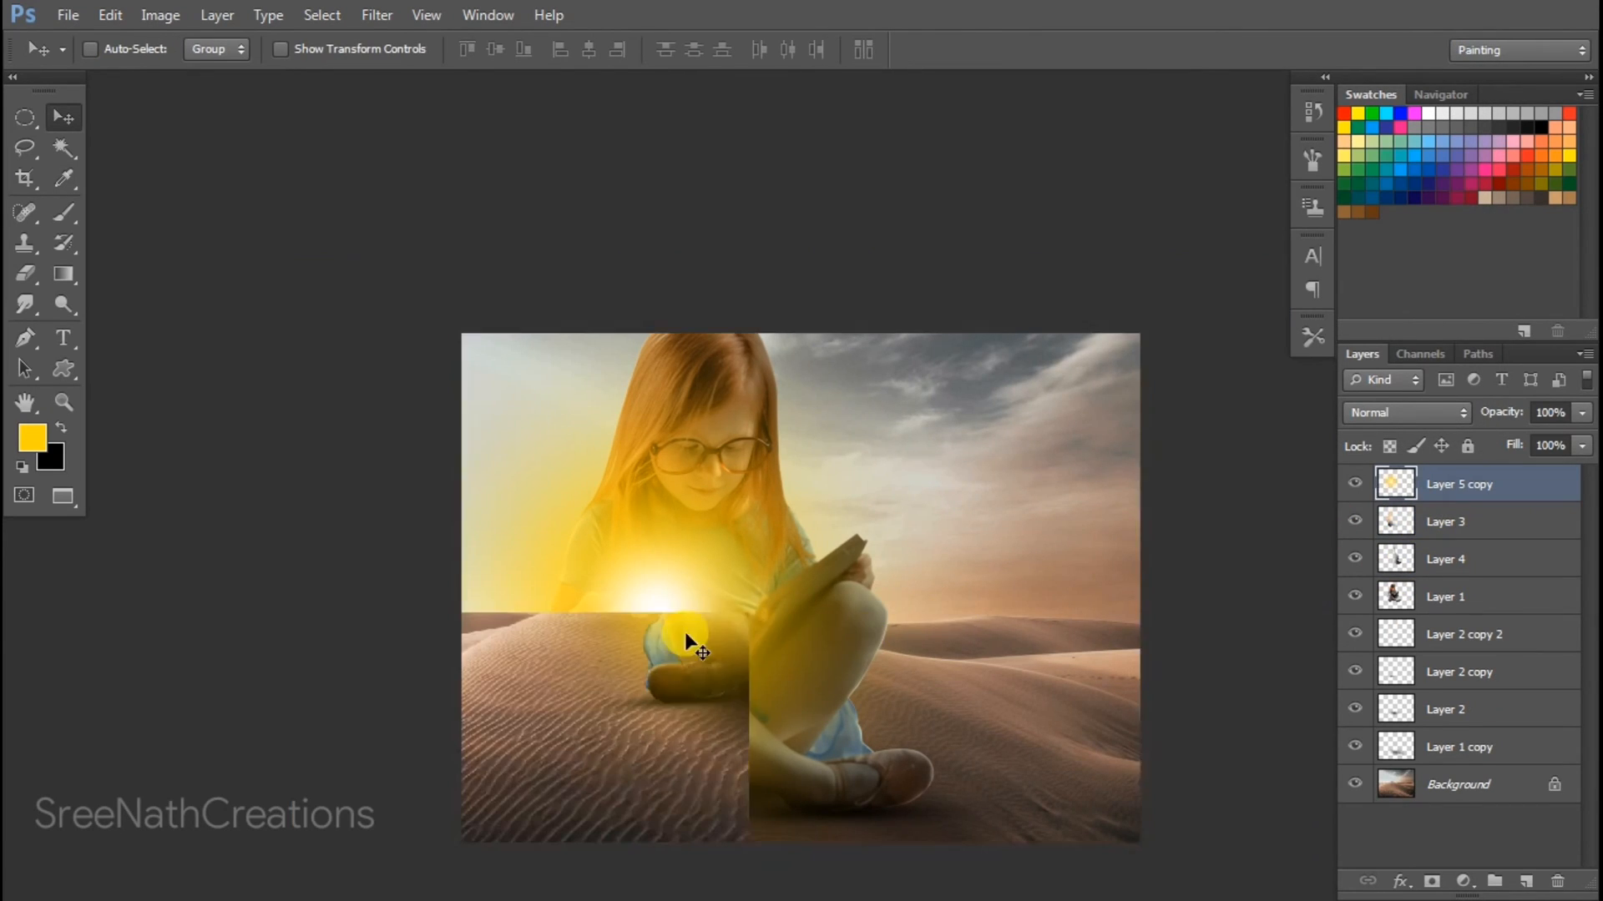
pyautogui.moveTo(684, 633); pyautogui.dragTo(670, 484)
# - Compare blend modes from Darken onward for the sun layer, settling on Lighten
pyautogui.hotkey('alt', 'shift', 'k')
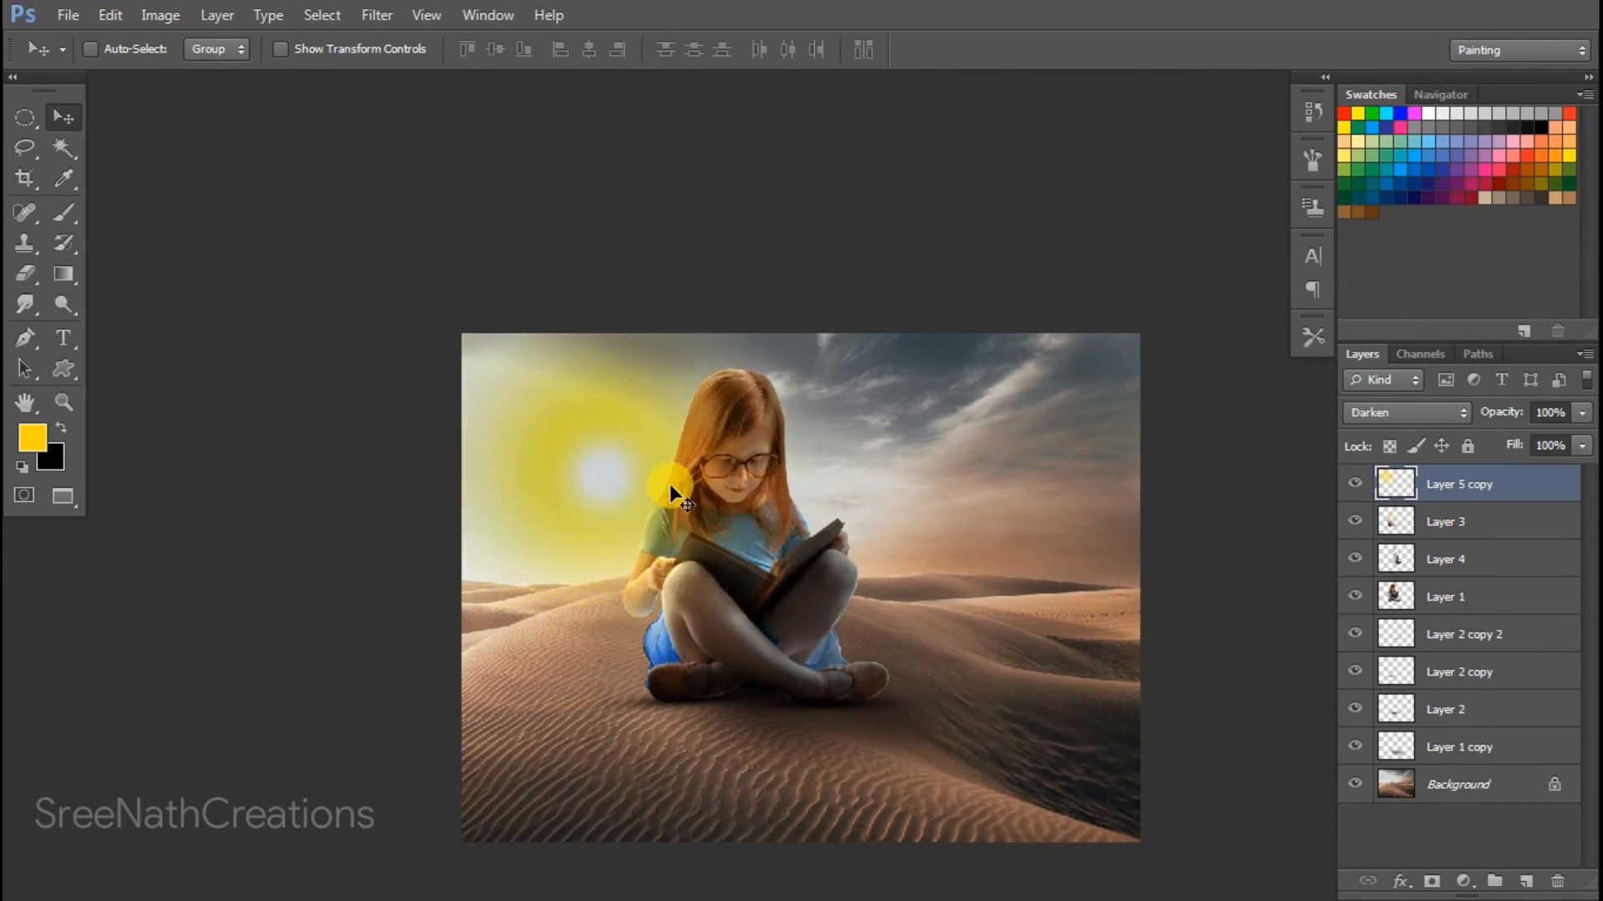
pyautogui.hotkey('shift', '+')
pyautogui.hotkey('shift', '+')
pyautogui.hotkey('shift', '+')
pyautogui.hotkey('shift', '+')
pyautogui.hotkey('shift', '+')
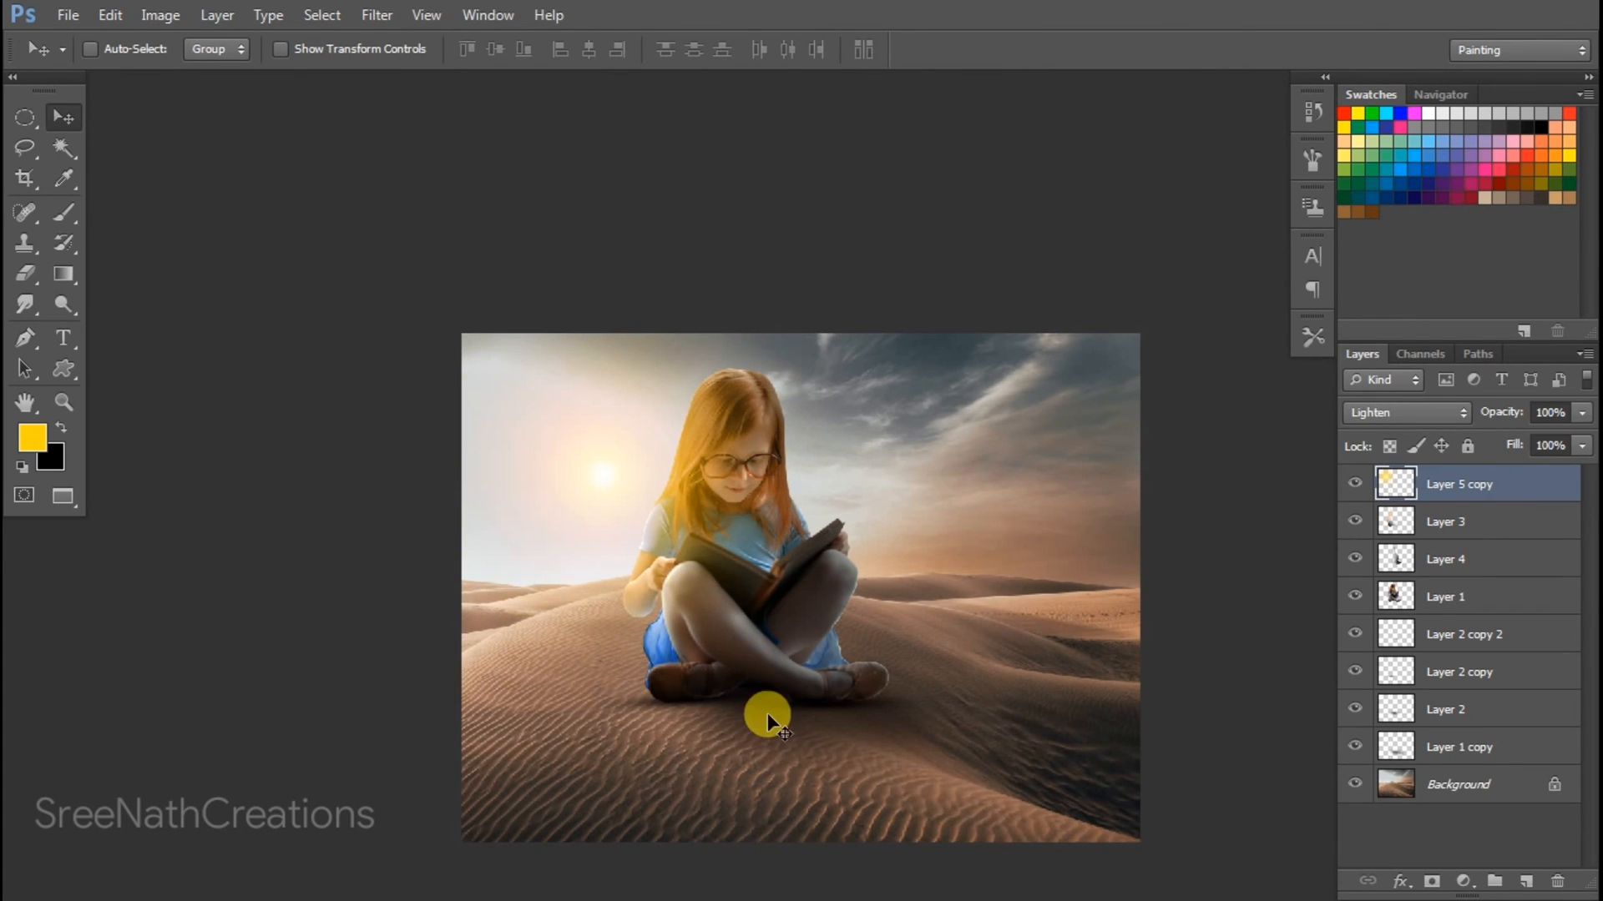
# - Enlarge the sun glow on Layer 5 copy with Free Transform so its halo reaches over the girl
pyautogui.hotkey('ctrl', '-')
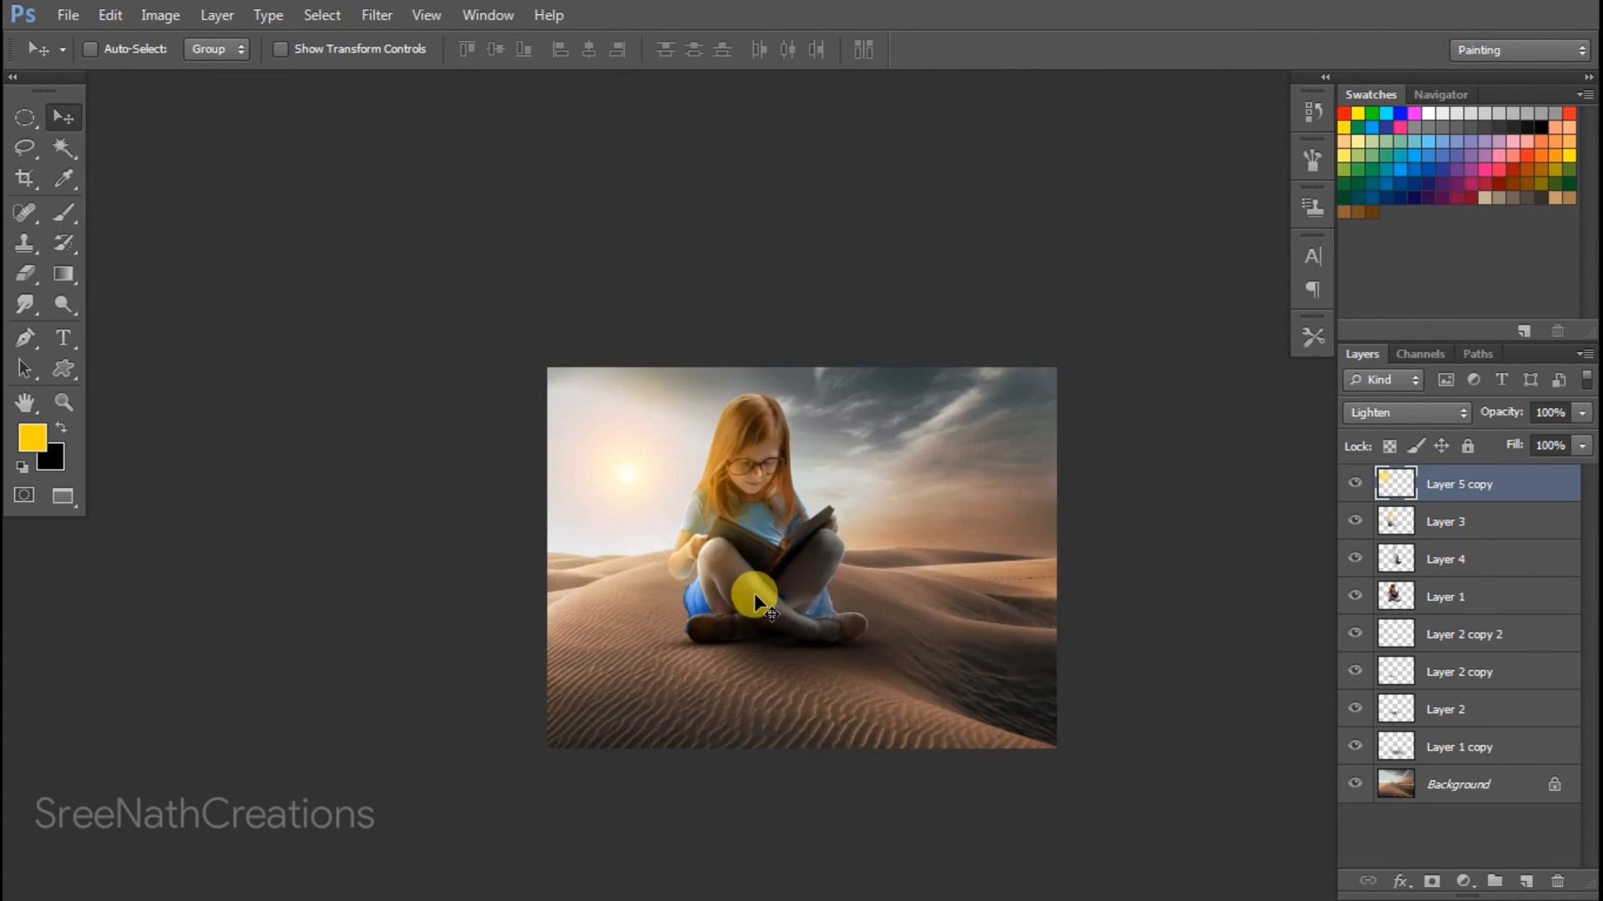
pyautogui.hotkey('ctrl', '-')
pyautogui.hotkey('ctrl', '+')
pyautogui.hotkey('ctrl', 't')
pyautogui.moveTo(808, 314); pyautogui.dragTo(876, 261)
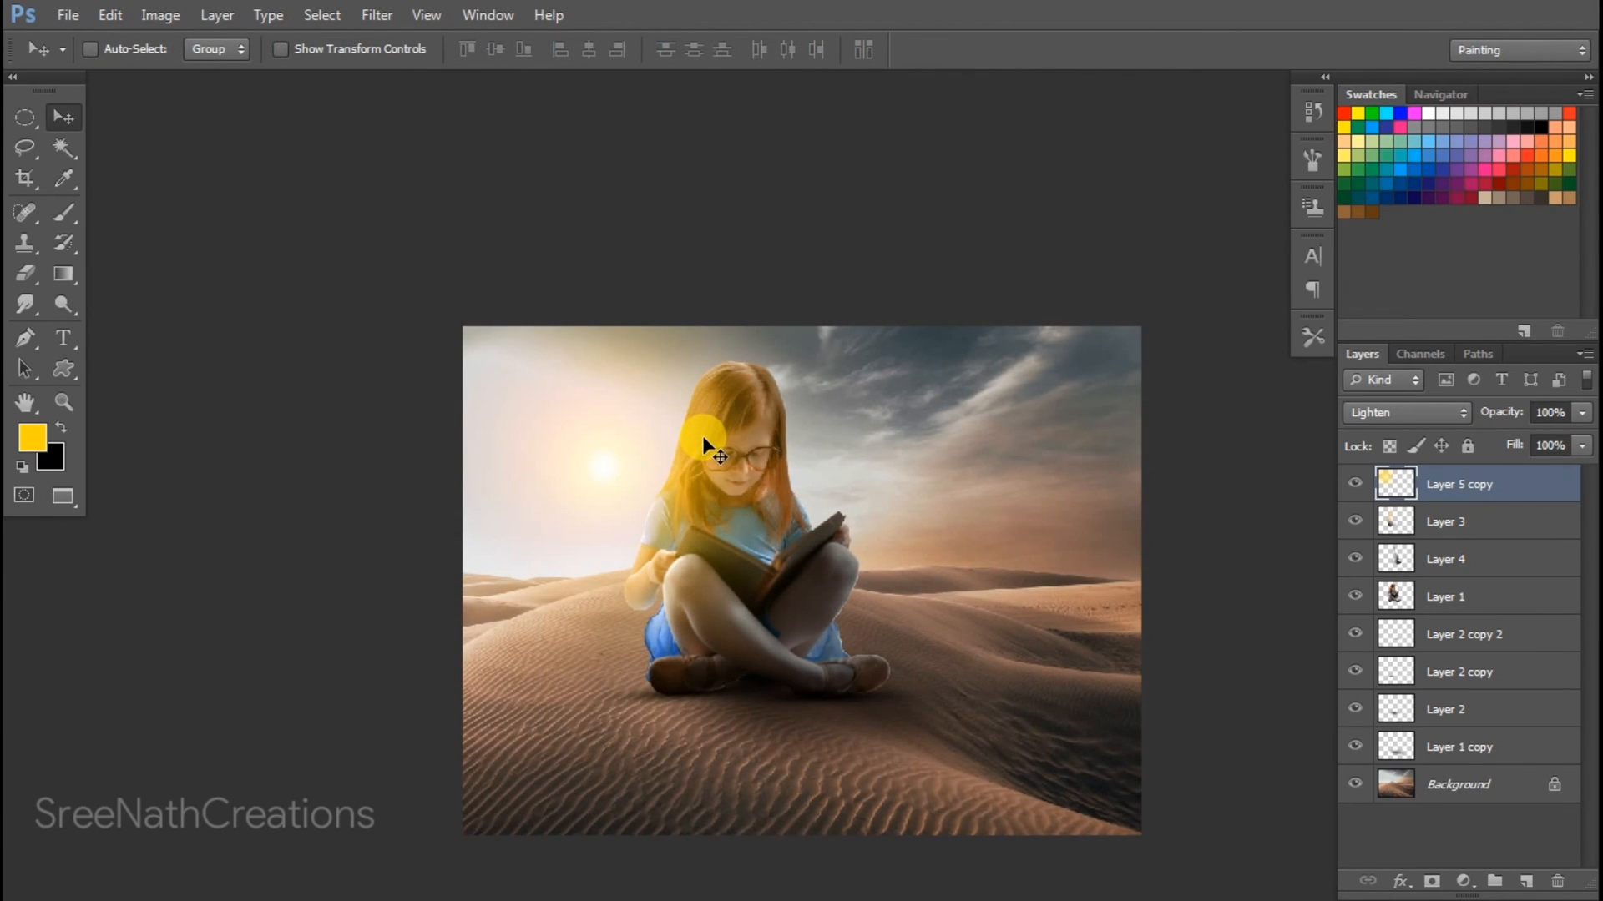
# - Shift the sun glow farther from the girl's head and compare blend modes such as Lighter Color and Pin Light
pyautogui.hotkey('shift', '+')
pyautogui.hotkey('shift', '+')
pyautogui.hotkey('shift', '+')
pyautogui.moveTo(703, 436); pyautogui.dragTo(656, 440)
pyautogui.hotkey('shift', '+')
pyautogui.hotkey('shift', '+')
pyautogui.hotkey('shift', '+')
pyautogui.hotkey('shift', '+')
pyautogui.hotkey('shift', '+')
pyautogui.hotkey('shift', '+')
pyautogui.hotkey('shift', '+')
pyautogui.hotkey('shift', '+')
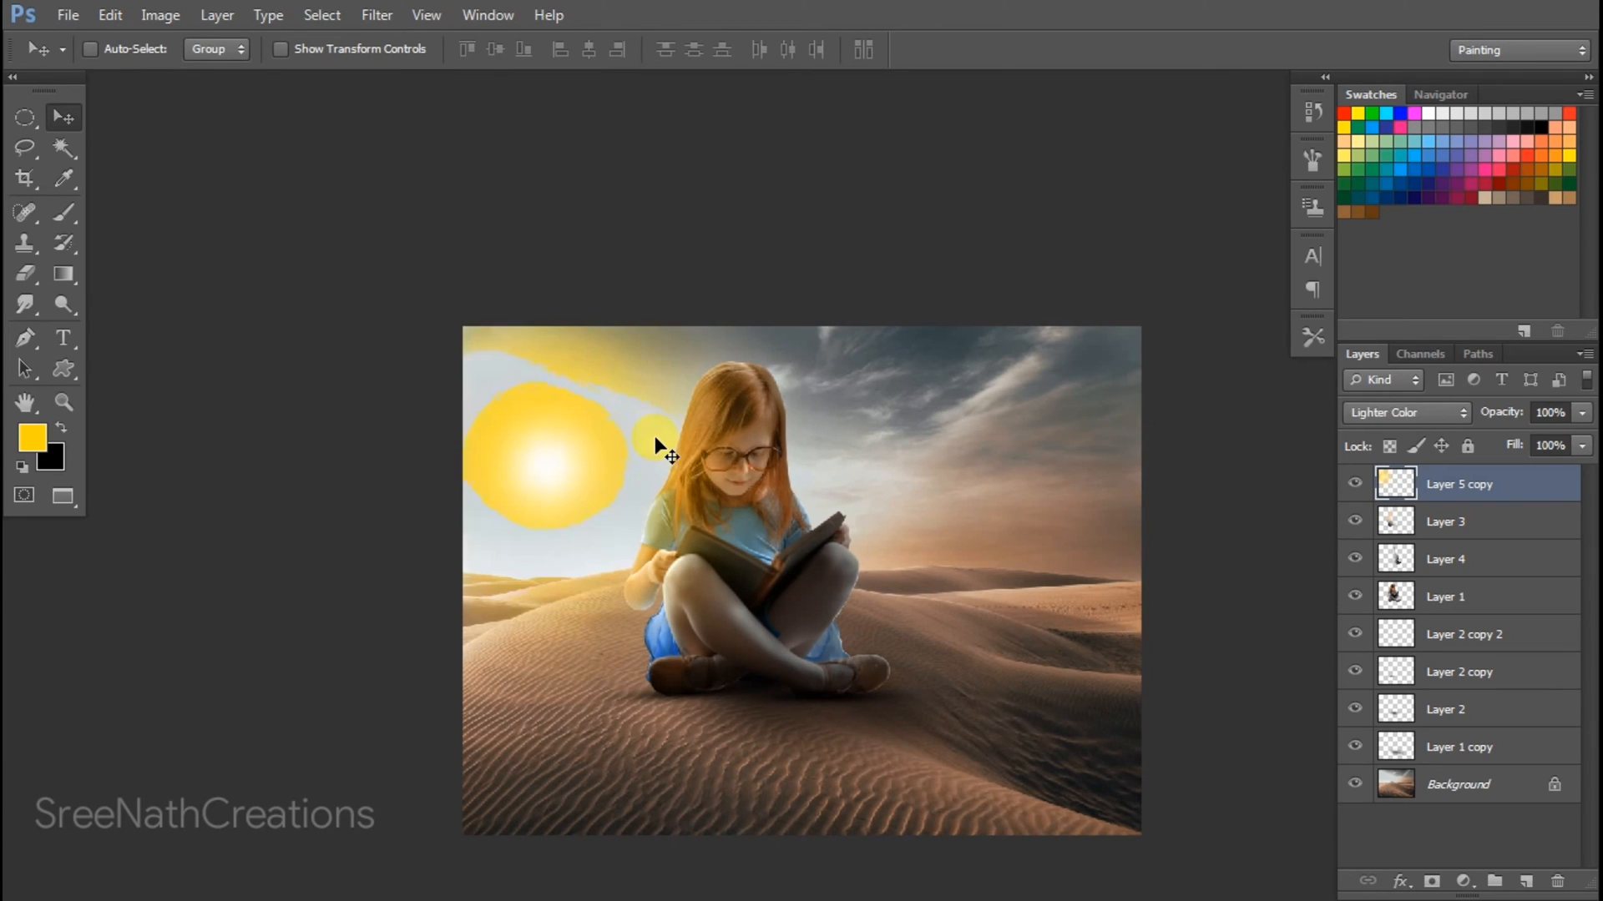
pyautogui.hotkey('shift', '+')
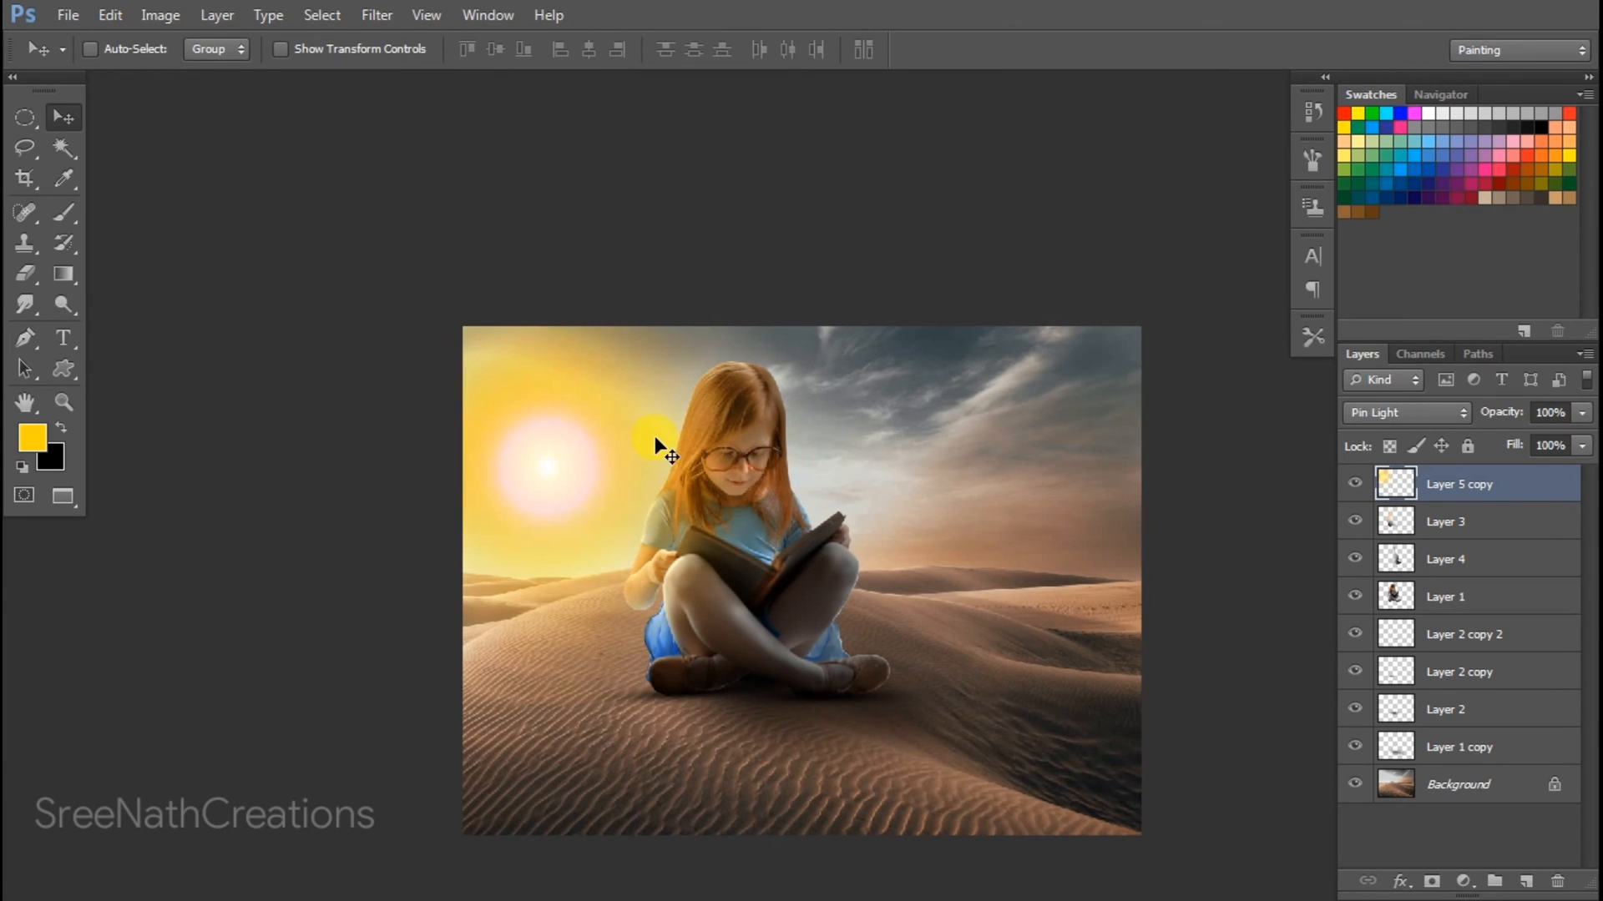
pyautogui.hotkey('shift', '+')
pyautogui.hotkey('shift', '-')
pyautogui.hotkey('ctrl', 'u')
pyautogui.moveTo(1152, 197); pyautogui.dragTo(1083, 191)
pyautogui.press('Escape')
# - Compare the remaining blend modes for the sun layer, including Normal and Darker Color, and settle on Lighten
pyautogui.press('v')
pyautogui.hotkey('shift', '+')
pyautogui.hotkey('shift', '+')
pyautogui.hotkey('shift', '+')
pyautogui.hotkey('shift', '+')
pyautogui.hotkey('shift', '+')
pyautogui.hotkey('shift', '+')
pyautogui.hotkey('shift', '+')
pyautogui.hotkey('shift', '+')
pyautogui.hotkey('shift', '+')
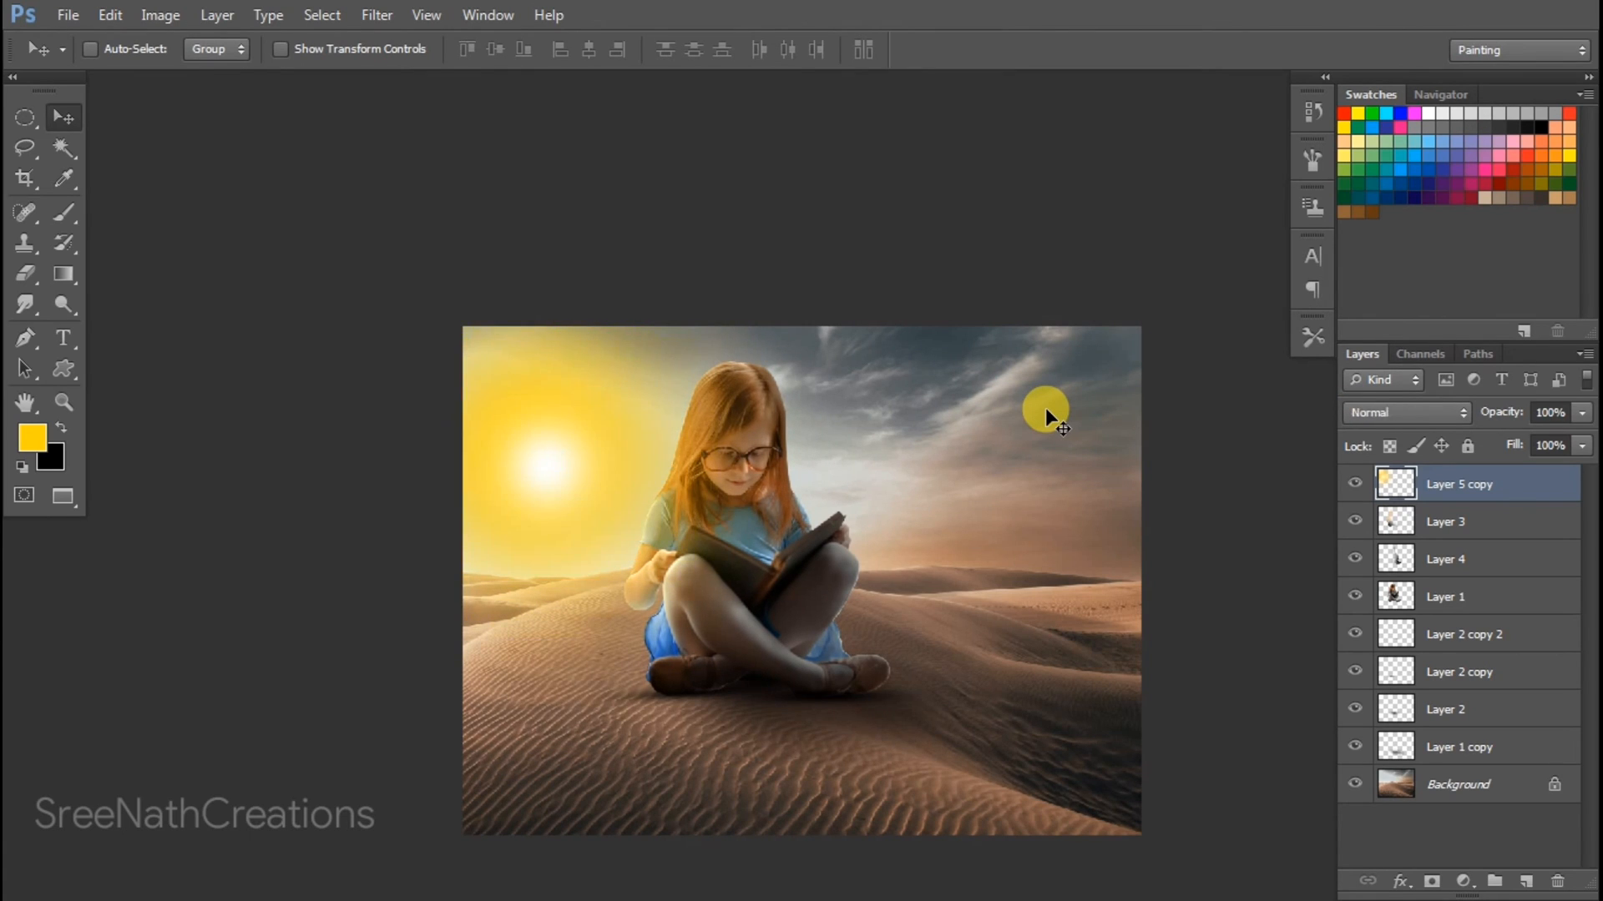
pyautogui.hotkey('shift', '+')
pyautogui.hotkey('shift', '+')
pyautogui.hotkey('shift', '+')
pyautogui.hotkey('shift', '+')
pyautogui.hotkey('shift', '+')
pyautogui.hotkey('shift', '+')
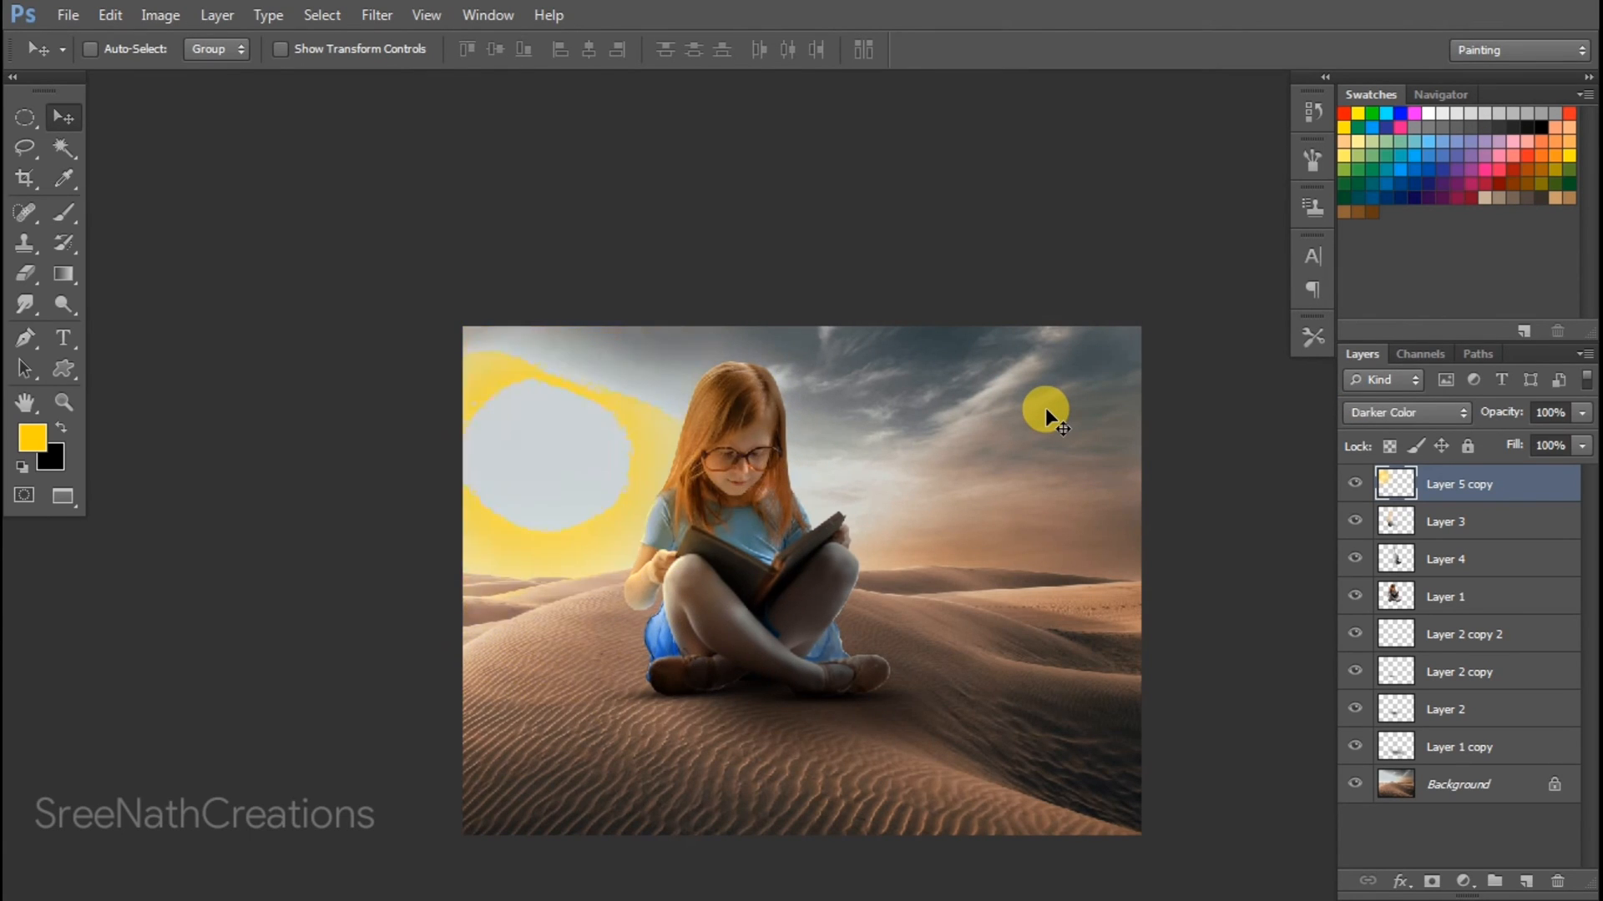
pyautogui.hotkey('shift', '+')
# - Nudge the sun glow slightly toward the girl and deselect all layers
pyautogui.hotkey('ctrl', '-')
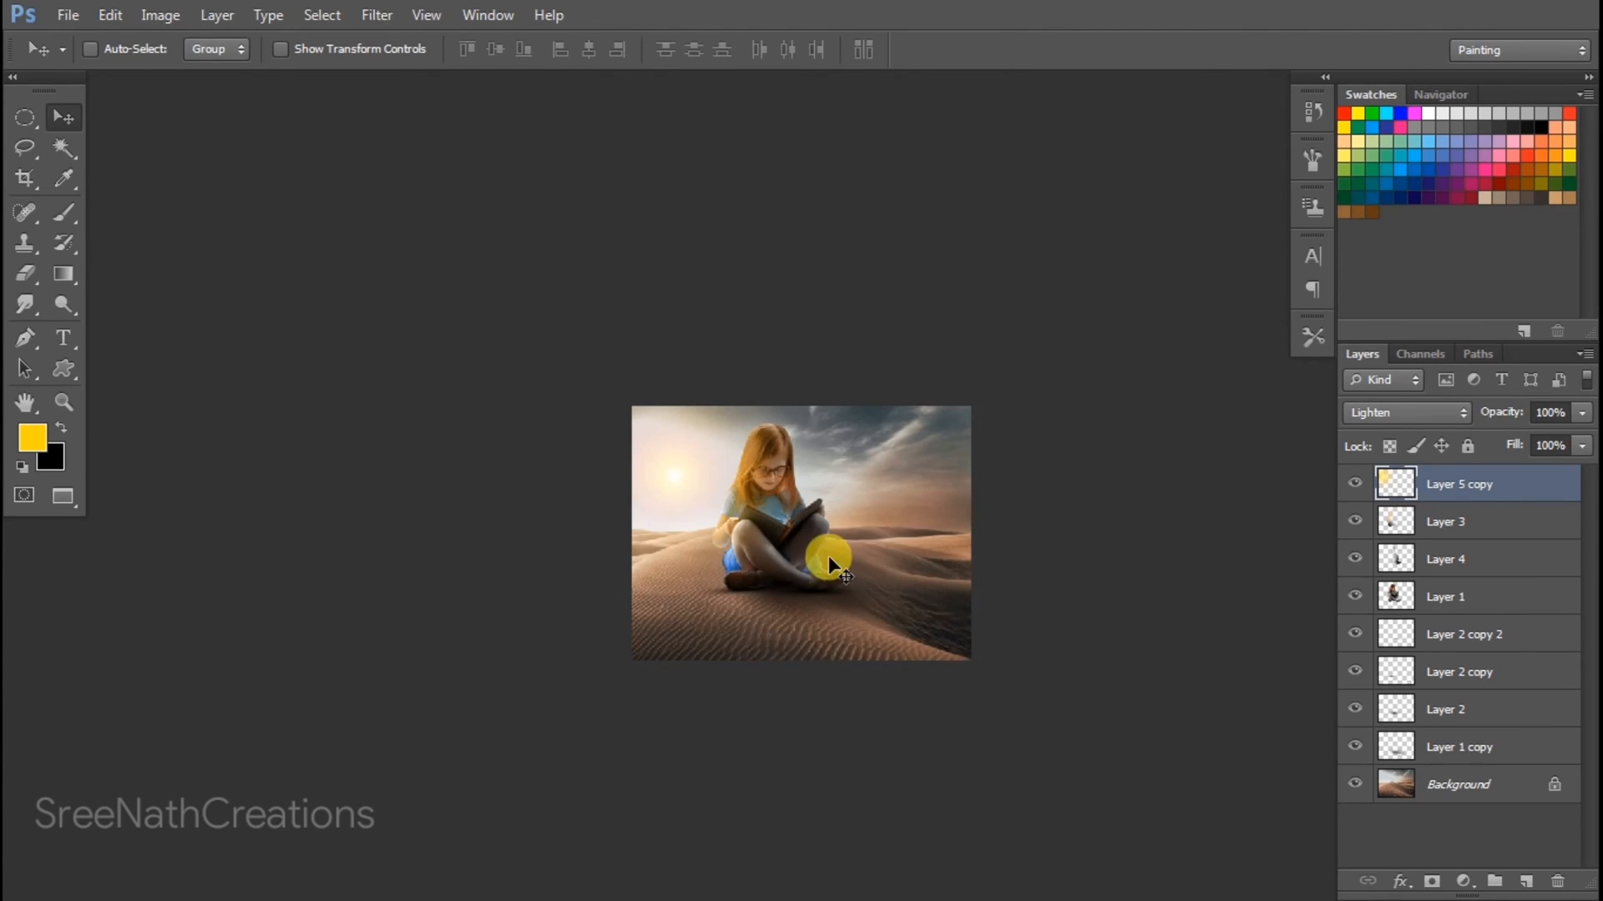
pyautogui.scroll(-3, 815, 526)
pyautogui.hotkey('ctrl', '+')
pyautogui.moveTo(876, 441); pyautogui.dragTo(873, 705)
pyautogui.moveTo(763, 469); pyautogui.dragTo(776, 461)
pyautogui.scroll(-1, 1029, 506)
pyautogui.click(1059, 616)
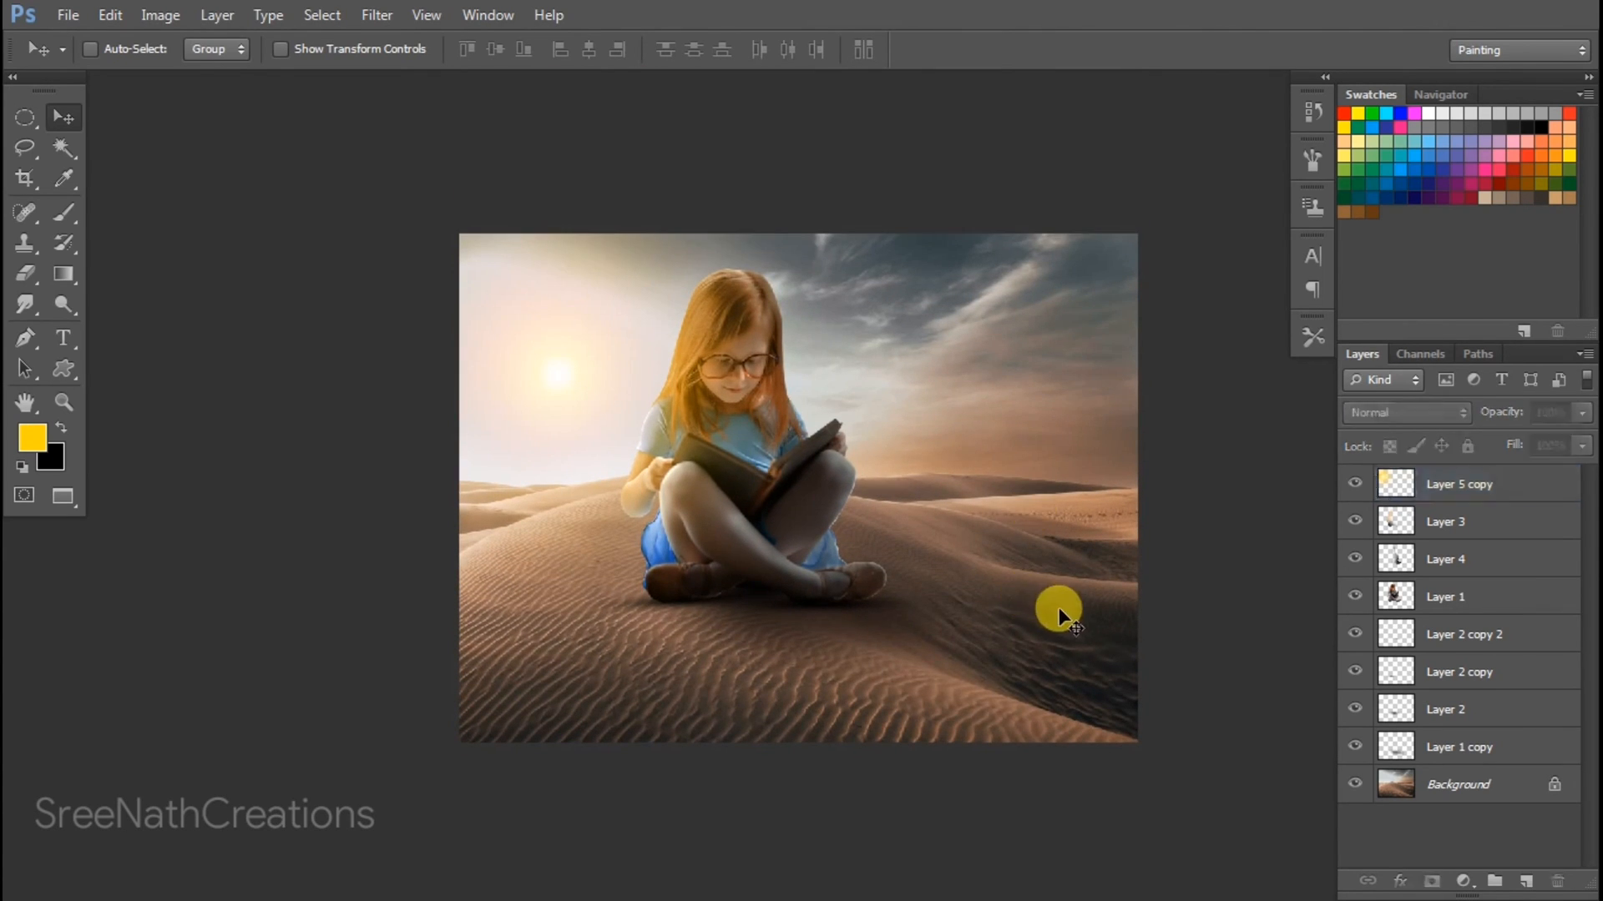
# - Raise the Background layer's saturation to +30 with Hue/Saturation
pyautogui.click(1434, 781)
pyautogui.hotkey('ctrl', 'u')
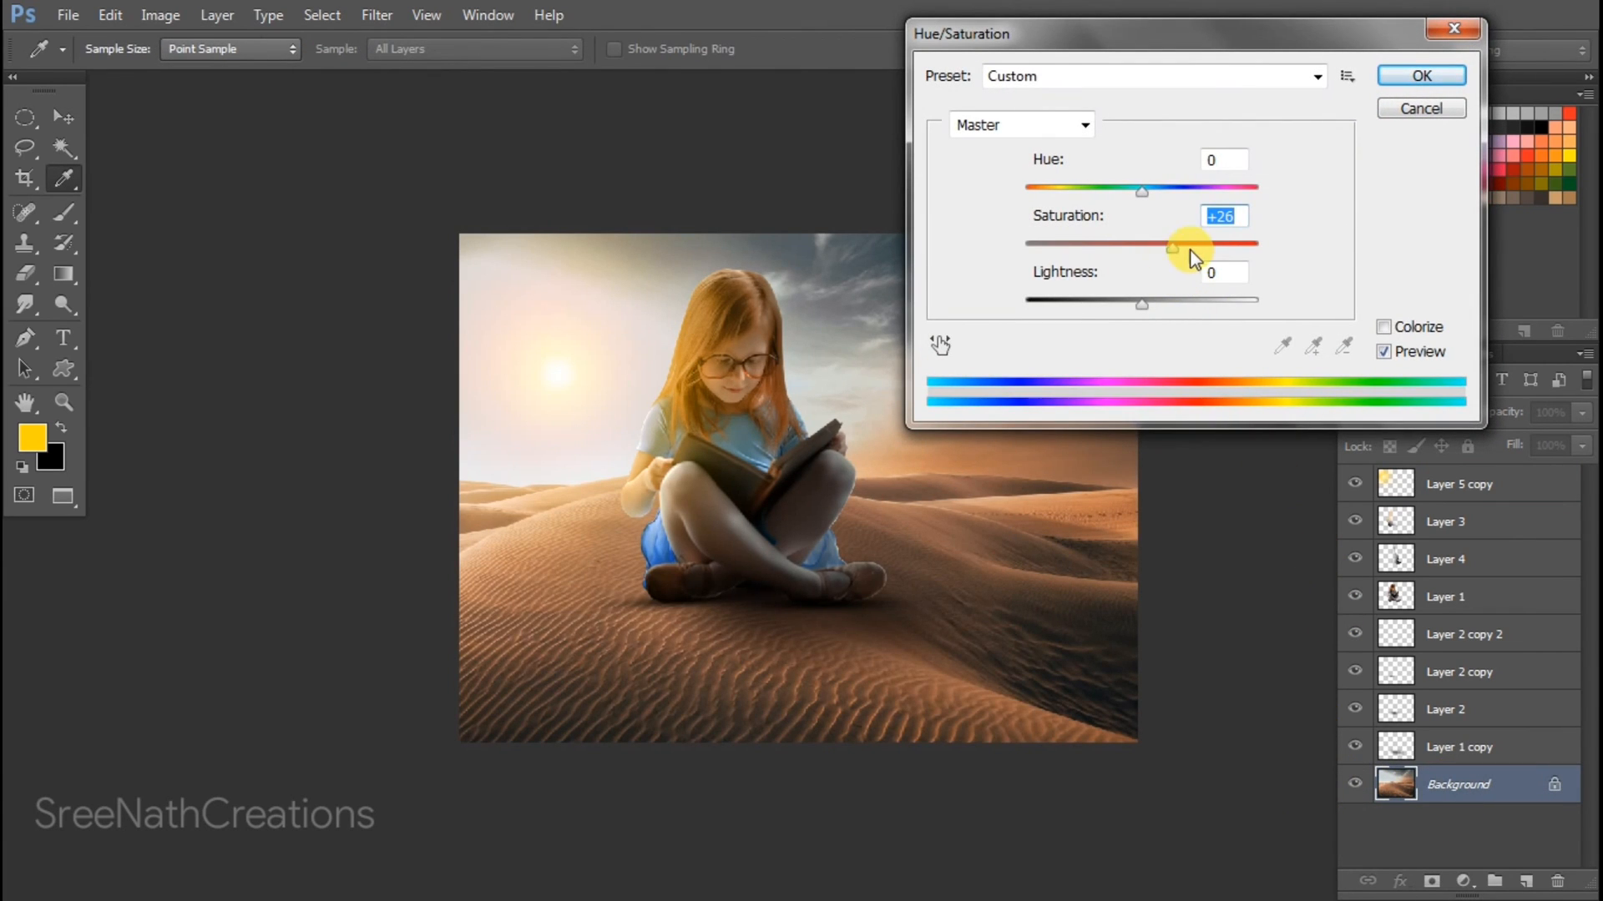
pyautogui.write('+30')
pyautogui.press('Return')
pyautogui.hotkey('ctrl', '-')
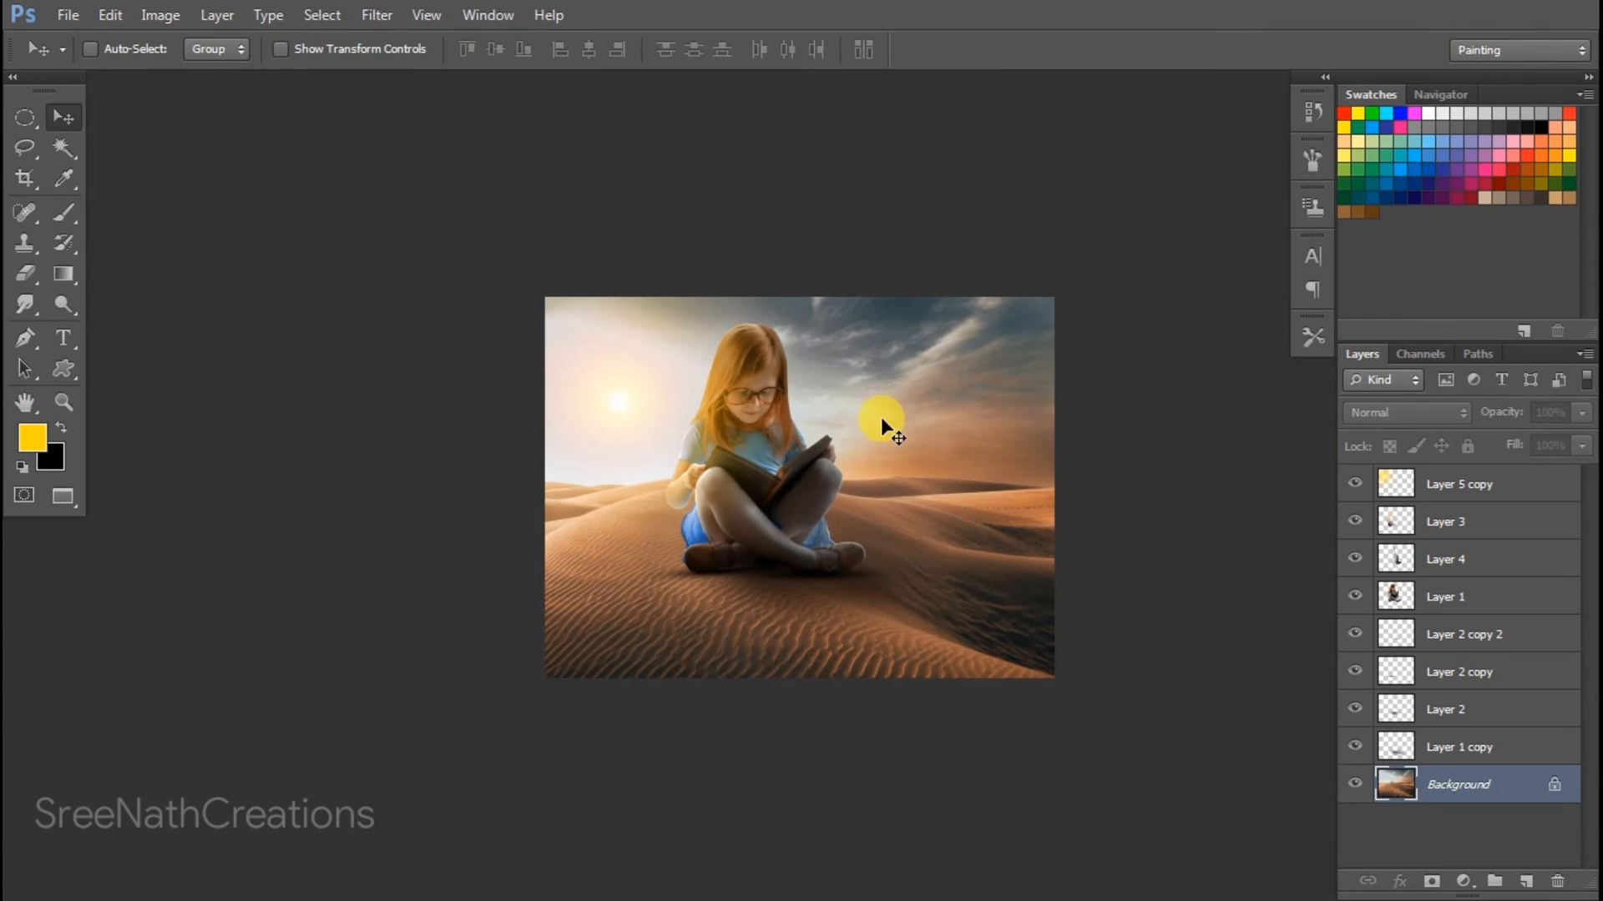
pyautogui.hotkey('ctrl', '0')
pyautogui.hotkey('ctrl', 'u')
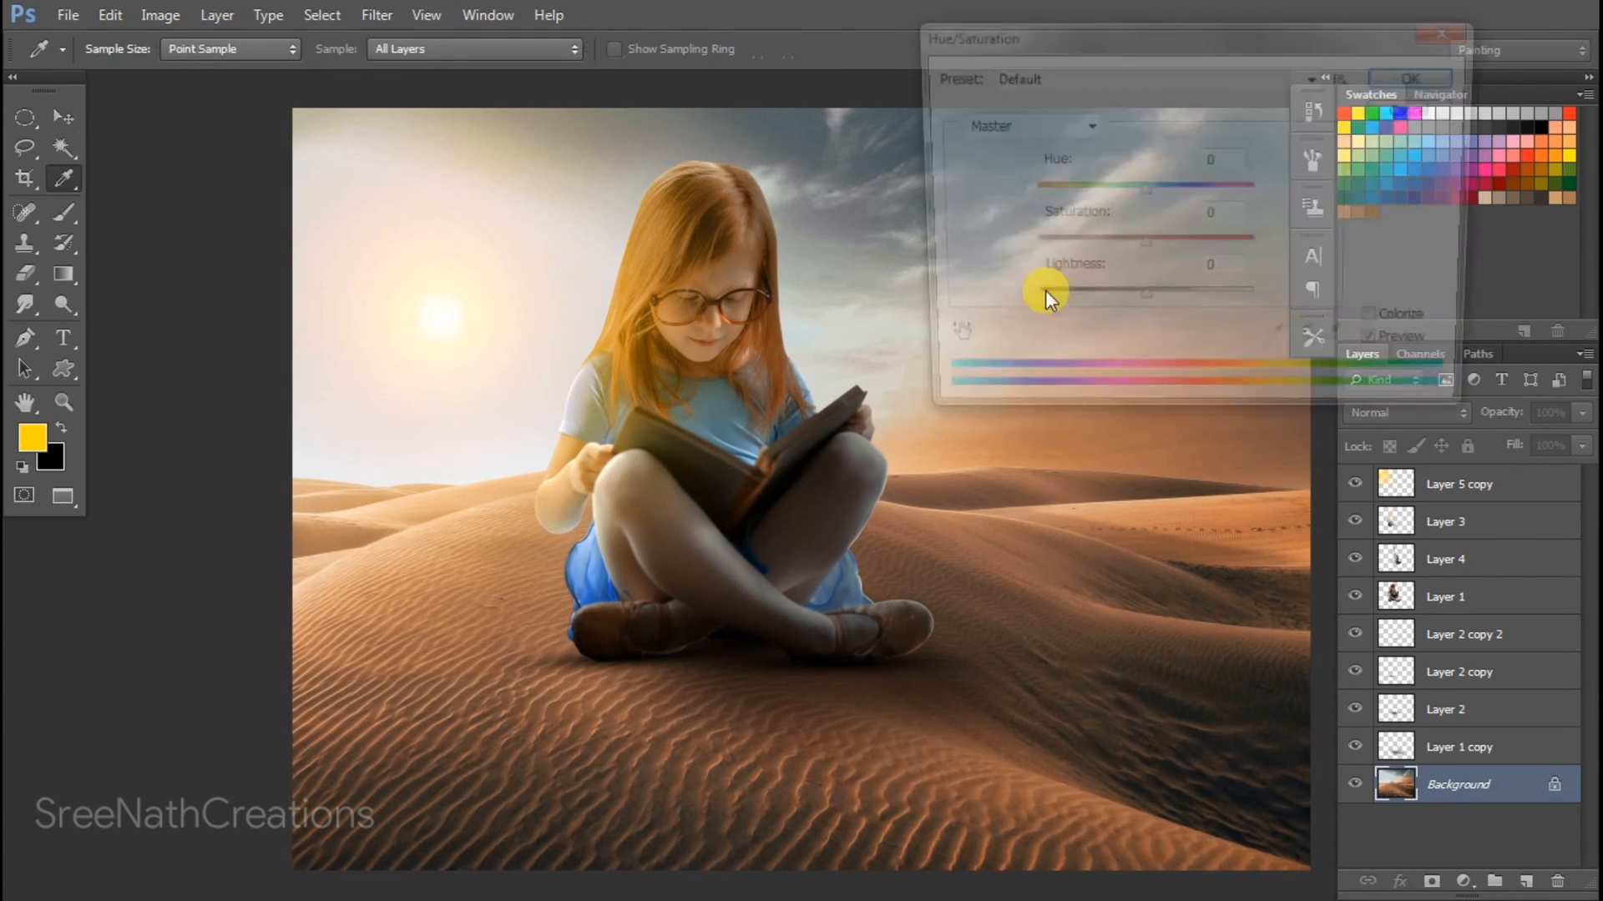
pyautogui.moveTo(1144, 186); pyautogui.dragTo(1124, 188)
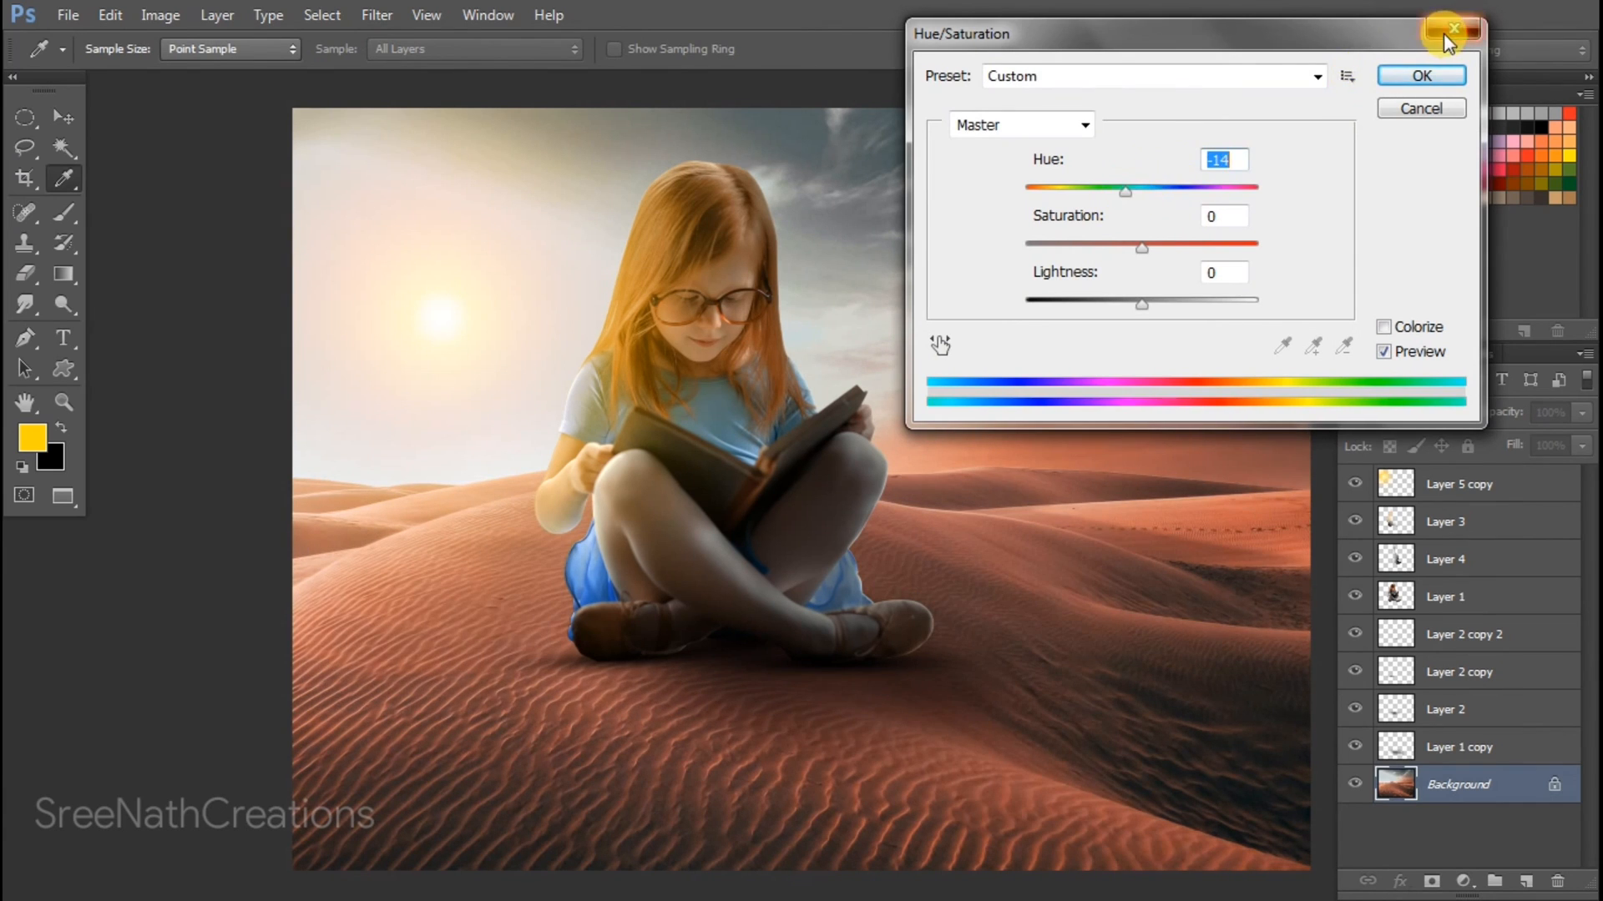
pyautogui.click(1454, 28)
# - Select the sun glow layer and shift its hue slightly toward red with Hue/Saturation
pyautogui.press('v')
pyautogui.rightClick(448, 307)
pyautogui.click(485, 315)
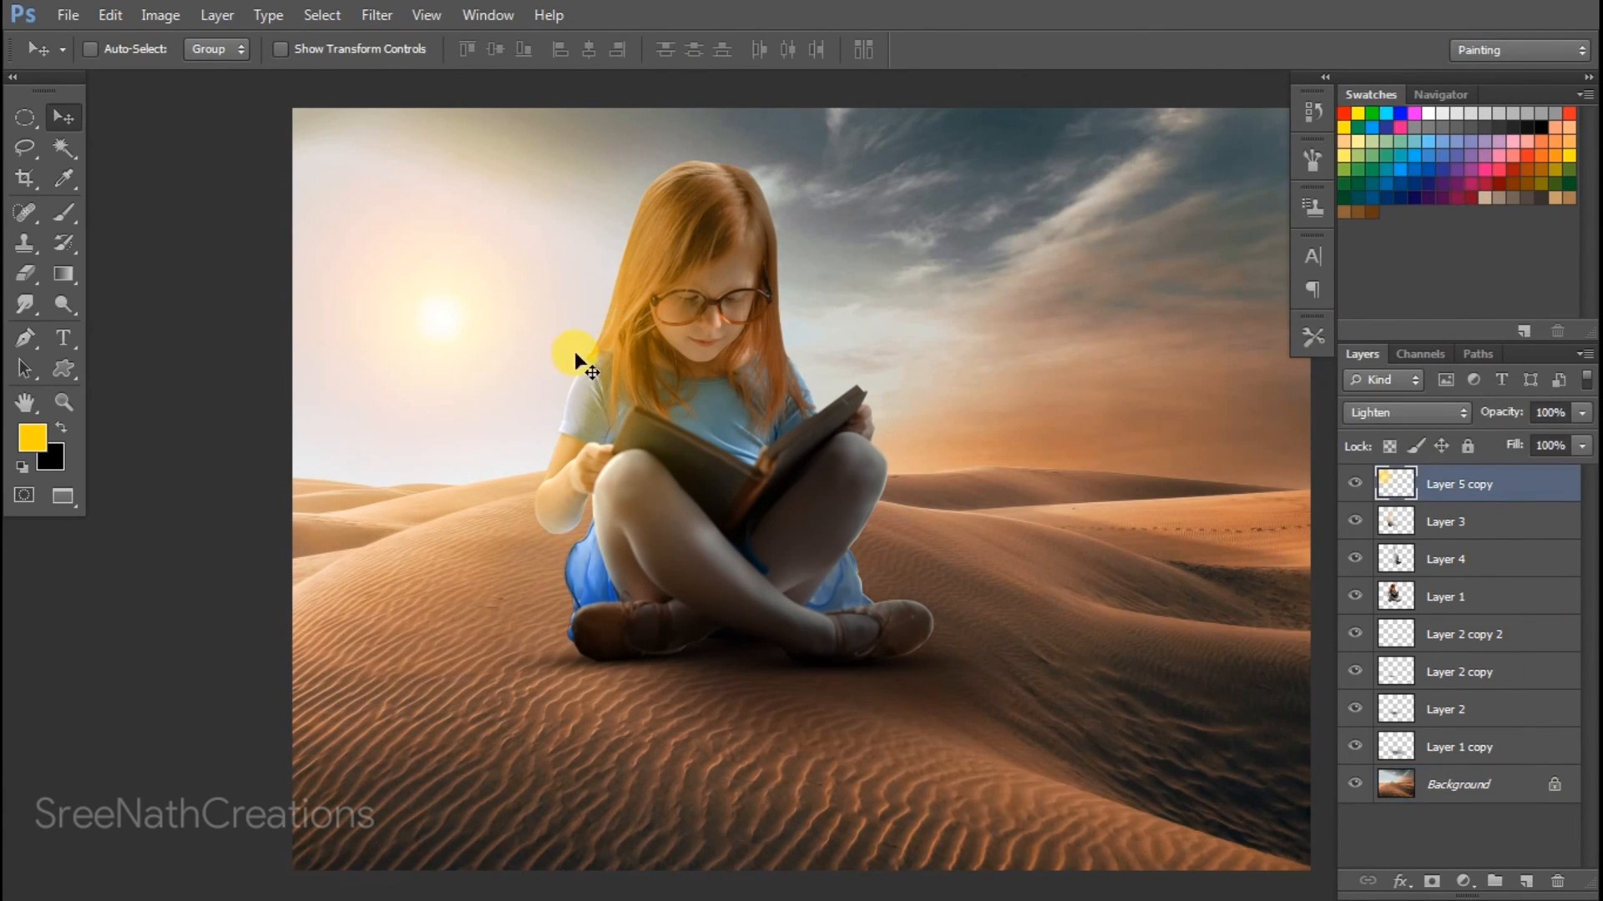
pyautogui.hotkey('ctrl', 'u')
pyautogui.moveTo(1140, 189); pyautogui.dragTo(1136, 195)
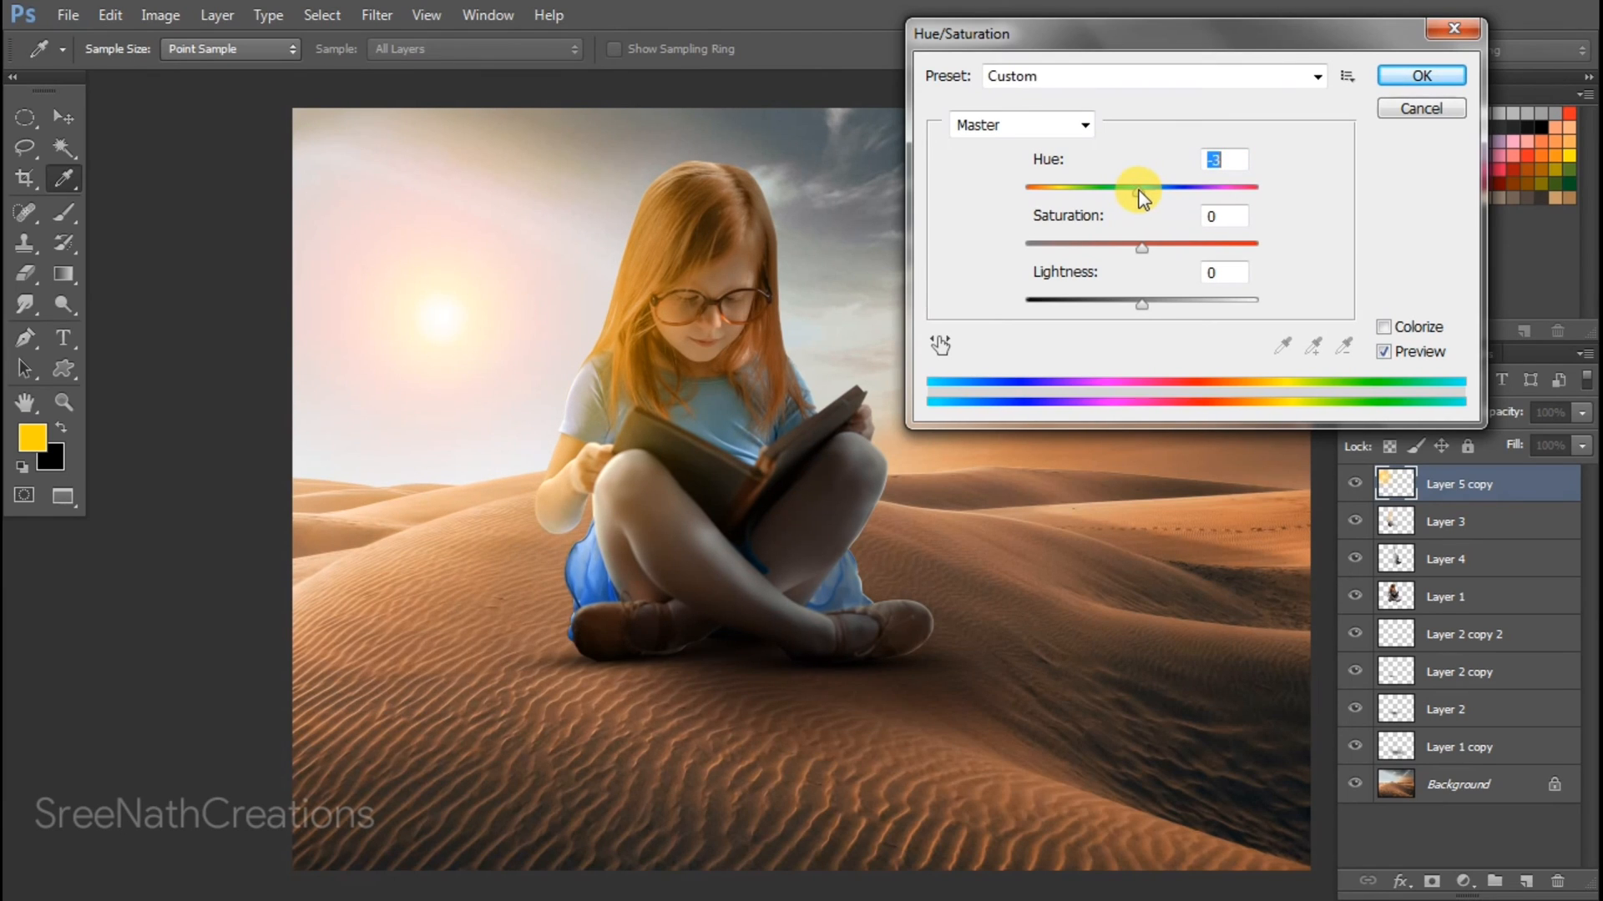
pyautogui.moveTo(1137, 189); pyautogui.dragTo(1138, 189)
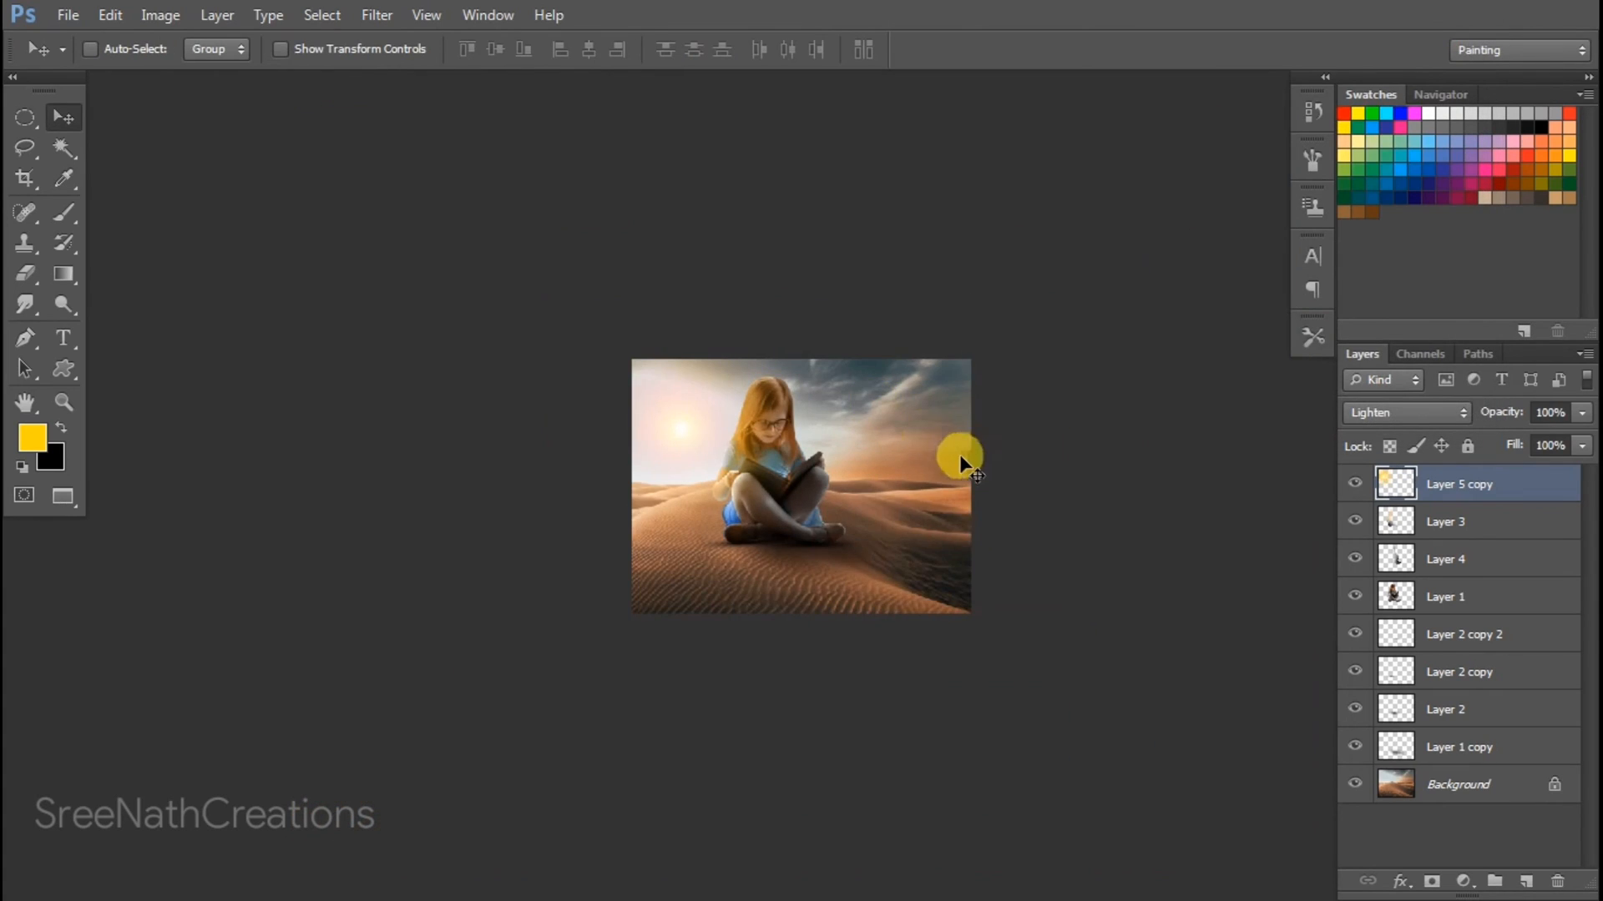
# - Examine how the sun glow blends with the girl and desert at several magnifications, and select the Background layer
pyautogui.scroll(2, 950, 439)
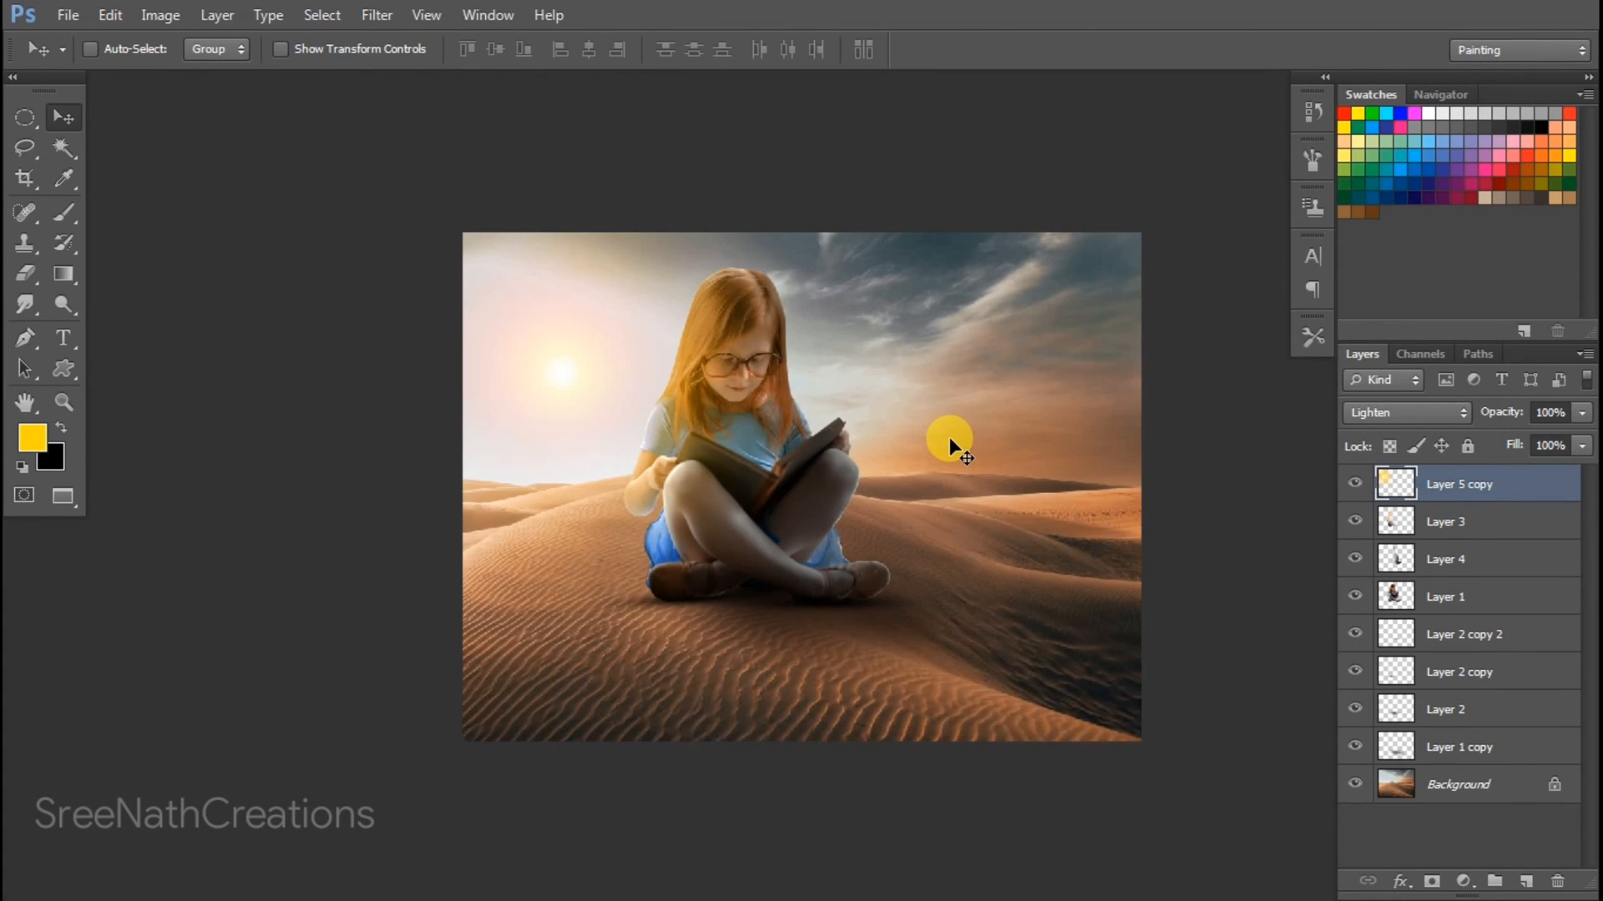
pyautogui.scroll(-2, 948, 439)
pyautogui.scroll(2, 948, 439)
pyautogui.scroll(-1, 948, 439)
pyautogui.scroll(1, 948, 437)
pyautogui.rightClick(1050, 352)
pyautogui.click(1076, 364)
pyautogui.scroll(2, 889, 606)
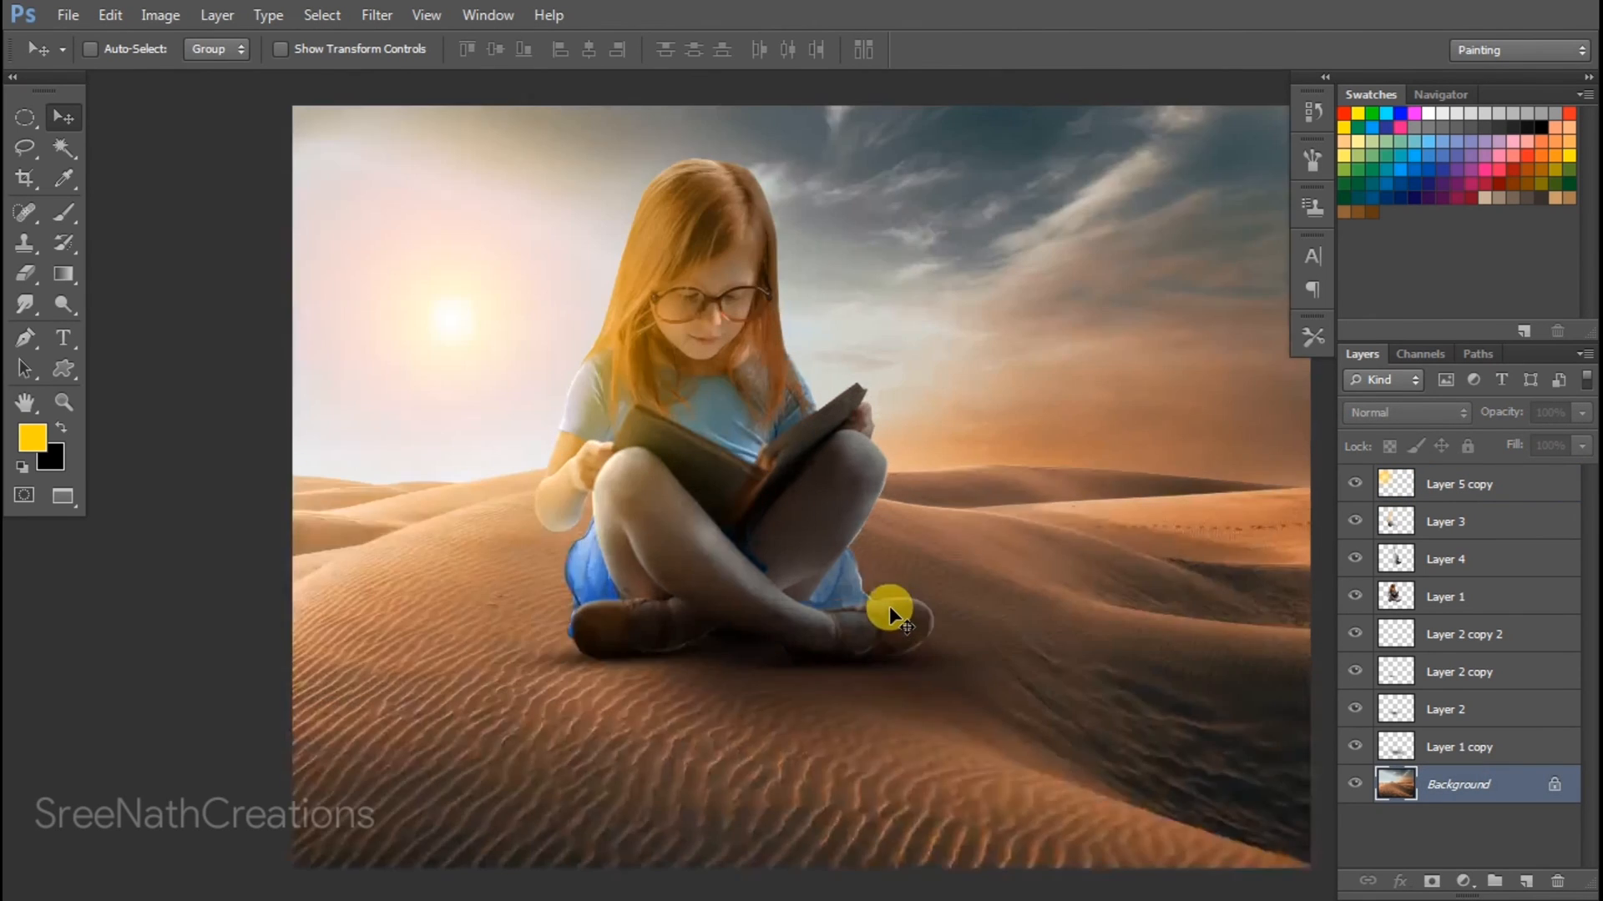
# - Move the Layer 2 copy 2 shadow down from beneath the shoes to check it, and undo the move
pyautogui.moveTo(788, 683); pyautogui.dragTo(895, 686)
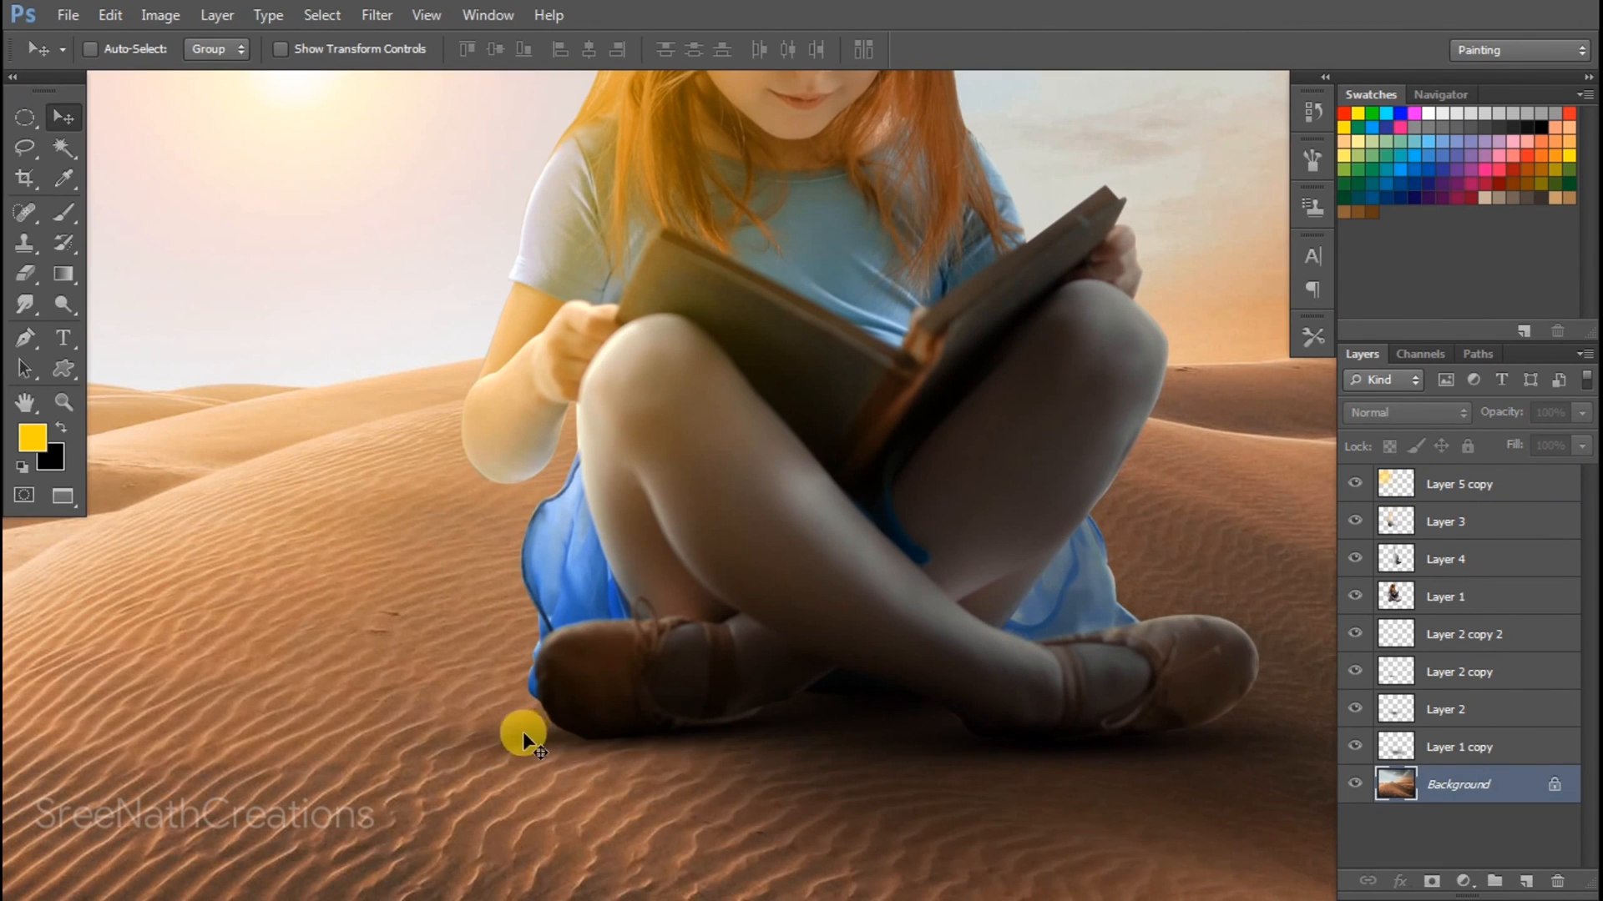
pyautogui.click(1461, 643)
pyautogui.moveTo(1227, 743); pyautogui.dragTo(1169, 822)
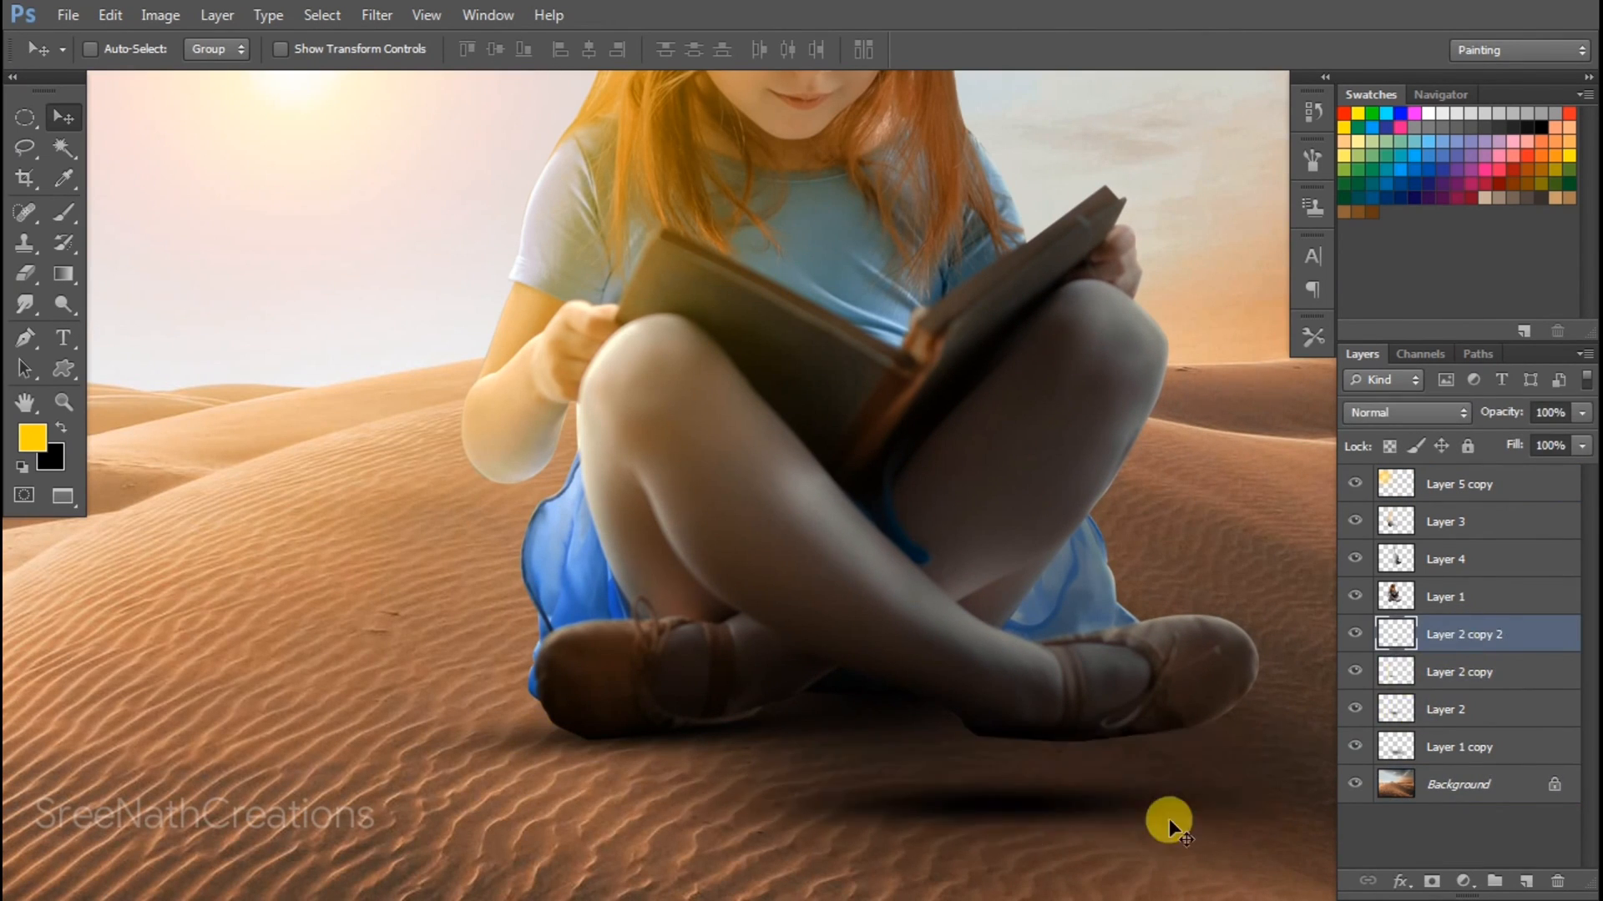
pyautogui.hotkey('ctrl', 'z')
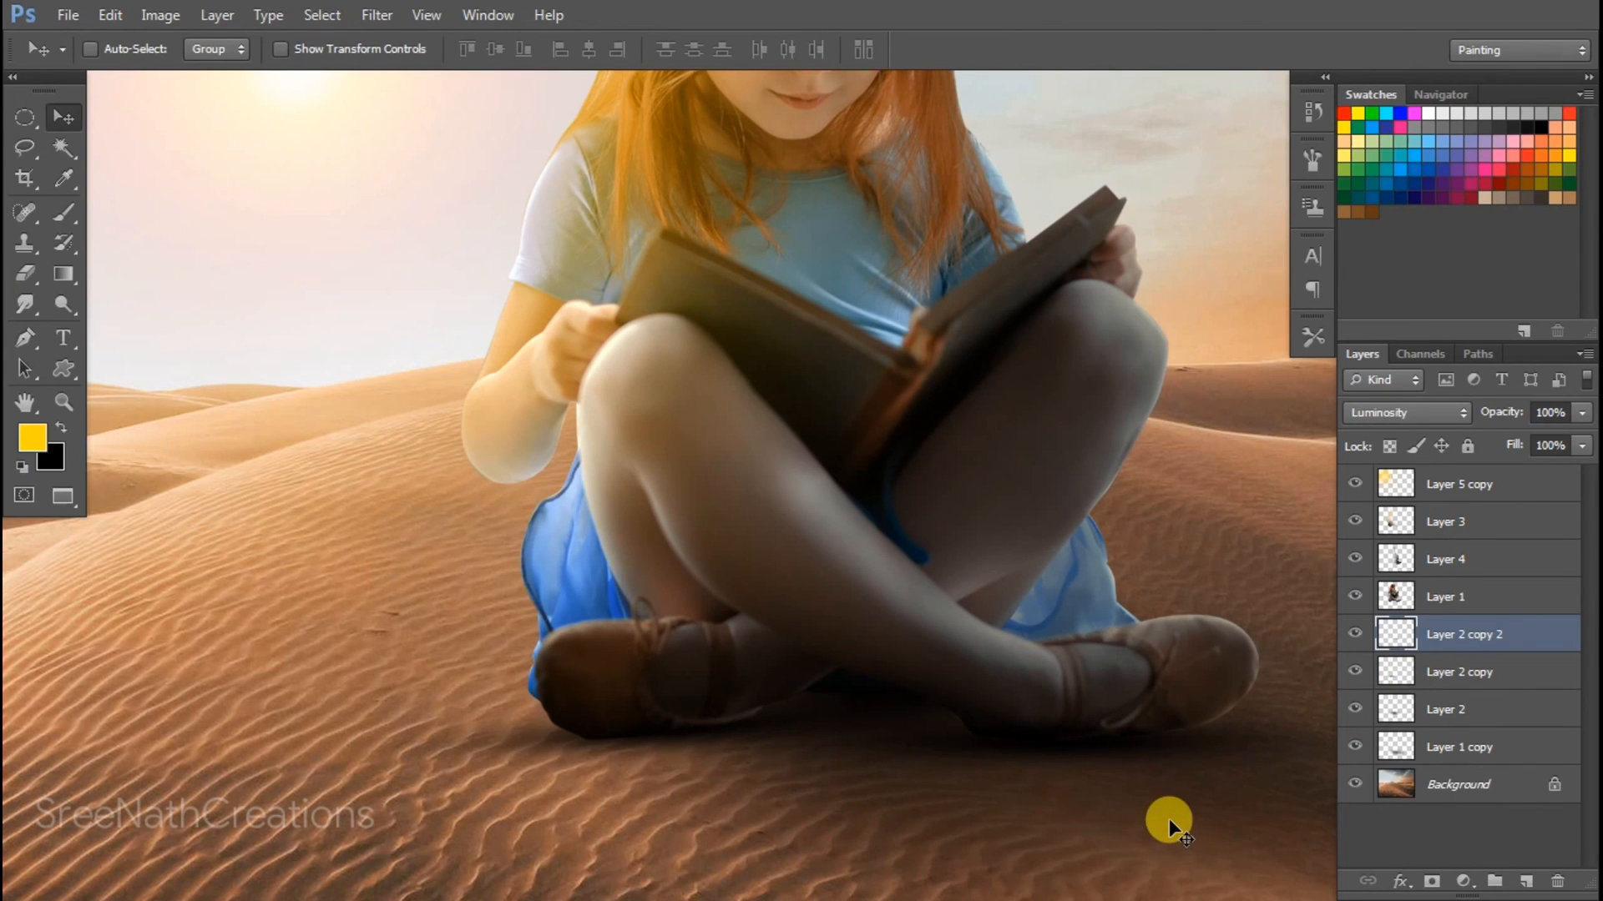
# - Review the blend settings of the Layer 2 copy, Layer 2 and Layer 1 copy shadows and examine the whole composite
pyautogui.click(1464, 677)
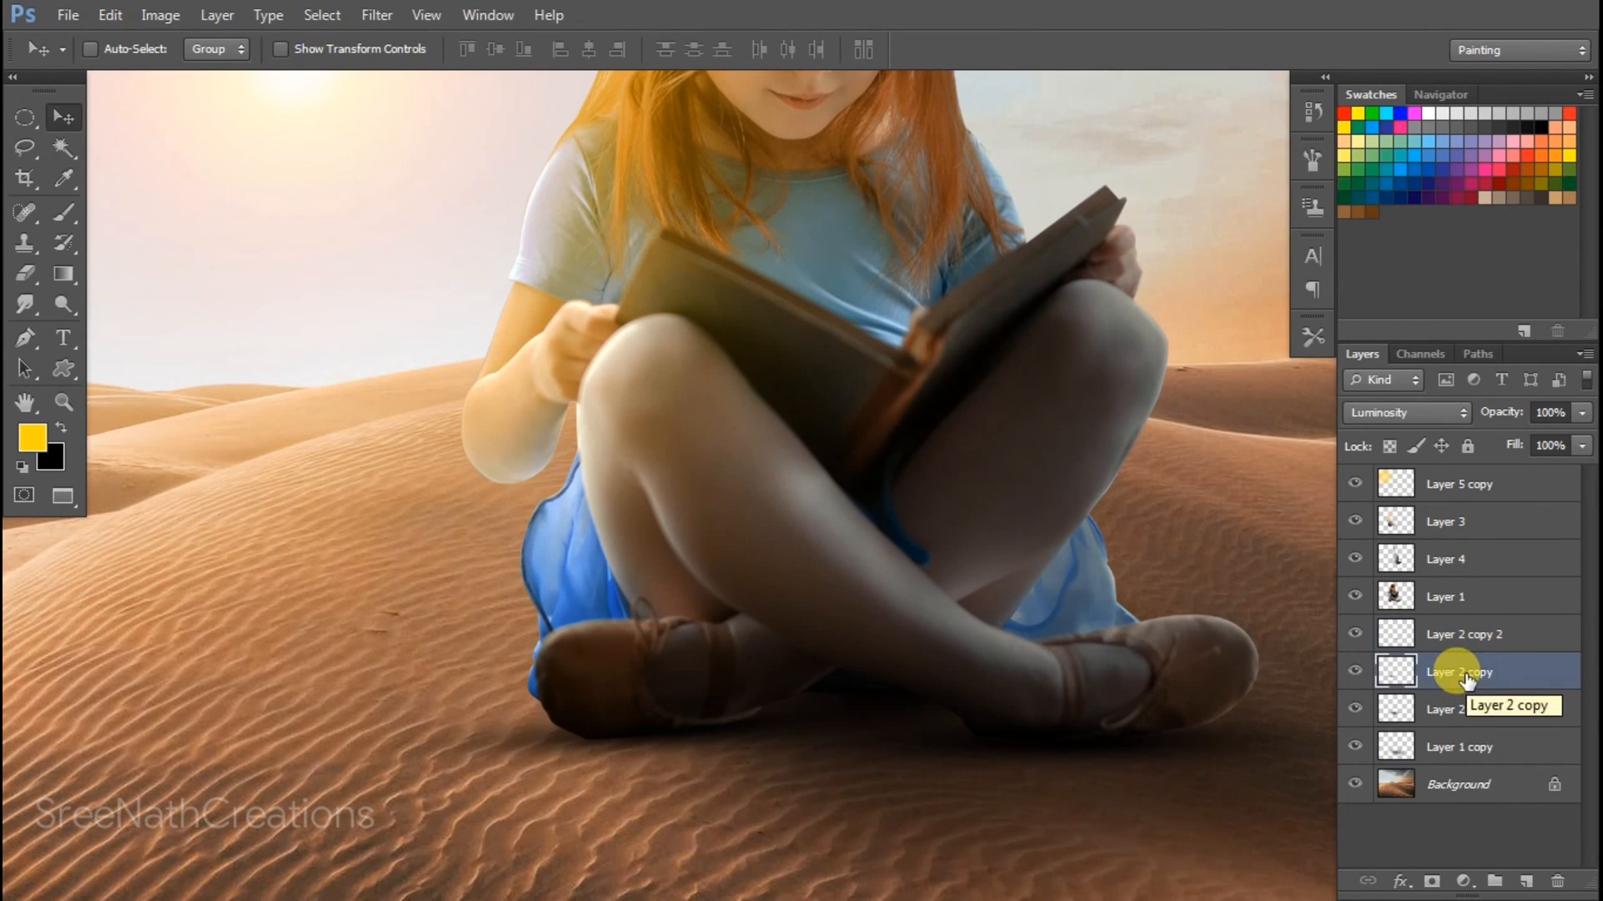
pyautogui.click(1469, 708)
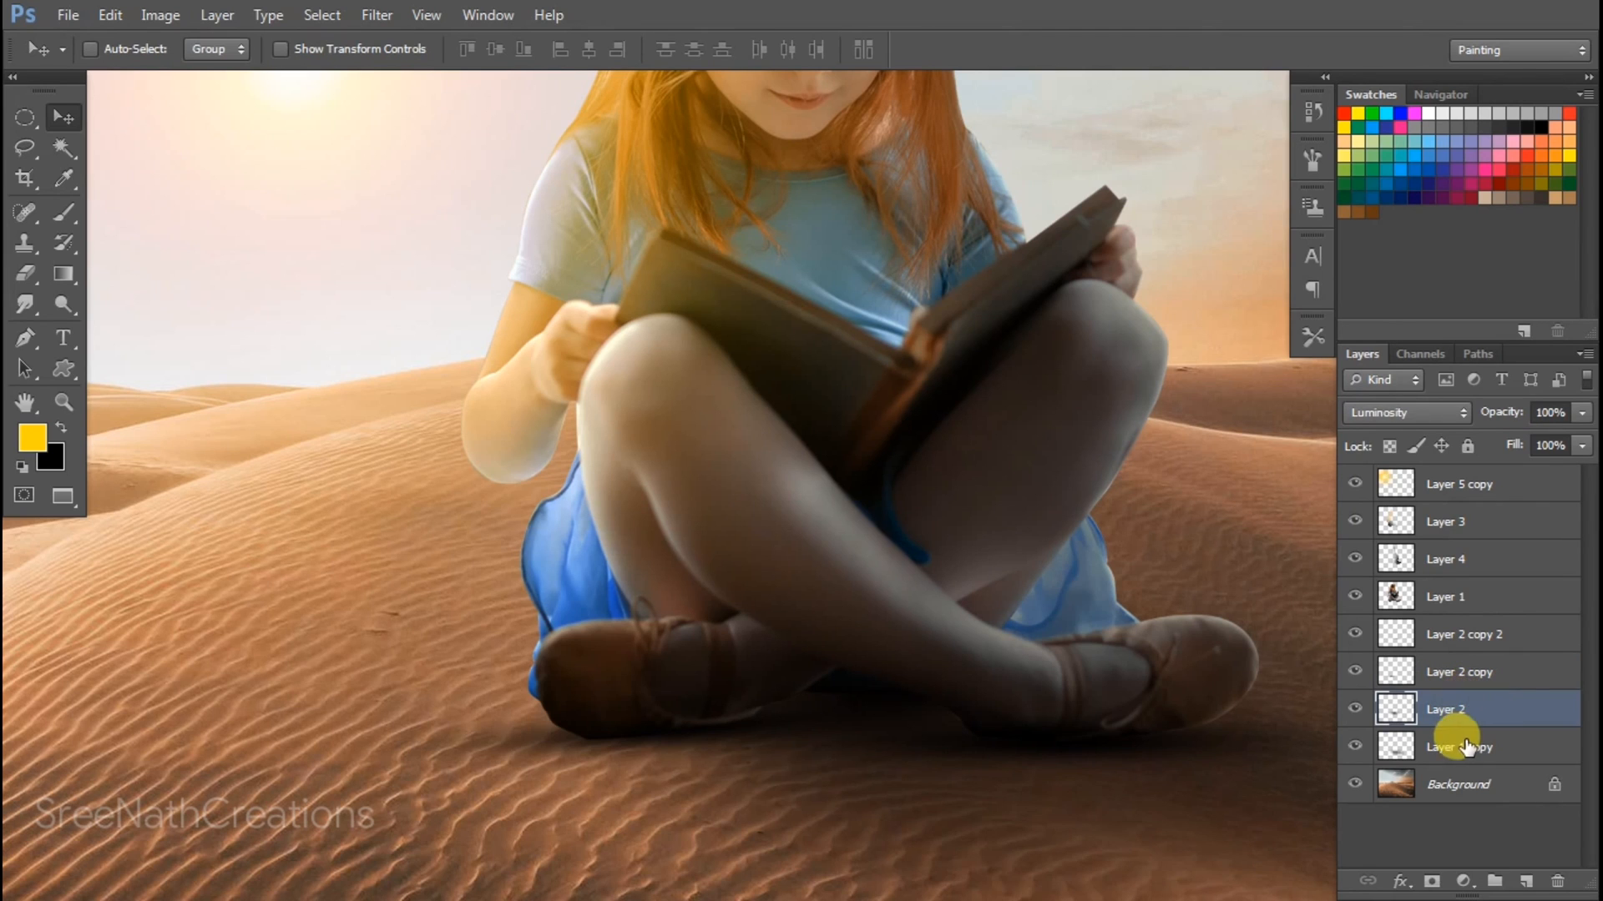
pyautogui.hotkey('ctrl', '-')
pyautogui.hotkey('ctrl', '-')
pyautogui.hotkey('ctrl', '-')
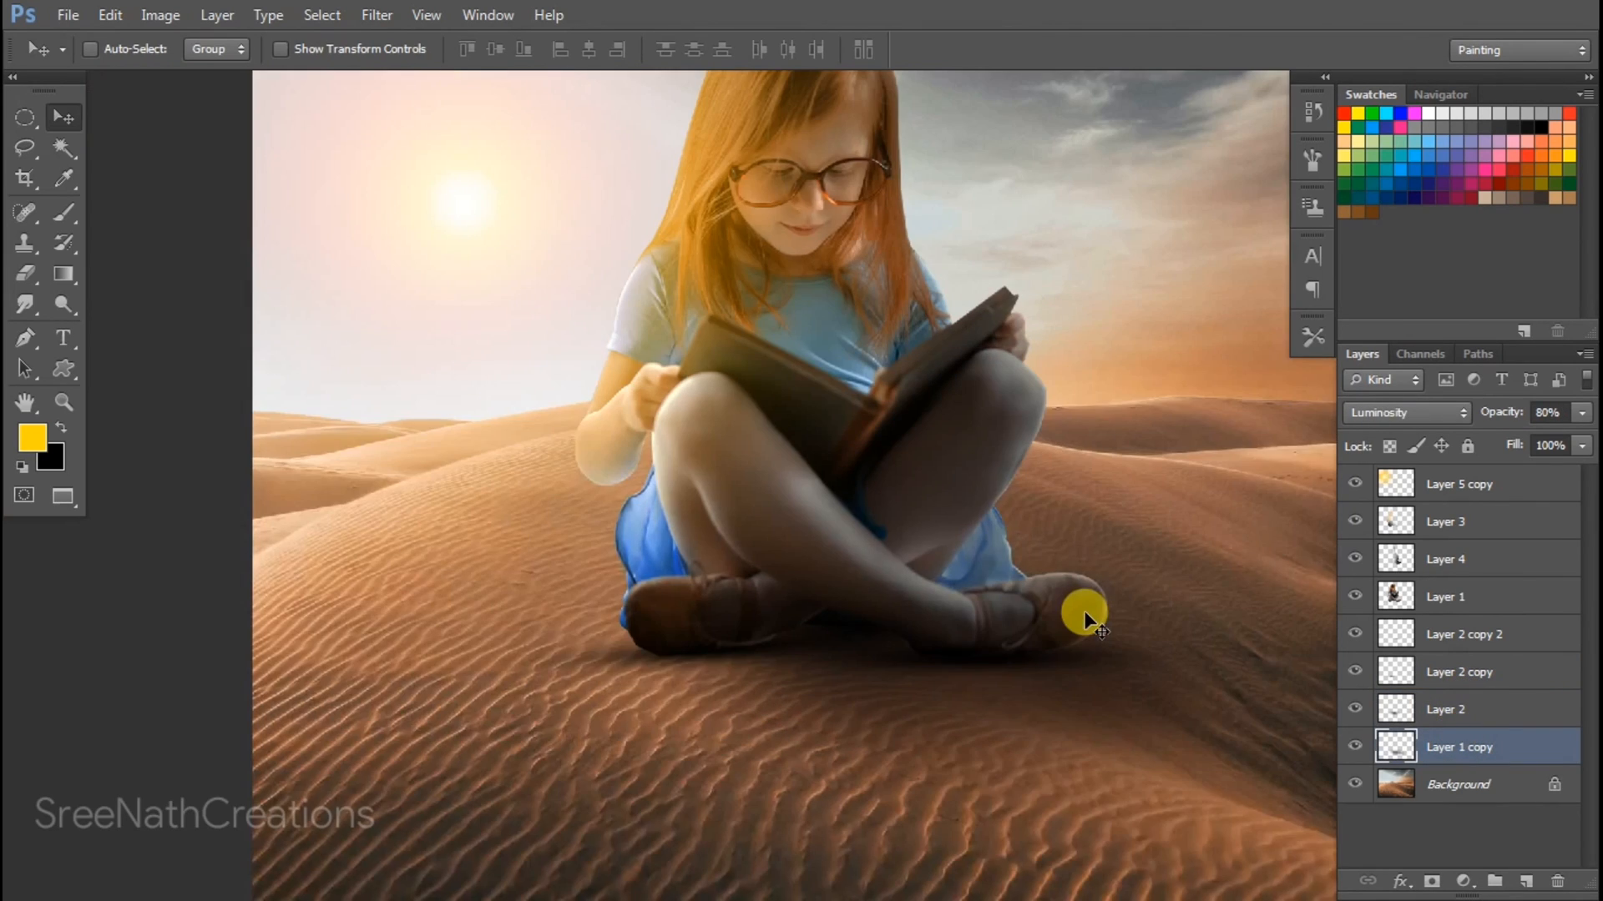
pyautogui.hotkey('ctrl', '+')
pyautogui.hotkey('ctrl', '-')
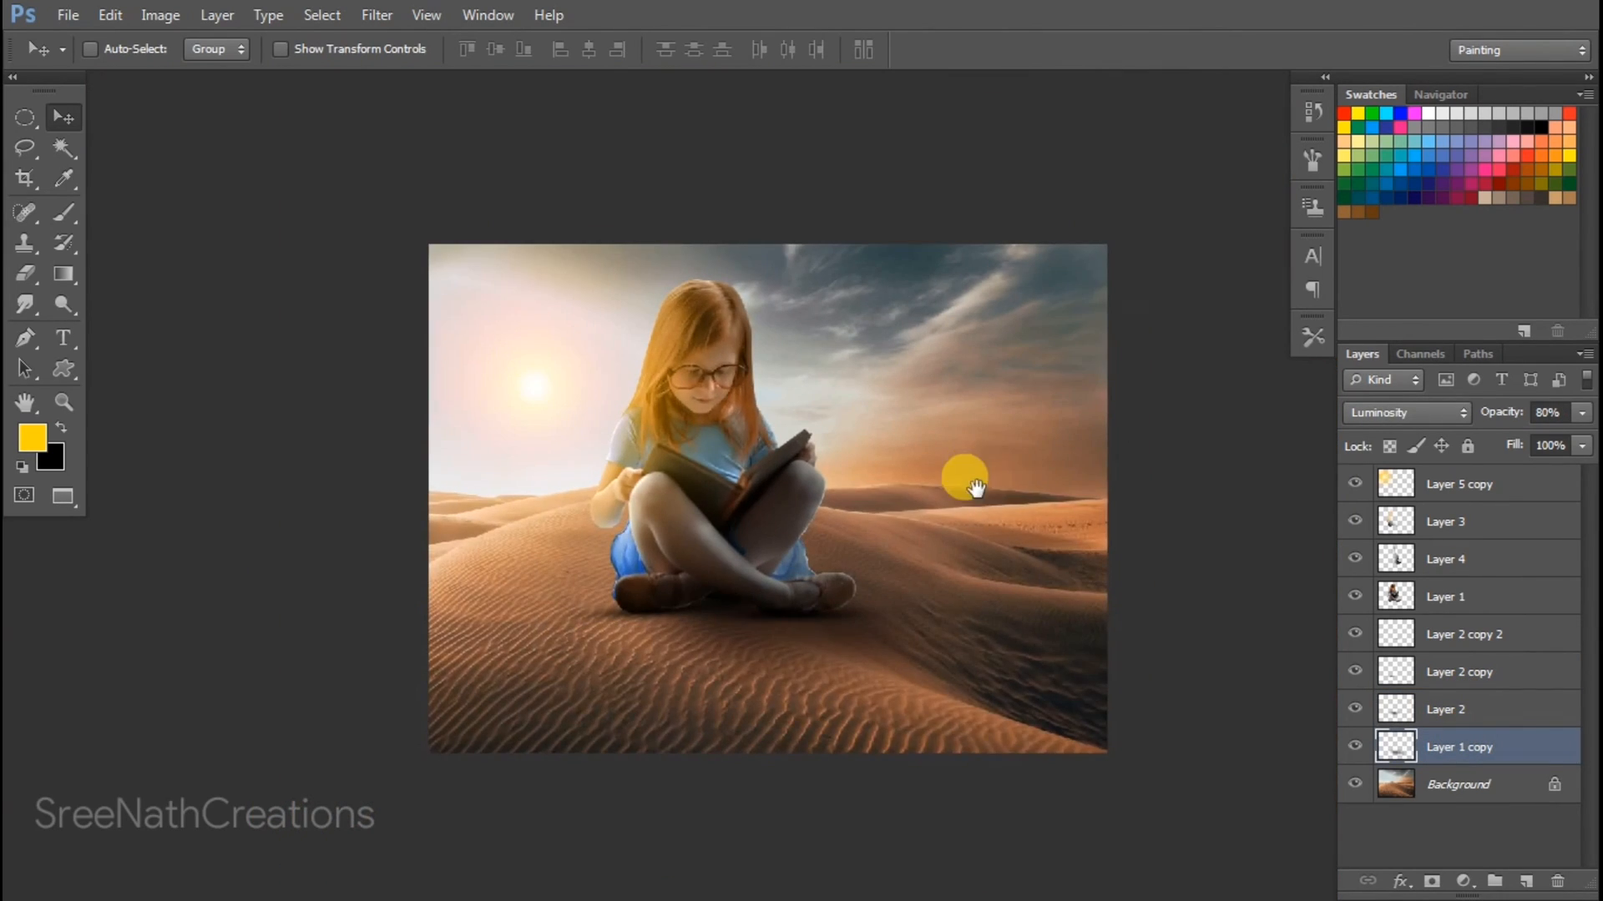